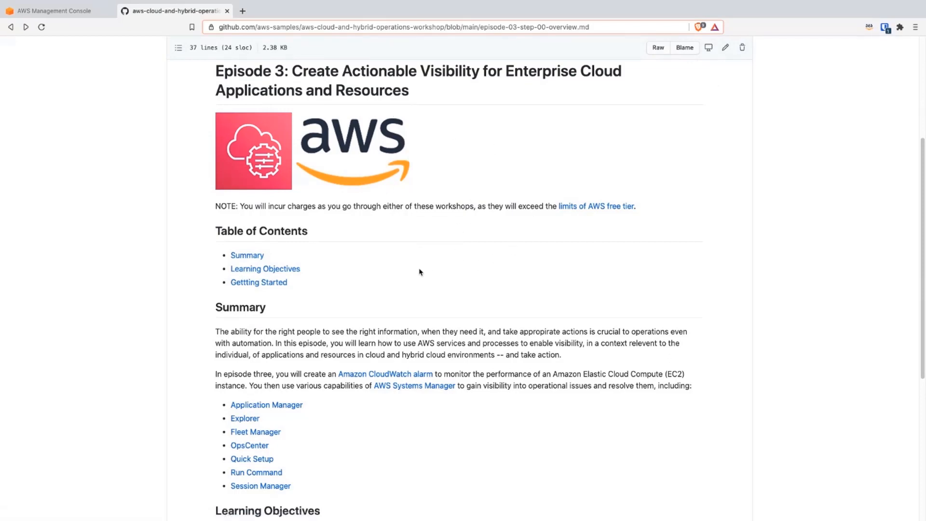
Step: Review the Episode 3 overview's summary and learning objectives, and open the Initial Setup section
{"action": "scroll", "coordinate": [321, 369], "scroll_direction": "down", "scroll_amount": 1}
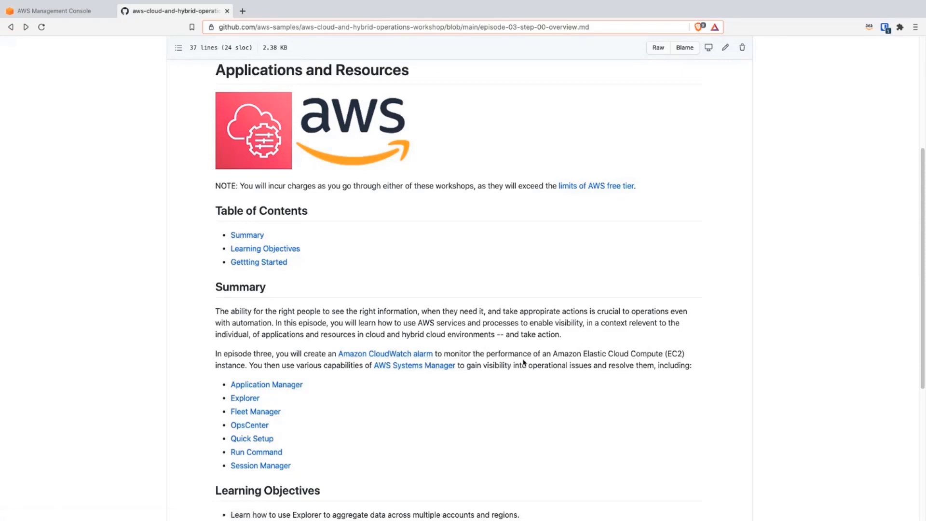
{"action": "scroll", "coordinate": [549, 362], "scroll_direction": "down", "scroll_amount": 1}
{"action": "scroll", "coordinate": [549, 361], "scroll_direction": "down", "scroll_amount": 1}
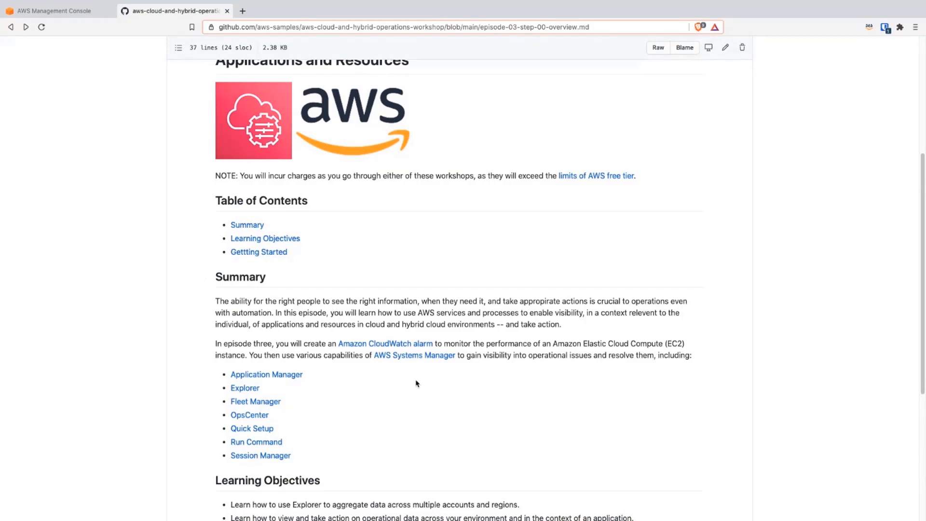
{"action": "scroll", "coordinate": [418, 385], "scroll_direction": "down", "scroll_amount": 2}
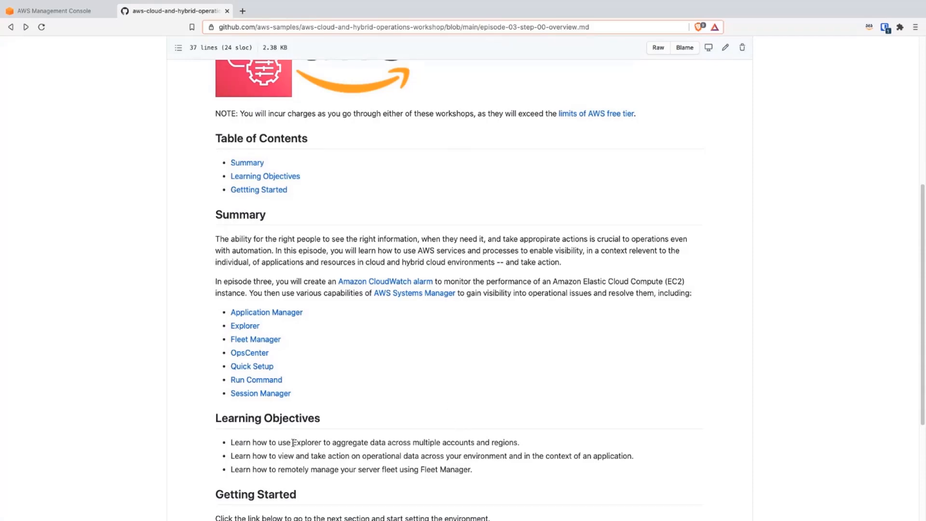
{"action": "left_click_drag", "start_coordinate": [292, 442], "coordinate": [321, 441]}
{"action": "scroll", "coordinate": [318, 443], "scroll_direction": "down", "scroll_amount": 2}
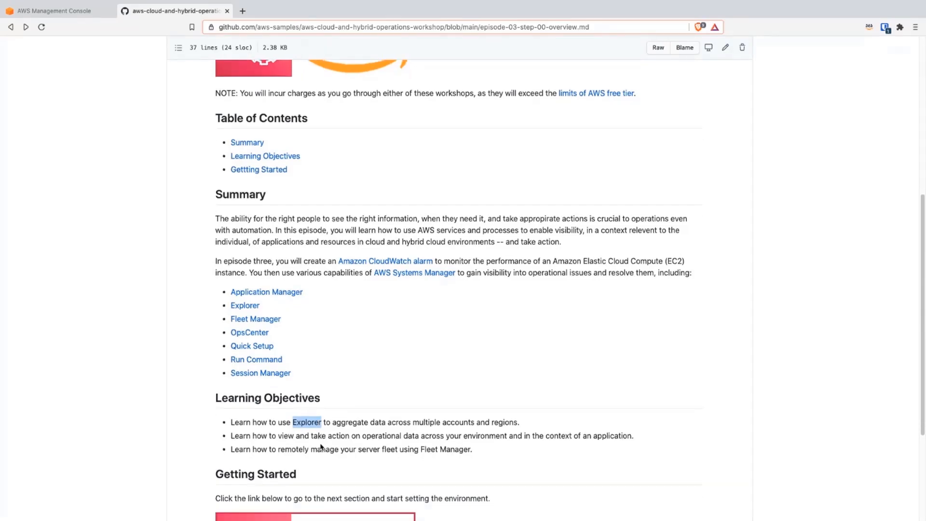
{"action": "left_click", "coordinate": [369, 453]}
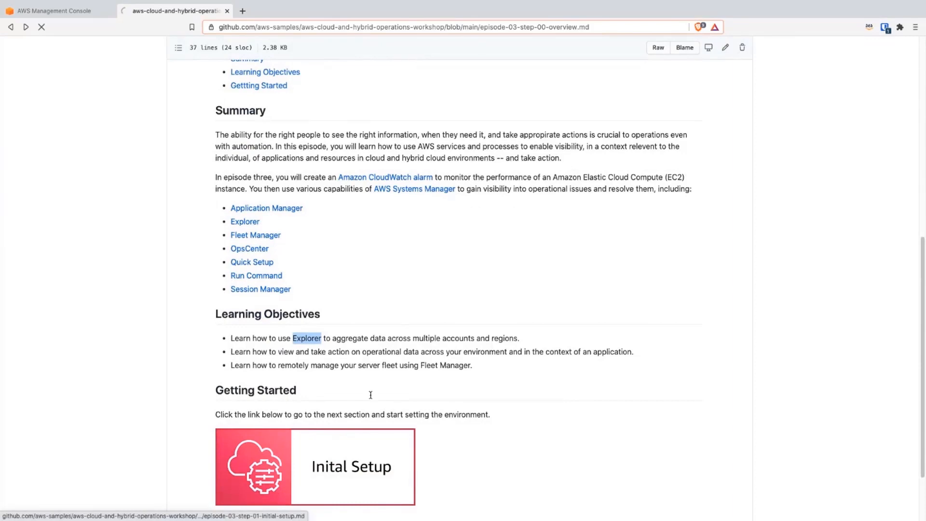
Step: Read the setup page's summary and its manual instructions for creating a test Windows EC2 instance
{"action": "scroll", "coordinate": [434, 321], "scroll_direction": "down", "scroll_amount": 2}
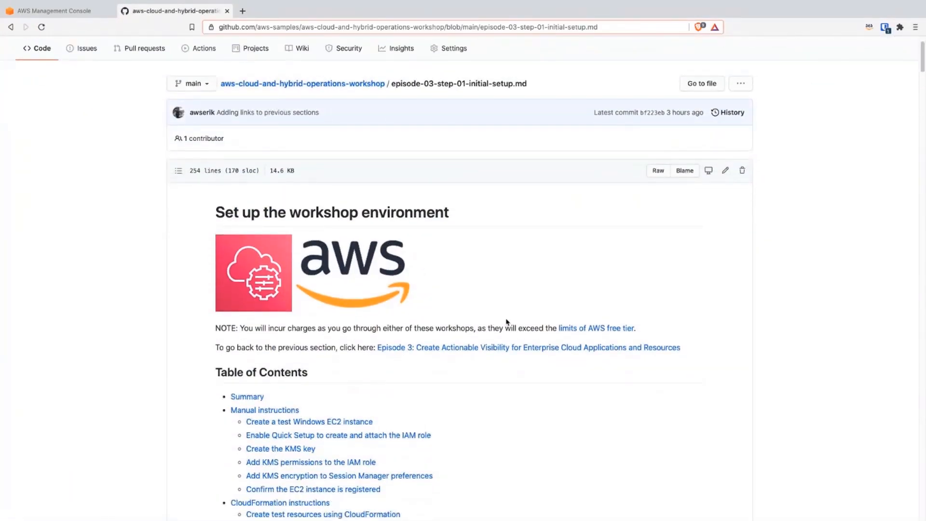
{"action": "scroll", "coordinate": [509, 317], "scroll_direction": "down", "scroll_amount": 5}
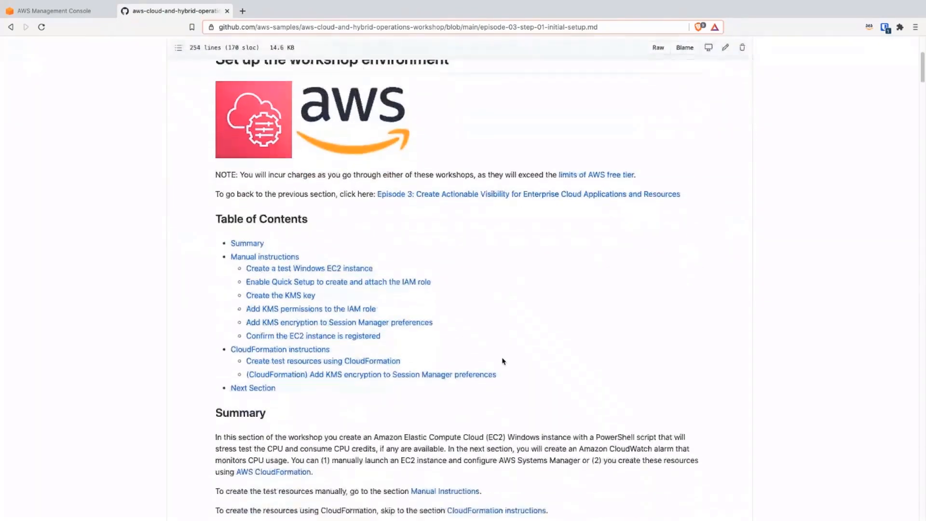
{"action": "scroll", "coordinate": [512, 378], "scroll_direction": "down", "scroll_amount": 1}
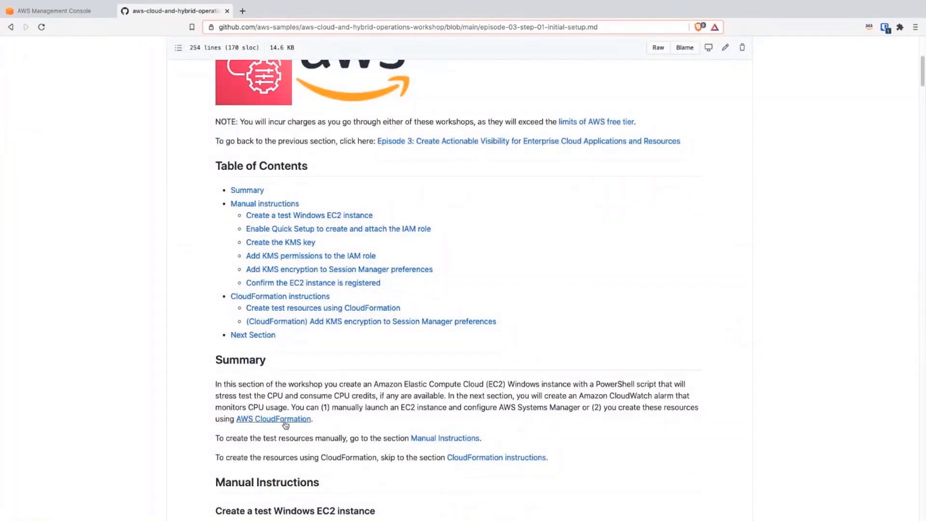
{"action": "scroll", "coordinate": [288, 424], "scroll_direction": "down", "scroll_amount": 1}
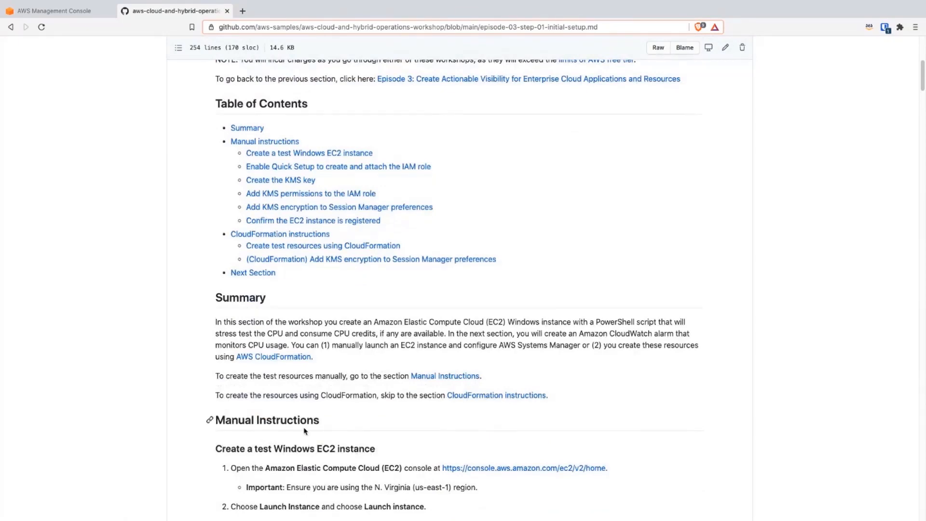
{"action": "scroll", "coordinate": [305, 431], "scroll_direction": "down", "scroll_amount": 1}
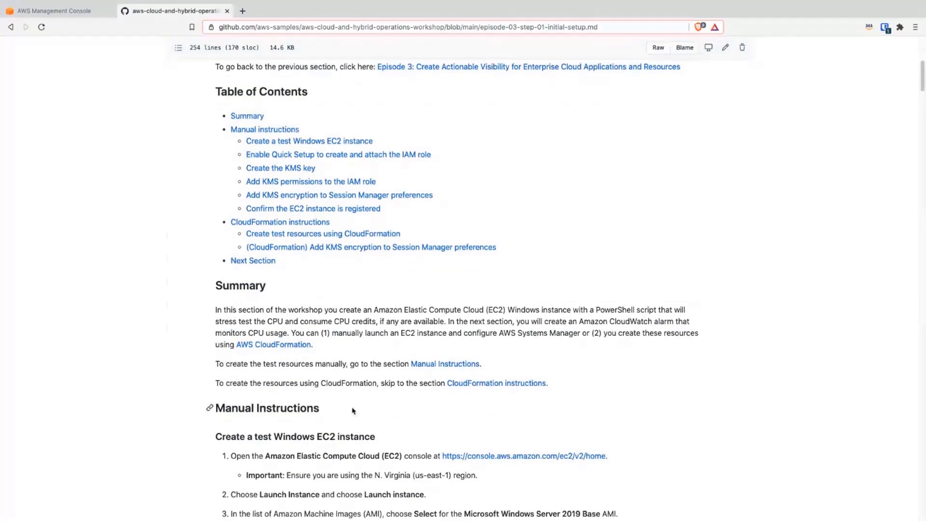
{"action": "scroll", "coordinate": [352, 410], "scroll_direction": "down", "scroll_amount": 1}
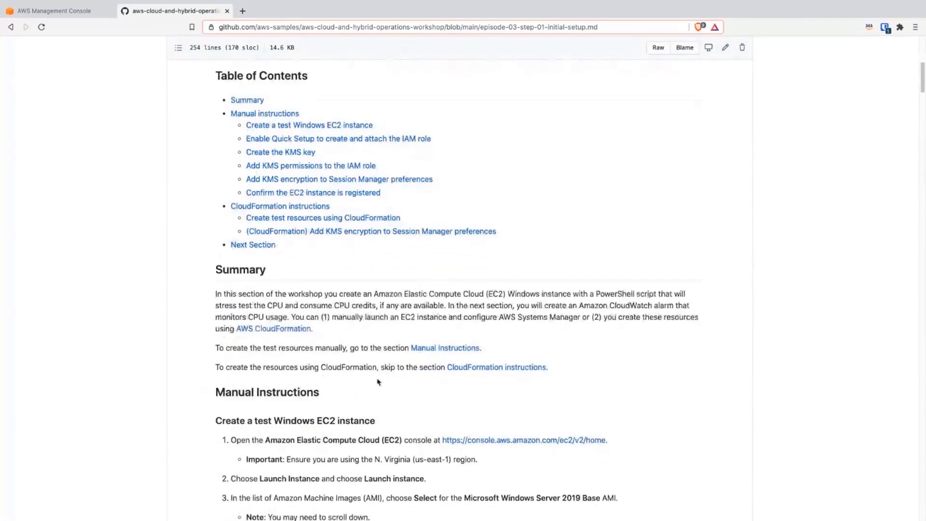
{"action": "scroll", "coordinate": [369, 390], "scroll_direction": "down", "scroll_amount": 1}
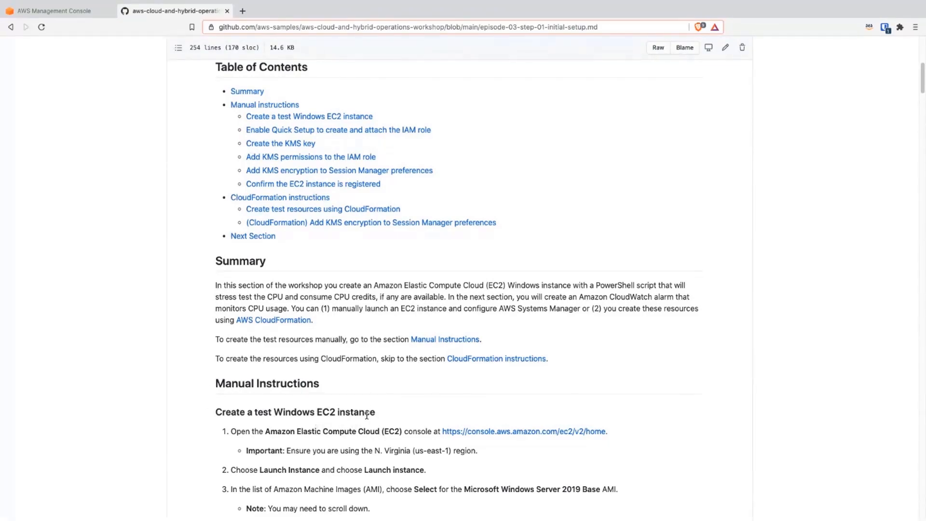
{"action": "scroll", "coordinate": [379, 433], "scroll_direction": "down", "scroll_amount": 1}
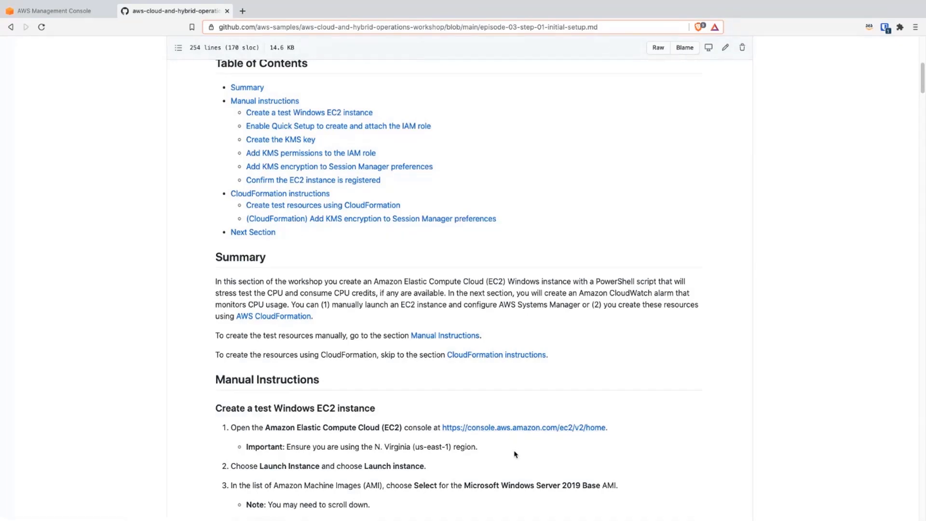
{"action": "scroll", "coordinate": [461, 455], "scroll_direction": "down", "scroll_amount": 1}
{"action": "scroll", "coordinate": [461, 454], "scroll_direction": "down", "scroll_amount": 1}
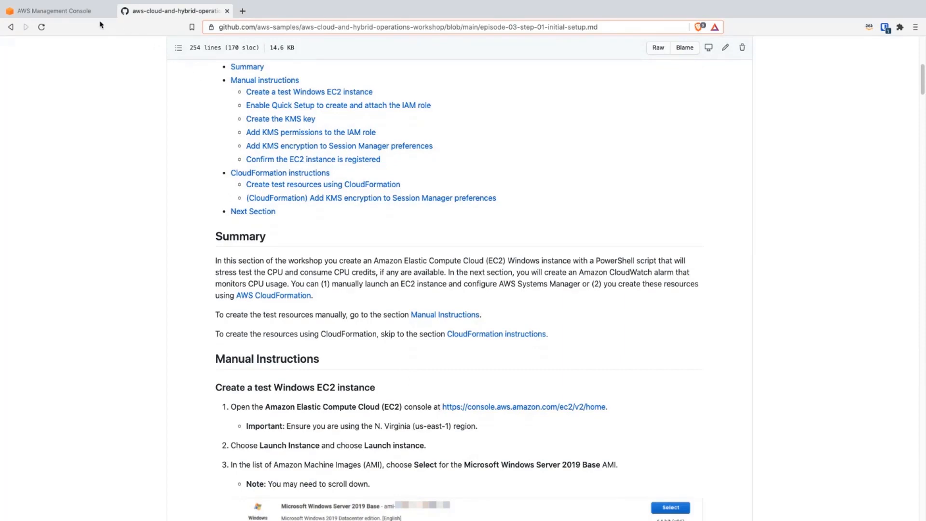
Step: Switch to the AWS Management Console, open the EC2 service and start launching a new instance
{"action": "left_click", "coordinate": [77, 14]}
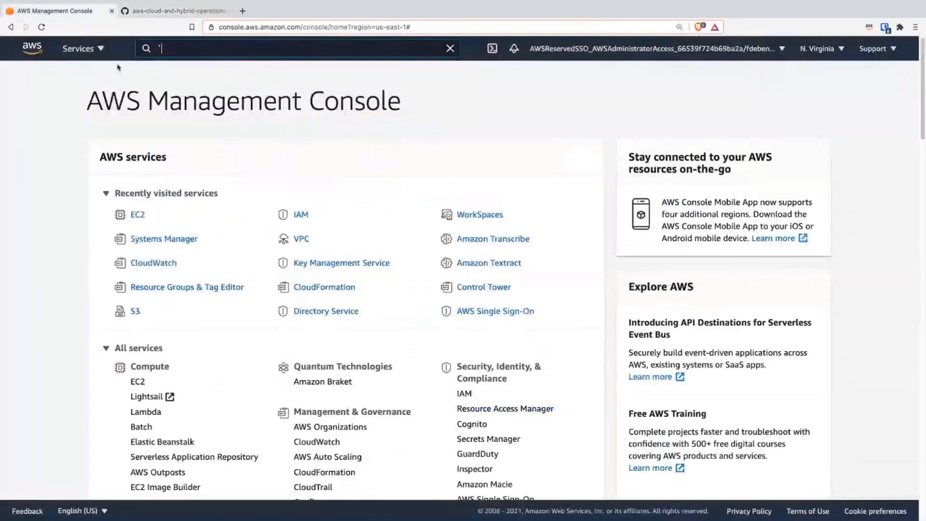
{"action": "left_click", "coordinate": [137, 214]}
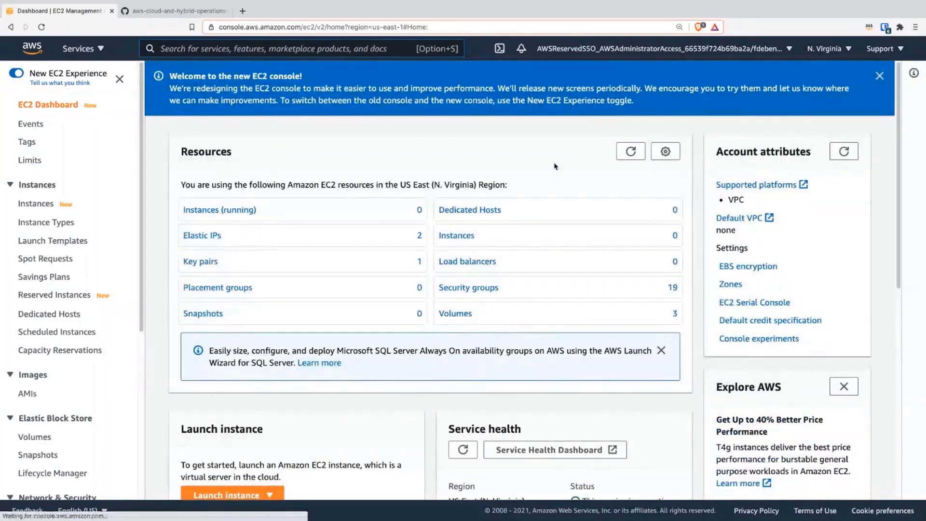
{"action": "left_click", "coordinate": [243, 493]}
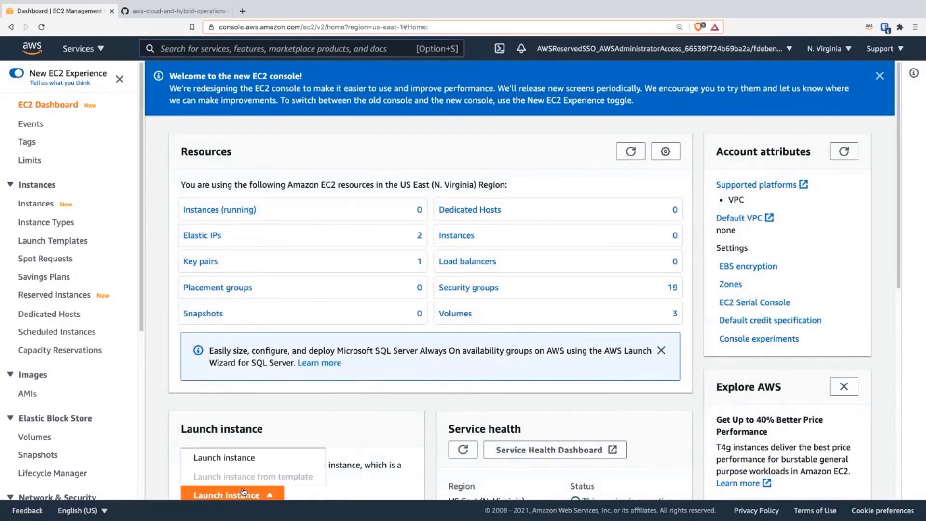
{"action": "left_click", "coordinate": [249, 464]}
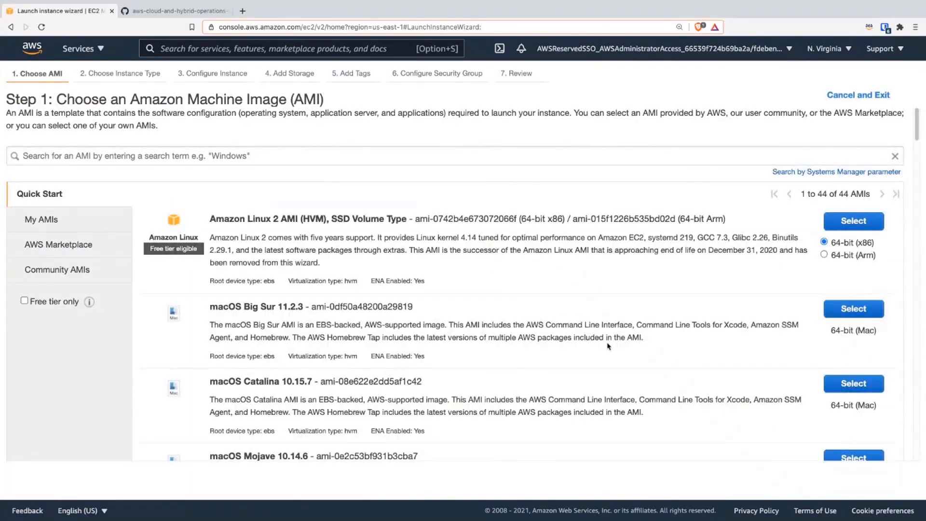
Step: Choose the Microsoft Windows Server 2019 Base AMI for the new instance
{"action": "scroll", "coordinate": [609, 338], "scroll_direction": "down", "scroll_amount": 3}
{"action": "scroll", "coordinate": [616, 368], "scroll_direction": "down", "scroll_amount": 6}
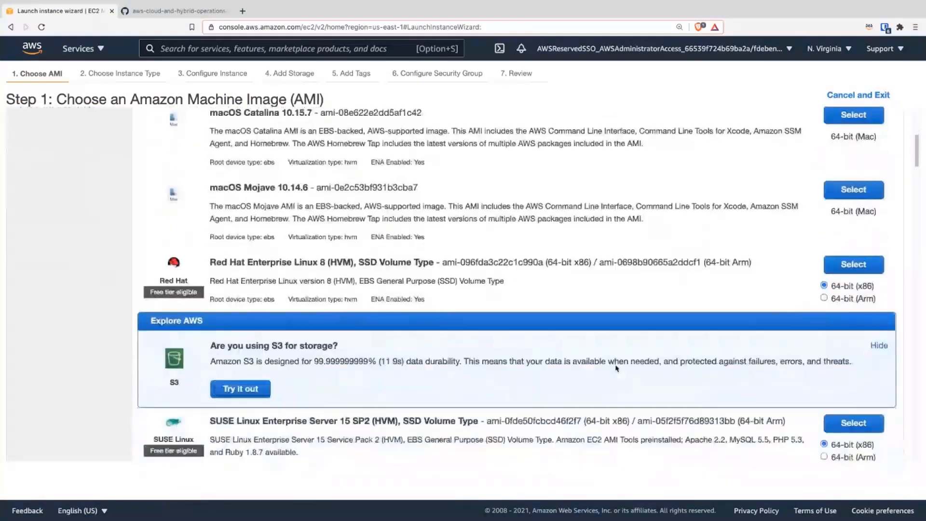
{"action": "scroll", "coordinate": [616, 367], "scroll_direction": "down", "scroll_amount": 2}
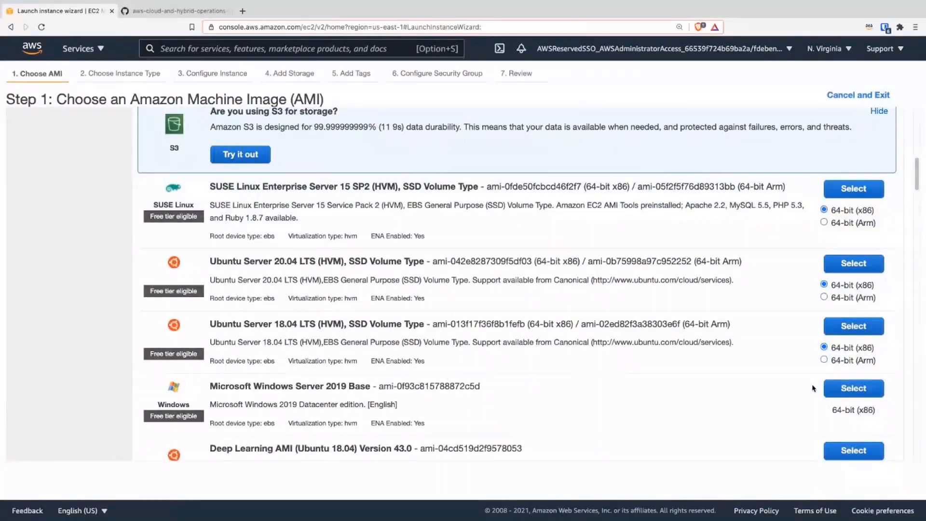
{"action": "left_click", "coordinate": [844, 389]}
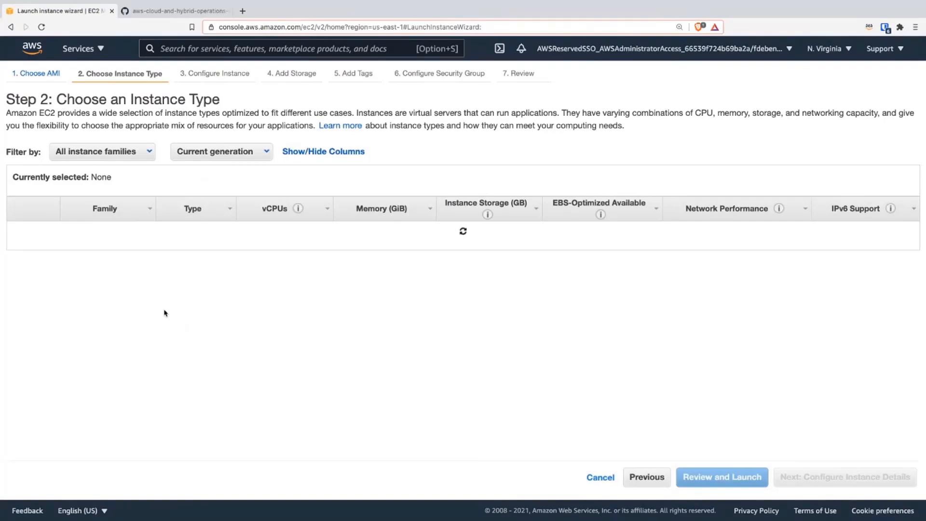
Step: Select the t3.medium instance type and continue to the instance details configuration
{"action": "scroll", "coordinate": [129, 357], "scroll_direction": "down", "scroll_amount": 1}
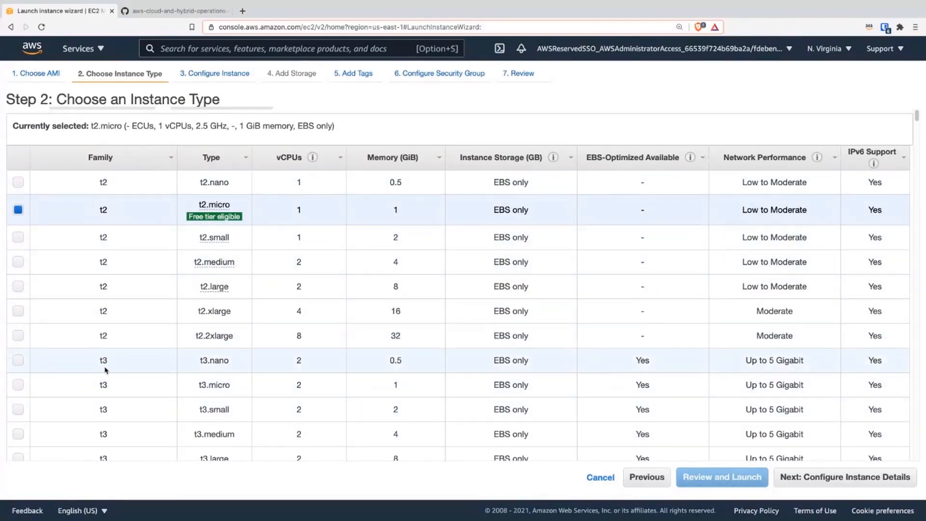
{"action": "left_click", "coordinate": [18, 434]}
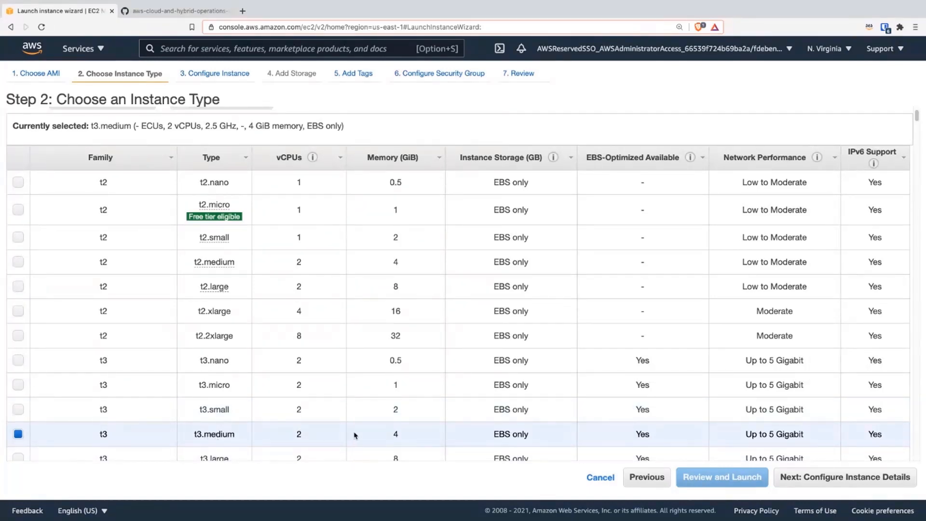
{"action": "left_click", "coordinate": [815, 484]}
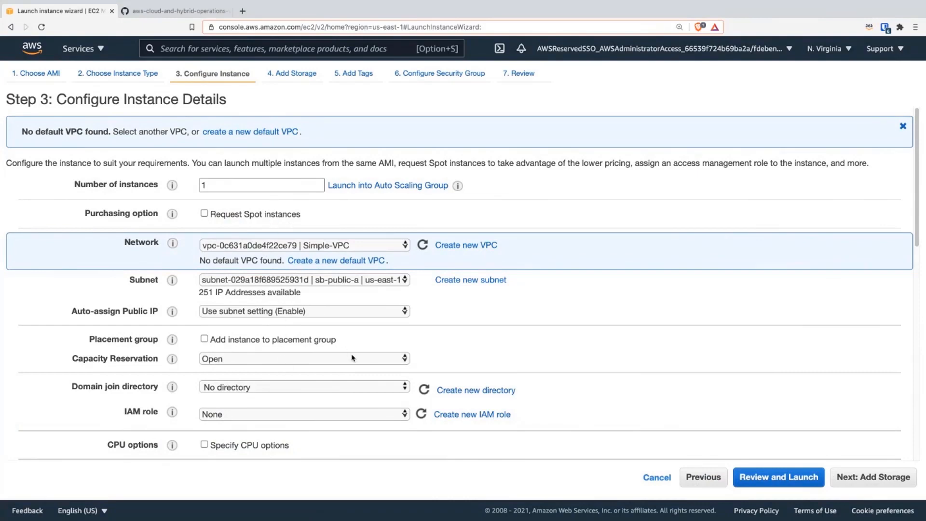
Step: Locate the User data field in the Advanced Details and look up its PowerShell commands in the GitHub setup instructions
{"action": "scroll", "coordinate": [353, 358], "scroll_direction": "down", "scroll_amount": 2}
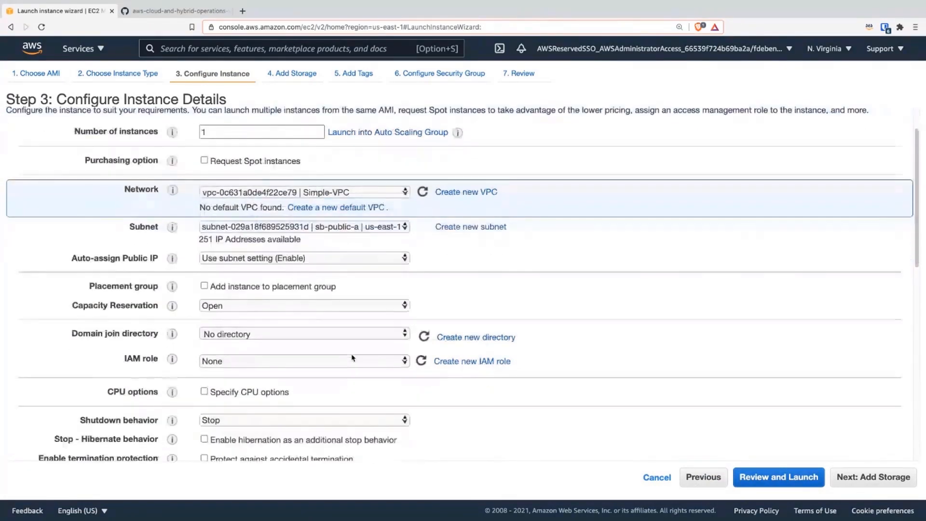
{"action": "scroll", "coordinate": [352, 358], "scroll_direction": "down", "scroll_amount": 5}
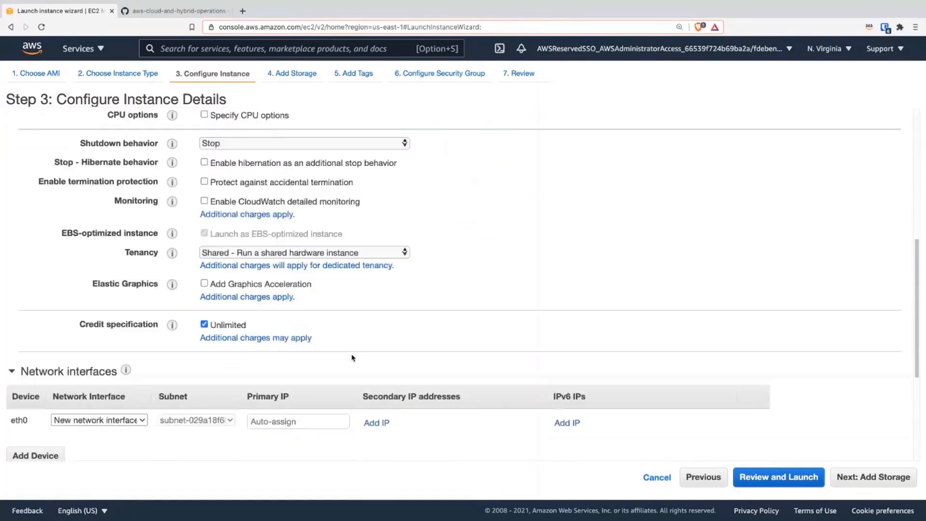
{"action": "scroll", "coordinate": [353, 358], "scroll_direction": "down", "scroll_amount": 4}
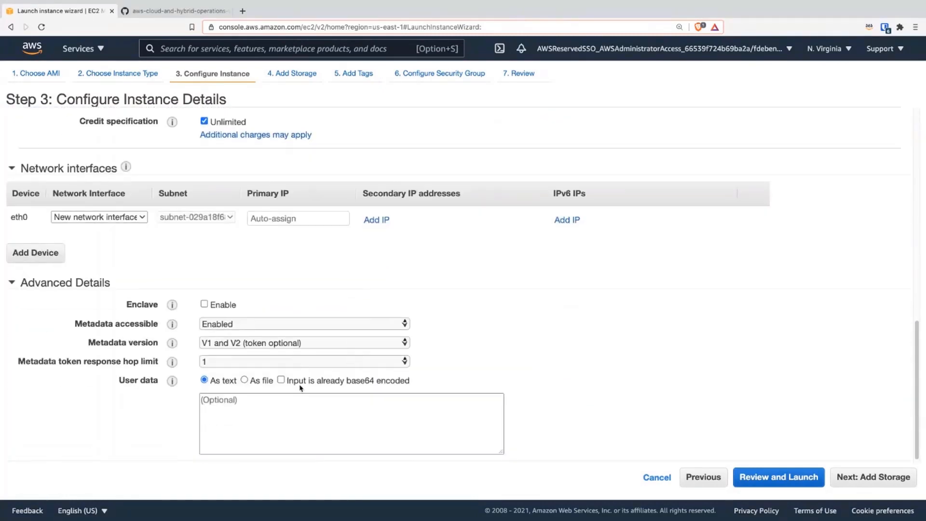
{"action": "left_click", "coordinate": [255, 407]}
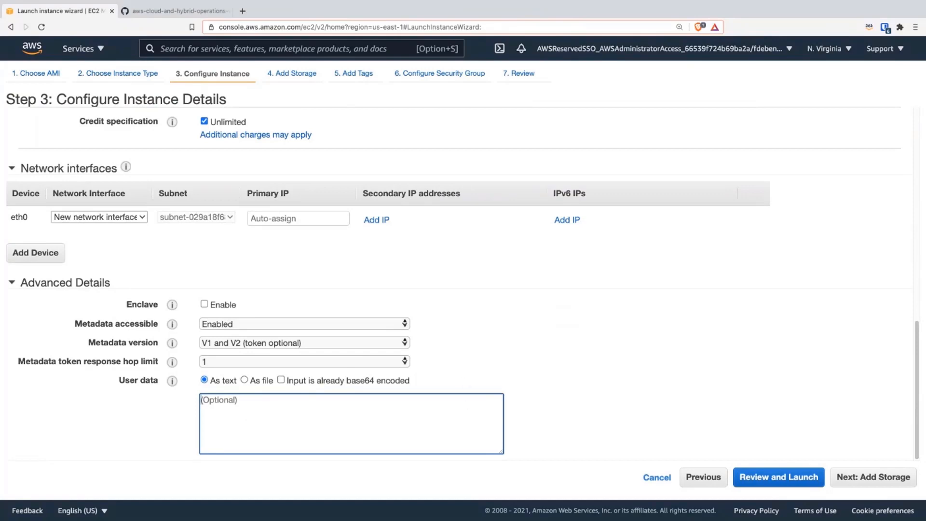
{"action": "key", "text": "super+Tab"}
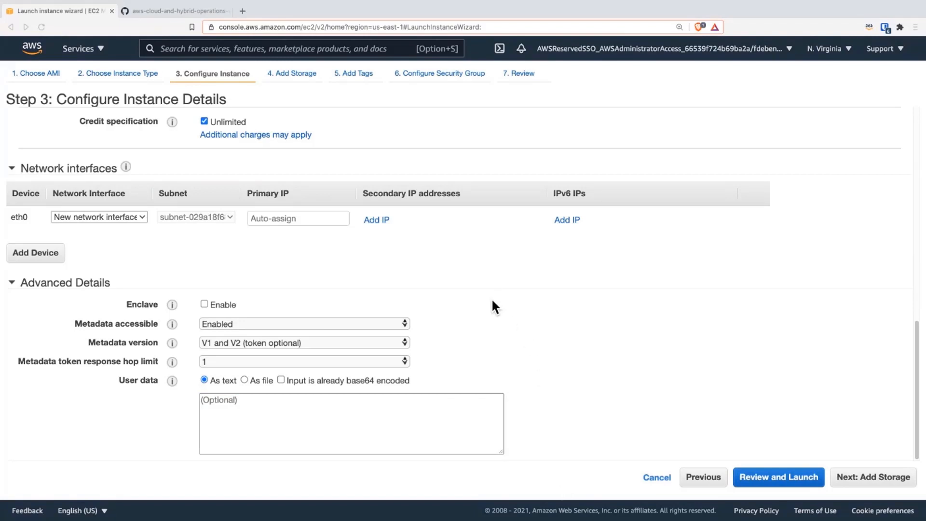
{"action": "key", "text": "super+Tab"}
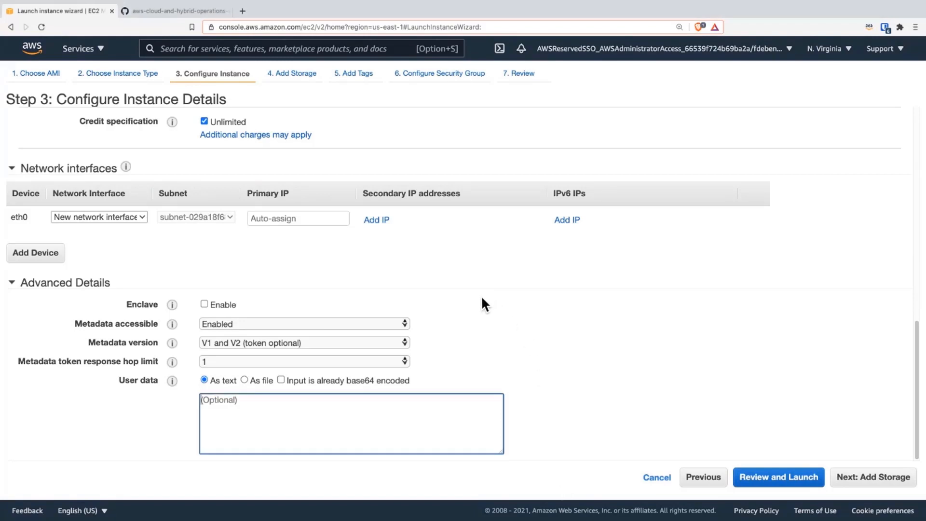
{"action": "left_click", "coordinate": [178, 11]}
{"action": "scroll", "coordinate": [409, 406], "scroll_direction": "down", "scroll_amount": 6}
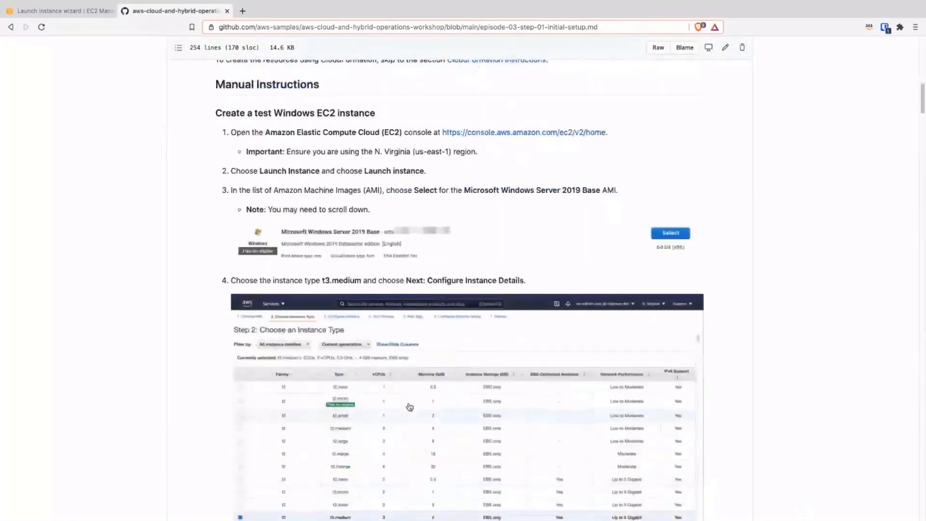
{"action": "scroll", "coordinate": [409, 407], "scroll_direction": "down", "scroll_amount": 5}
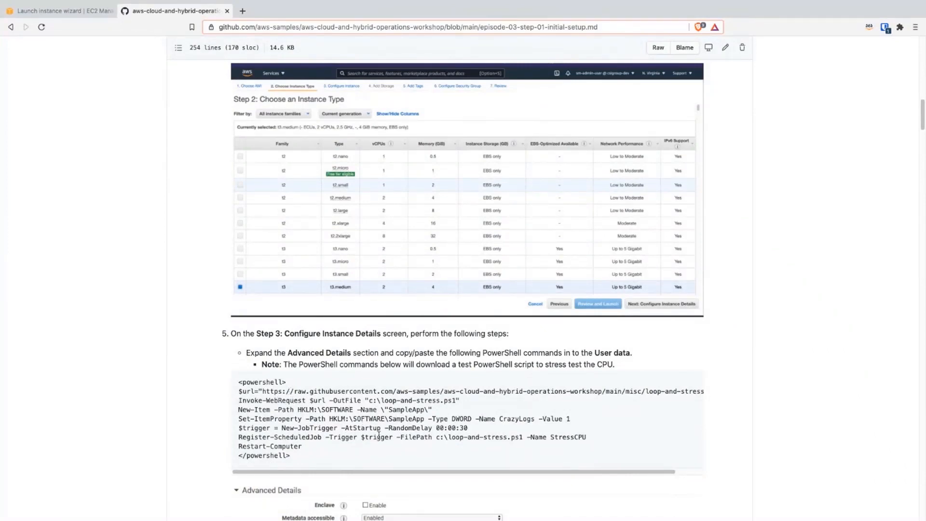
Step: Return to the launch wizard, paste the PowerShell stress-test commands into User data, and continue to Add Storage
{"action": "key", "text": "super+Tab"}
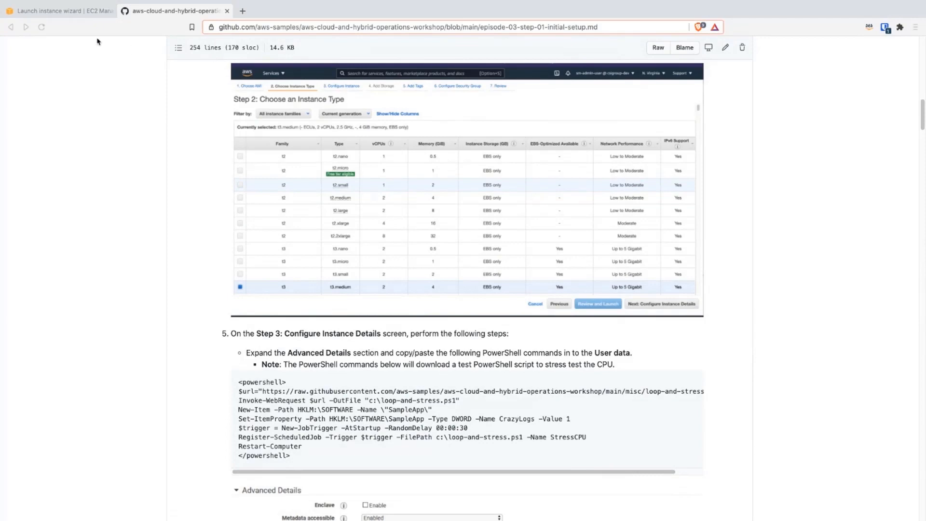
{"action": "left_click", "coordinate": [65, 15]}
{"action": "left_click", "coordinate": [328, 421]}
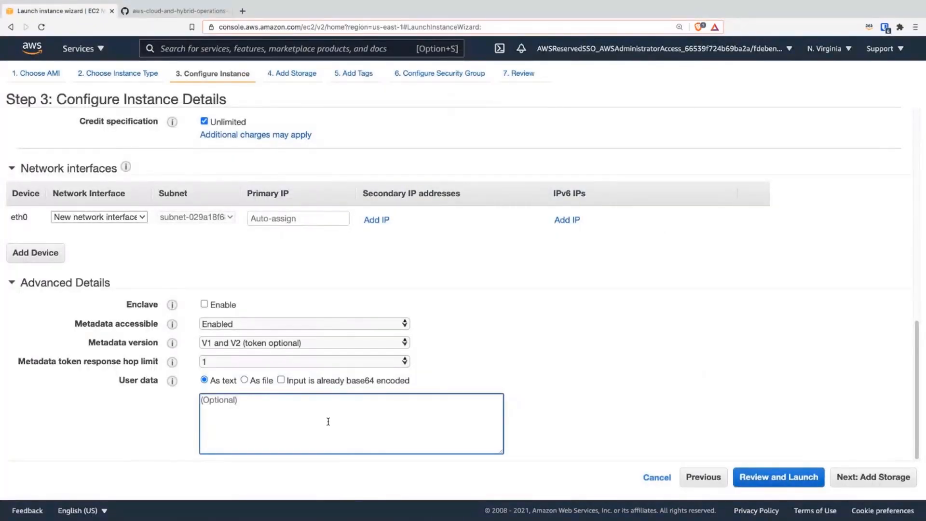
{"action": "key", "text": "super+v"}
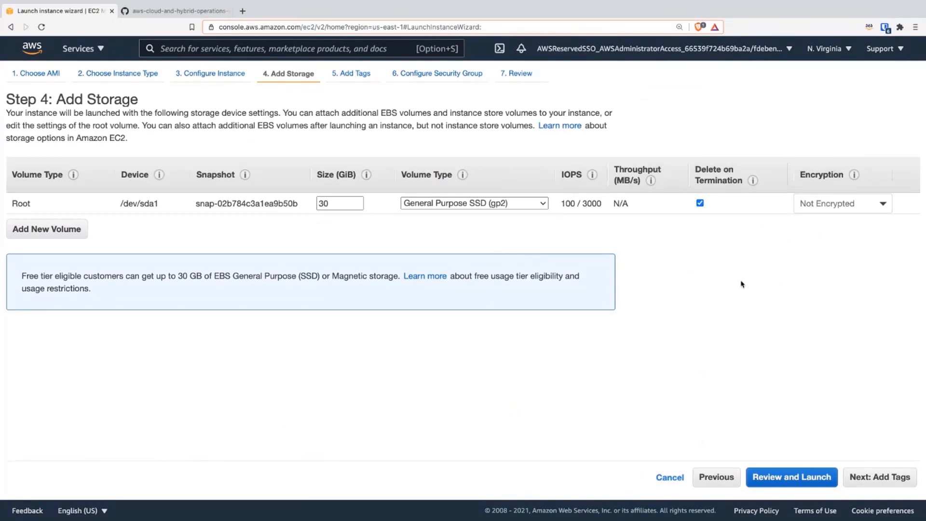
Step: Keep the default storage, continue to Add Tags, and add a Name tag with the value TestWindowsInstance
{"action": "left_click", "coordinate": [886, 478]}
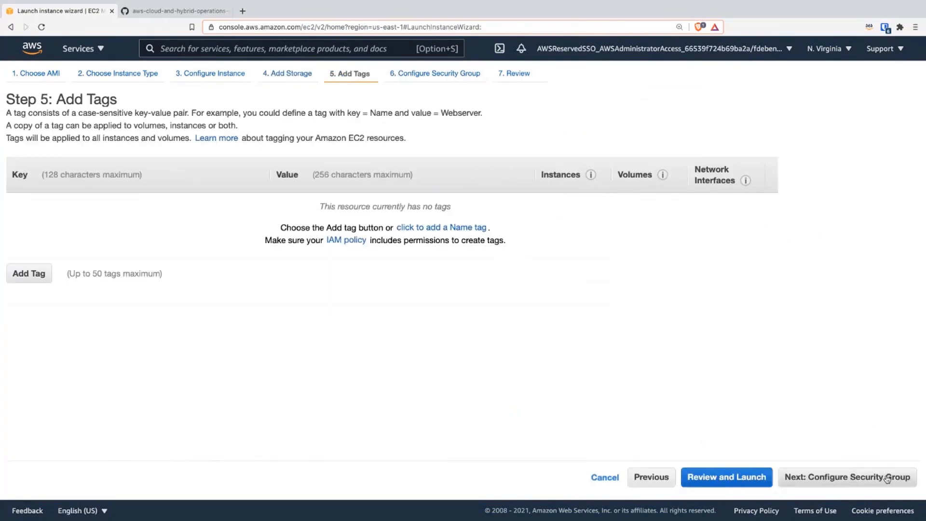
{"action": "left_click", "coordinate": [29, 271]}
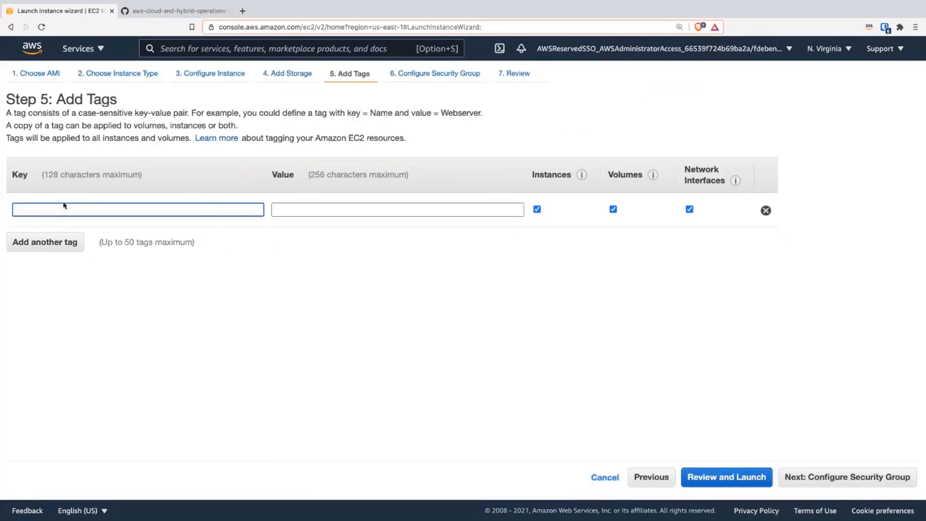
{"action": "type", "text": "Name"}
{"action": "key", "text": "Tab"}
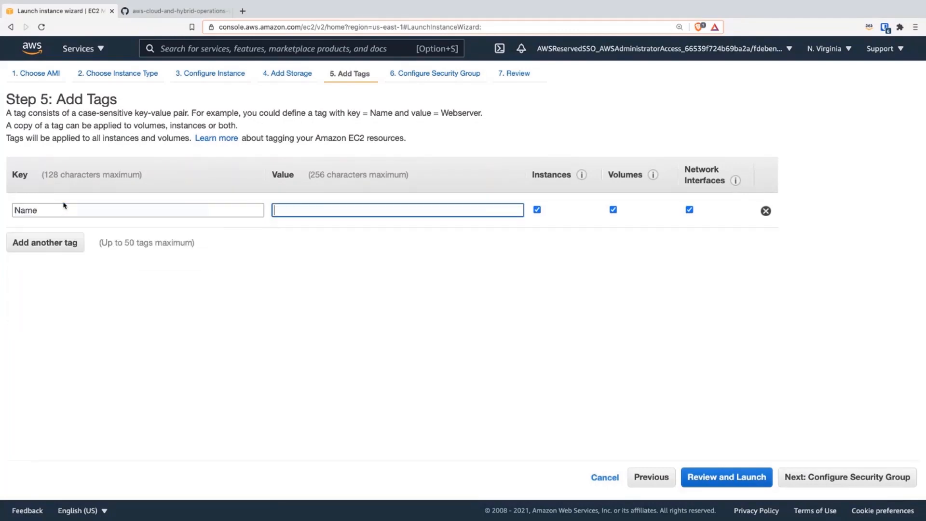
{"action": "type", "text": "Wind"}
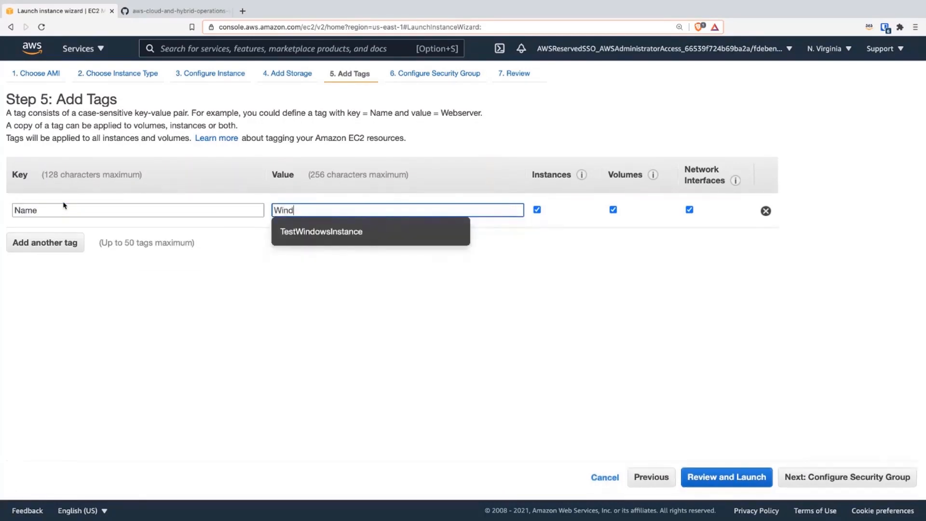
{"action": "type", "text": "o"}
{"action": "type", "text": "w"}
{"action": "left_click", "coordinate": [325, 234]}
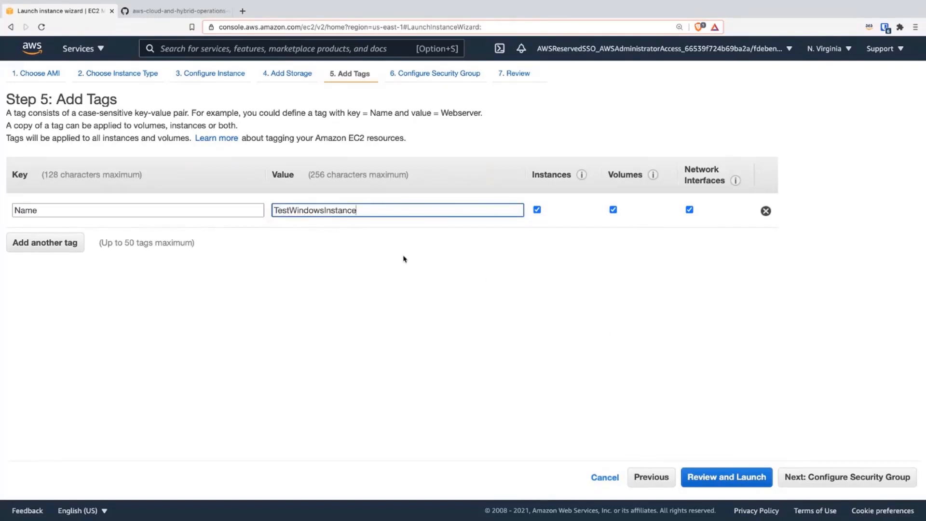
Step: Add a second tag to the instance with the key SSMWorkshop
{"action": "left_click", "coordinate": [46, 243]}
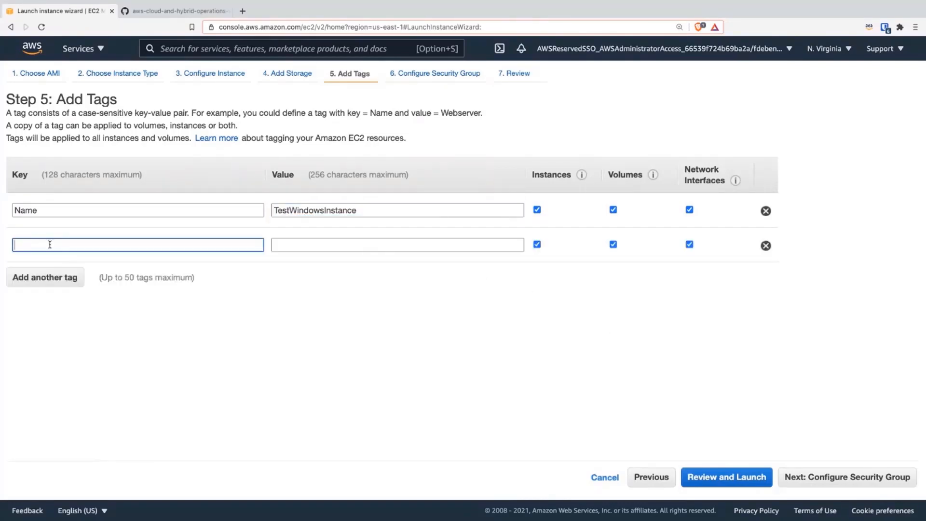
{"action": "type", "text": "S"}
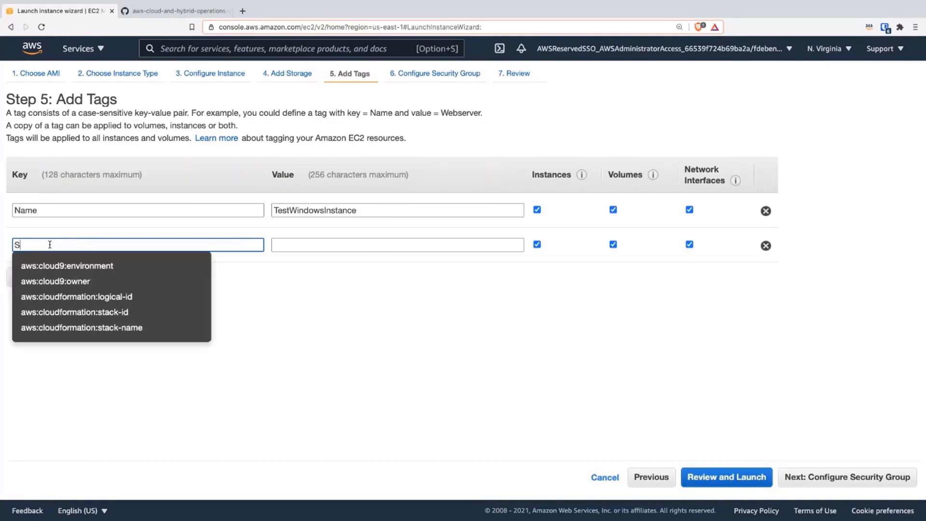
{"action": "type", "text": "SM"}
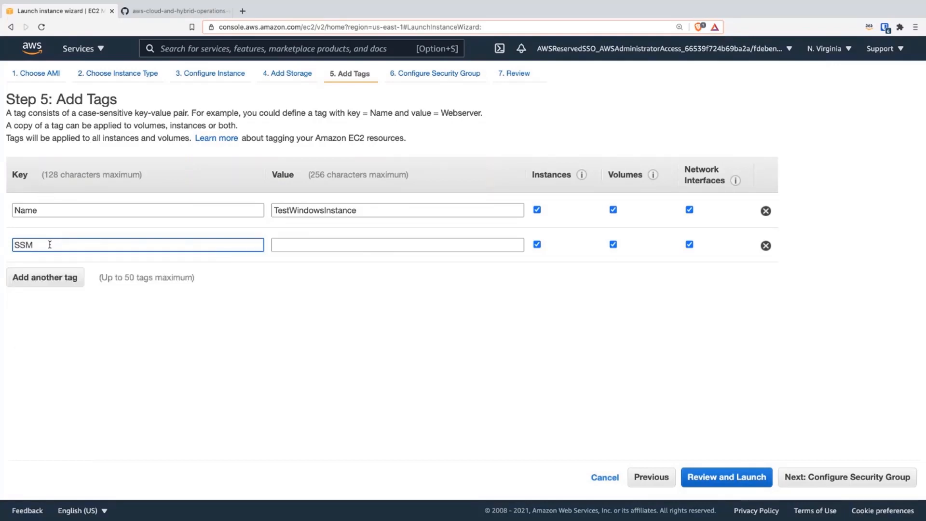
{"action": "type", "text": "Workshop"}
Step: Set the SSMWorkshop tag's value to true and continue to Configure Security Group
{"action": "left_click", "coordinate": [309, 248]}
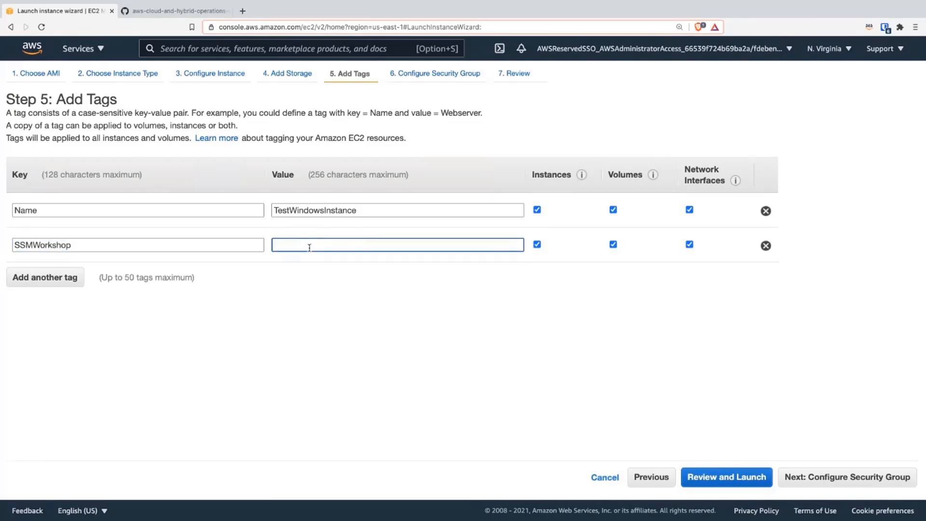
{"action": "type", "text": "test"}
{"action": "left_click", "coordinate": [330, 318]}
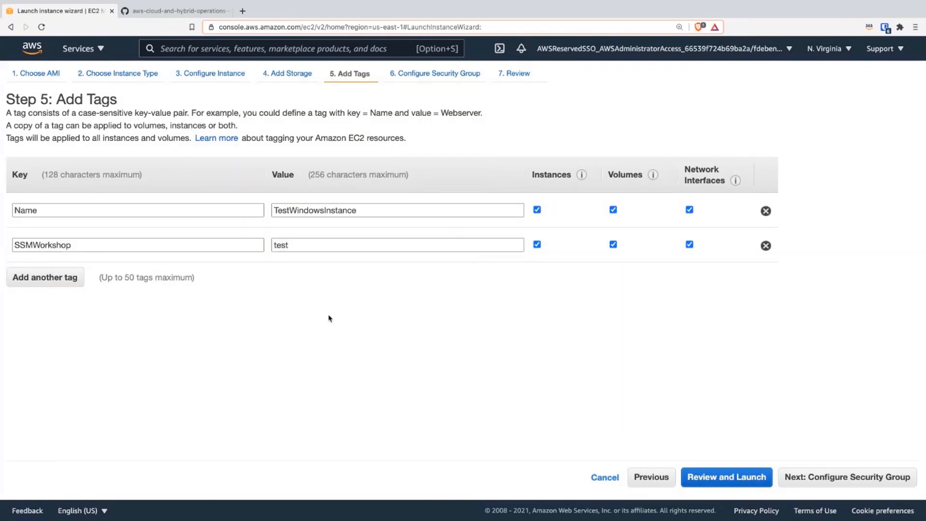
{"action": "double_click", "coordinate": [387, 249]}
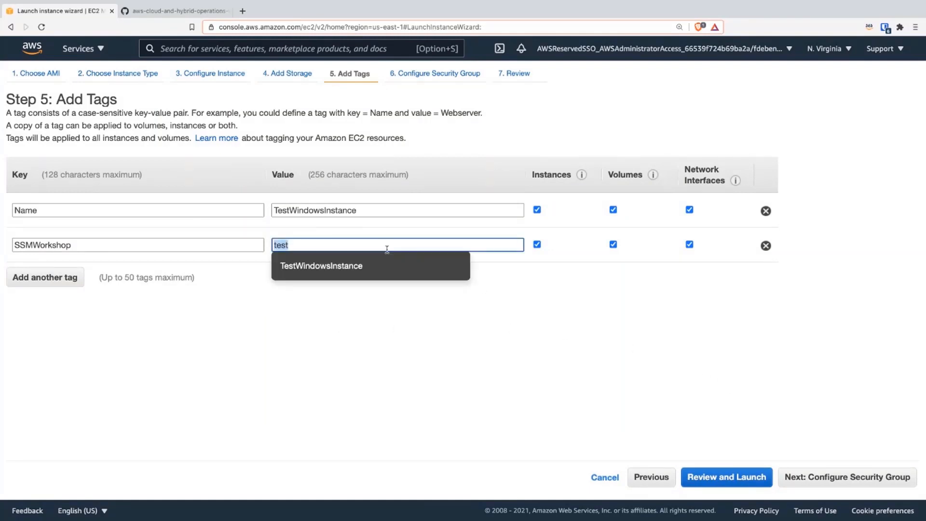
{"action": "type", "text": "true"}
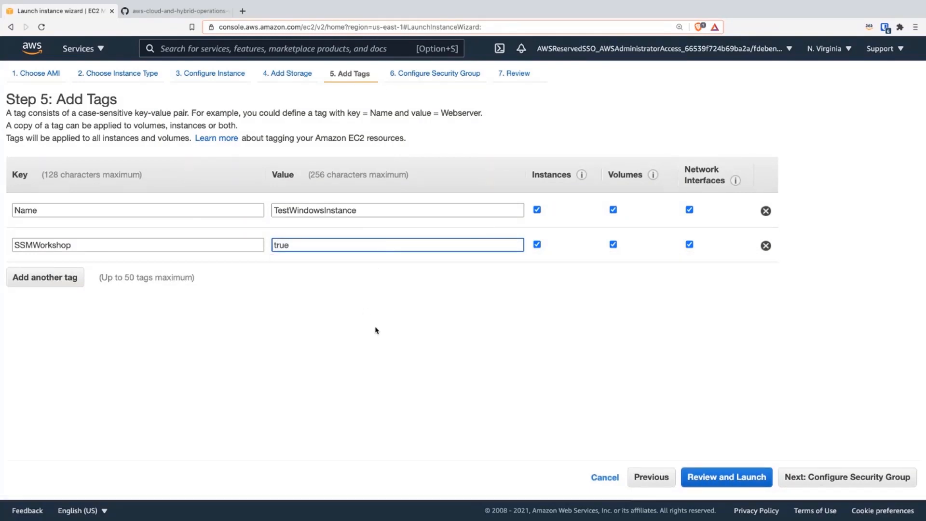
{"action": "left_click", "coordinate": [397, 341]}
{"action": "left_click", "coordinate": [822, 475]}
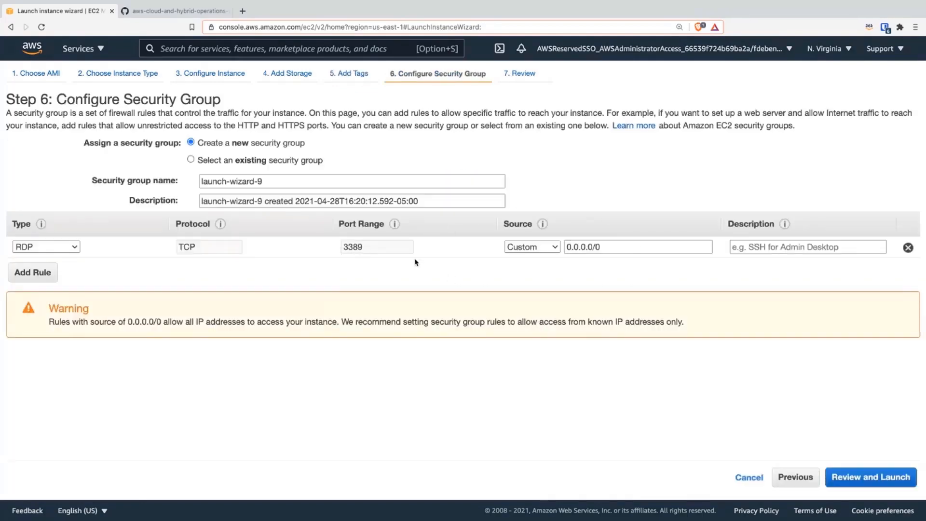
Step: Restrict the new security group's RDP rule source to My IP and continue to the launch review
{"action": "left_click", "coordinate": [530, 247]}
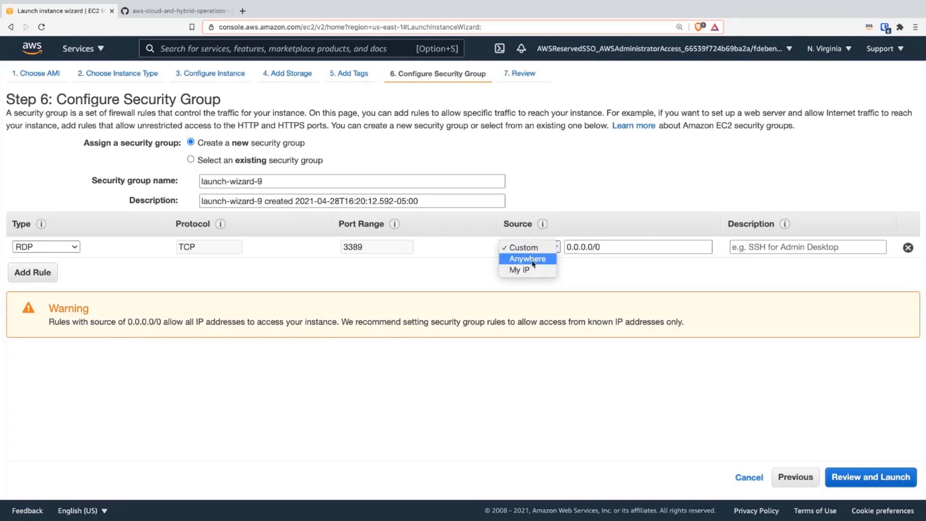
{"action": "left_click", "coordinate": [520, 269]}
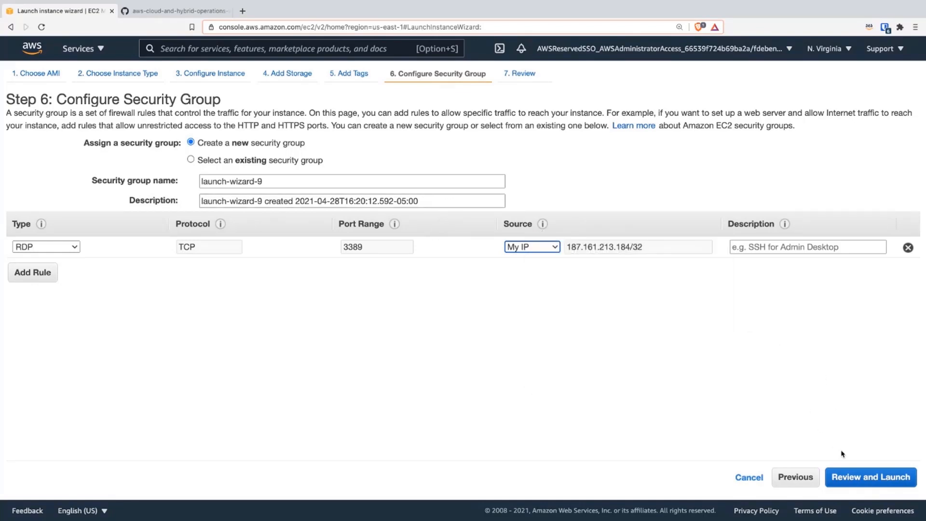
{"action": "left_click", "coordinate": [846, 477]}
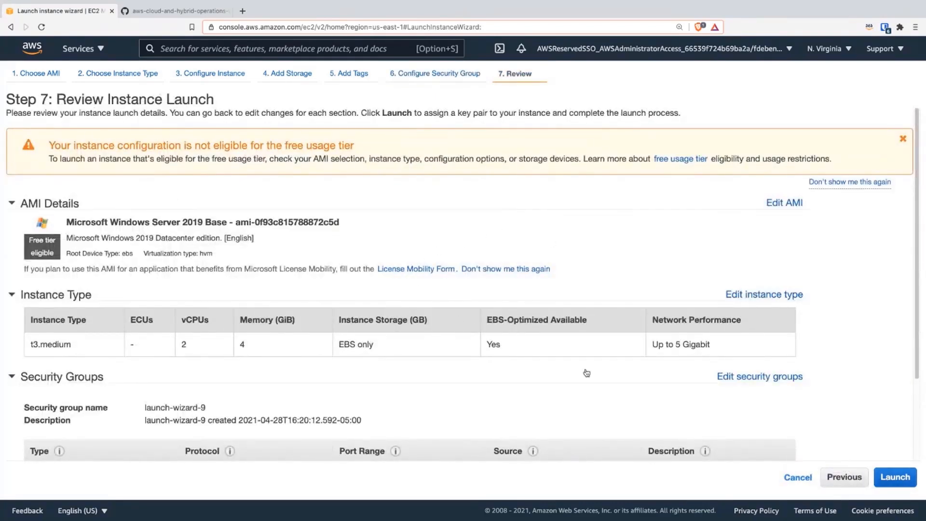
Step: Review the instance configuration and launch it with Proceed without a key pair, acknowledging the connection limitation
{"action": "scroll", "coordinate": [587, 373], "scroll_direction": "down", "scroll_amount": 3}
{"action": "scroll", "coordinate": [587, 372], "scroll_direction": "down", "scroll_amount": 1}
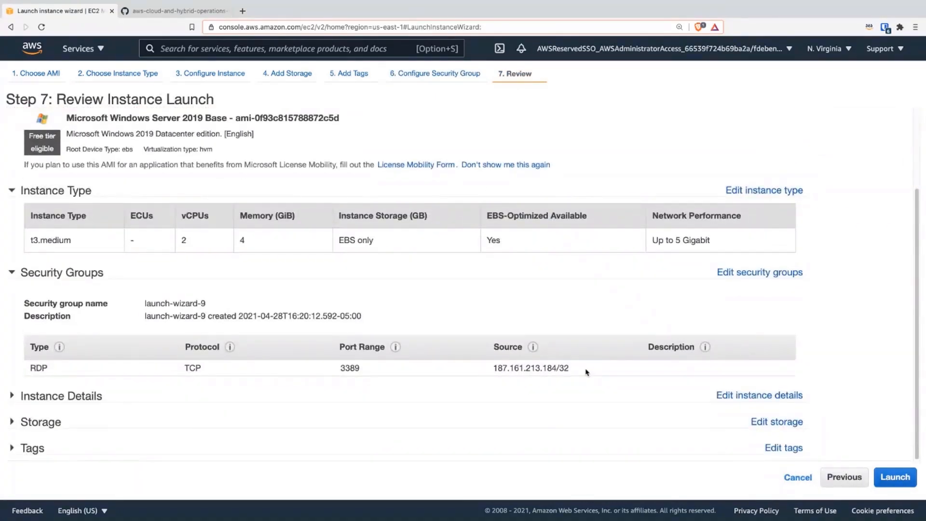
{"action": "scroll", "coordinate": [578, 217], "scroll_direction": "up", "scroll_amount": 5}
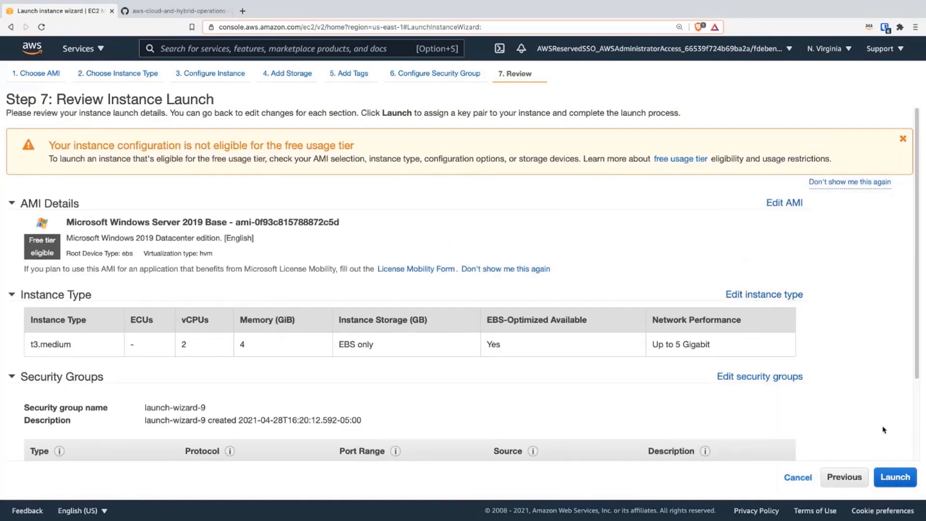
{"action": "left_click", "coordinate": [886, 483]}
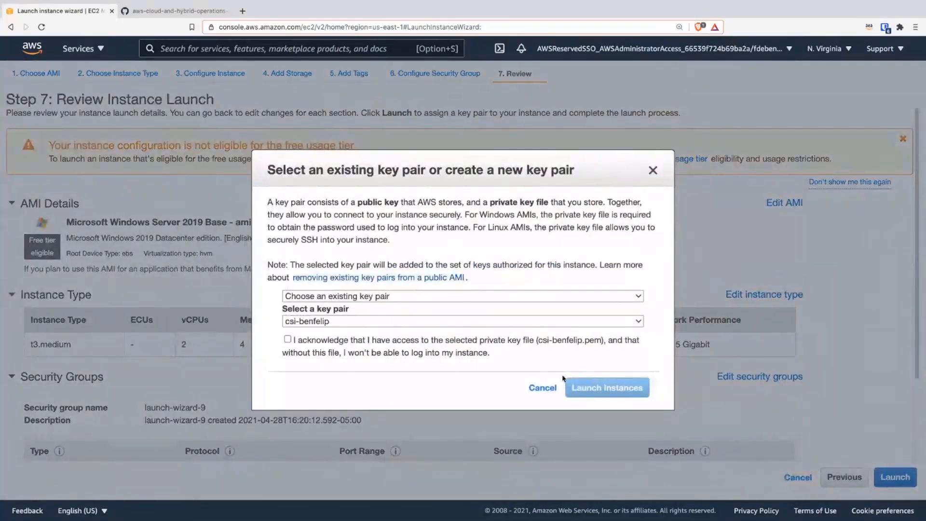
{"action": "left_click", "coordinate": [349, 304]}
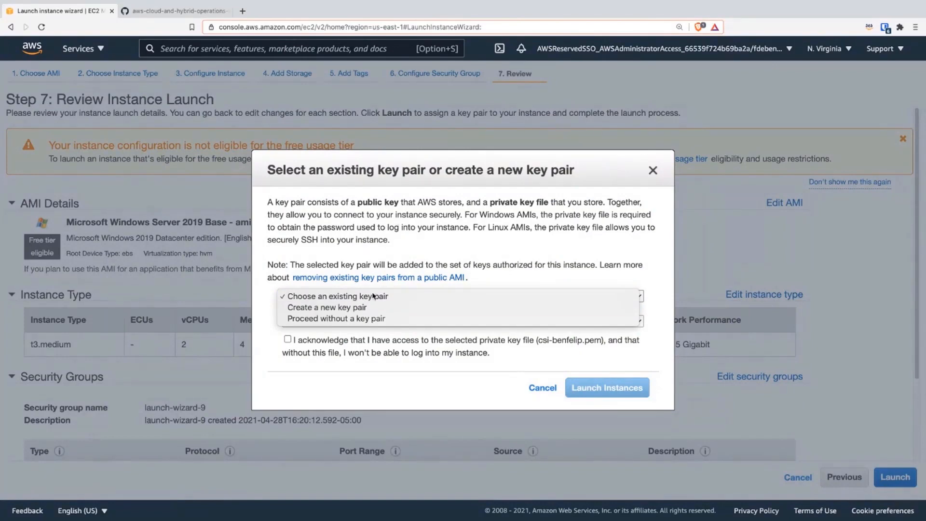
{"action": "left_click", "coordinate": [336, 319]}
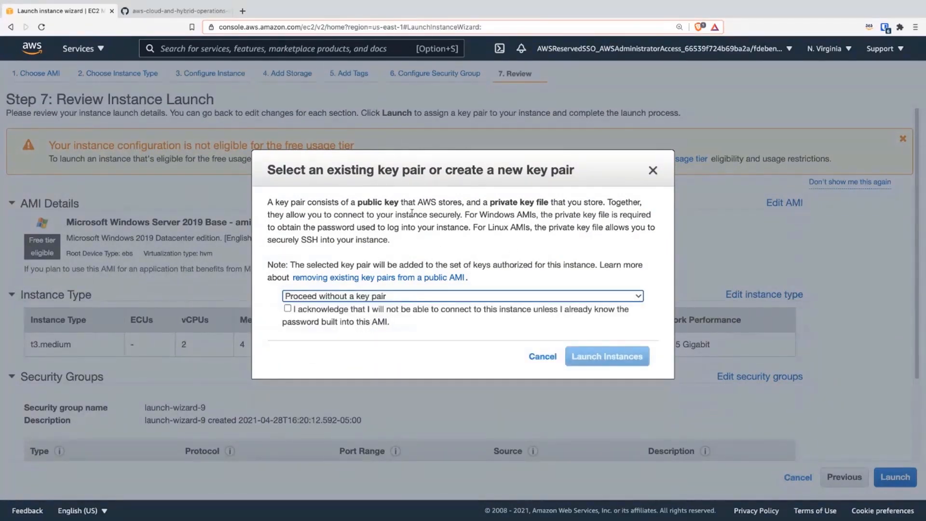
{"action": "left_click", "coordinate": [346, 308]}
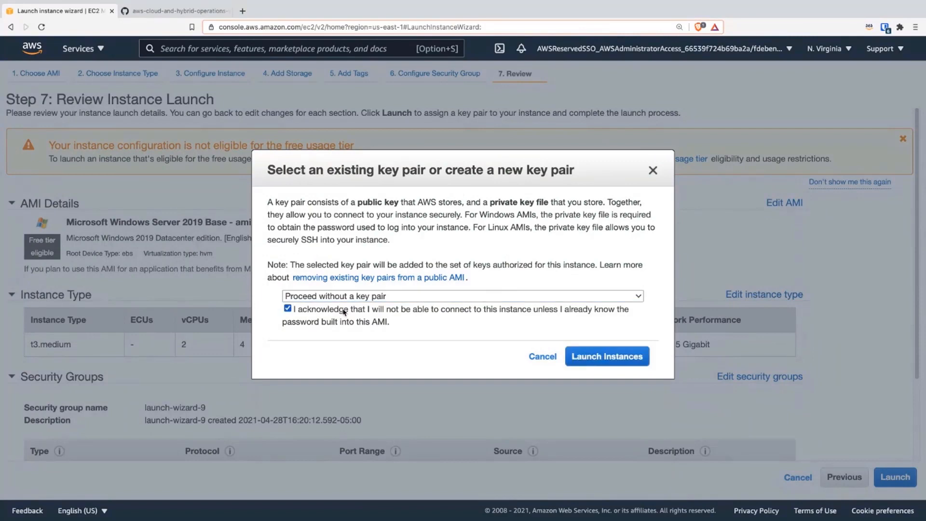
{"action": "left_click", "coordinate": [613, 355]}
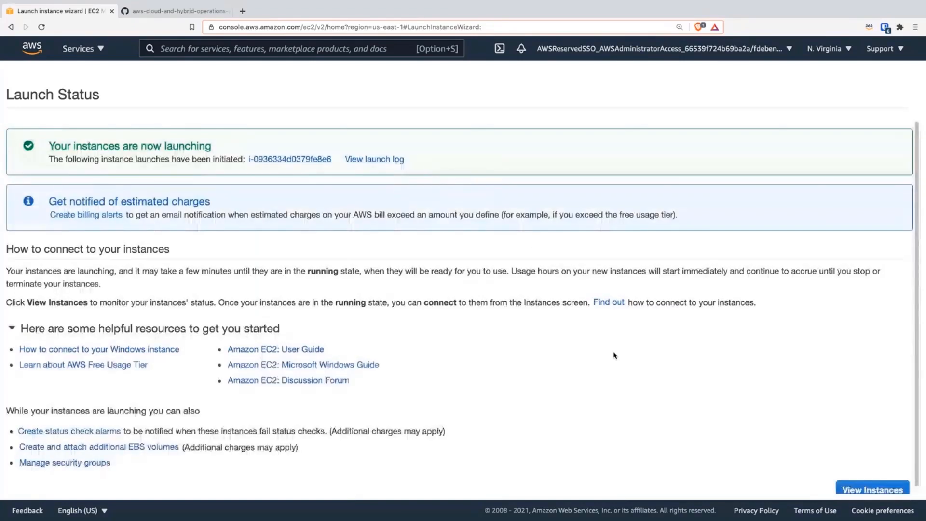
Step: Open the newly launched instance in the Instances list and select it to view its details
{"action": "left_click", "coordinate": [305, 159]}
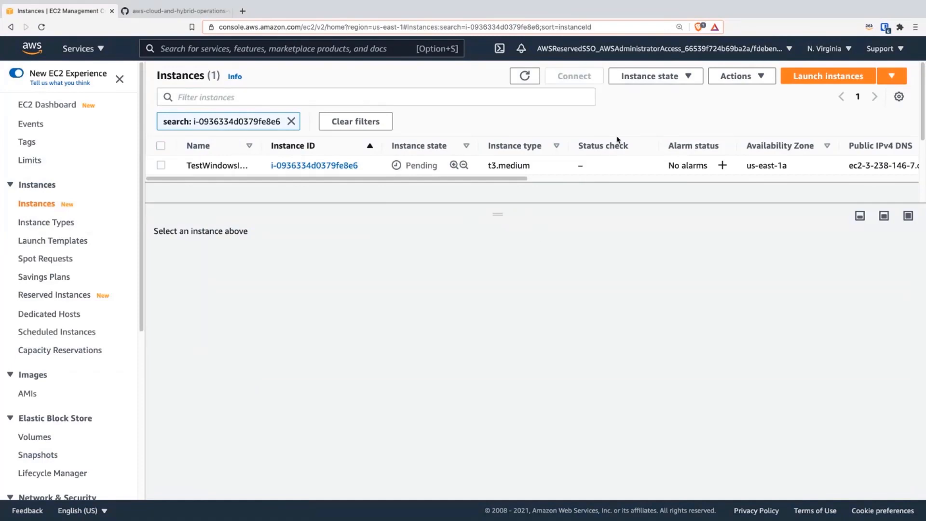
{"action": "left_click", "coordinate": [417, 168]}
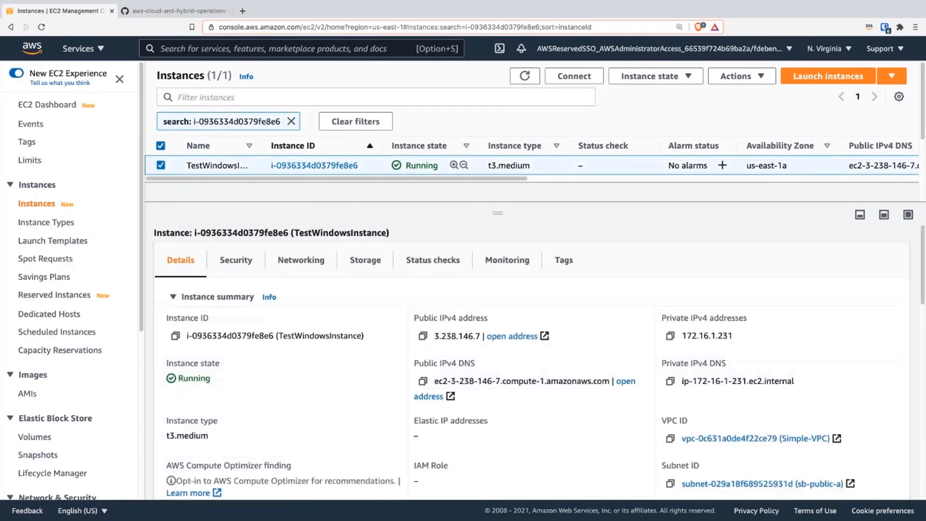
Step: Switch to the GitHub setup instructions and read the section on enabling Quick Setup to create and attach the IAM role
{"action": "left_click", "coordinate": [179, 11]}
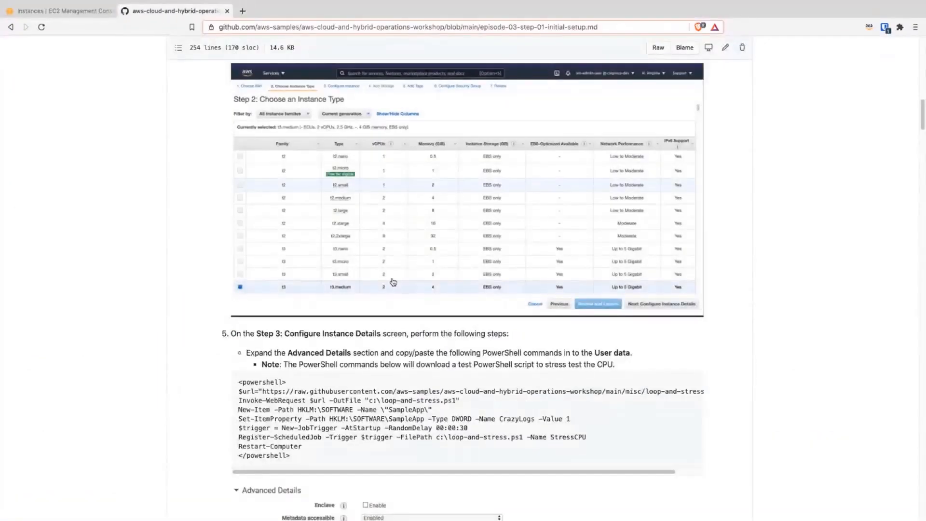
{"action": "scroll", "coordinate": [404, 355], "scroll_direction": "down", "scroll_amount": 3}
{"action": "scroll", "coordinate": [404, 354], "scroll_direction": "down", "scroll_amount": 10}
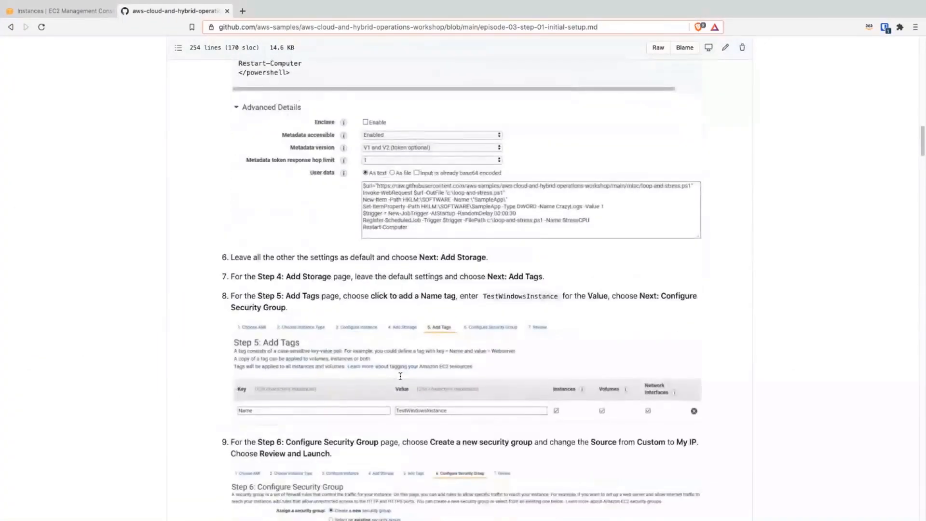
{"action": "scroll", "coordinate": [400, 379], "scroll_direction": "down", "scroll_amount": 7}
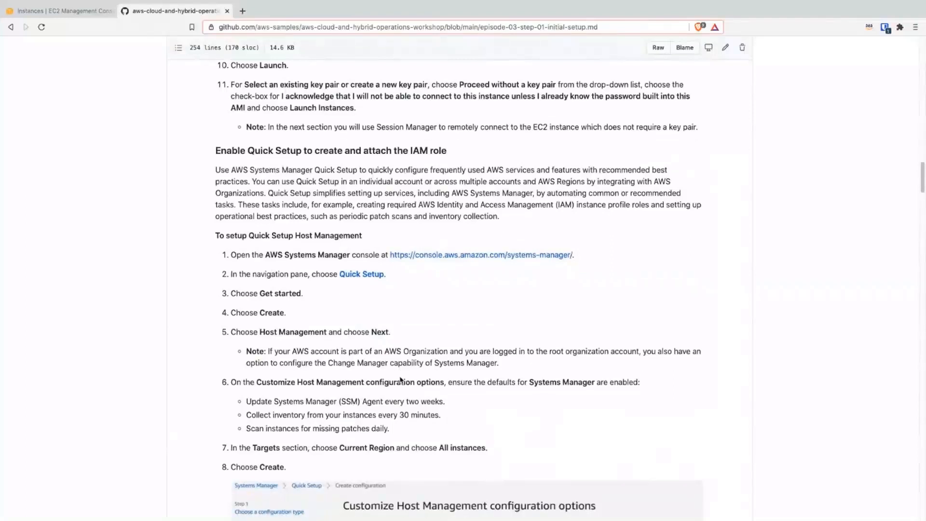
{"action": "scroll", "coordinate": [350, 180], "scroll_direction": "up", "scroll_amount": 1}
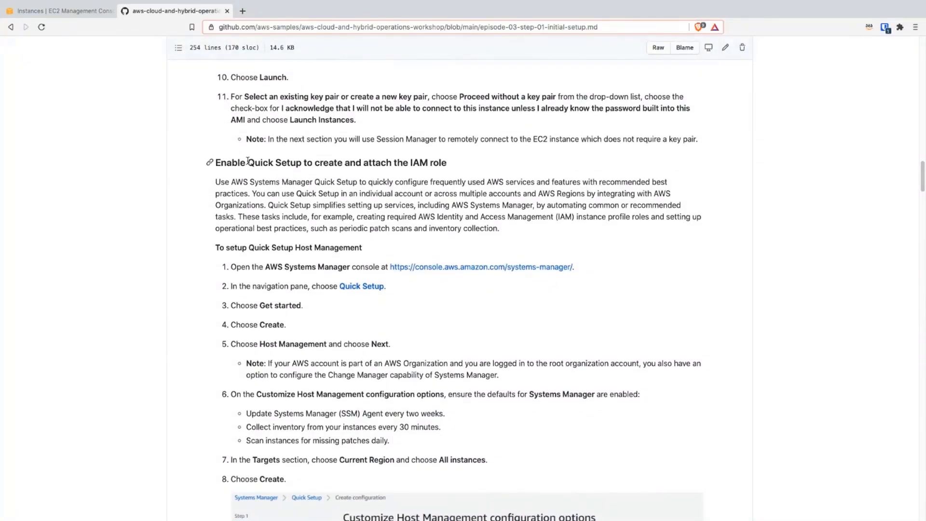
{"action": "left_click_drag", "start_coordinate": [247, 160], "coordinate": [342, 178]}
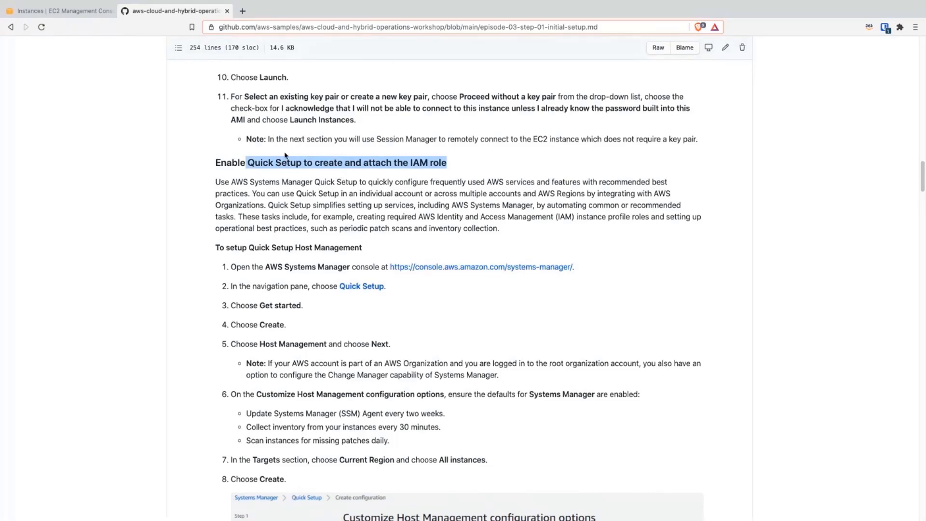
{"action": "scroll", "coordinate": [283, 159], "scroll_direction": "up", "scroll_amount": 1}
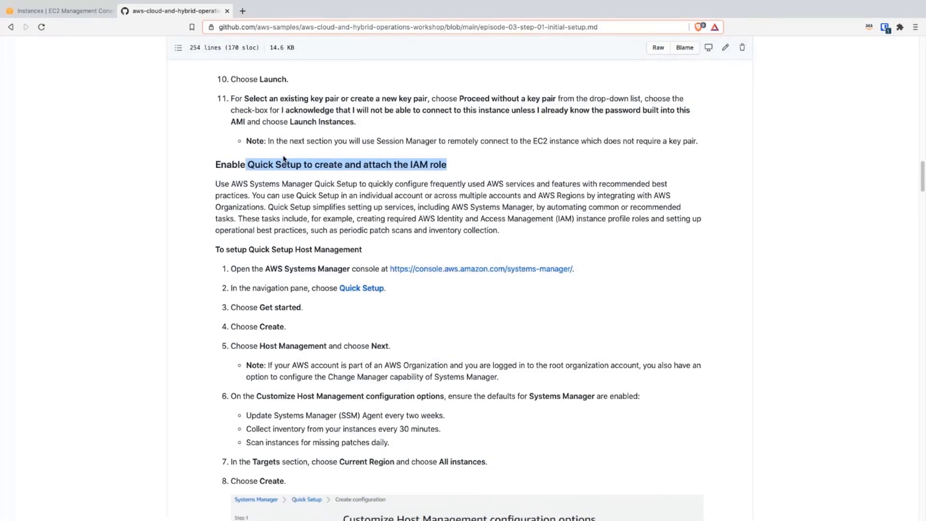
{"action": "scroll", "coordinate": [283, 159], "scroll_direction": "up", "scroll_amount": 2}
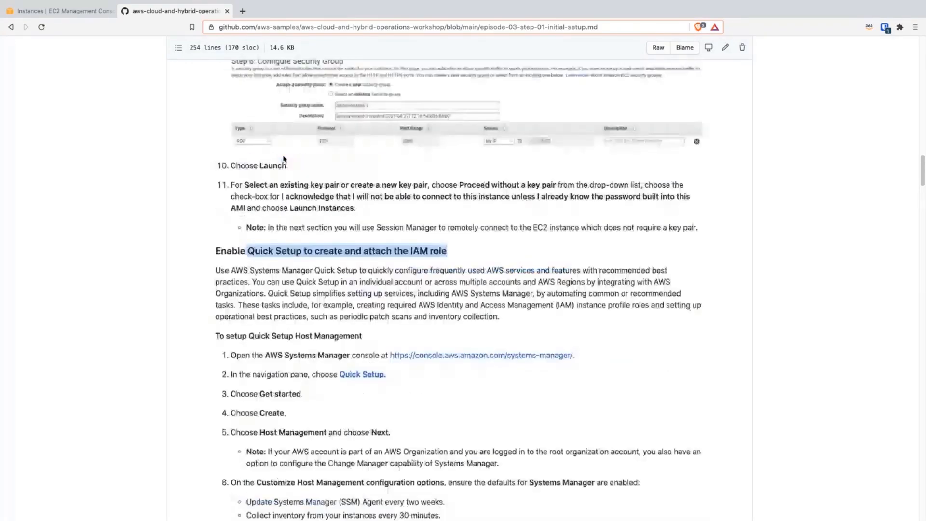
Step: Switch back to the AWS console, find the Systems Manager service and open its Quick Setup page
{"action": "left_click", "coordinate": [93, 11]}
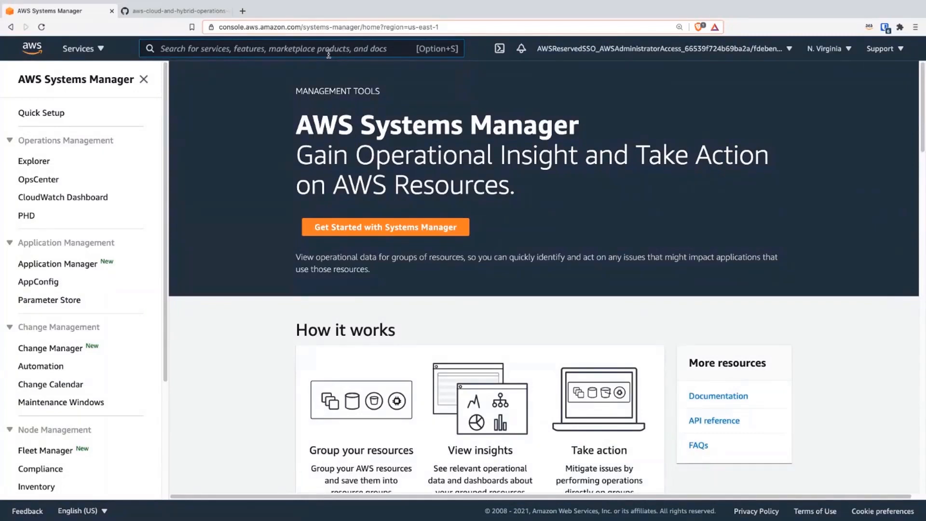
{"action": "left_click", "coordinate": [328, 54]}
{"action": "type", "text": "s"}
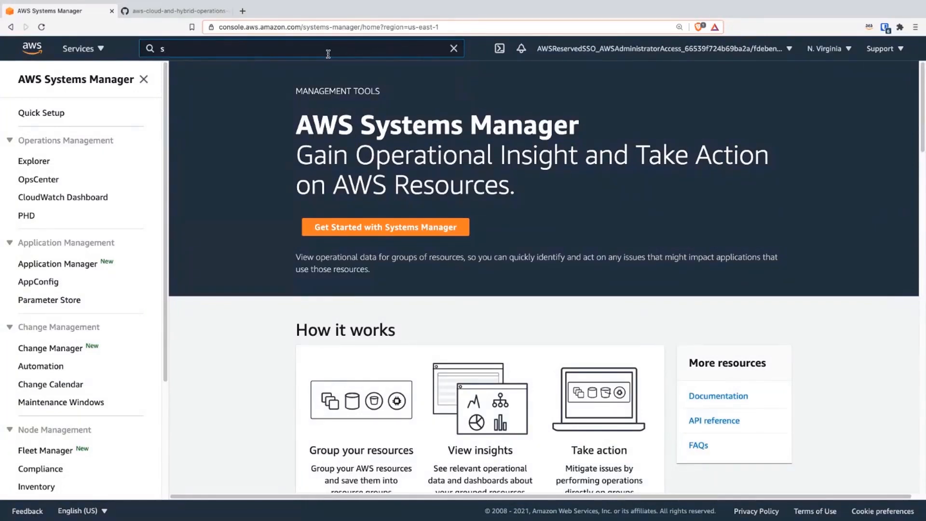
{"action": "type", "text": "ys"}
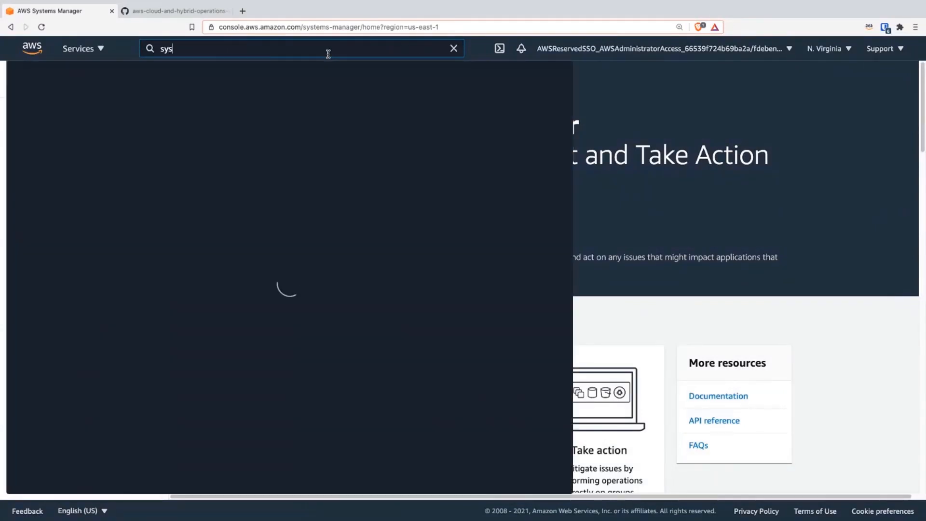
{"action": "left_click", "coordinate": [256, 140]}
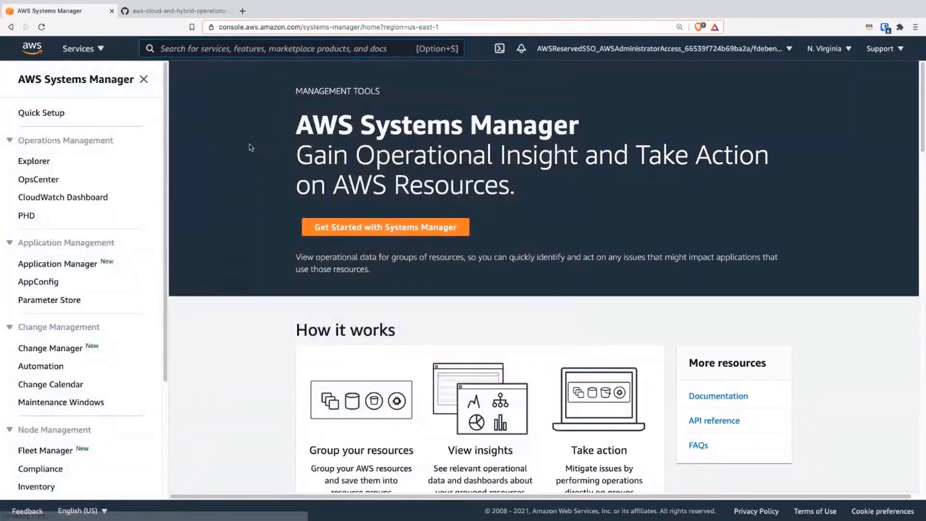
{"action": "left_click", "coordinate": [42, 114]}
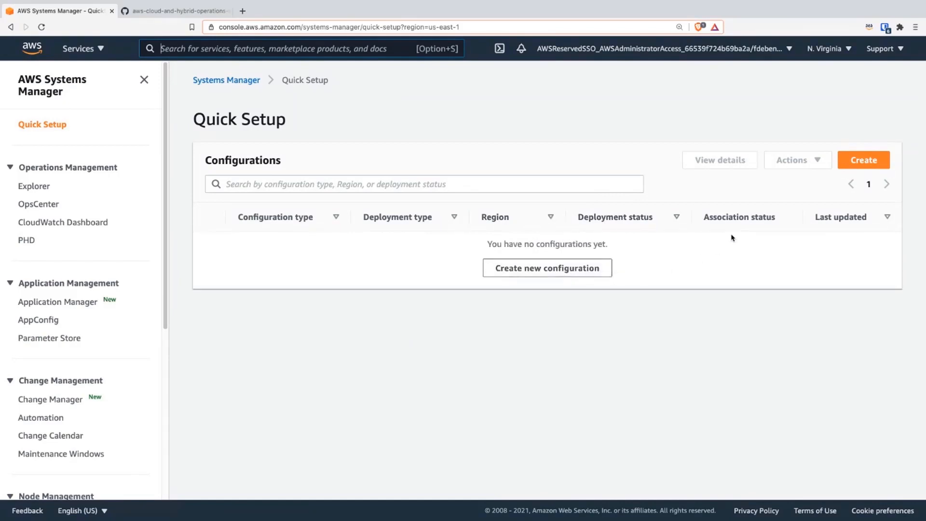
Step: Start a new Quick Setup configuration of type Host Management and continue to its configuration options
{"action": "left_click", "coordinate": [838, 166]}
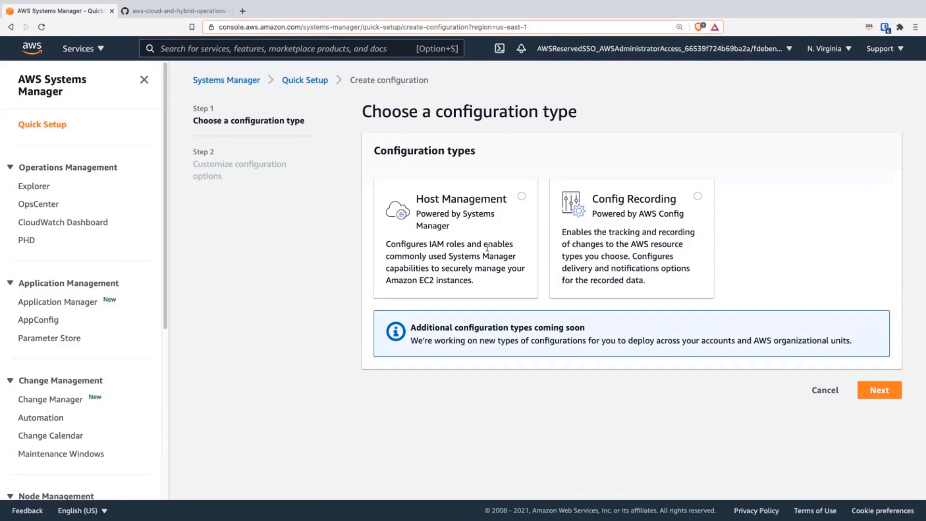
{"action": "left_click", "coordinate": [520, 196]}
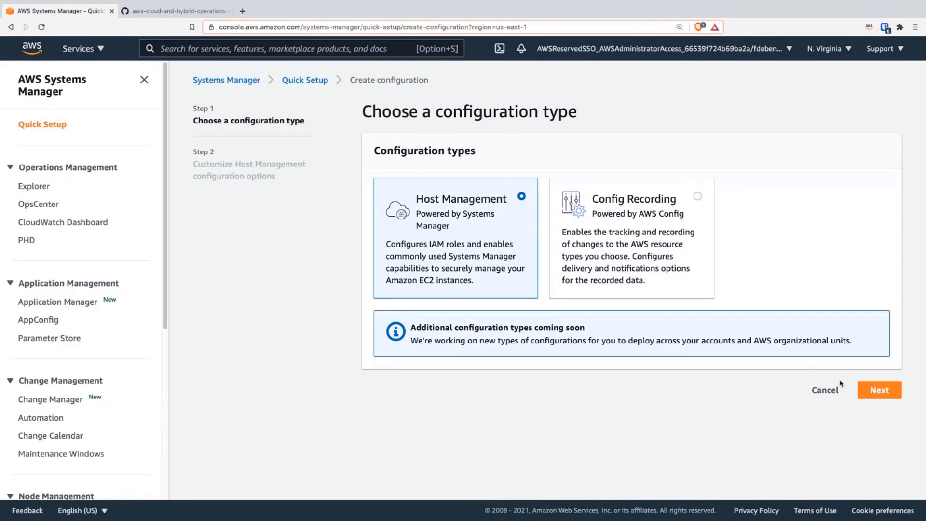
{"action": "left_click", "coordinate": [873, 393]}
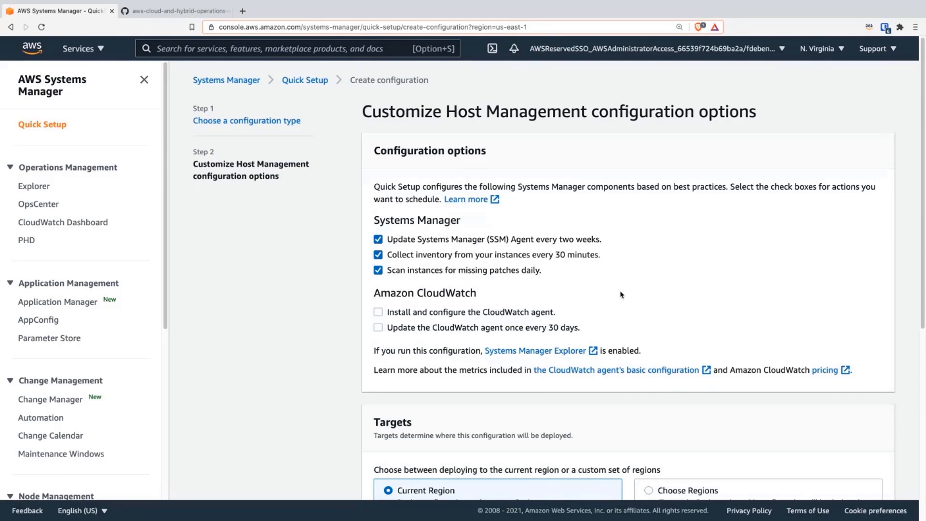
Step: Review the Host Management options and create the configuration with the default Systems Manager options, targeting all instances in the current Region
{"action": "scroll", "coordinate": [629, 309], "scroll_direction": "down", "scroll_amount": 4}
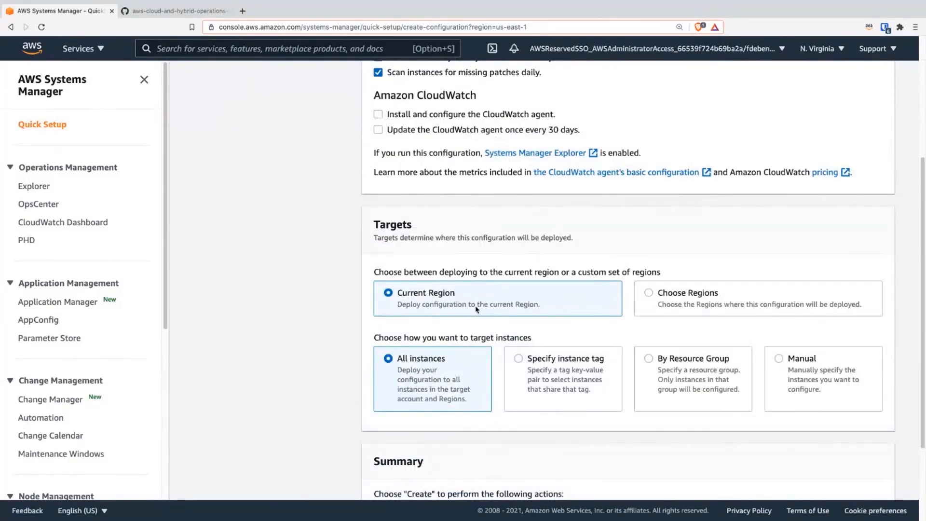
{"action": "scroll", "coordinate": [453, 339], "scroll_direction": "down", "scroll_amount": 1}
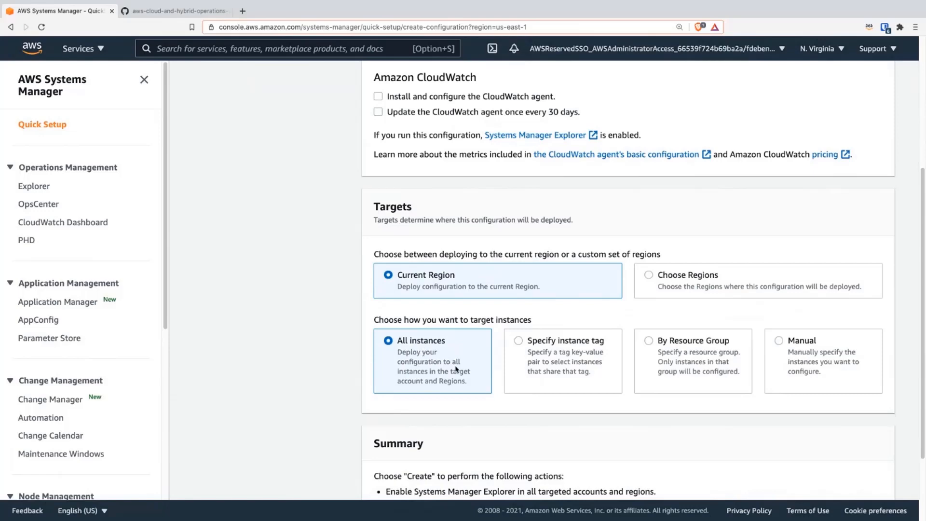
{"action": "scroll", "coordinate": [455, 369], "scroll_direction": "down", "scroll_amount": 3}
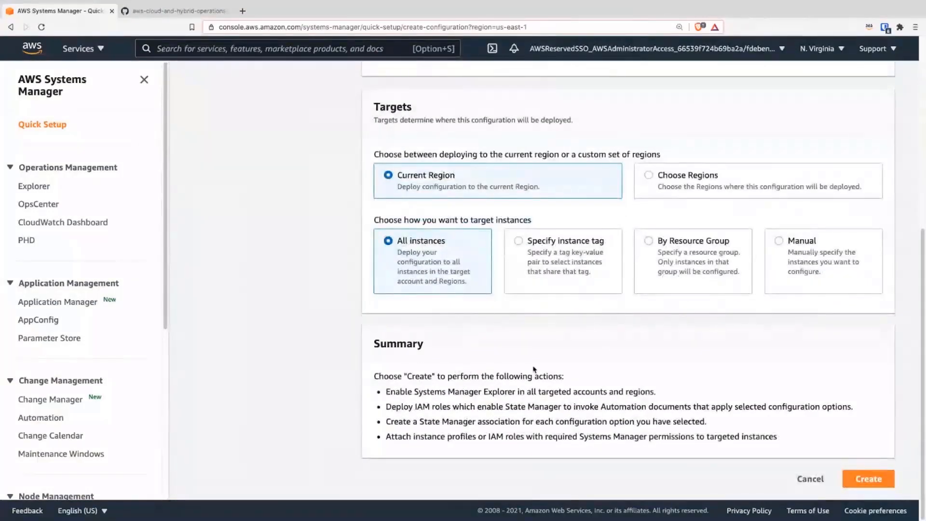
{"action": "left_click", "coordinate": [880, 477]}
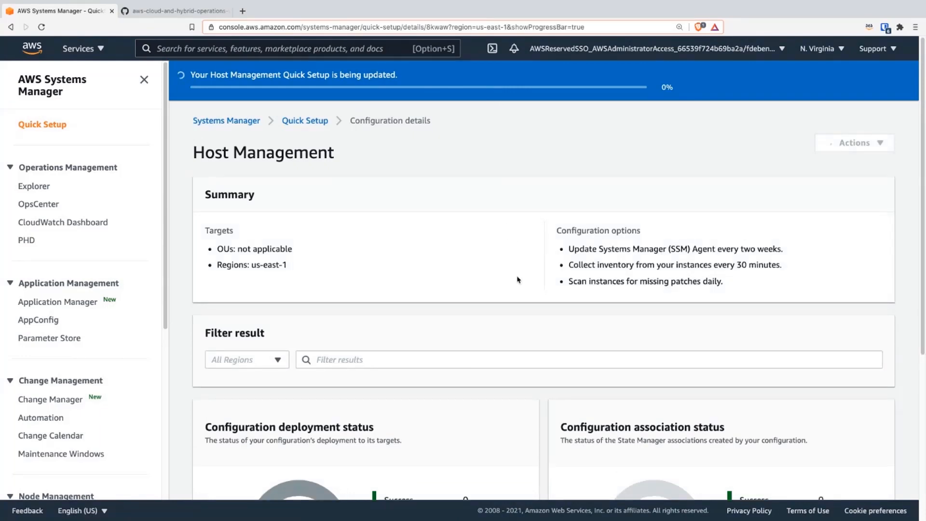
Step: Check the deployment status, association status and configuration details of the new Host Management setup
{"action": "scroll", "coordinate": [517, 278], "scroll_direction": "down", "scroll_amount": 2}
{"action": "scroll", "coordinate": [517, 278], "scroll_direction": "down", "scroll_amount": 7}
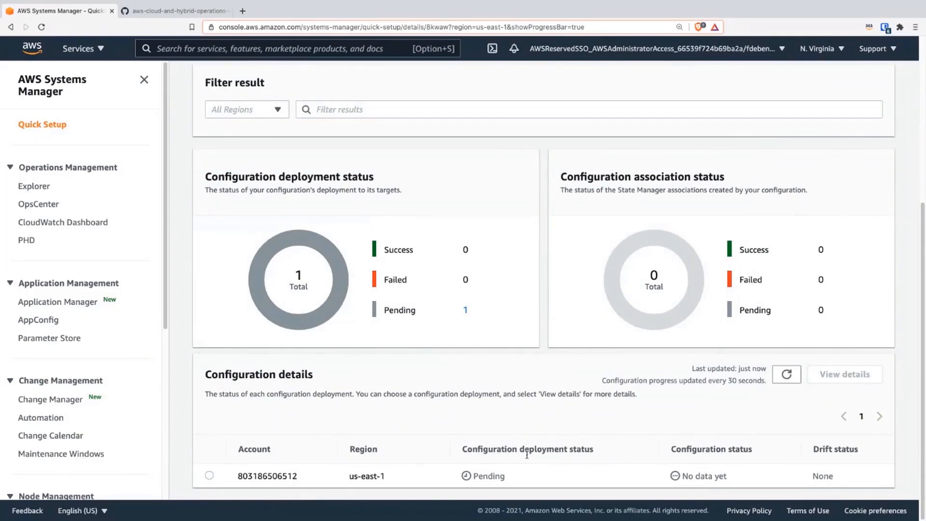
{"action": "scroll", "coordinate": [494, 442], "scroll_direction": "up", "scroll_amount": 9}
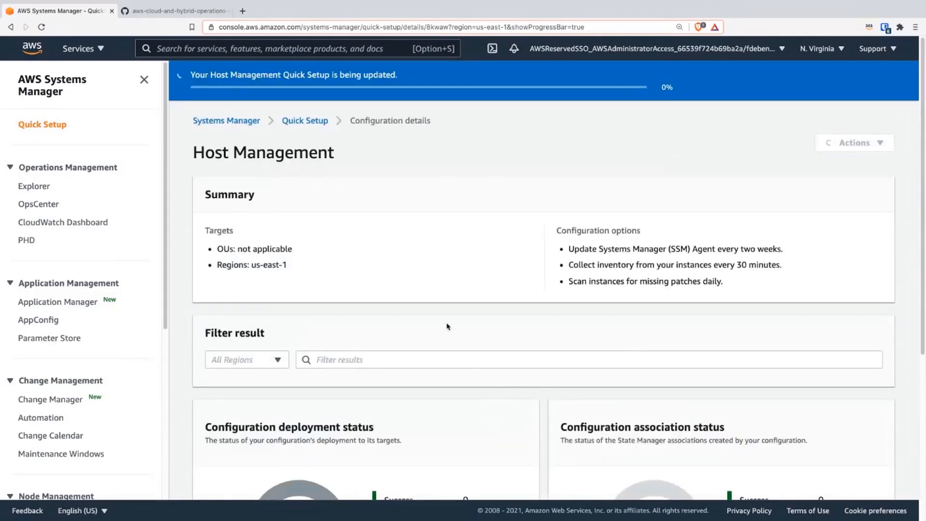
Step: Switch to the GitHub instructions and read the remaining Quick Setup steps, including the expected deployment status and the association drilldown
{"action": "left_click", "coordinate": [191, 10]}
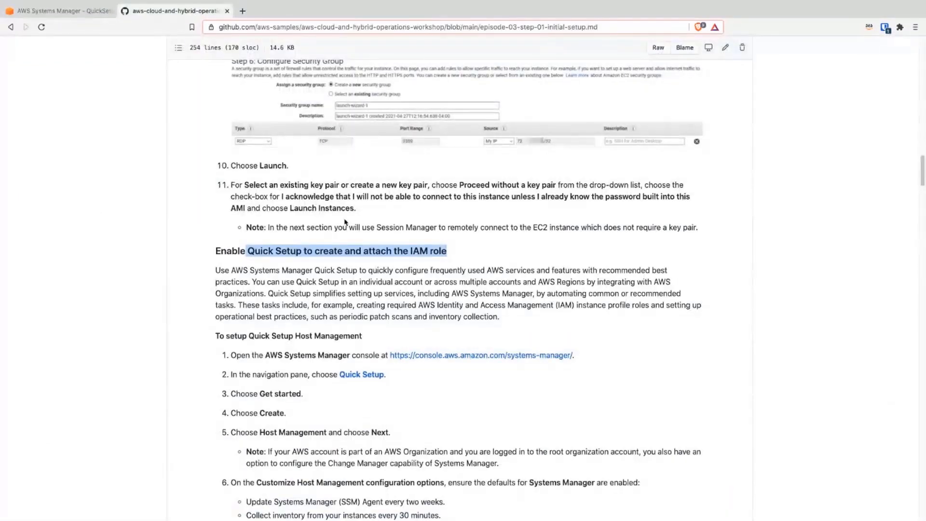
{"action": "scroll", "coordinate": [387, 301], "scroll_direction": "down", "scroll_amount": 3}
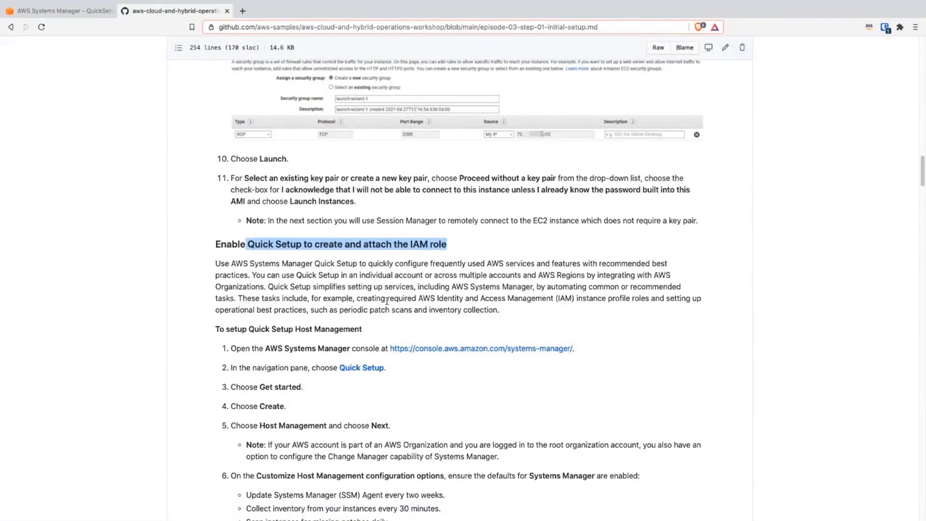
{"action": "scroll", "coordinate": [415, 355], "scroll_direction": "down", "scroll_amount": 6}
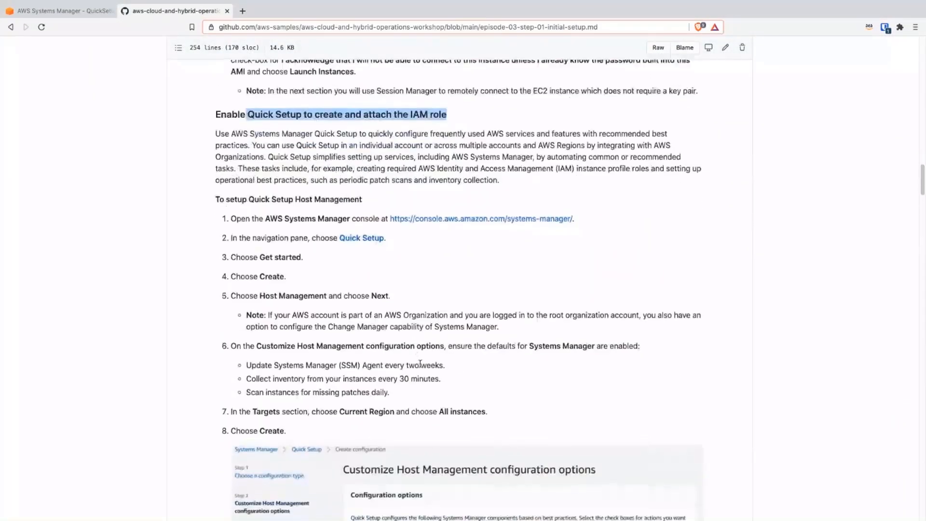
{"action": "scroll", "coordinate": [392, 378], "scroll_direction": "down", "scroll_amount": 8}
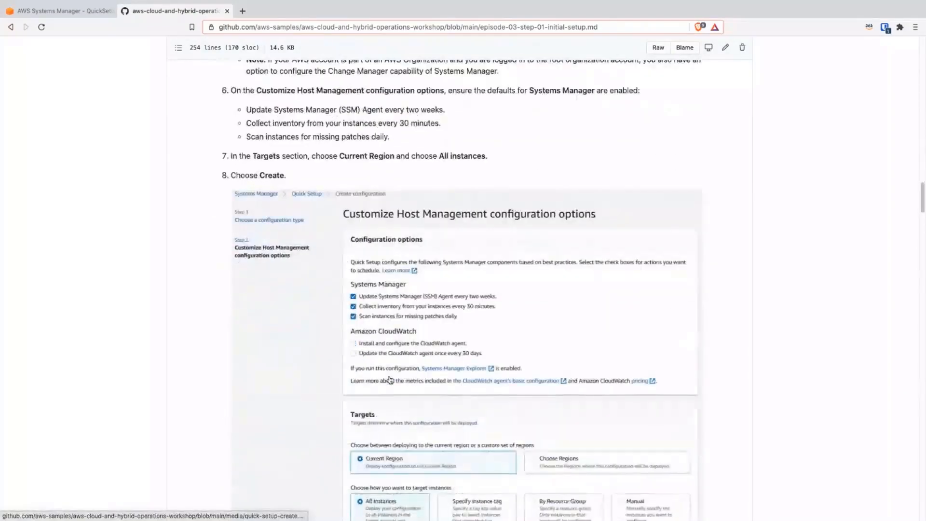
{"action": "scroll", "coordinate": [444, 348], "scroll_direction": "down", "scroll_amount": 6}
{"action": "scroll", "coordinate": [444, 348], "scroll_direction": "down", "scroll_amount": 4}
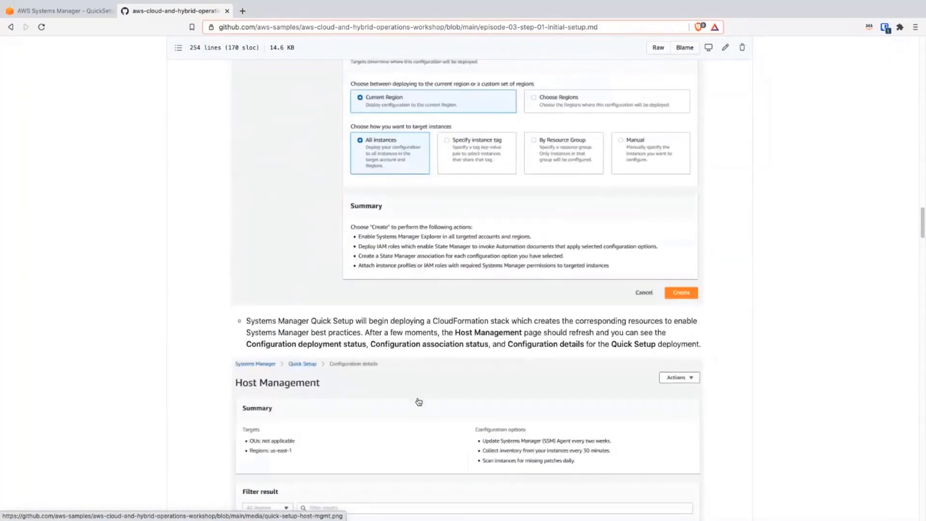
{"action": "scroll", "coordinate": [389, 391], "scroll_direction": "down", "scroll_amount": 4}
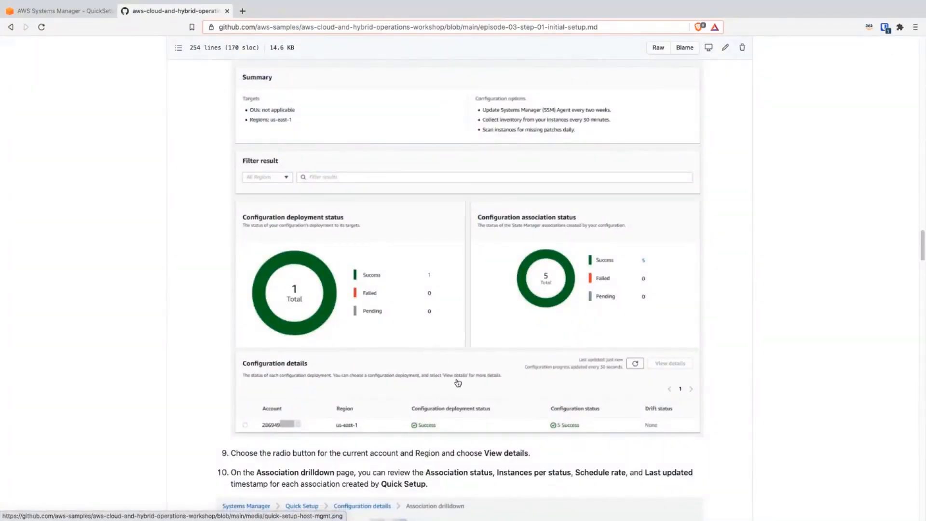
{"action": "scroll", "coordinate": [459, 390], "scroll_direction": "down", "scroll_amount": 1}
{"action": "scroll", "coordinate": [459, 390], "scroll_direction": "down", "scroll_amount": 2}
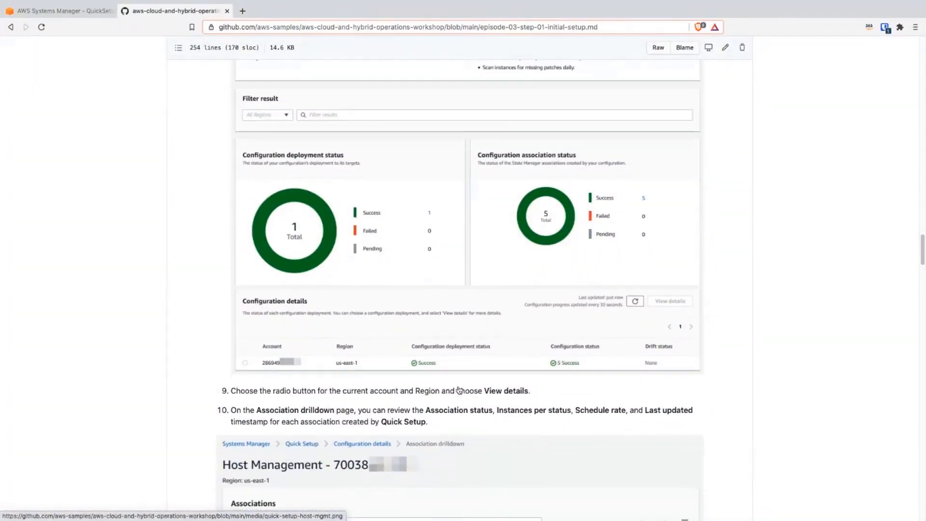
{"action": "scroll", "coordinate": [456, 387], "scroll_direction": "down", "scroll_amount": 2}
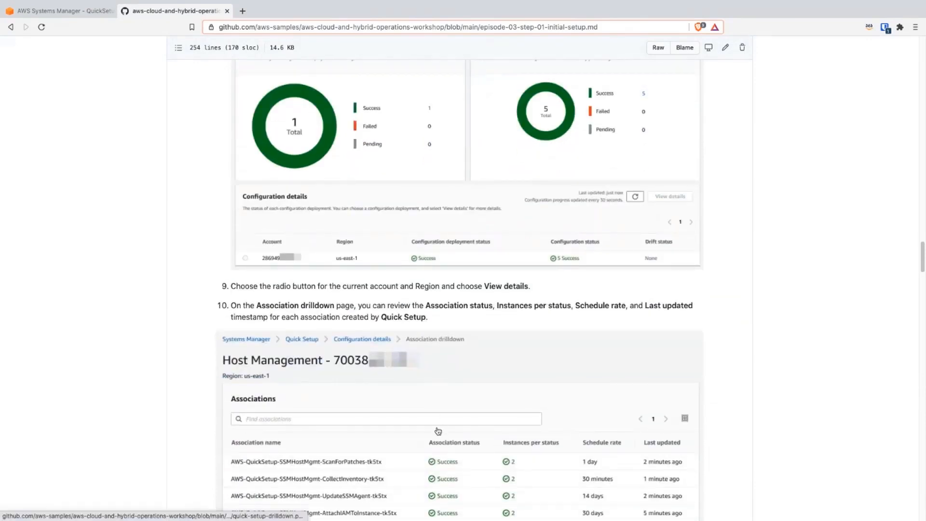
{"action": "scroll", "coordinate": [429, 427], "scroll_direction": "down", "scroll_amount": 1}
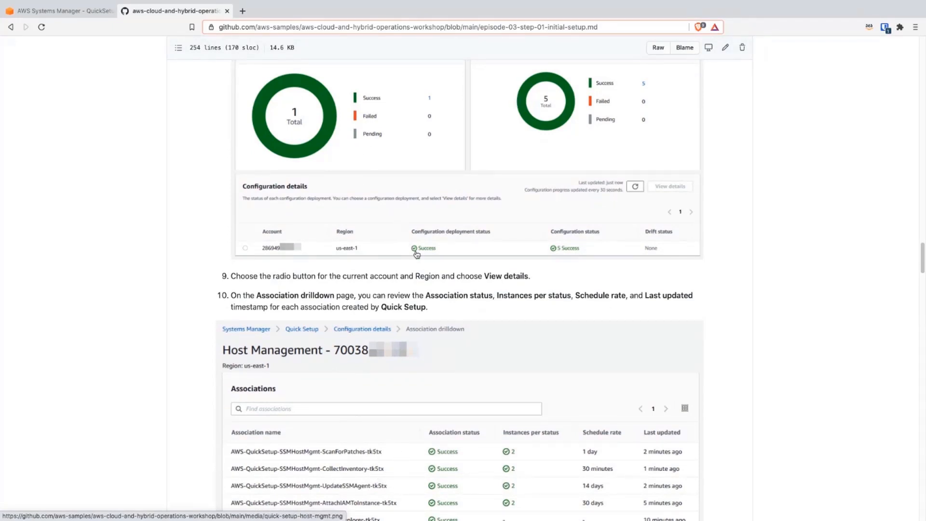
Step: Return to the Host Management details, remove the association status filter and examine the configuration's deployment and association statuses
{"action": "left_click", "coordinate": [93, 11]}
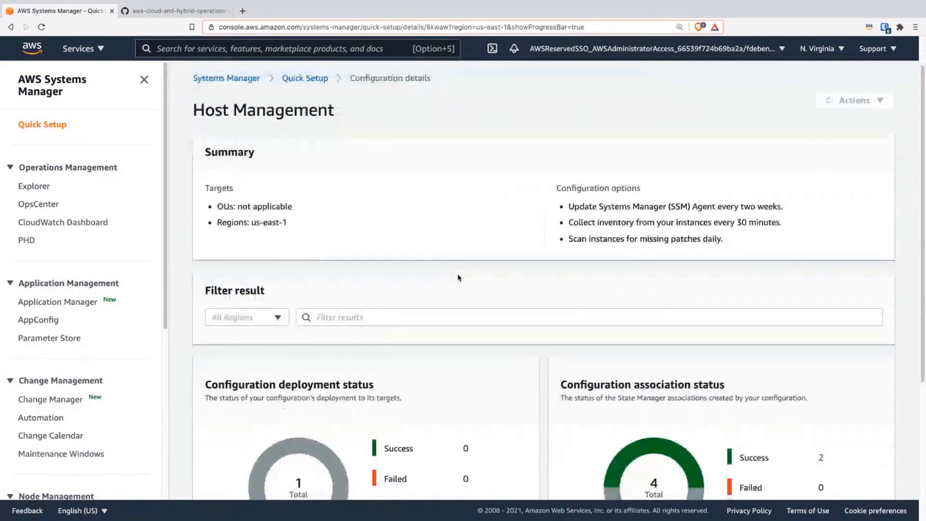
{"action": "scroll", "coordinate": [458, 278], "scroll_direction": "down", "scroll_amount": 5}
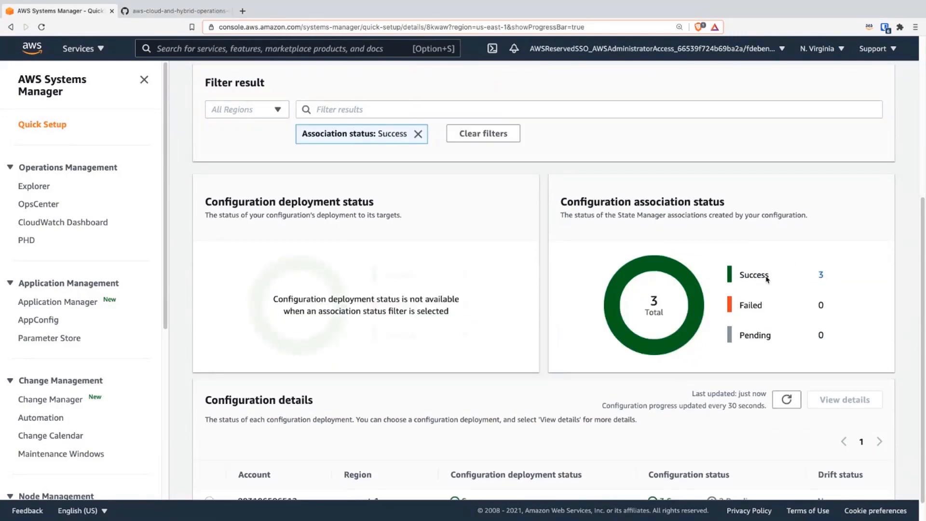
{"action": "scroll", "coordinate": [562, 283], "scroll_direction": "down", "scroll_amount": 1}
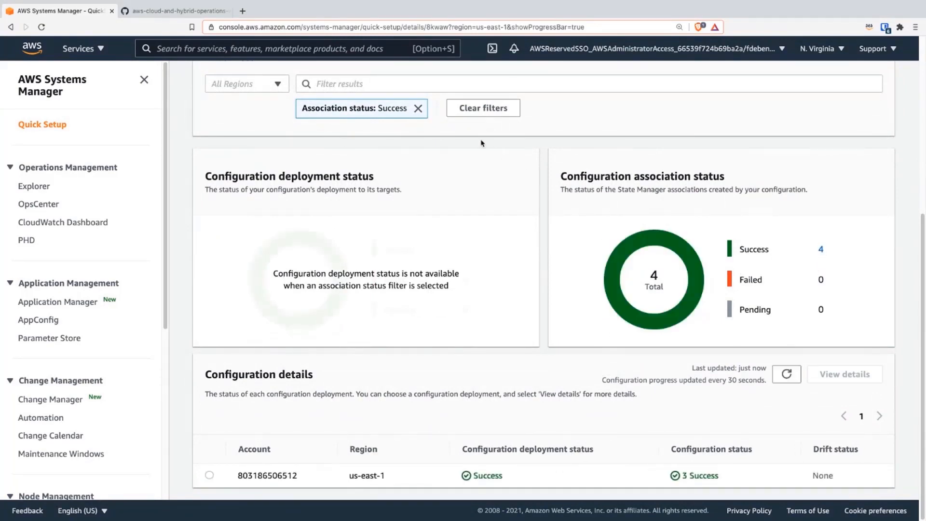
{"action": "left_click", "coordinate": [417, 108]}
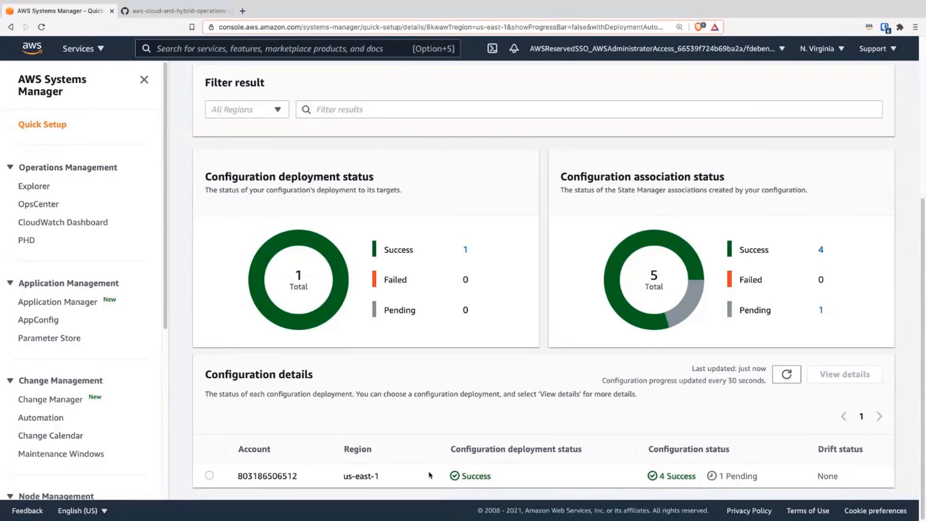
{"action": "double_click", "coordinate": [480, 477]}
Step: Search the AWS services for ec2 and open the EC2 console in a new browser tab
{"action": "left_click", "coordinate": [195, 47]}
{"action": "type", "text": "ec2"}
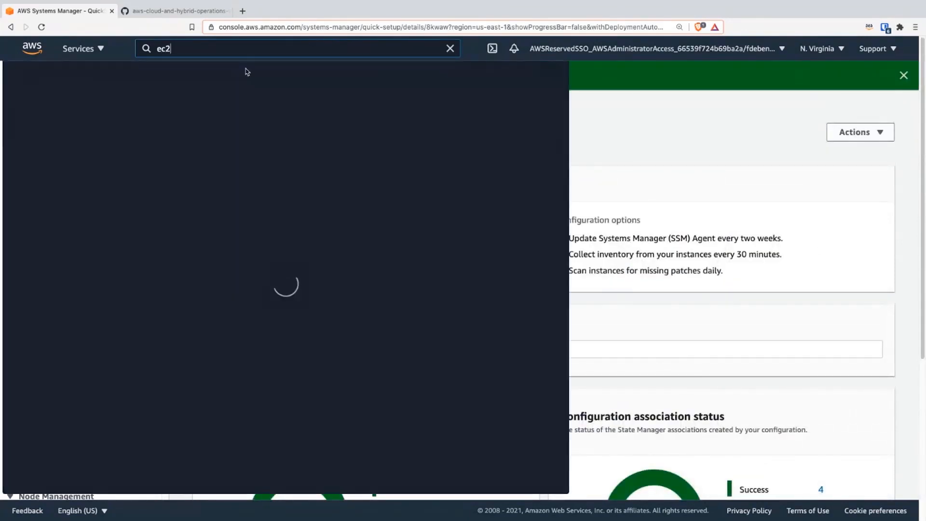
{"action": "right_click", "coordinate": [199, 142]}
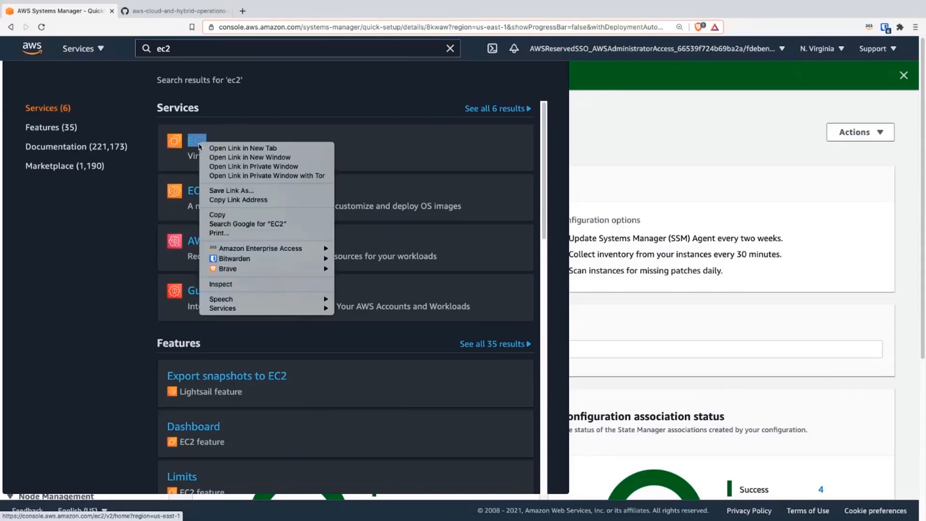
{"action": "left_click", "coordinate": [229, 148]}
{"action": "left_click", "coordinate": [169, 10]}
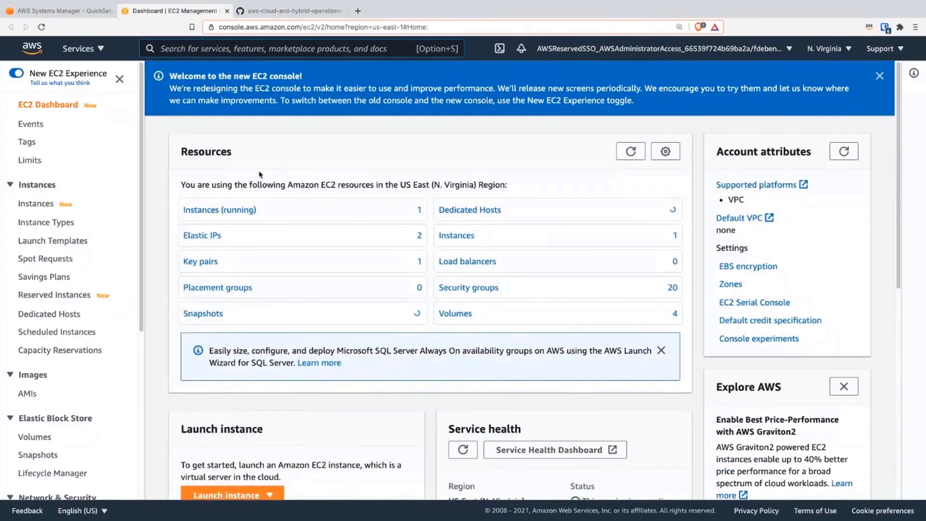
Step: Select TestWindowsInstance among the running instances, check the IAM role in its security details, and return to the Systems Manager page
{"action": "left_click", "coordinate": [246, 212]}
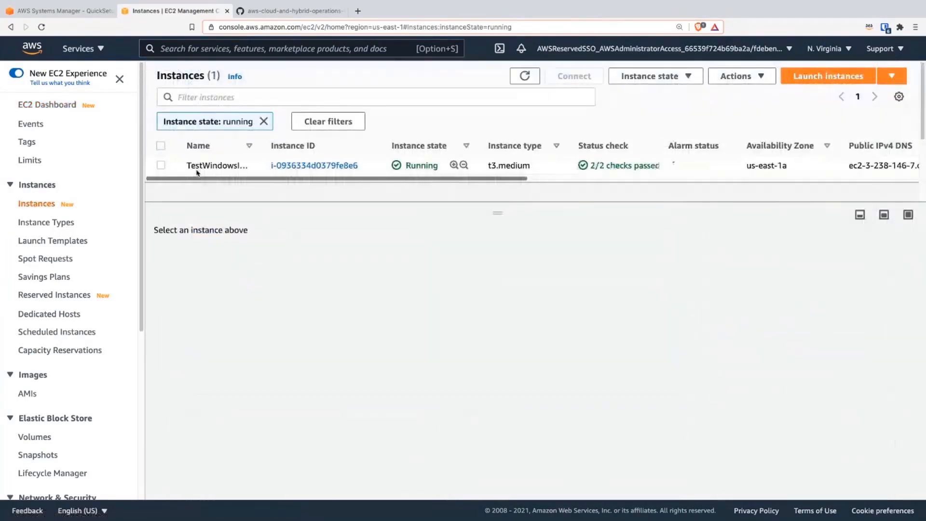
{"action": "left_click", "coordinate": [203, 165]}
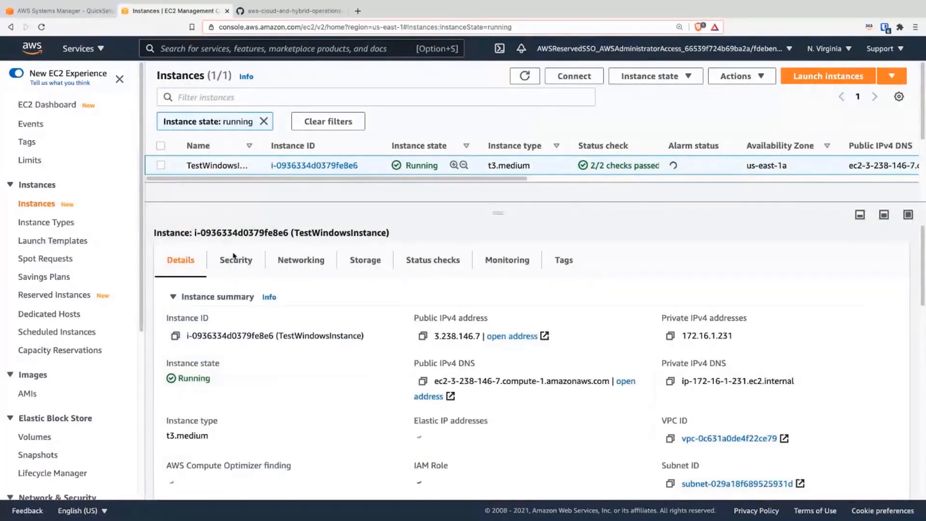
{"action": "left_click", "coordinate": [238, 270]}
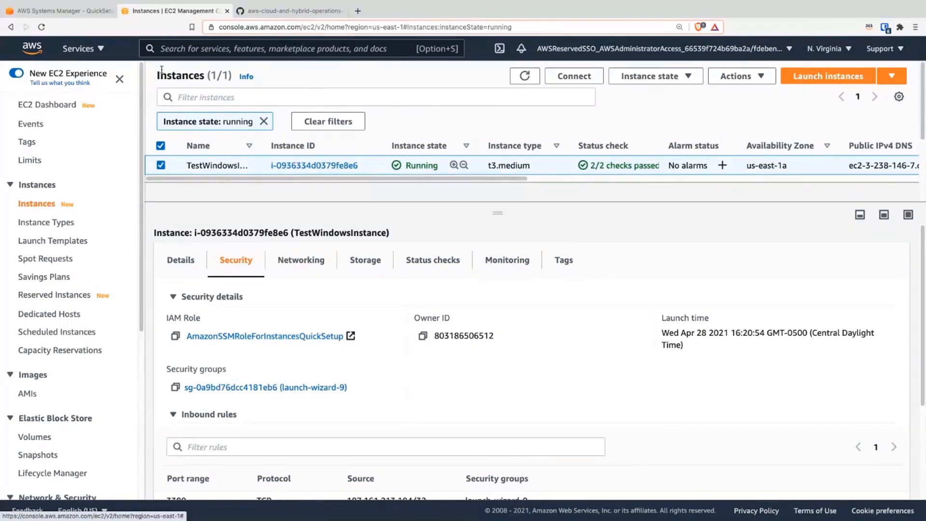
{"action": "left_click", "coordinate": [73, 8]}
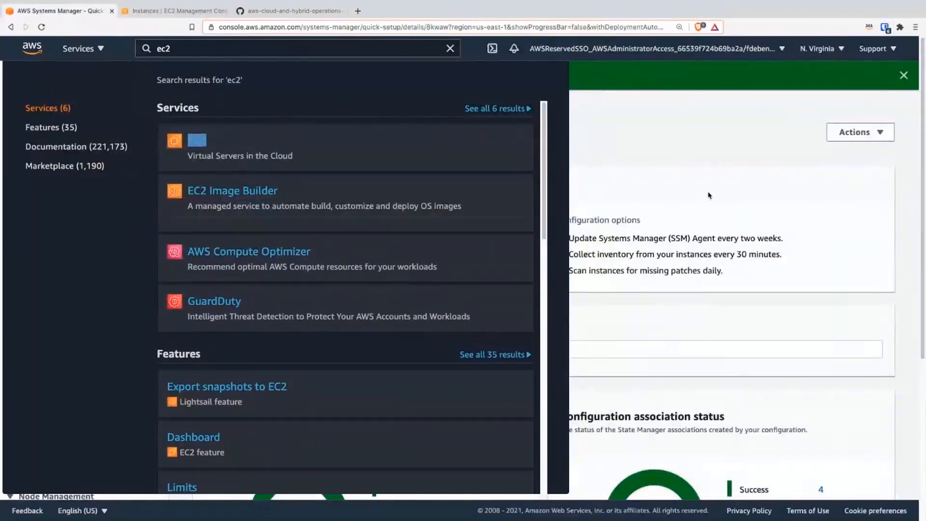
Step: Dismiss the service search results and open the managed instances list in Fleet Manager
{"action": "left_click", "coordinate": [660, 148]}
{"action": "scroll", "coordinate": [87, 360], "scroll_direction": "down", "scroll_amount": 3}
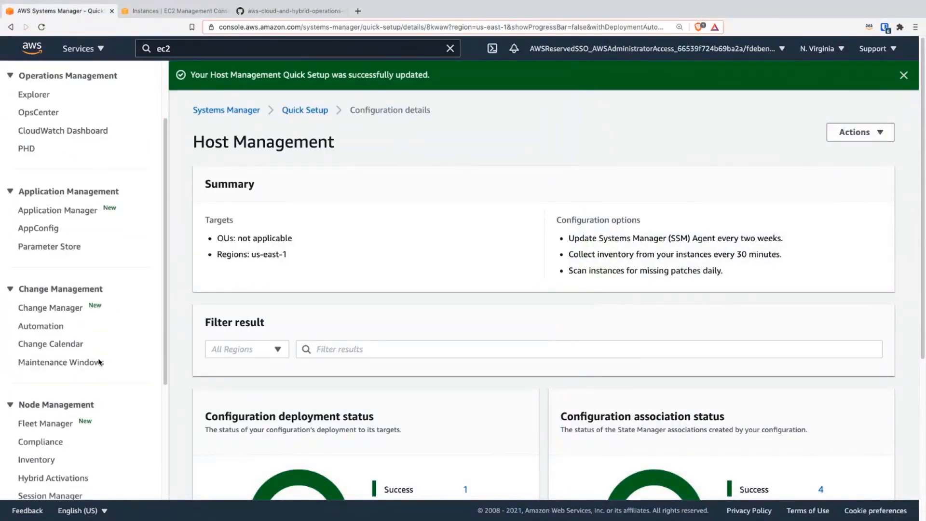
{"action": "left_click", "coordinate": [62, 380]}
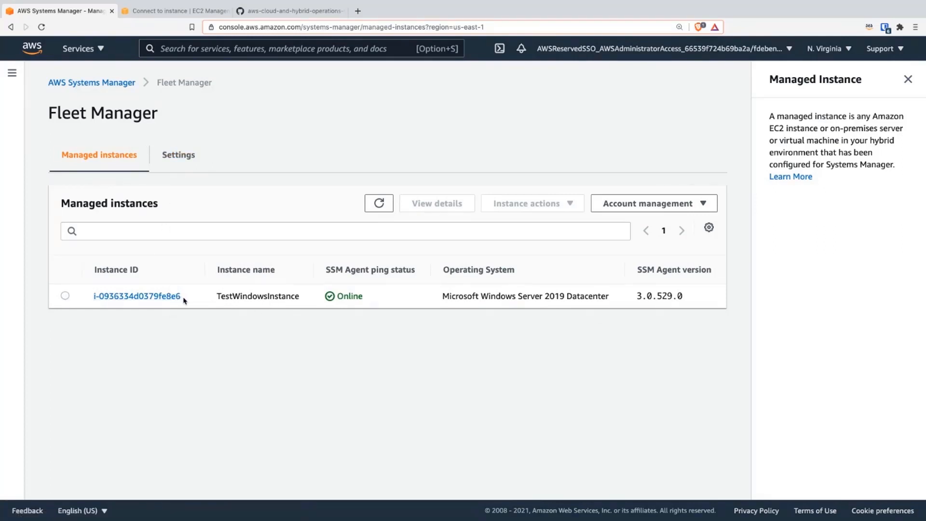
Step: Switch to the GitHub instructions and read the section on creating the custom KMS key for Fleet Manager
{"action": "left_click", "coordinate": [251, 11]}
{"action": "scroll", "coordinate": [437, 263], "scroll_direction": "down", "scroll_amount": 3}
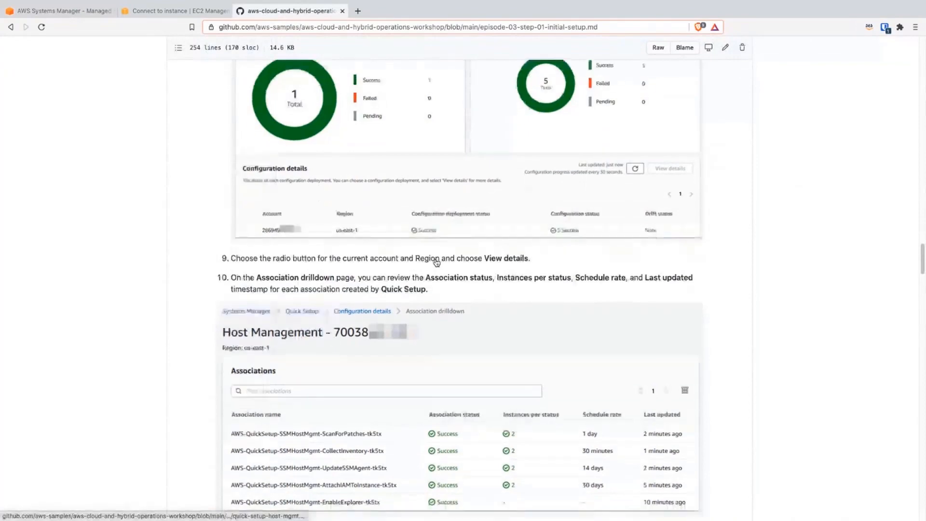
{"action": "scroll", "coordinate": [436, 263], "scroll_direction": "down", "scroll_amount": 6}
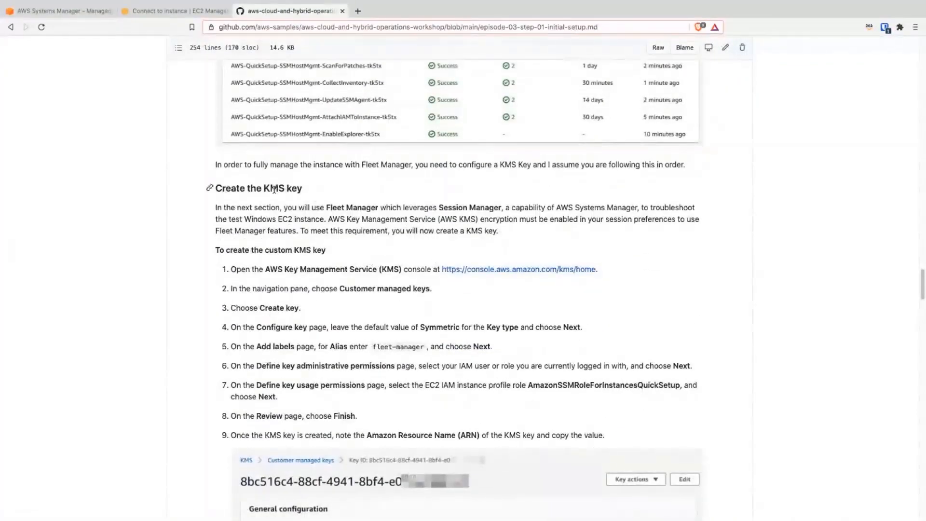
{"action": "double_click", "coordinate": [274, 188]}
{"action": "triple_click", "coordinate": [274, 188]}
{"action": "scroll", "coordinate": [357, 216], "scroll_direction": "down", "scroll_amount": 1}
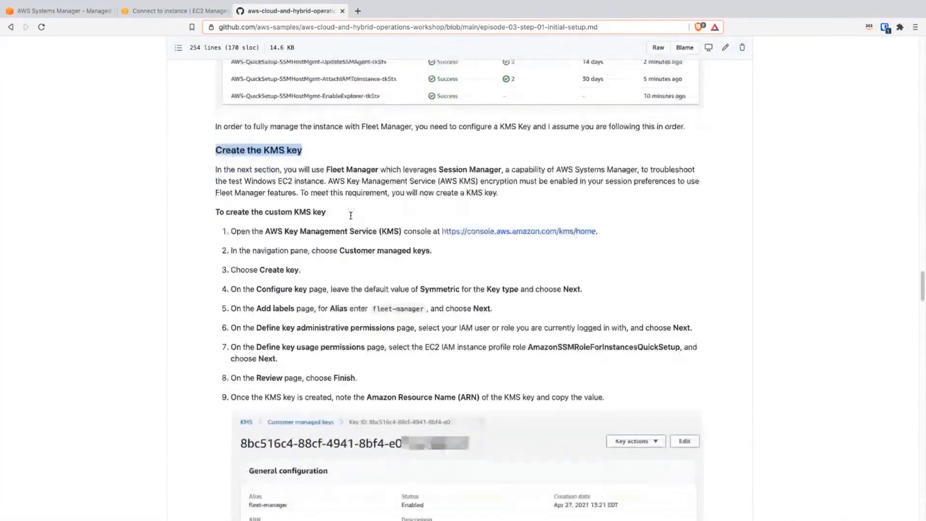
{"action": "scroll", "coordinate": [344, 217], "scroll_direction": "down", "scroll_amount": 1}
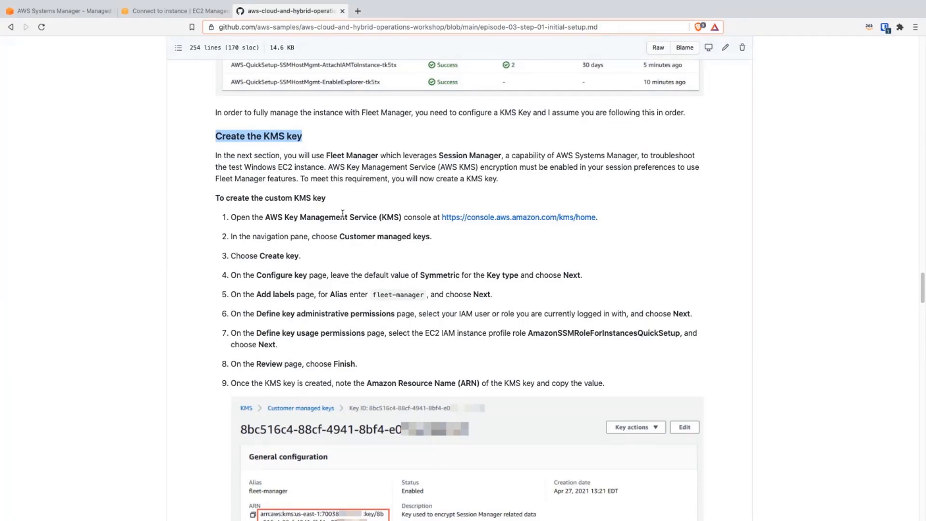
{"action": "scroll", "coordinate": [403, 182], "scroll_direction": "down", "scroll_amount": 1}
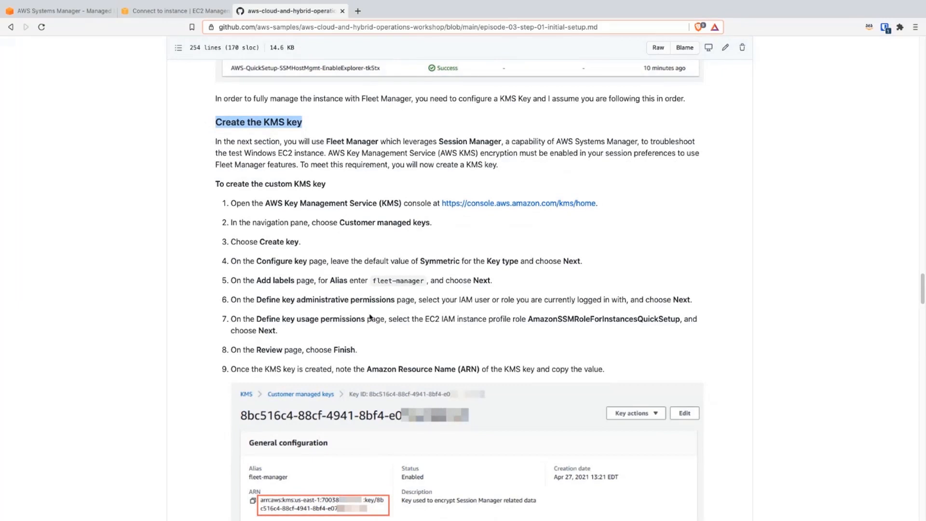
{"action": "scroll", "coordinate": [370, 317], "scroll_direction": "down", "scroll_amount": 1}
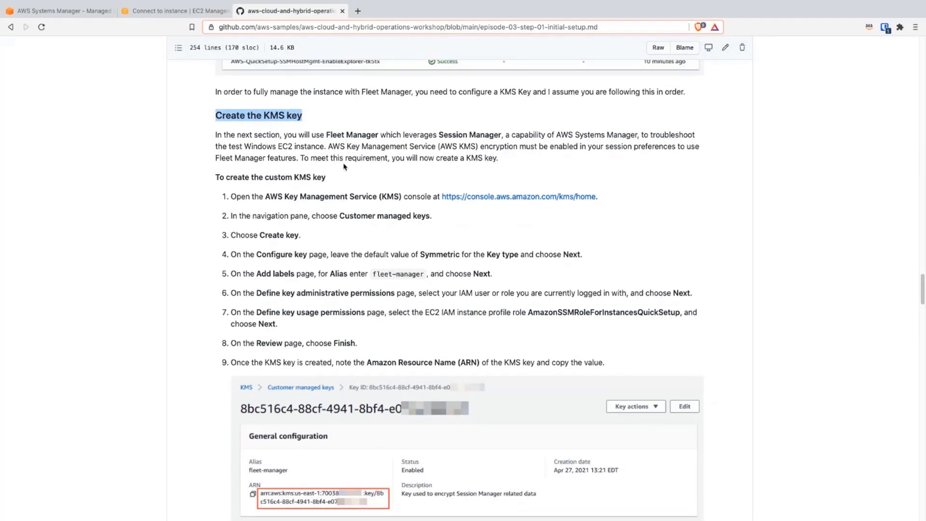
{"action": "scroll", "coordinate": [361, 183], "scroll_direction": "up", "scroll_amount": 4}
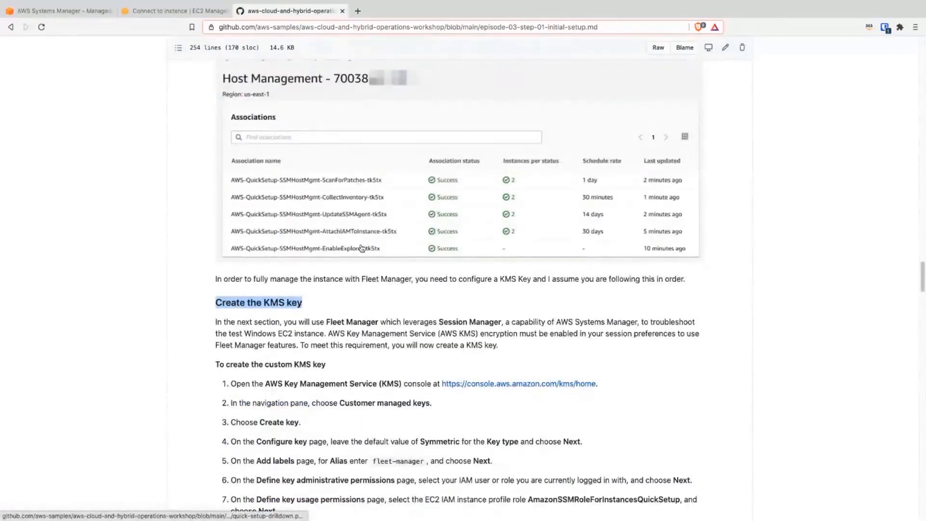
{"action": "scroll", "coordinate": [403, 302], "scroll_direction": "down", "scroll_amount": 4}
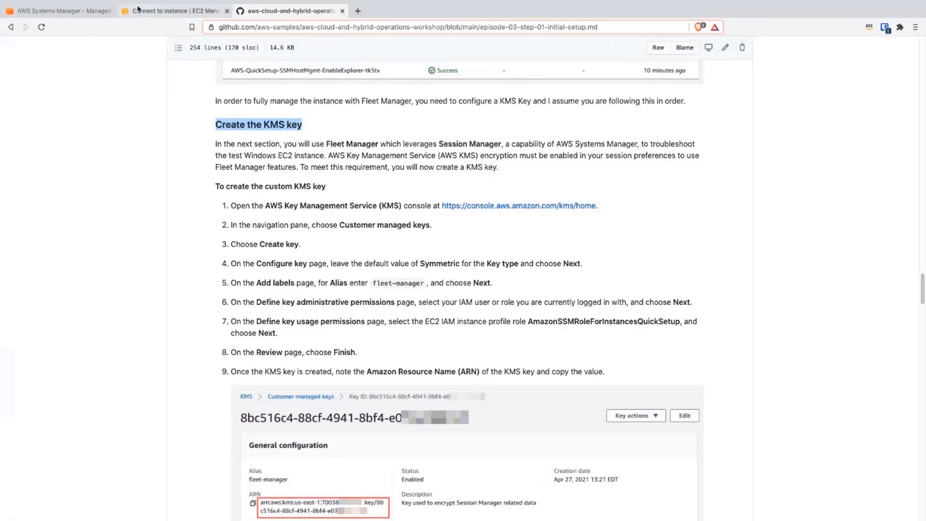
Step: Return to the Systems Manager page, search the AWS services for key and open Key Management Service in a new browser tab
{"action": "left_click", "coordinate": [68, 11]}
{"action": "left_click", "coordinate": [206, 53]}
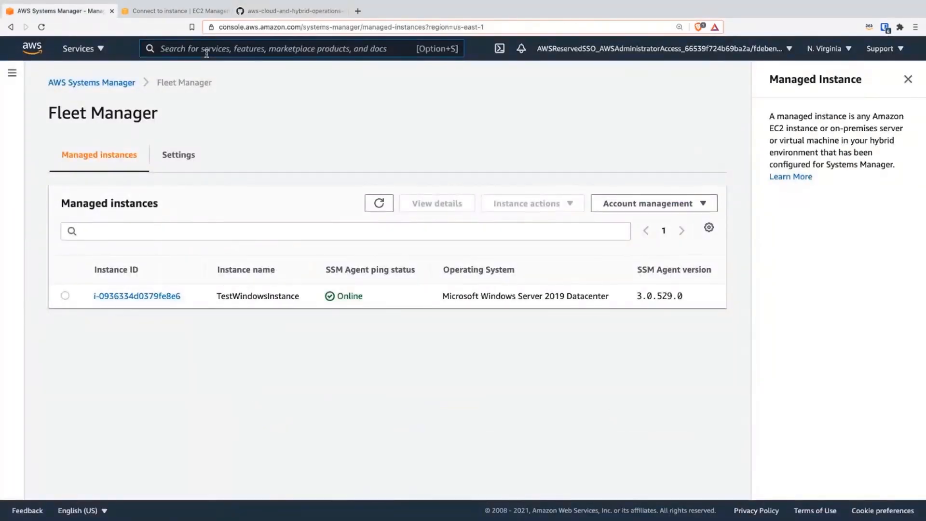
{"action": "type", "text": "key"}
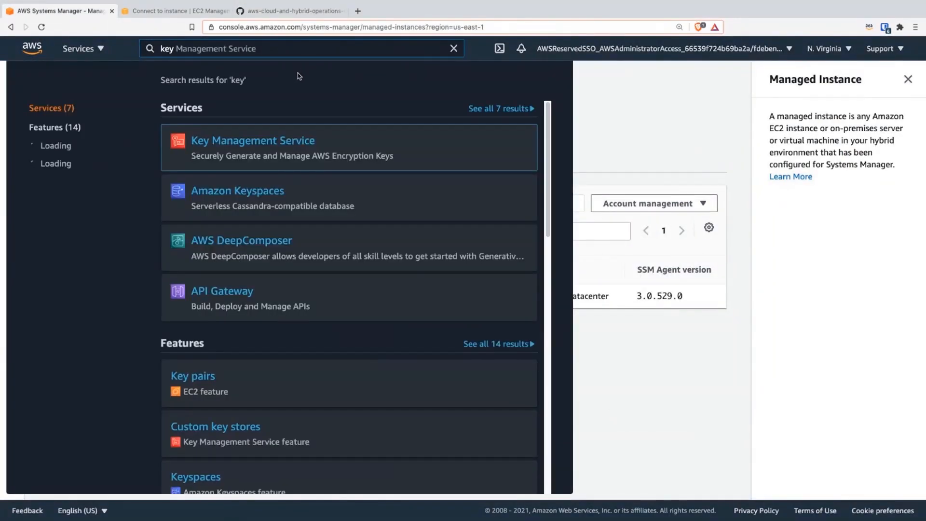
{"action": "right_click", "coordinate": [292, 137]}
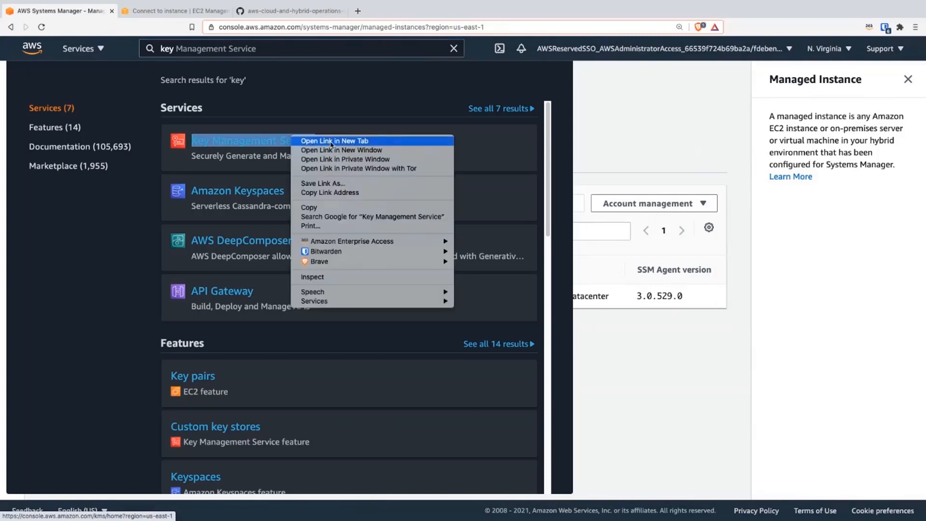
{"action": "left_click", "coordinate": [331, 142]}
{"action": "left_click", "coordinate": [264, 13]}
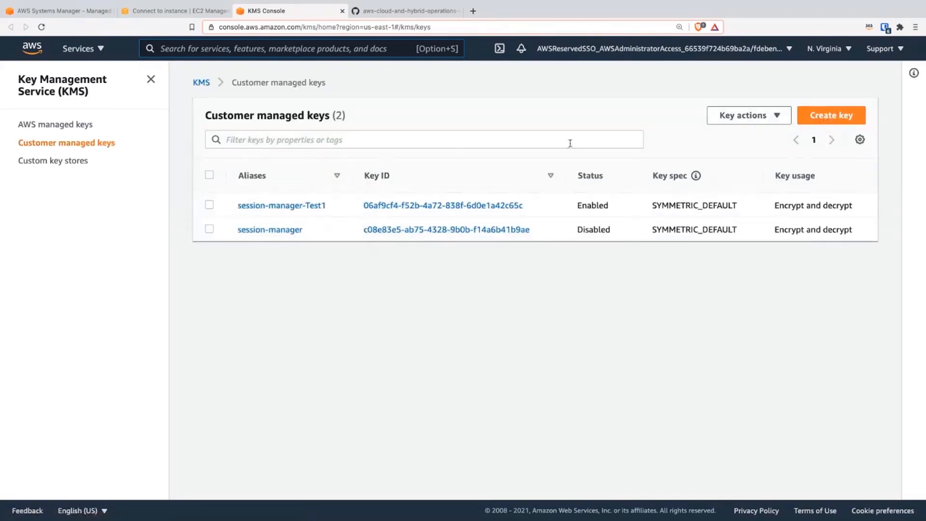
Step: Start creating a customer managed key, keep the Symmetric key type and default advanced options, and continue to the labels
{"action": "left_click", "coordinate": [831, 115]}
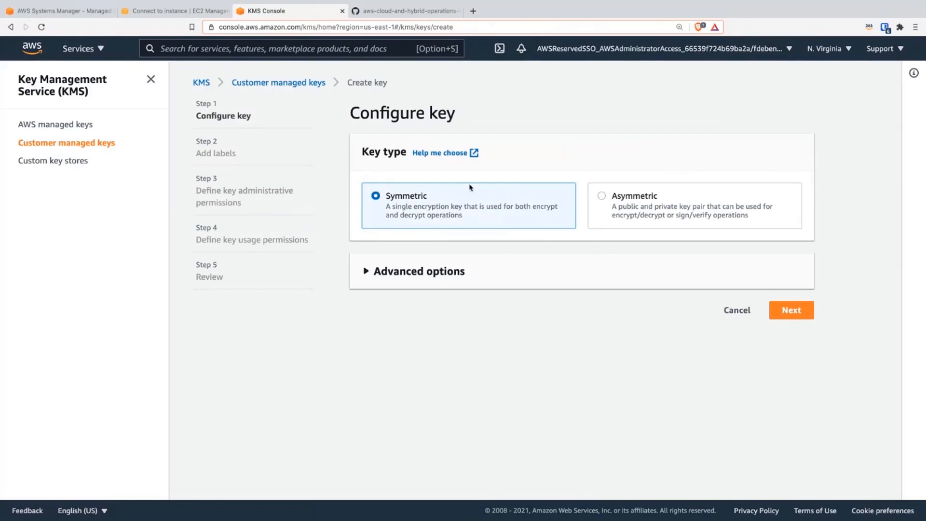
{"action": "left_click", "coordinate": [455, 279]}
{"action": "left_click", "coordinate": [453, 279]}
{"action": "left_click", "coordinate": [790, 310]}
Step: Set both the key's alias and description to session-key-03 and continue to the administrative permissions
{"action": "left_click", "coordinate": [404, 217]}
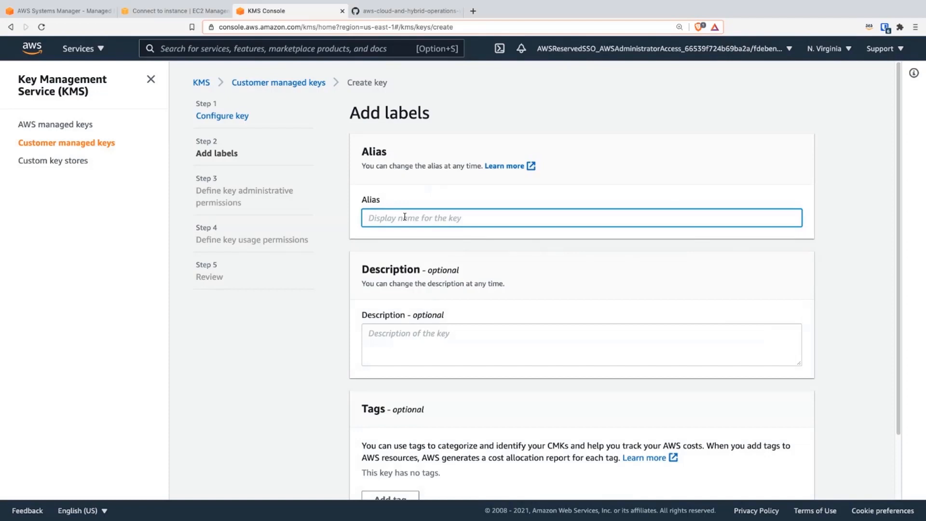
{"action": "type", "text": "session-key-03"}
{"action": "scroll", "coordinate": [434, 203], "scroll_direction": "down", "scroll_amount": 2}
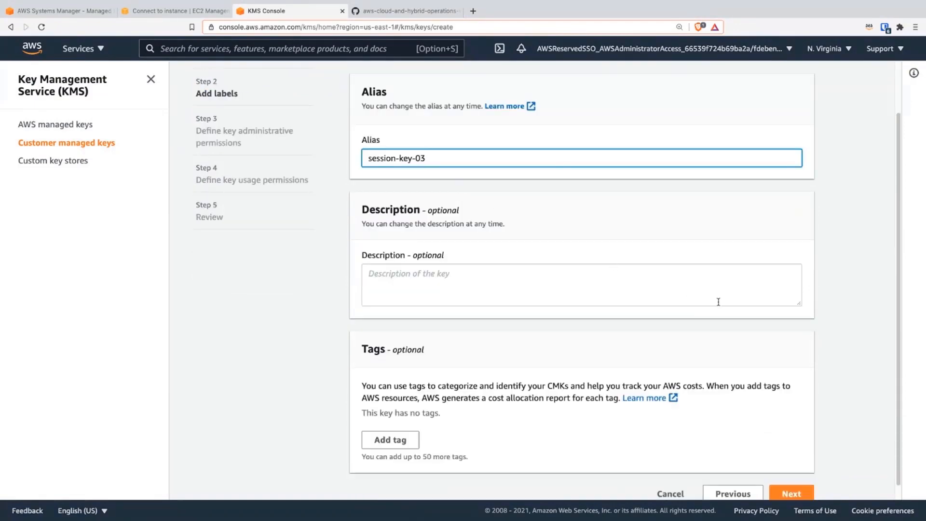
{"action": "triple_click", "coordinate": [430, 155]}
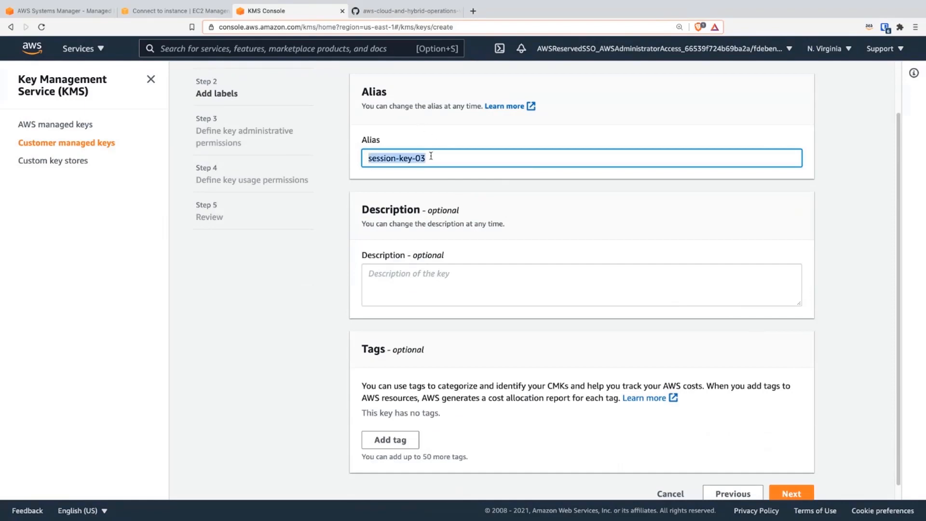
{"action": "key", "text": "ctrl+c"}
{"action": "left_click", "coordinate": [449, 289]}
{"action": "key", "text": "ctrl+v"}
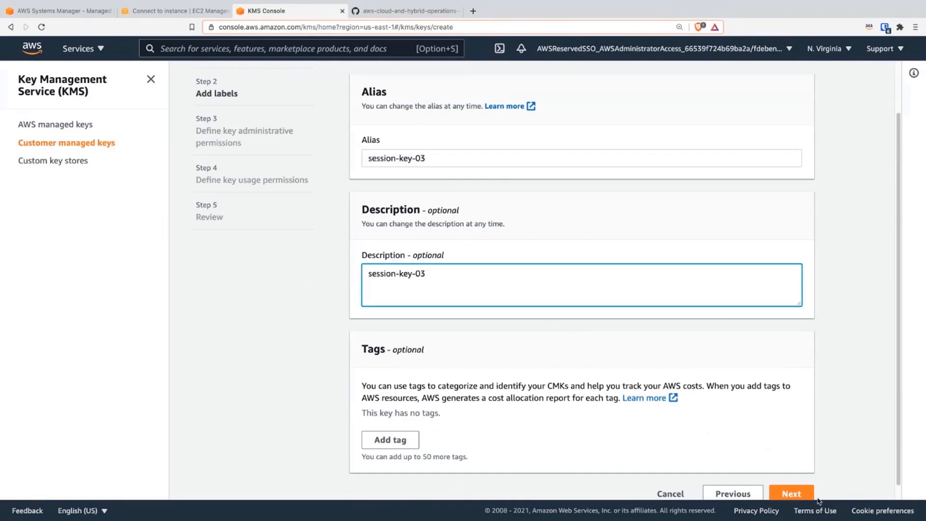
{"action": "left_click", "coordinate": [800, 496]}
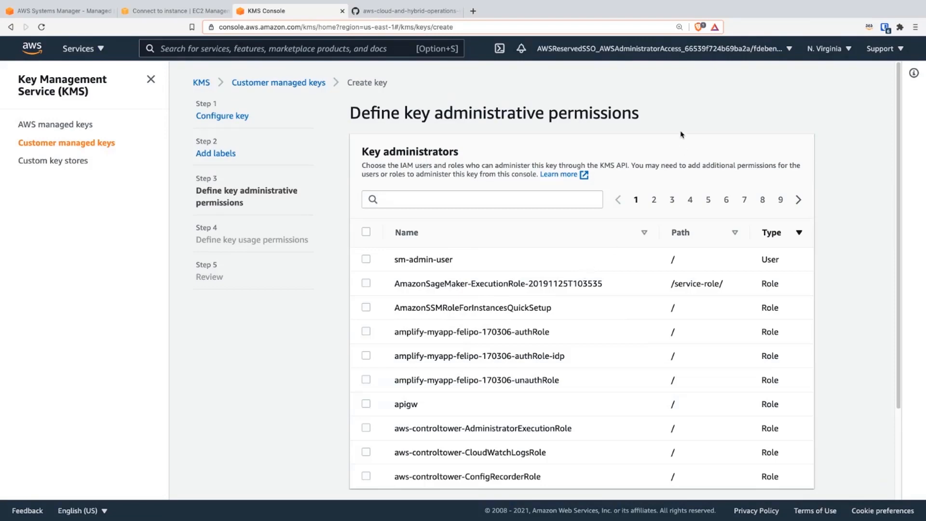
Step: Make sm-admin-user and the AWSReservedSSO_AWSAdministratorAccess role key administrators, filtering the list by AWSRE, and continue to the usage permissions
{"action": "left_click", "coordinate": [366, 261]}
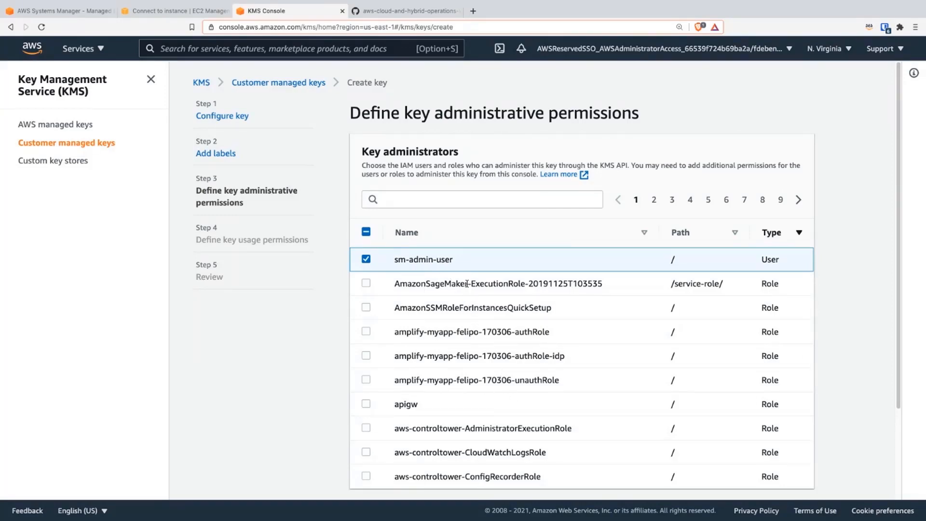
{"action": "left_click", "coordinate": [488, 203]}
{"action": "type", "text": "AWS"}
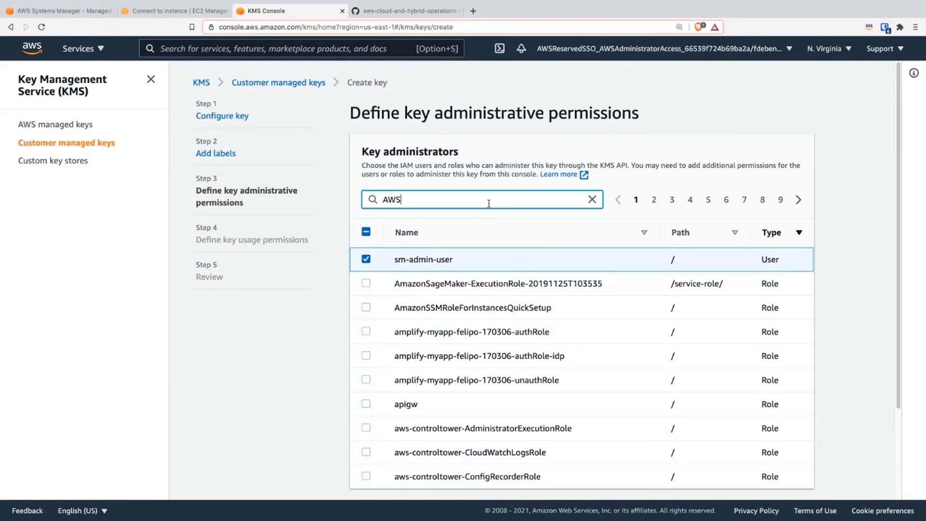
{"action": "type", "text": "RE"}
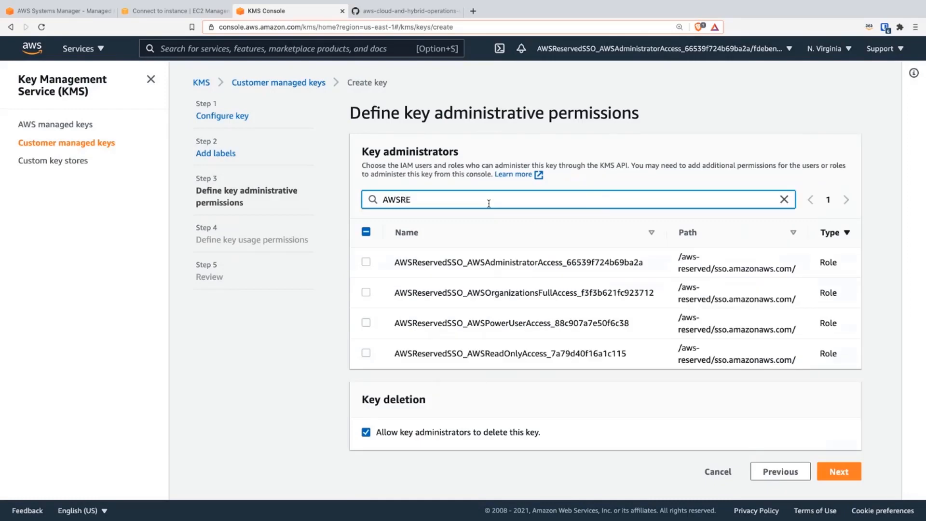
{"action": "left_click", "coordinate": [367, 262]}
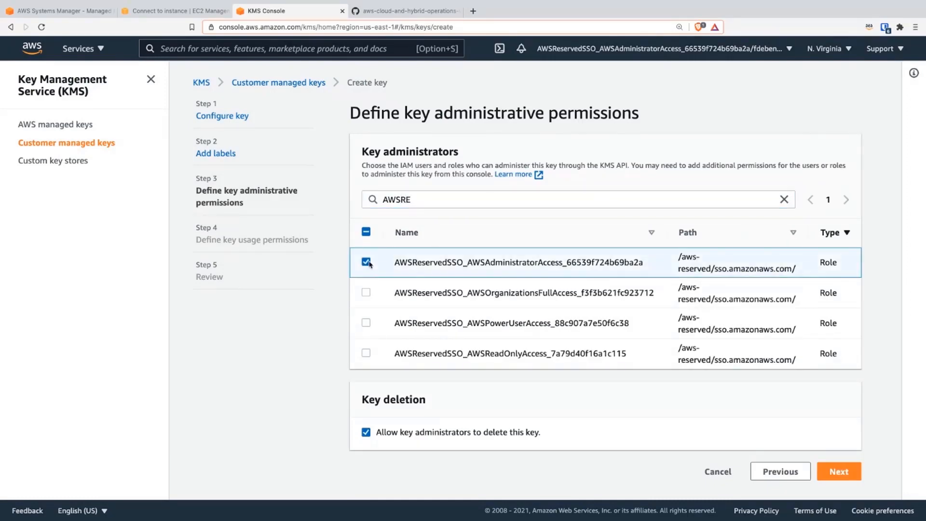
{"action": "left_click", "coordinate": [839, 470]}
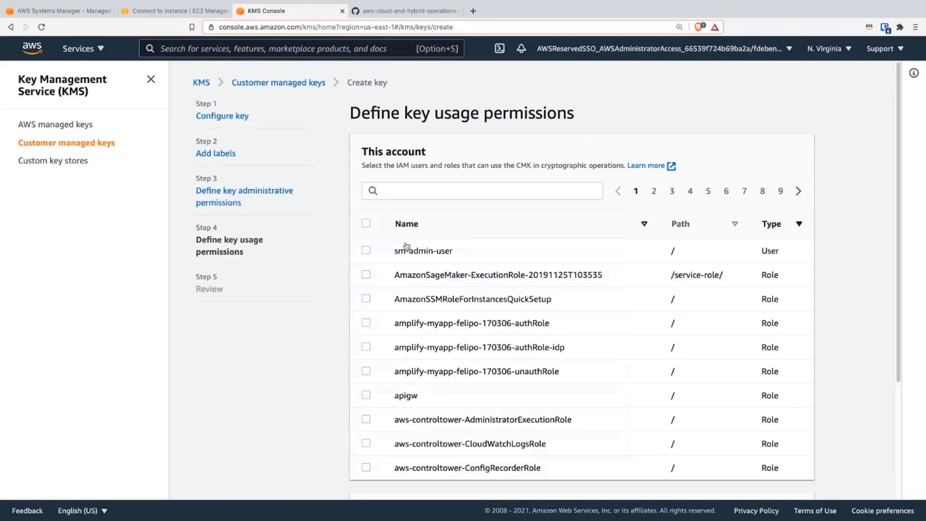
Step: Grant key usage permissions to AmazonSSMRoleForInstancesQuickSetup and sm-admin-user, and continue to the review
{"action": "double_click", "coordinate": [494, 302]}
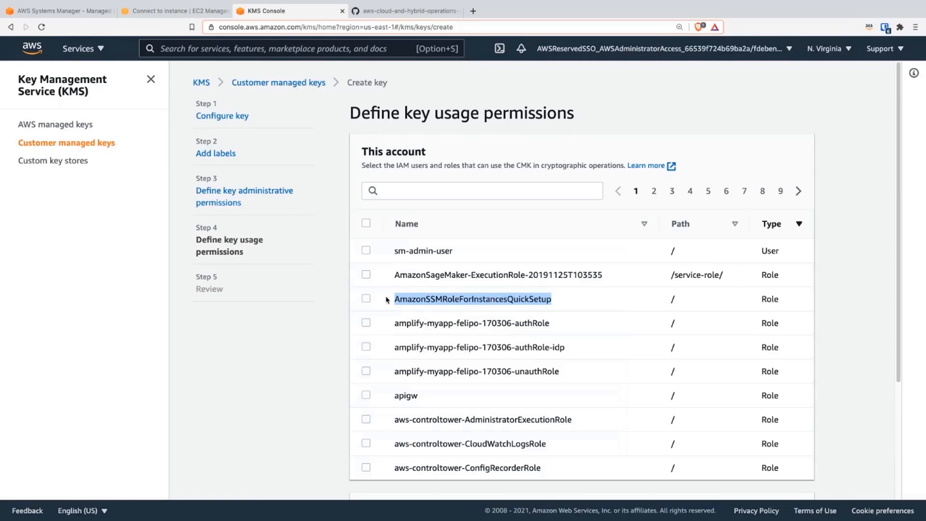
{"action": "left_click", "coordinate": [366, 299]}
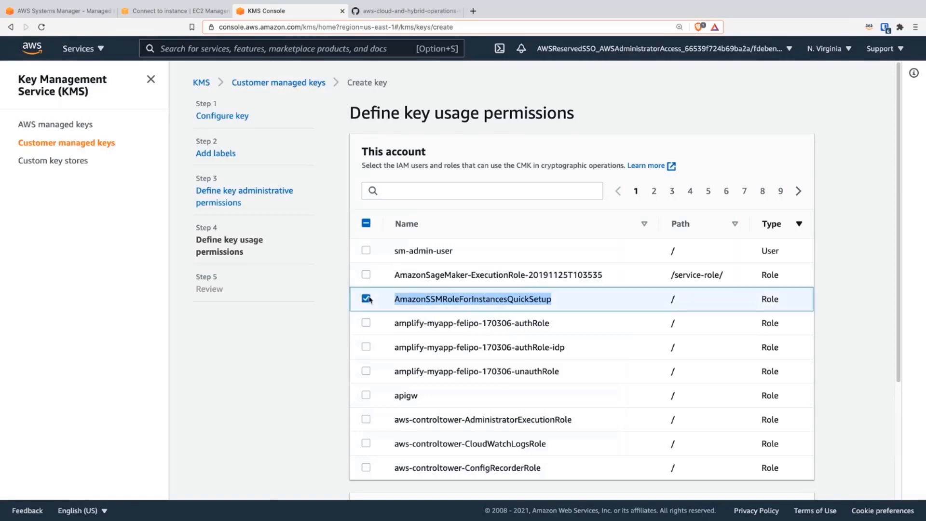
{"action": "left_click", "coordinate": [367, 251]}
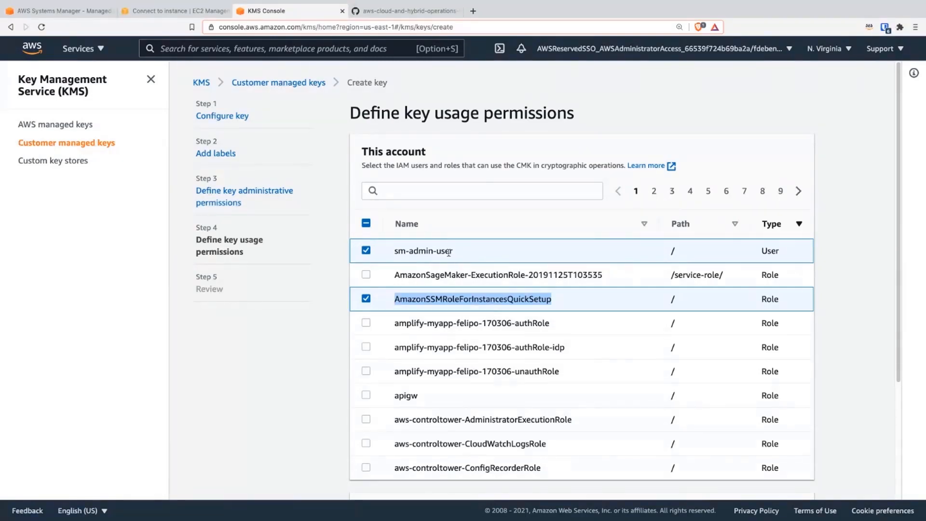
{"action": "scroll", "coordinate": [588, 351], "scroll_direction": "down", "scroll_amount": 5}
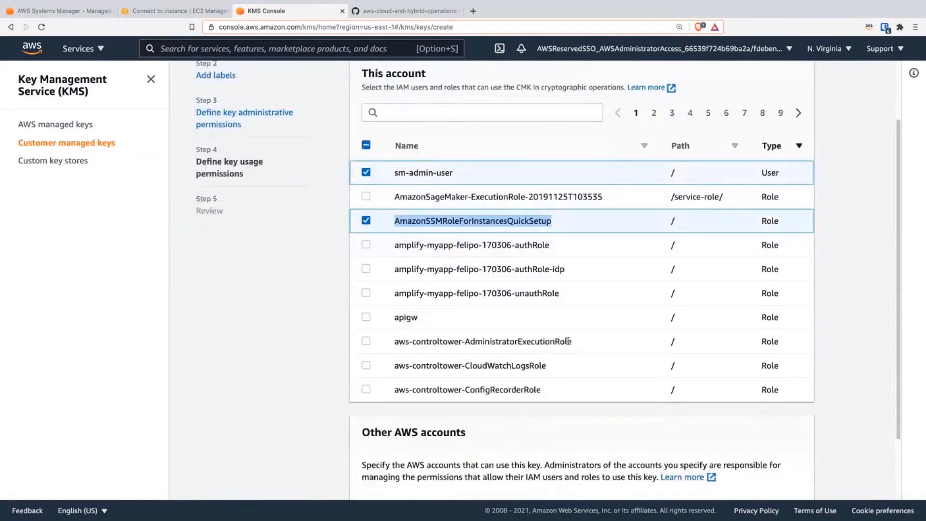
{"action": "left_click", "coordinate": [791, 478]}
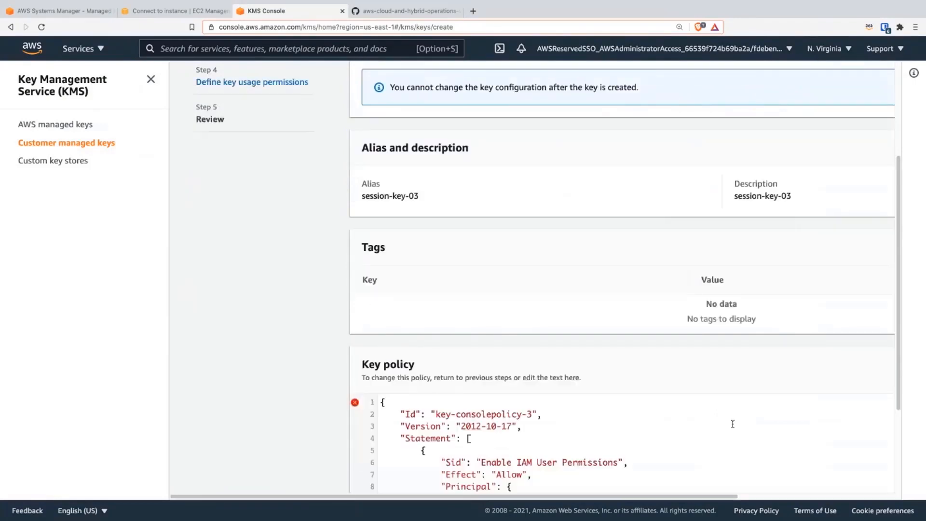
Step: Review and finish creating the session-key-03 key, and copy the ARN from its details
{"action": "scroll", "coordinate": [719, 386], "scroll_direction": "down", "scroll_amount": 3}
{"action": "scroll", "coordinate": [756, 411], "scroll_direction": "down", "scroll_amount": 1}
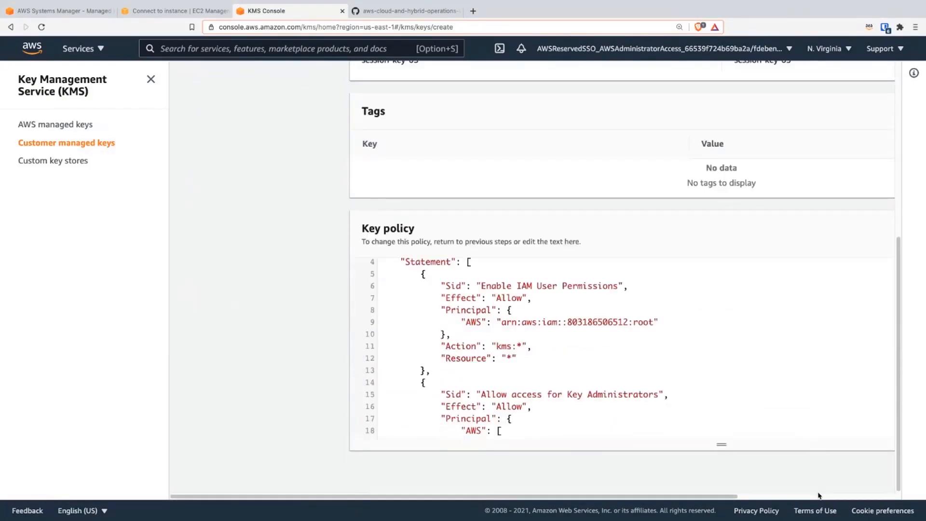
{"action": "scroll", "coordinate": [818, 496], "scroll_direction": "right", "scroll_amount": 5}
{"action": "left_click", "coordinate": [856, 474]}
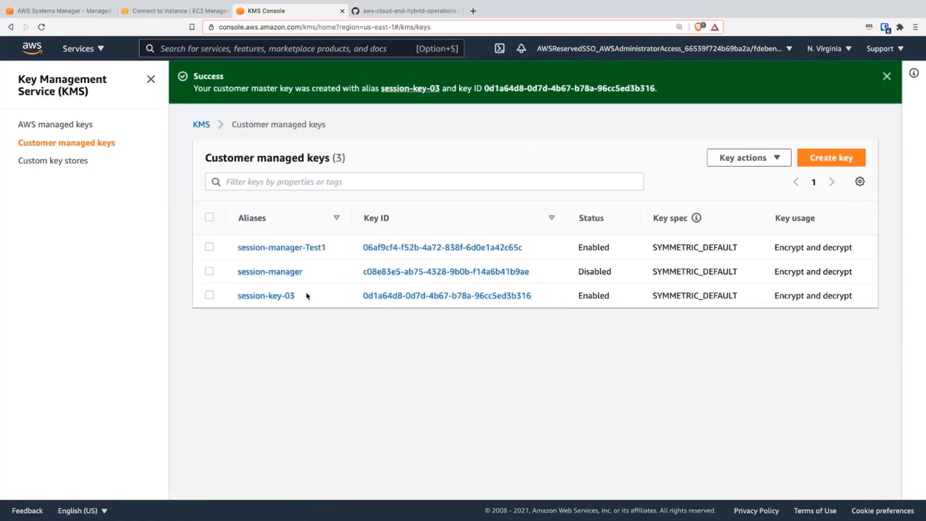
{"action": "left_click", "coordinate": [281, 299]}
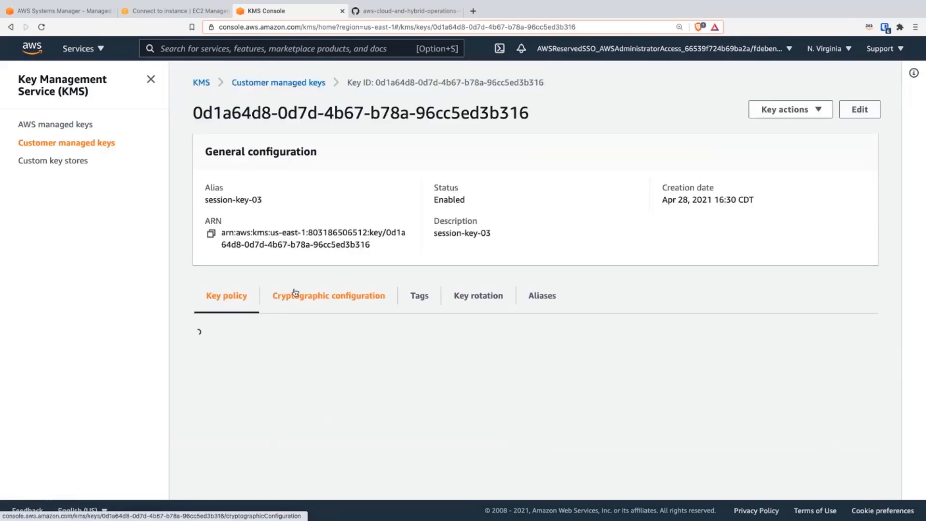
{"action": "left_click", "coordinate": [211, 234]}
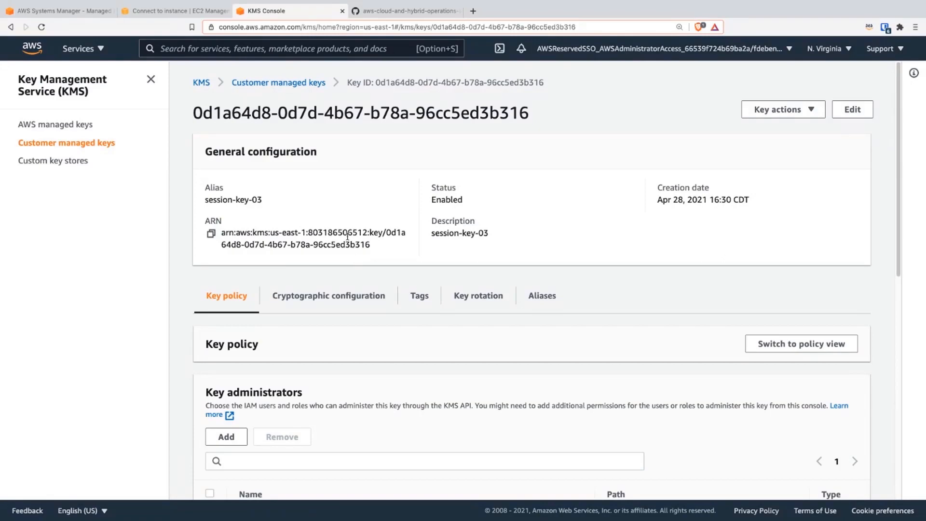
Step: Go to the IAM roles, filter them by quick, and open the AmazonSSMRoleForInstancesQuickSetup role
{"action": "left_click", "coordinate": [269, 46]}
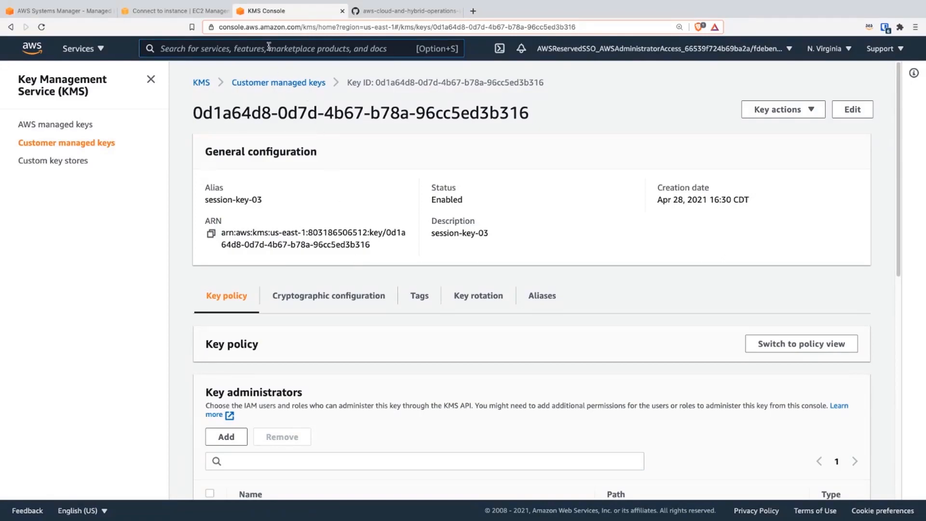
{"action": "type", "text": "IAM"}
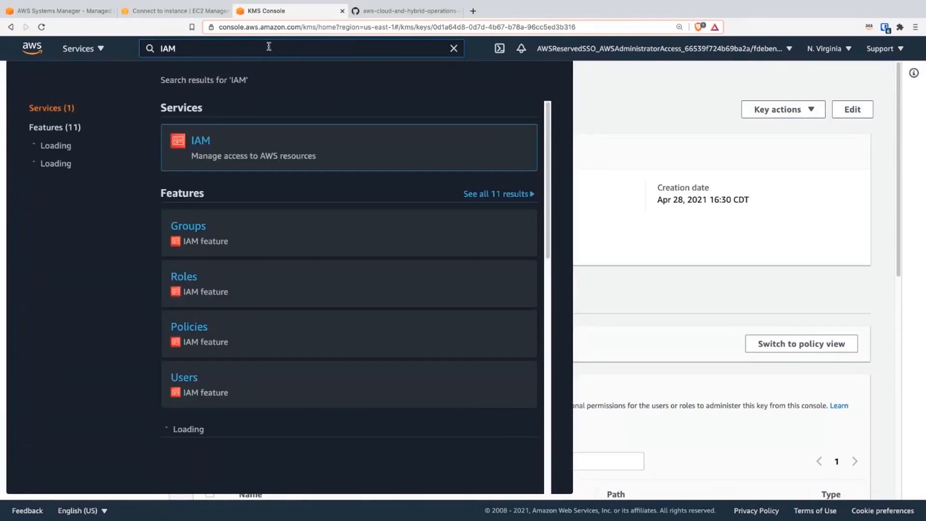
{"action": "left_click", "coordinate": [200, 144]}
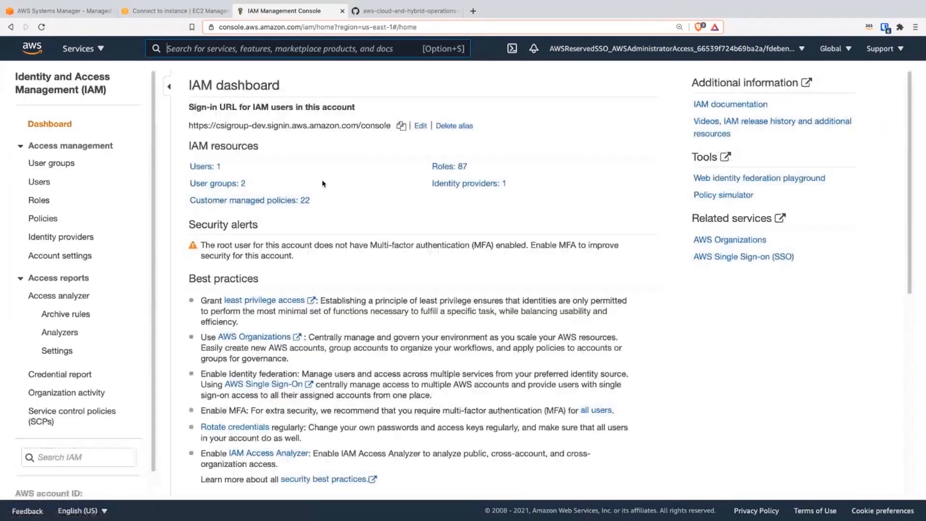
{"action": "left_click", "coordinate": [47, 203]}
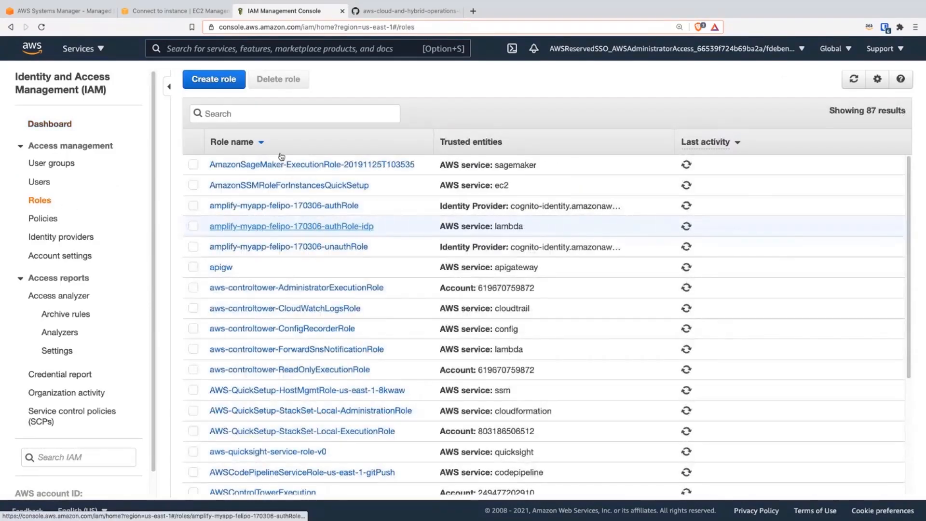
{"action": "left_click", "coordinate": [275, 115]}
{"action": "type", "text": "quick"}
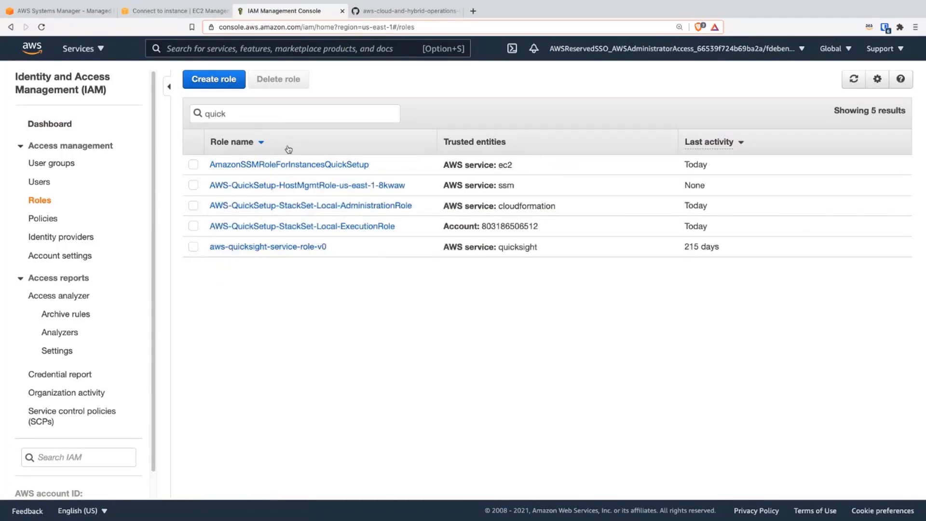
{"action": "left_click", "coordinate": [302, 167]}
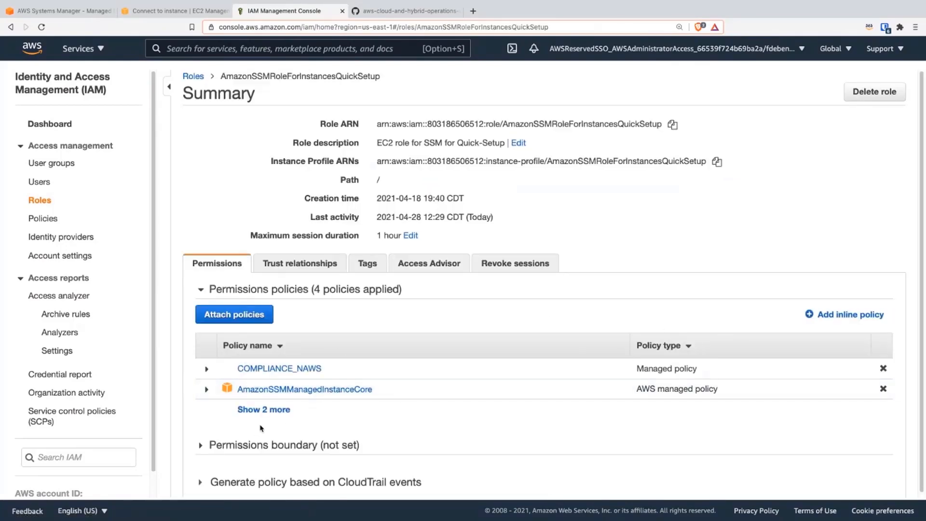
Step: Show all permissions policies of the role and remove the inline policy Key-Policy2
{"action": "left_click", "coordinate": [264, 409]}
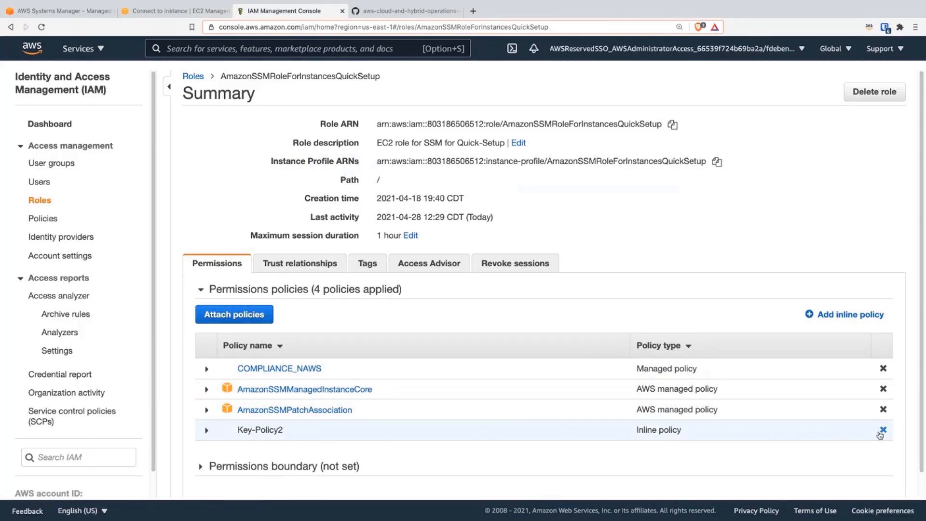
{"action": "left_click", "coordinate": [882, 429]}
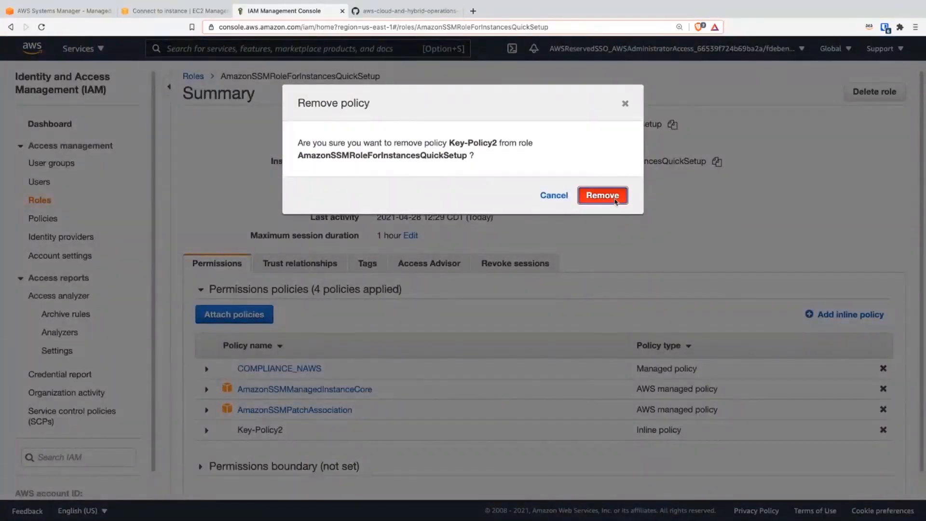
{"action": "left_click", "coordinate": [598, 194]}
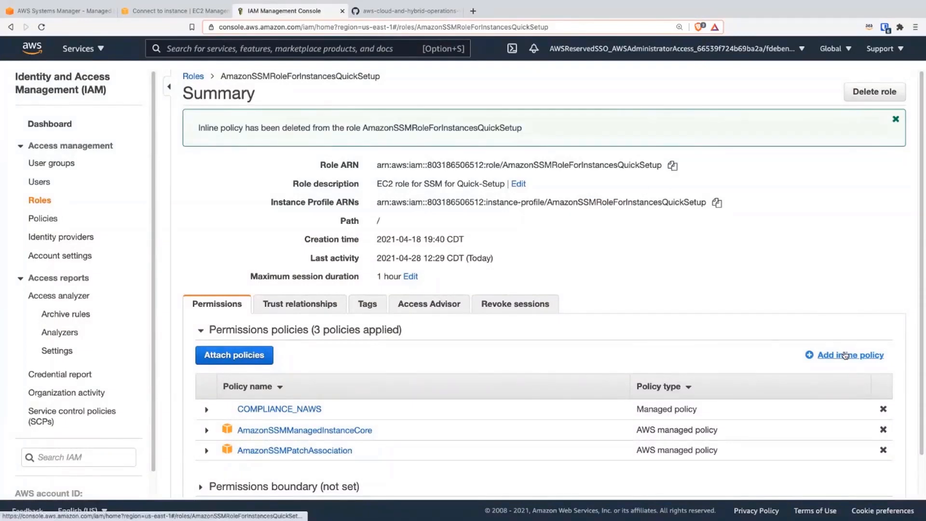
Step: Start a new inline policy for the role and replace its default JSON with the kms:Decrypt policy copied from the workshop guide on GitHub
{"action": "left_click", "coordinate": [845, 356]}
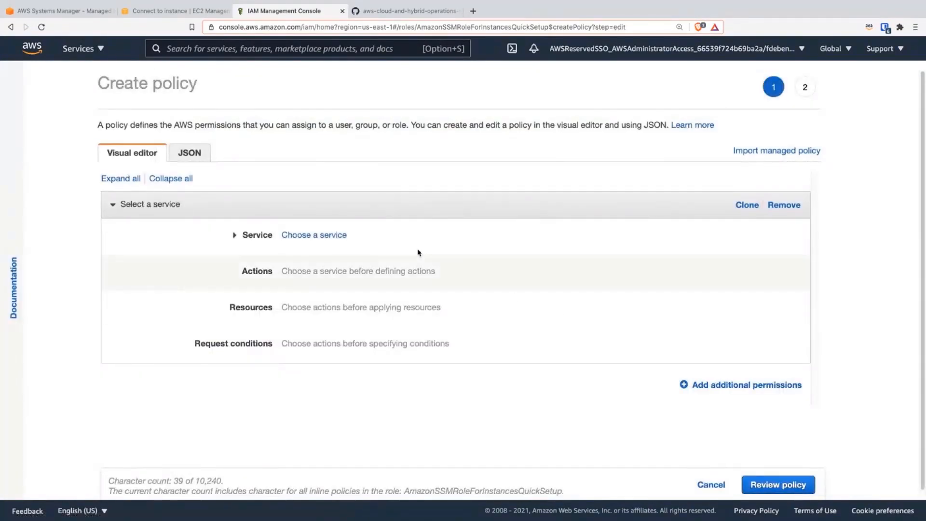
{"action": "left_click", "coordinate": [203, 159]}
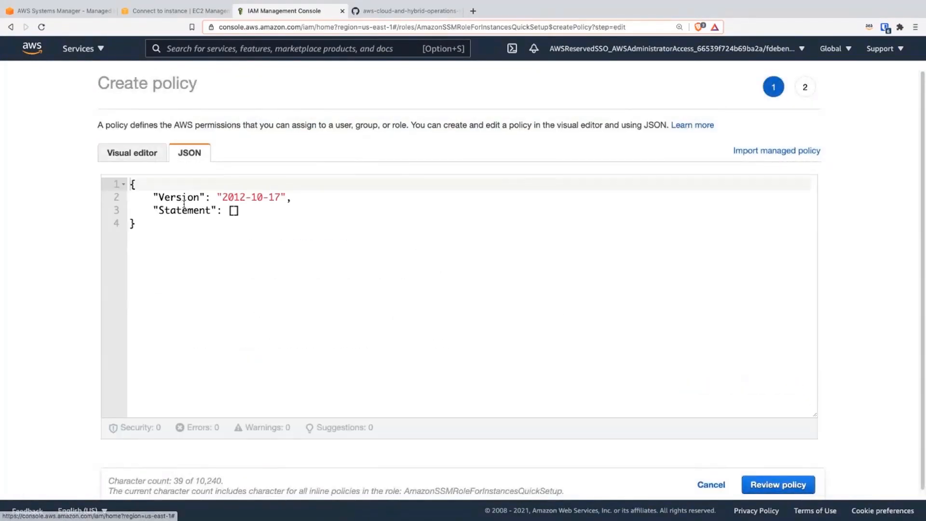
{"action": "left_click", "coordinate": [404, 11]}
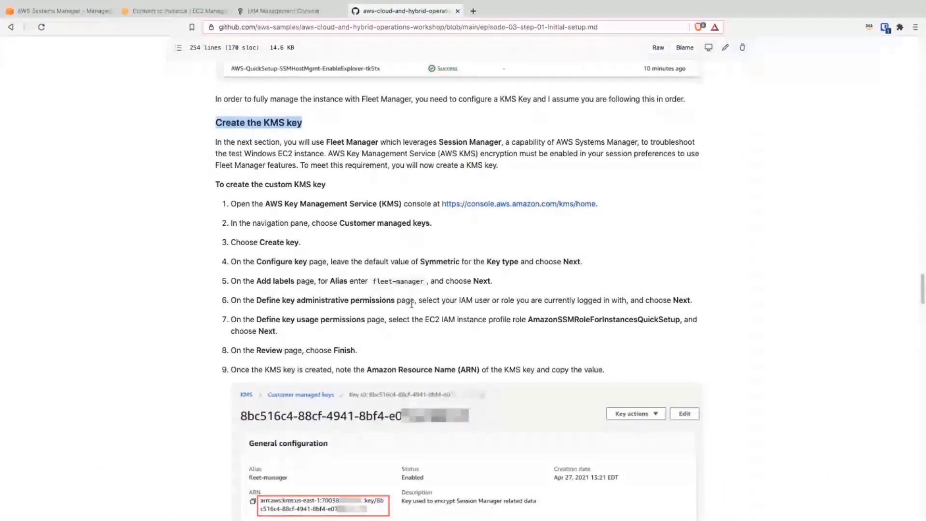
{"action": "scroll", "coordinate": [411, 302], "scroll_direction": "down", "scroll_amount": 8}
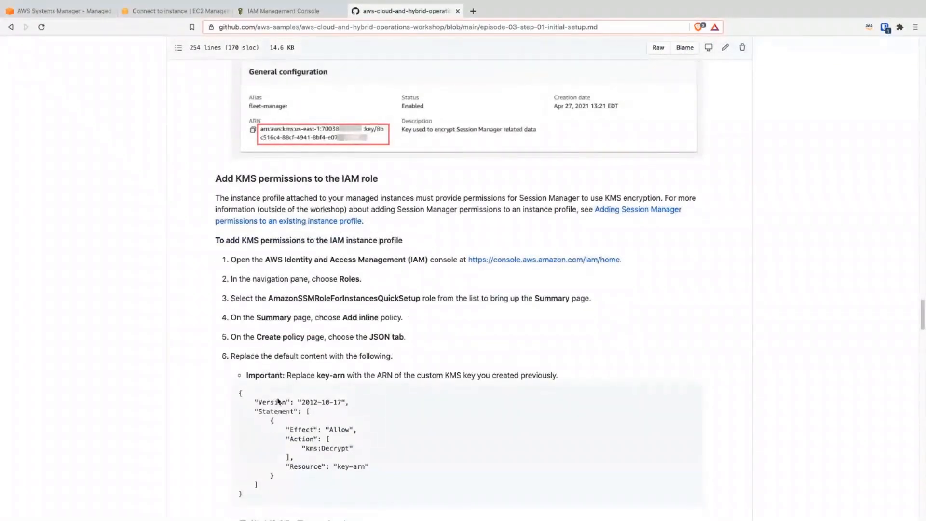
{"action": "left_click_drag", "start_coordinate": [253, 501], "coordinate": [239, 394]}
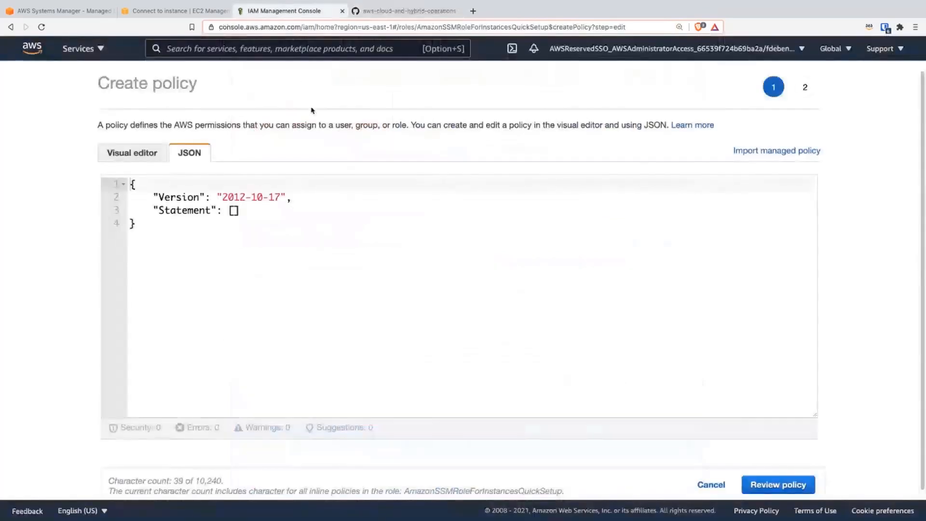
{"action": "left_click", "coordinate": [278, 11]}
{"action": "key", "text": "super+a"}
{"action": "key", "text": "super+v"}
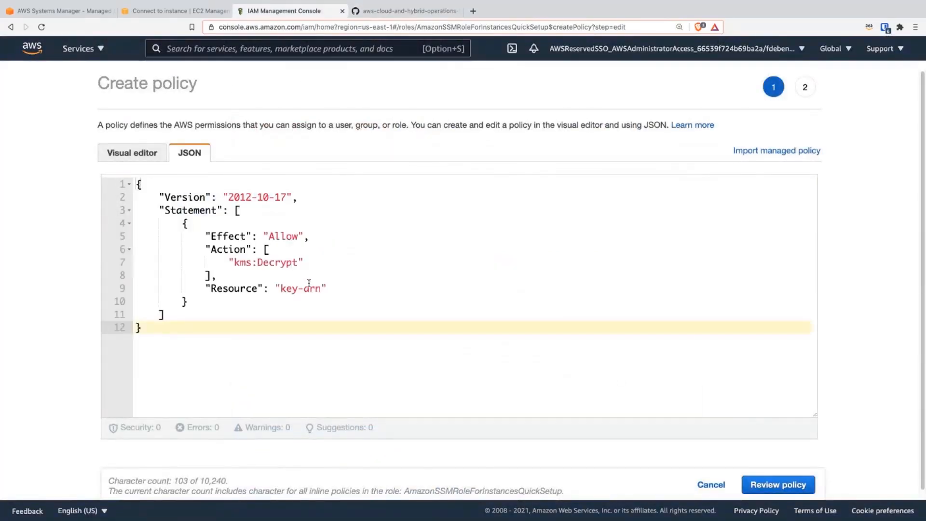
Step: Replace the policy's key-arn placeholder with the ARN copied from the session-key-03 key's details in KMS
{"action": "left_click_drag", "start_coordinate": [322, 287], "coordinate": [284, 288]}
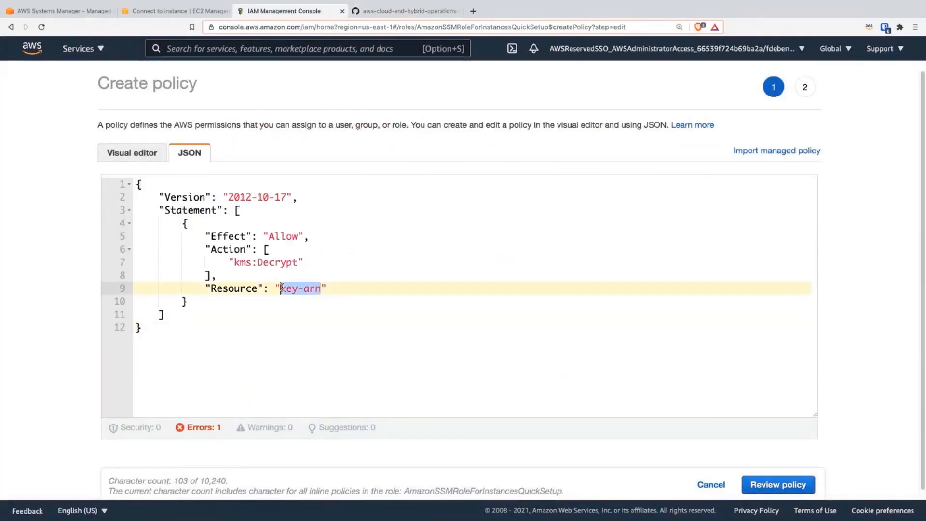
{"action": "key", "text": "BackSpace"}
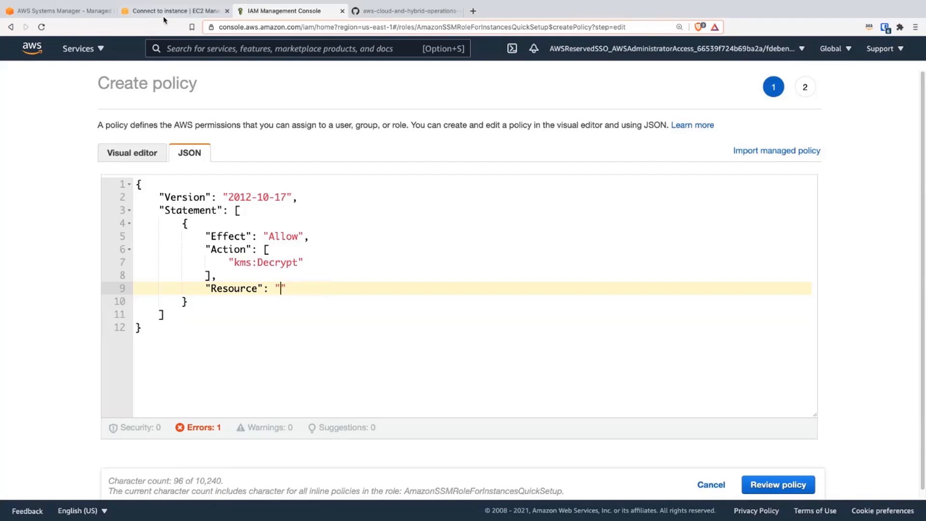
{"action": "left_click", "coordinate": [188, 10]}
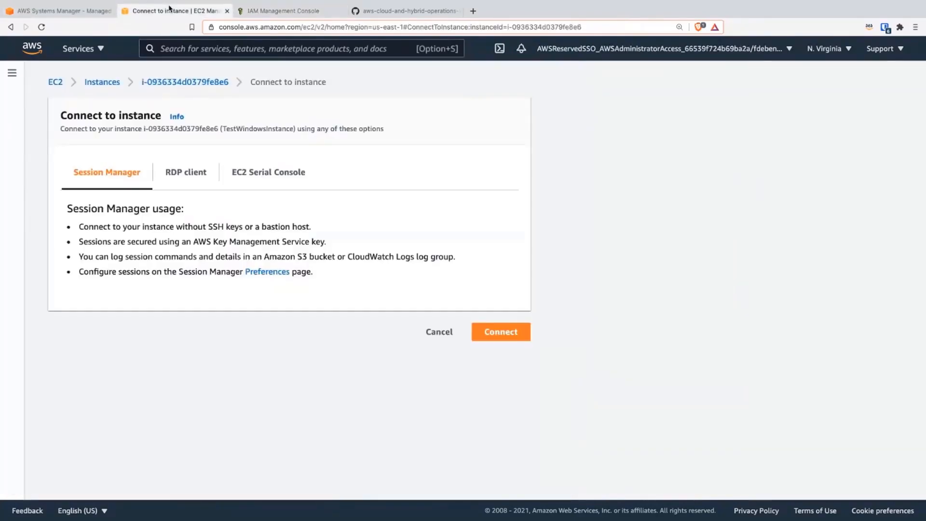
{"action": "left_click", "coordinate": [161, 42]}
{"action": "type", "text": "ks"}
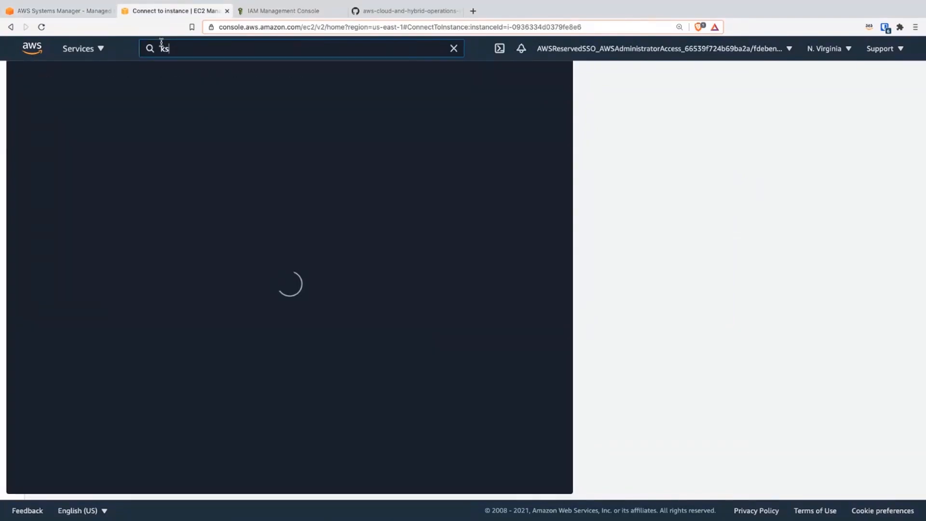
{"action": "type", "text": "s"}
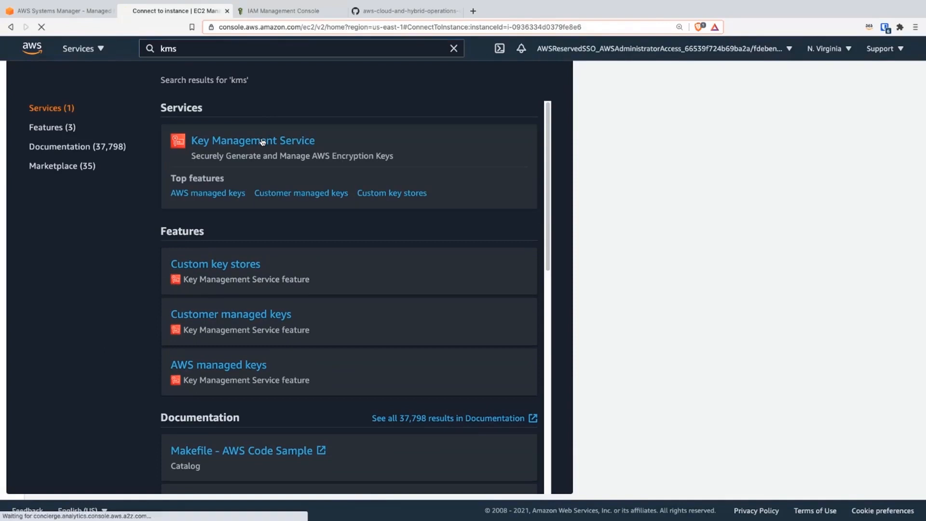
{"action": "left_click", "coordinate": [262, 140]}
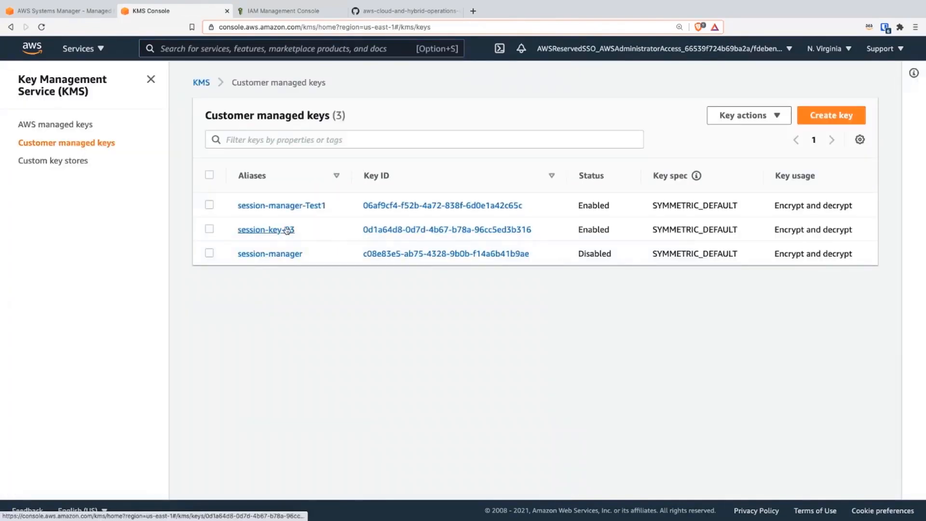
{"action": "left_click", "coordinate": [287, 231]}
{"action": "left_click", "coordinate": [211, 233]}
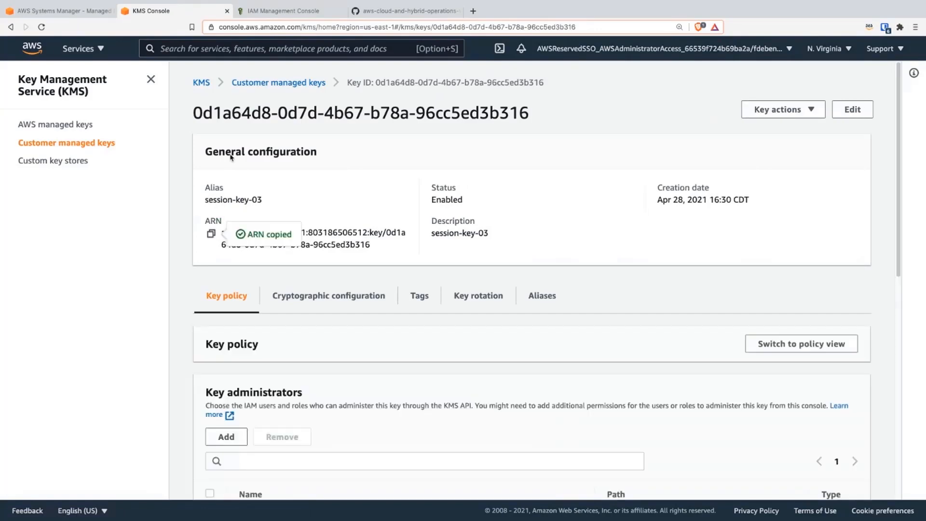
{"action": "left_click", "coordinate": [277, 11]}
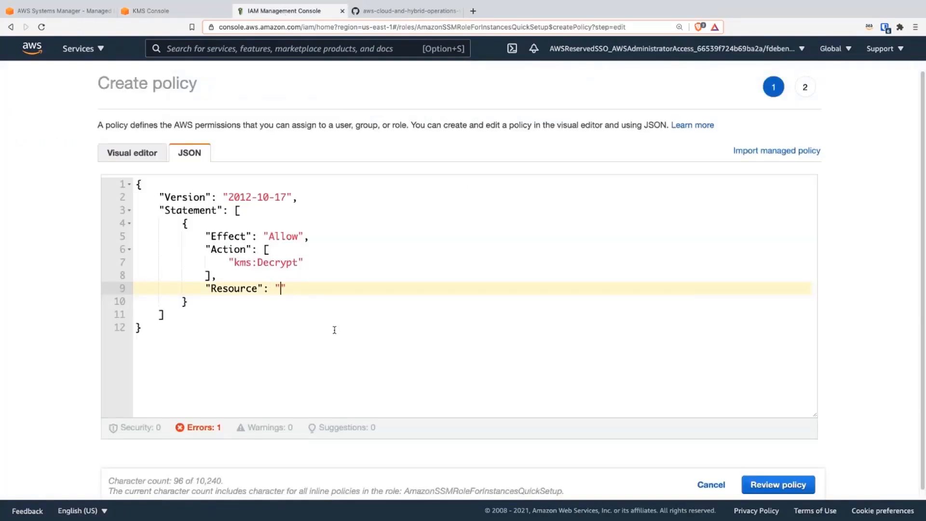
{"action": "key", "text": "super+v"}
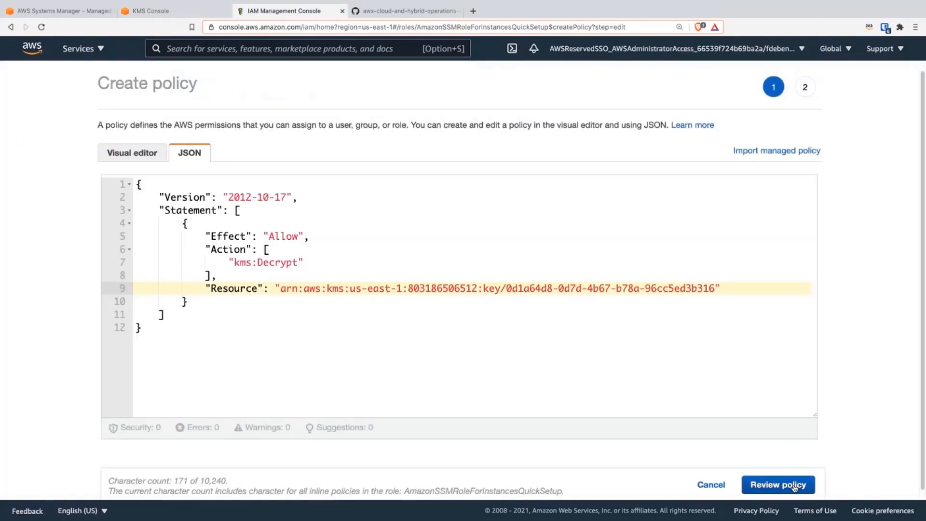
Step: Review the inline policy, name it key-policy, and create it
{"action": "left_click", "coordinate": [791, 485]}
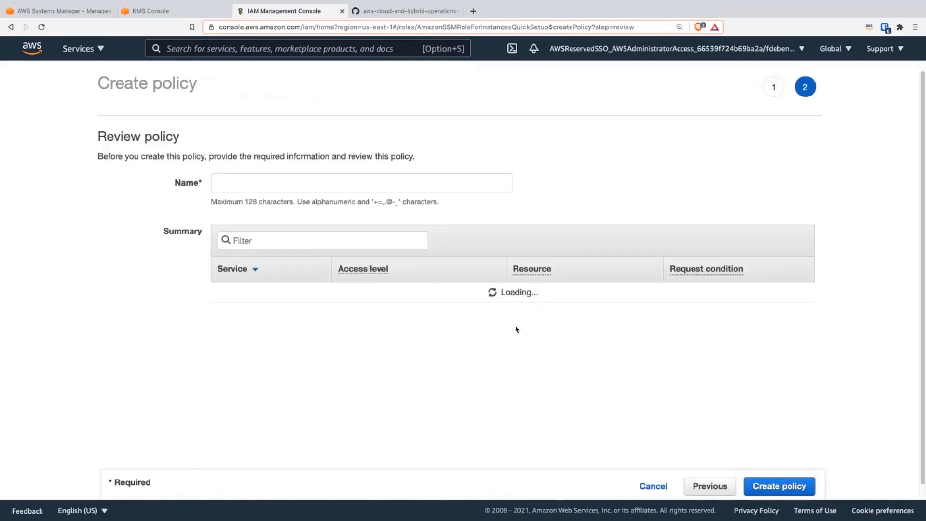
{"action": "left_click", "coordinate": [278, 182]}
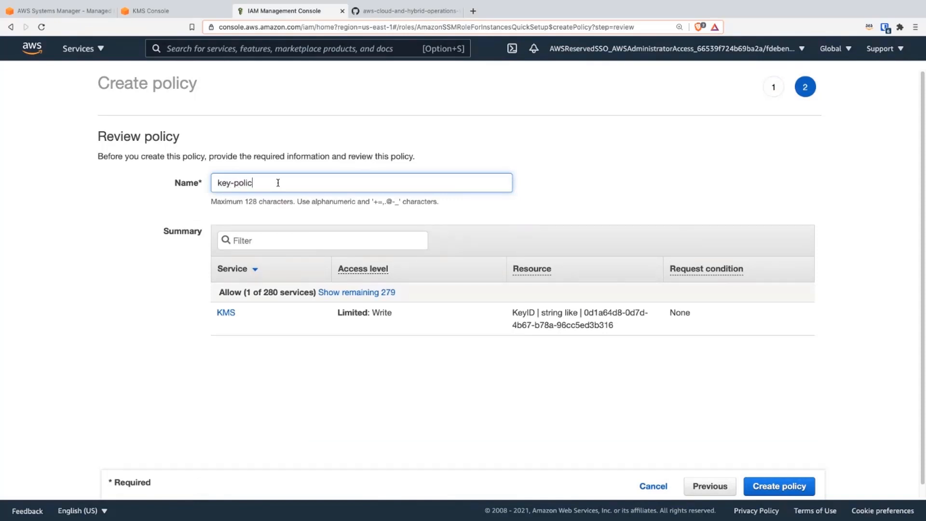
{"action": "left_click", "coordinate": [792, 484]}
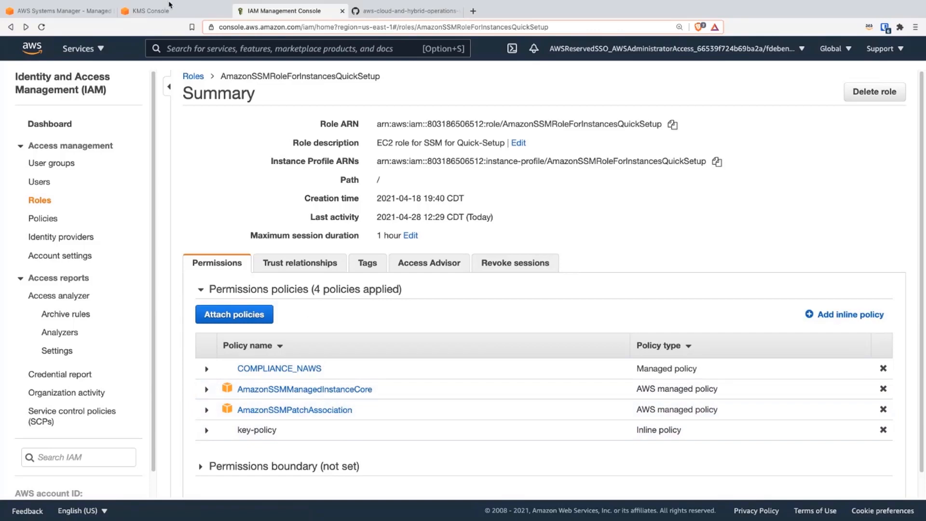
Step: Check the workshop guide on GitHub for the instructions on adding KMS encryption to Session Manager preferences
{"action": "left_click", "coordinate": [405, 10]}
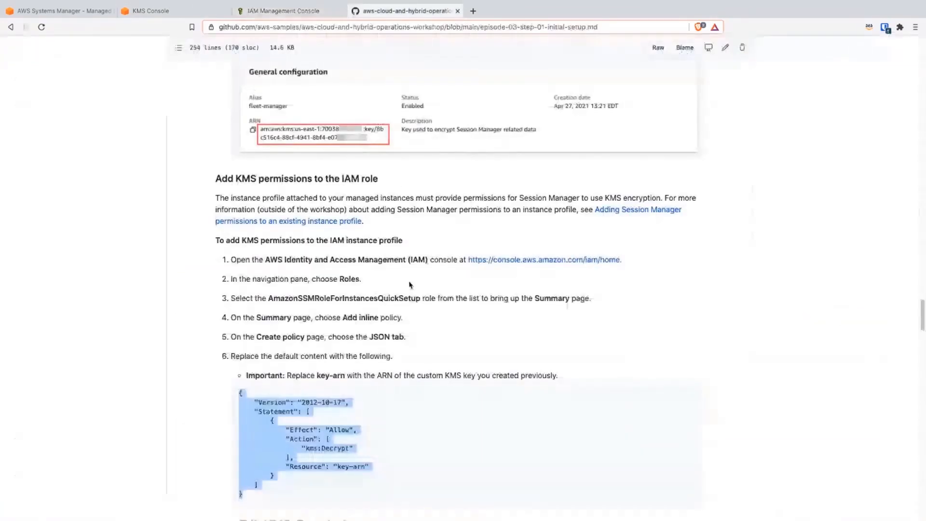
{"action": "scroll", "coordinate": [424, 357], "scroll_direction": "down", "scroll_amount": 1}
{"action": "scroll", "coordinate": [424, 357], "scroll_direction": "down", "scroll_amount": 6}
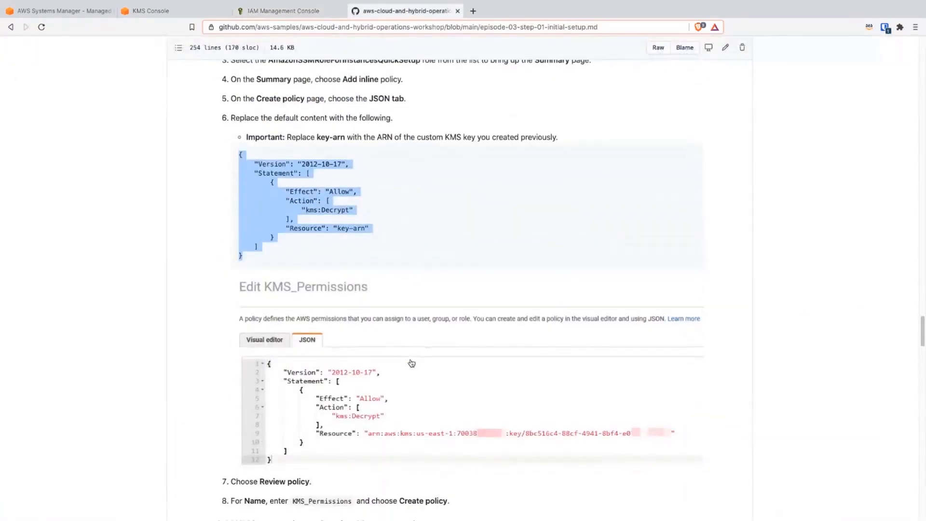
{"action": "scroll", "coordinate": [439, 364], "scroll_direction": "down", "scroll_amount": 2}
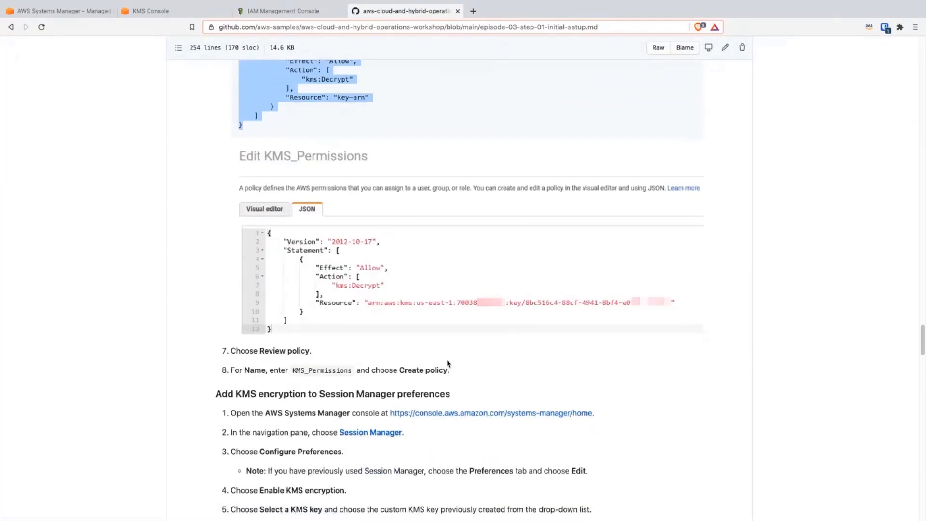
{"action": "scroll", "coordinate": [444, 367], "scroll_direction": "down", "scroll_amount": 1}
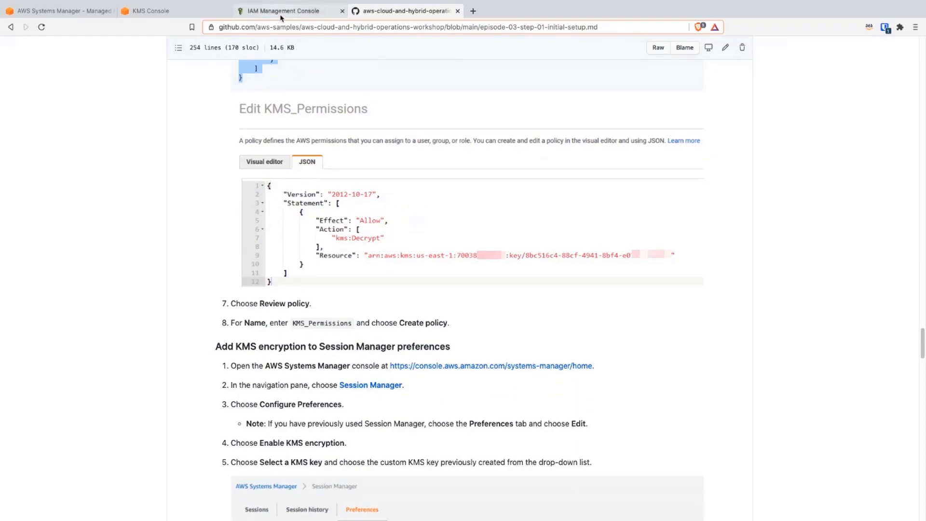
{"action": "left_click", "coordinate": [164, 11]}
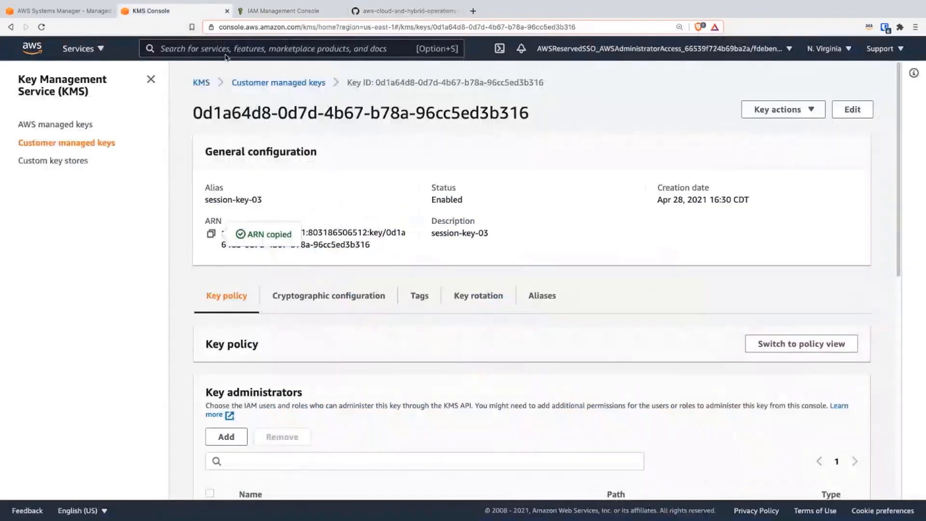
Step: Return to the Systems Manager console and open the Session Manager preferences
{"action": "left_click", "coordinate": [63, 10]}
{"action": "left_click", "coordinate": [678, 127]}
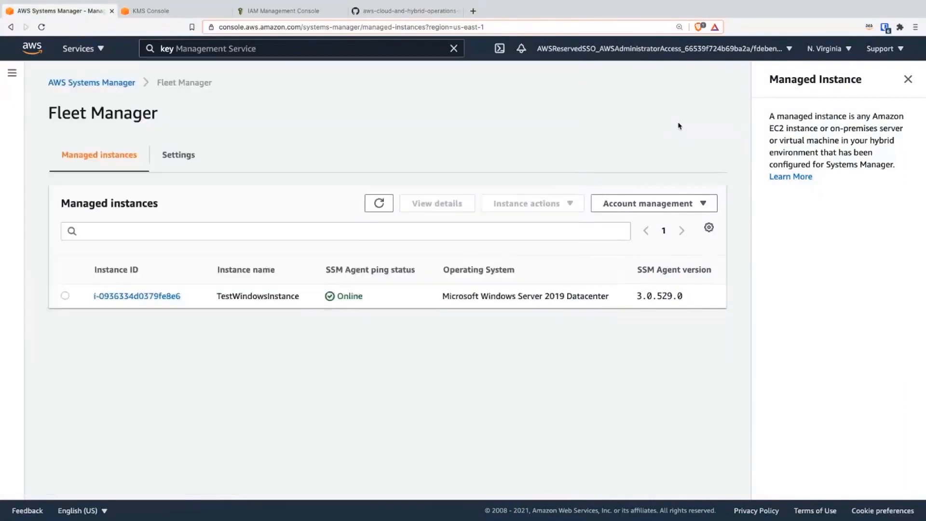
{"action": "left_click", "coordinate": [12, 73]}
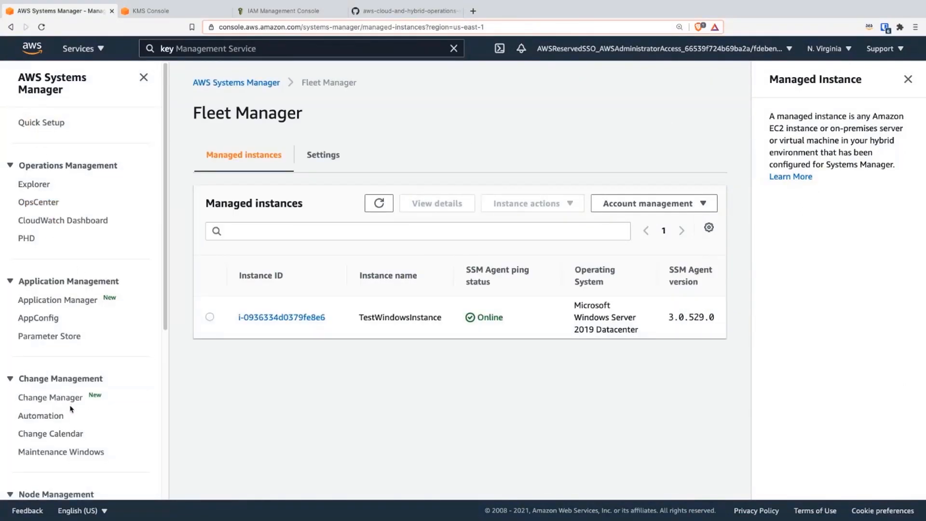
{"action": "scroll", "coordinate": [70, 407], "scroll_direction": "down", "scroll_amount": 2}
{"action": "scroll", "coordinate": [72, 418], "scroll_direction": "down", "scroll_amount": 1}
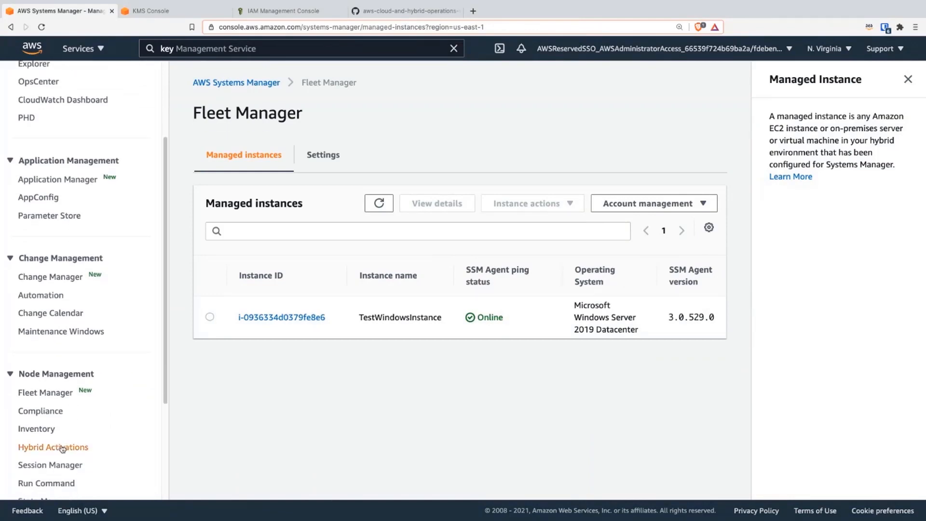
{"action": "scroll", "coordinate": [62, 447], "scroll_direction": "down", "scroll_amount": 3}
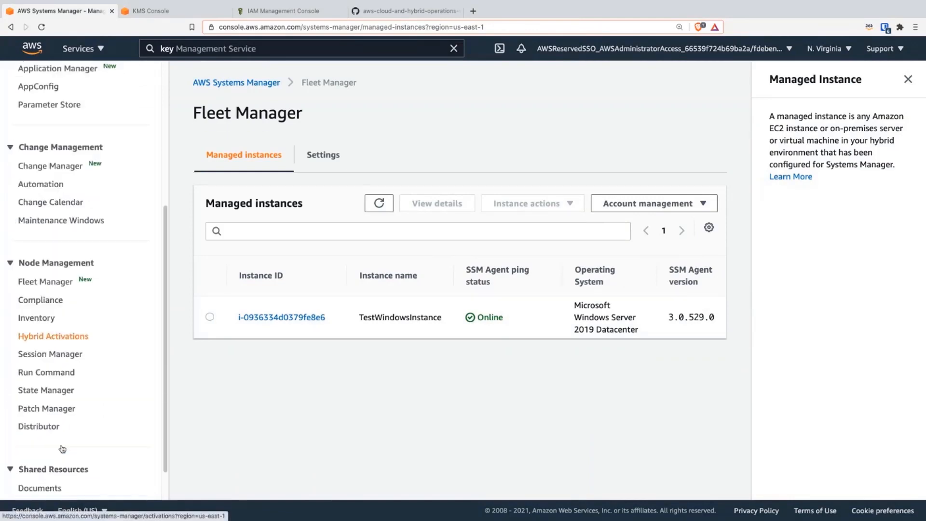
{"action": "left_click", "coordinate": [48, 355]}
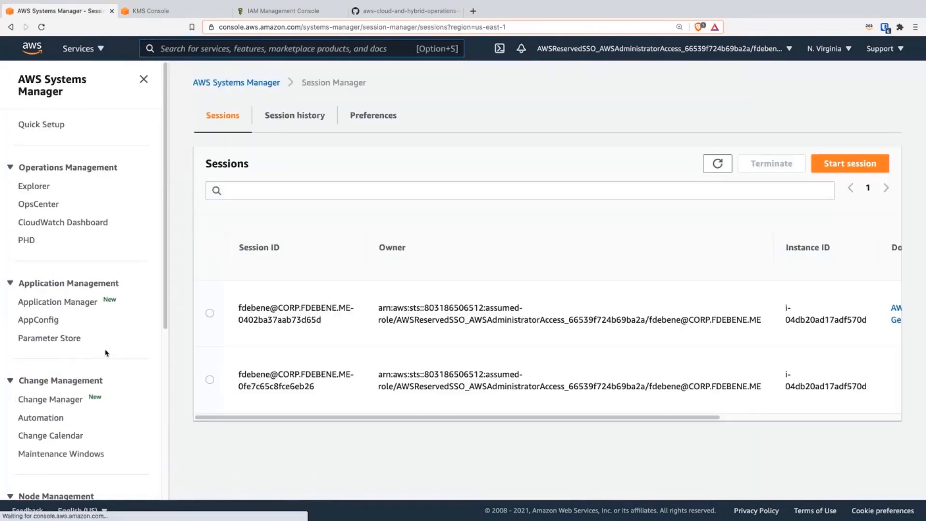
{"action": "left_click", "coordinate": [363, 121]}
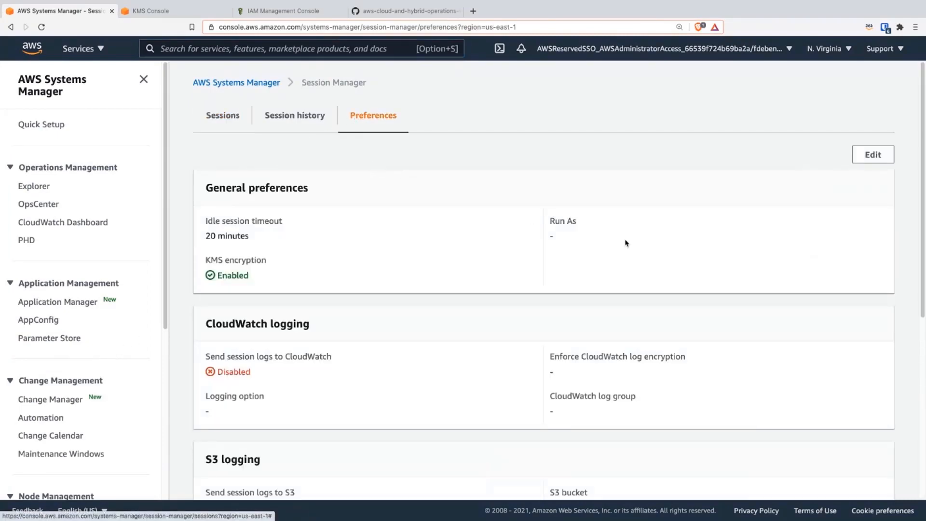
Step: Edit the Session Manager preferences to use alias/session-key-03 as the KMS key, keeping KMS encryption enabled, and save them
{"action": "left_click", "coordinate": [873, 155]}
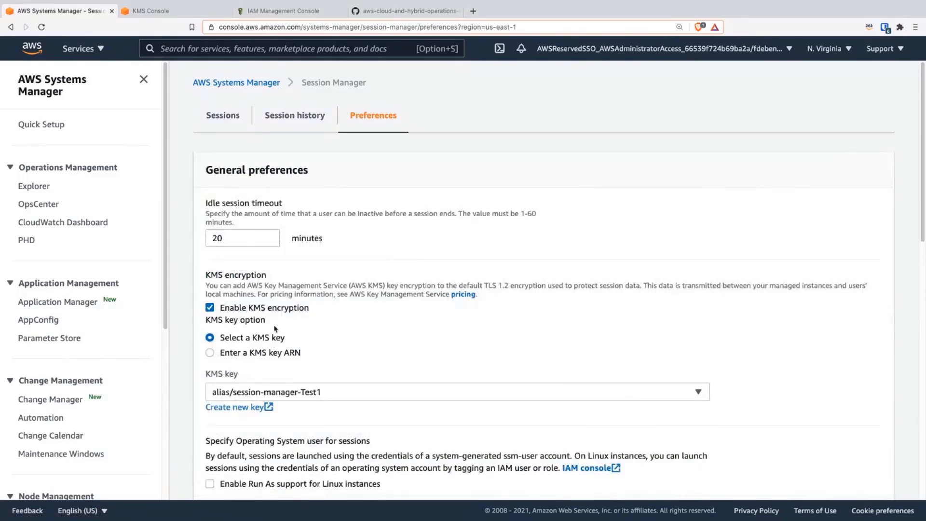
{"action": "left_click", "coordinate": [263, 311]}
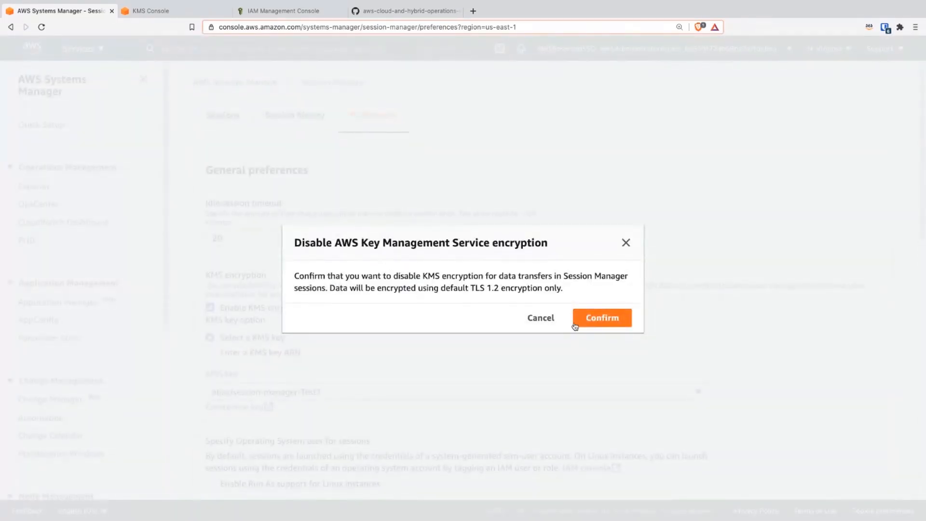
{"action": "left_click", "coordinate": [539, 322]}
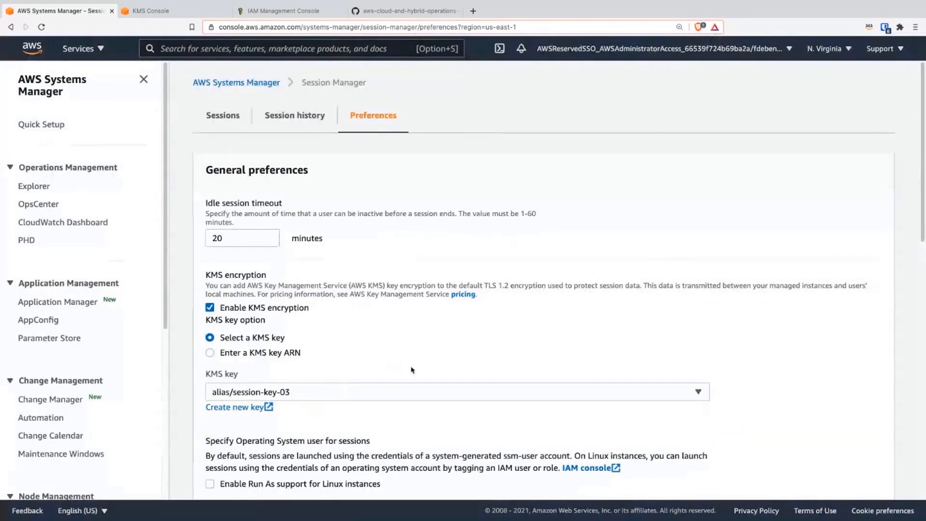
{"action": "scroll", "coordinate": [412, 370], "scroll_direction": "down", "scroll_amount": 1}
{"action": "scroll", "coordinate": [412, 370], "scroll_direction": "down", "scroll_amount": 10}
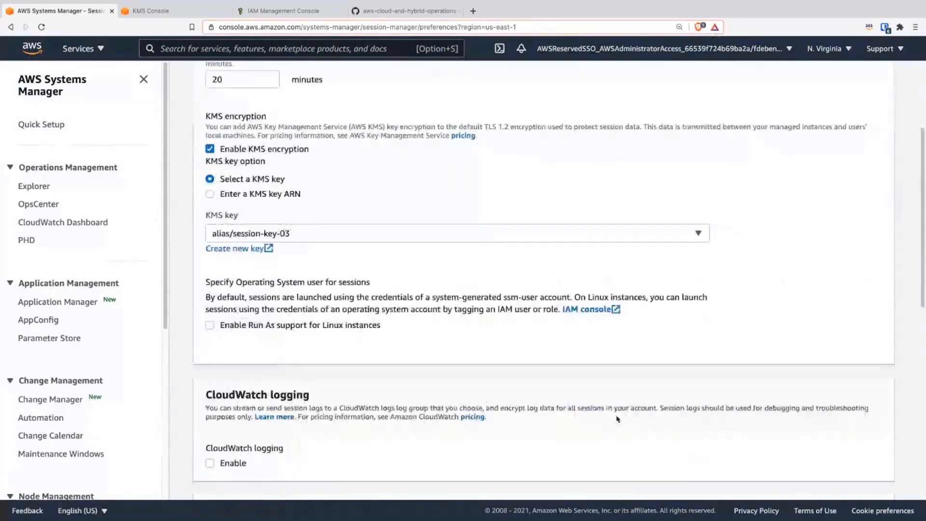
{"action": "scroll", "coordinate": [617, 418], "scroll_direction": "down", "scroll_amount": 3}
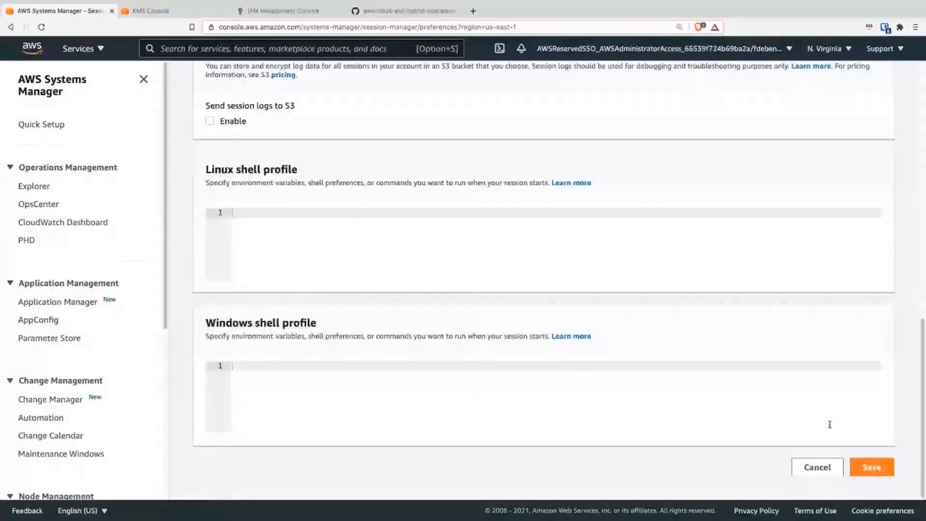
{"action": "left_click", "coordinate": [871, 468]}
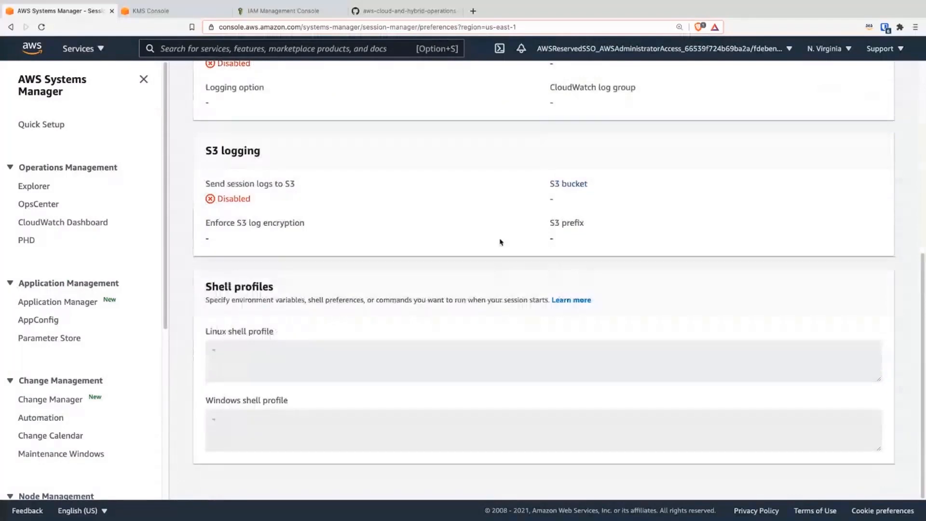
{"action": "double_click", "coordinate": [220, 277]}
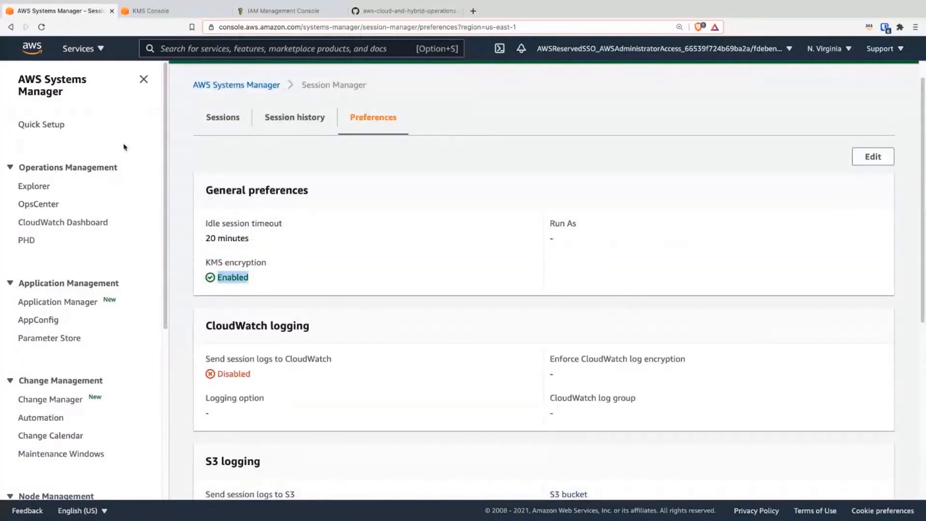
Step: Check the workshop guide on GitHub for the instructions on confirming that the EC2 instance is registered
{"action": "left_click", "coordinate": [379, 10]}
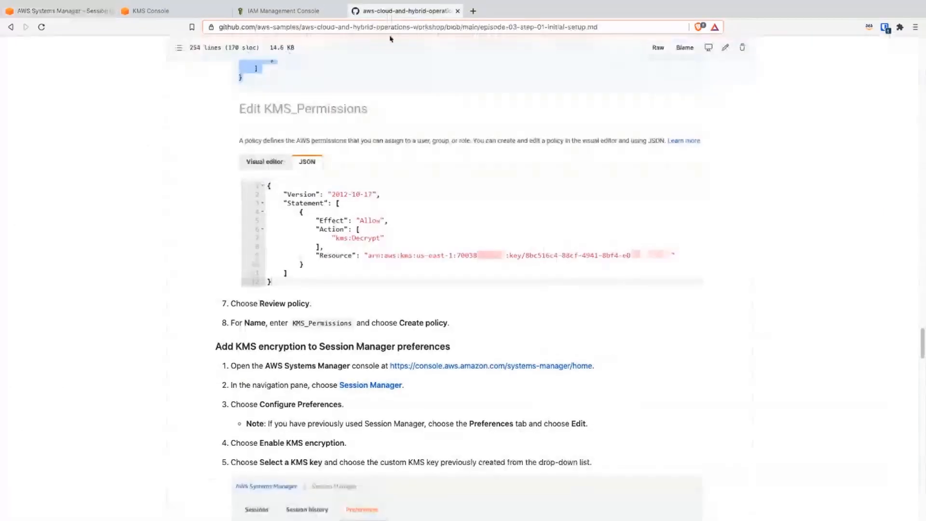
{"action": "scroll", "coordinate": [427, 369], "scroll_direction": "down", "scroll_amount": 4}
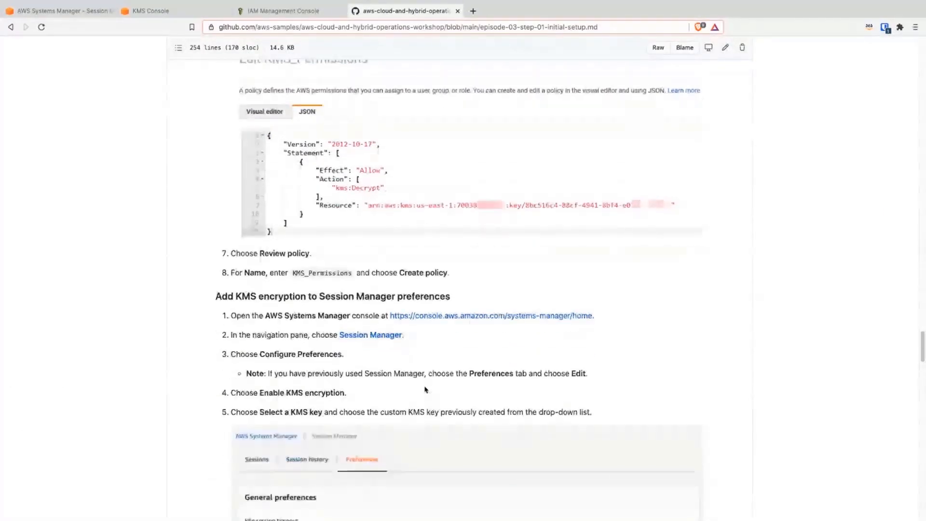
{"action": "scroll", "coordinate": [367, 403], "scroll_direction": "down", "scroll_amount": 5}
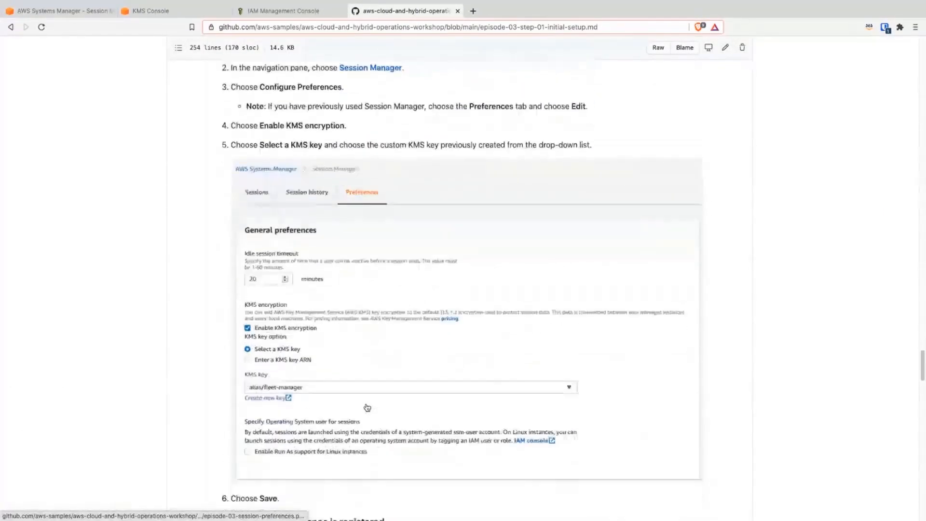
{"action": "scroll", "coordinate": [367, 404], "scroll_direction": "down", "scroll_amount": 3}
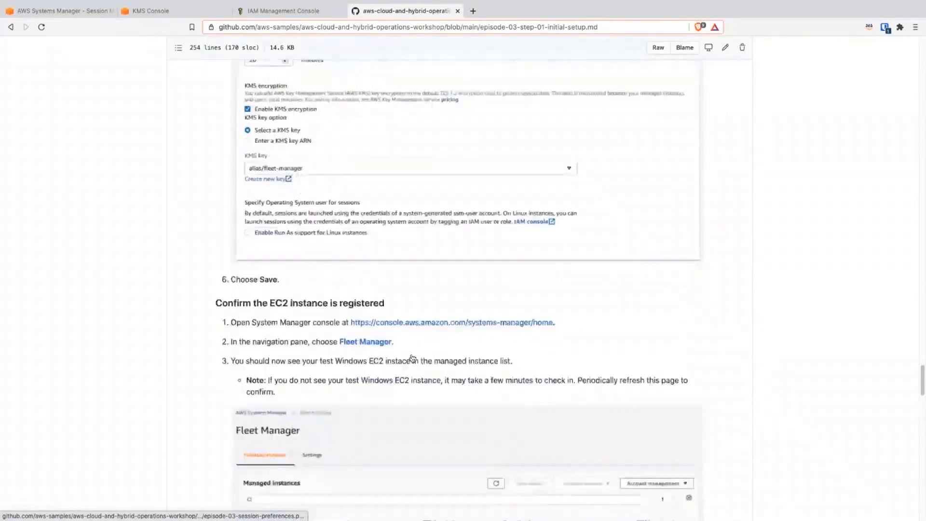
{"action": "left_click", "coordinate": [150, 11]}
Step: Open Fleet Manager in Systems Manager and start a session on the TestWindowsInstance managed instance
{"action": "left_click", "coordinate": [68, 11]}
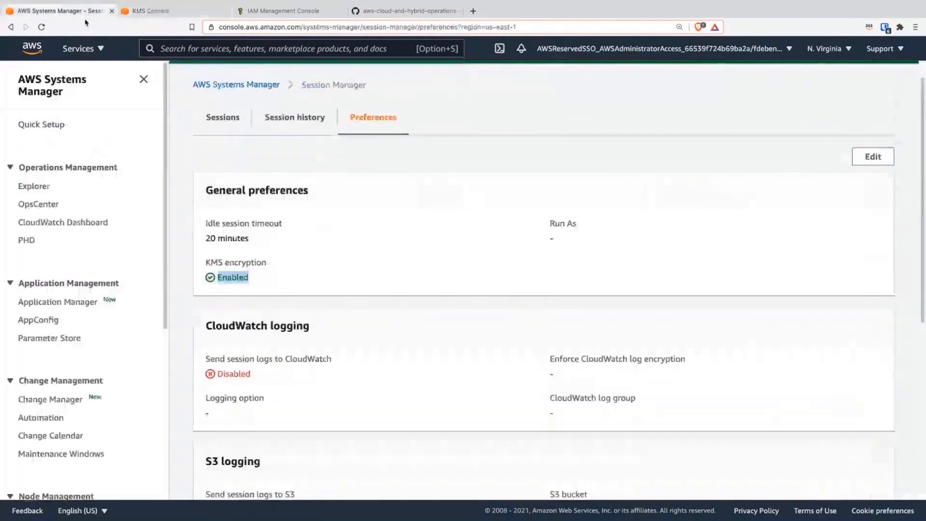
{"action": "scroll", "coordinate": [80, 375], "scroll_direction": "down", "scroll_amount": 3}
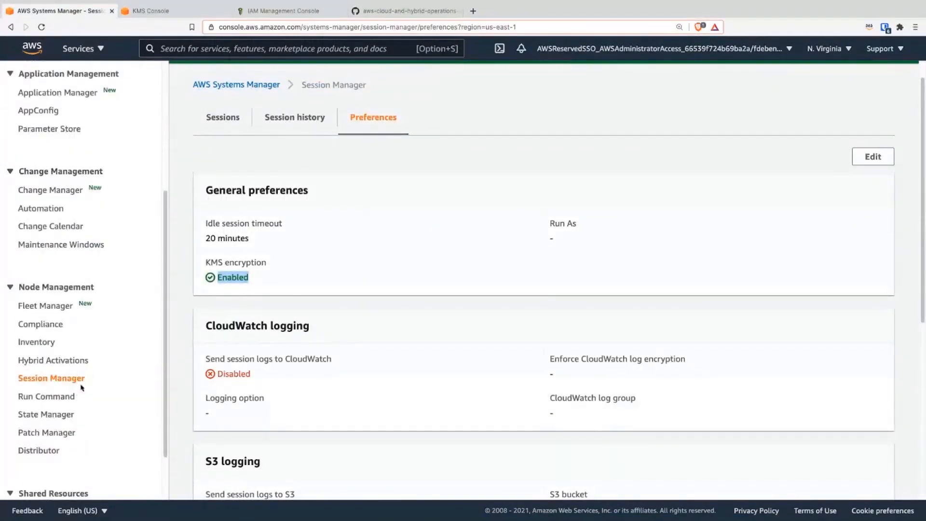
{"action": "left_click", "coordinate": [54, 307]}
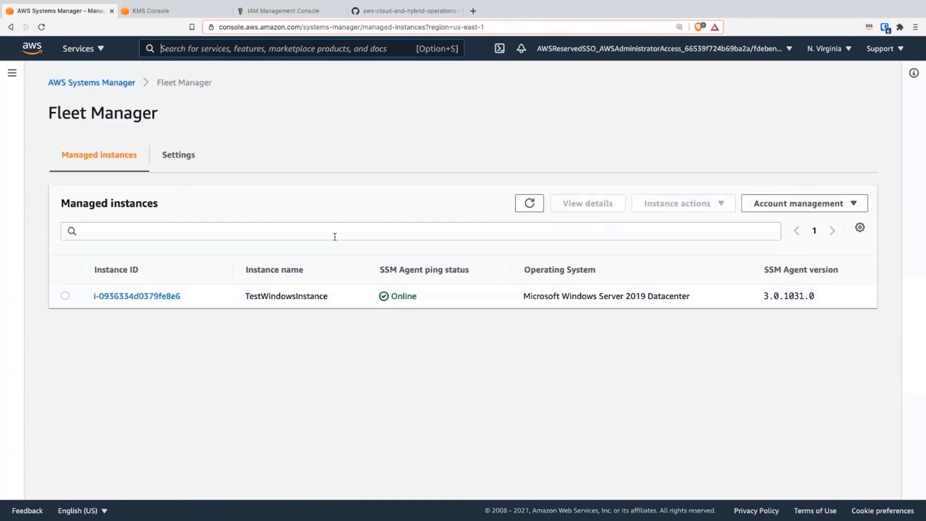
{"action": "left_click", "coordinate": [65, 296]}
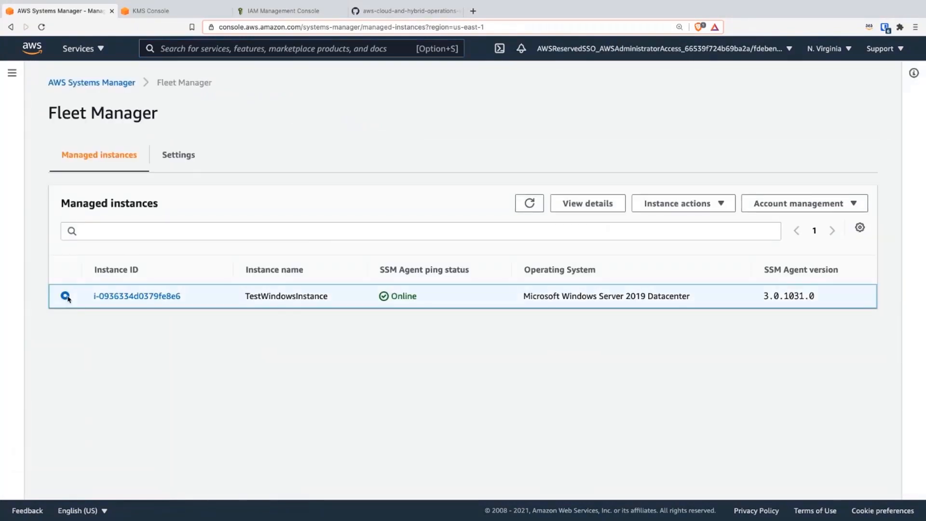
{"action": "left_click", "coordinate": [693, 204]}
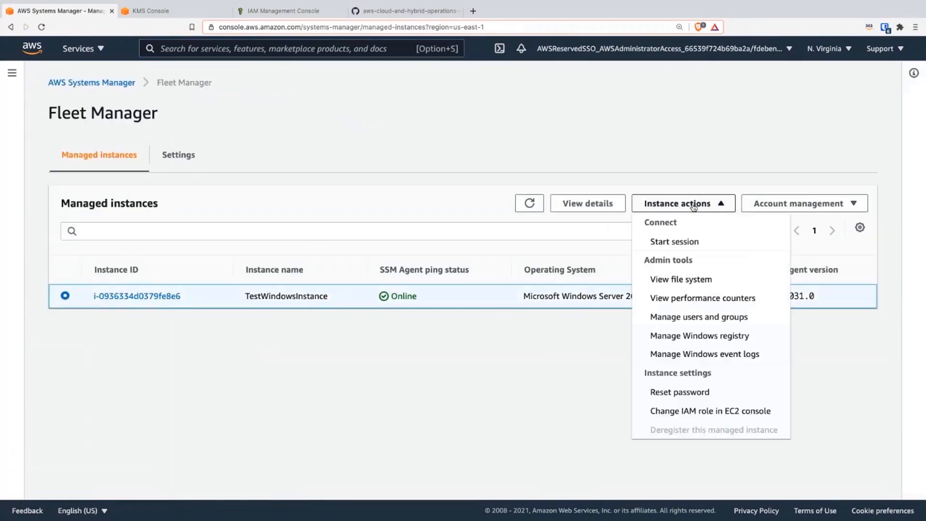
{"action": "left_click", "coordinate": [677, 241]}
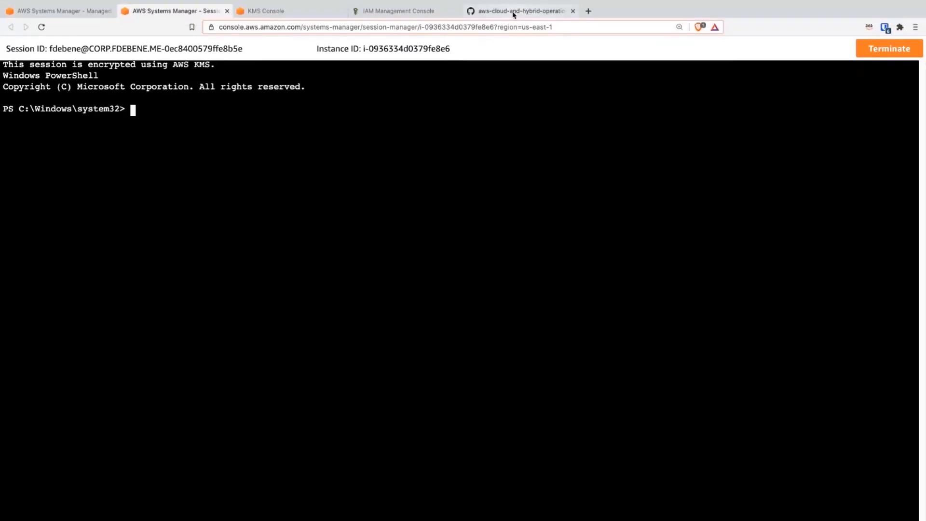
Step: Go through the rest of the GitHub setup guide and open its next section, Troubleshoot and resolve workload issues
{"action": "left_click", "coordinate": [514, 13]}
{"action": "scroll", "coordinate": [548, 332], "scroll_direction": "down", "scroll_amount": 5}
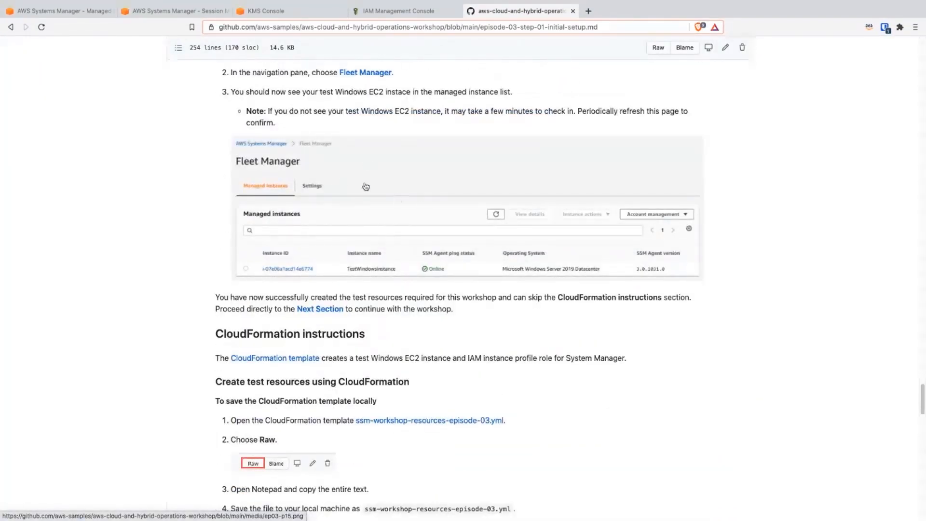
{"action": "scroll", "coordinate": [393, 215], "scroll_direction": "down", "scroll_amount": 8}
{"action": "scroll", "coordinate": [420, 282], "scroll_direction": "down", "scroll_amount": 15}
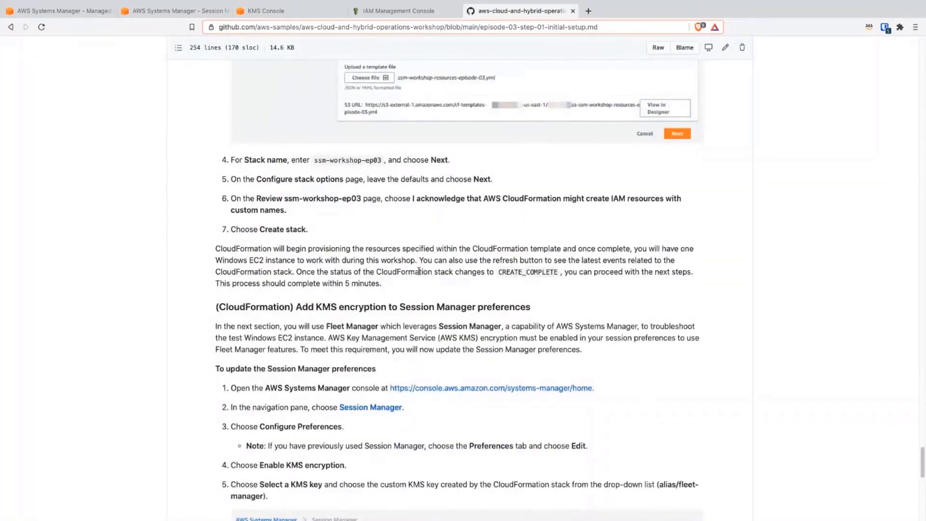
{"action": "scroll", "coordinate": [318, 227], "scroll_direction": "up", "scroll_amount": 1}
{"action": "scroll", "coordinate": [403, 309], "scroll_direction": "down", "scroll_amount": 1}
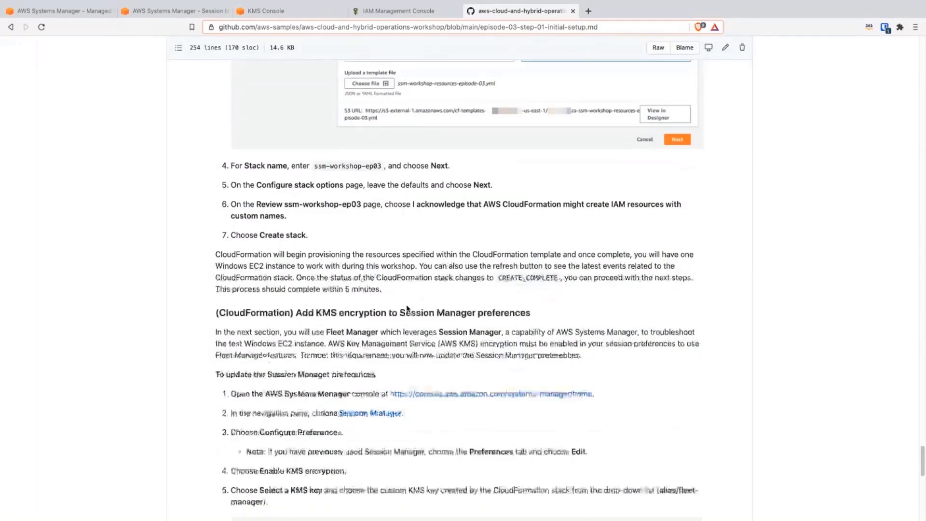
{"action": "scroll", "coordinate": [388, 345], "scroll_direction": "down", "scroll_amount": 10}
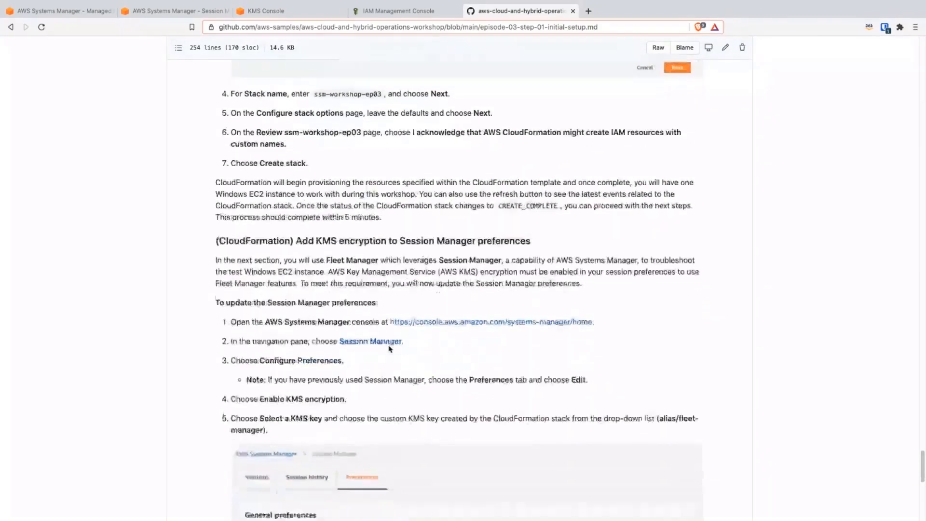
{"action": "scroll", "coordinate": [390, 349], "scroll_direction": "down", "scroll_amount": 2}
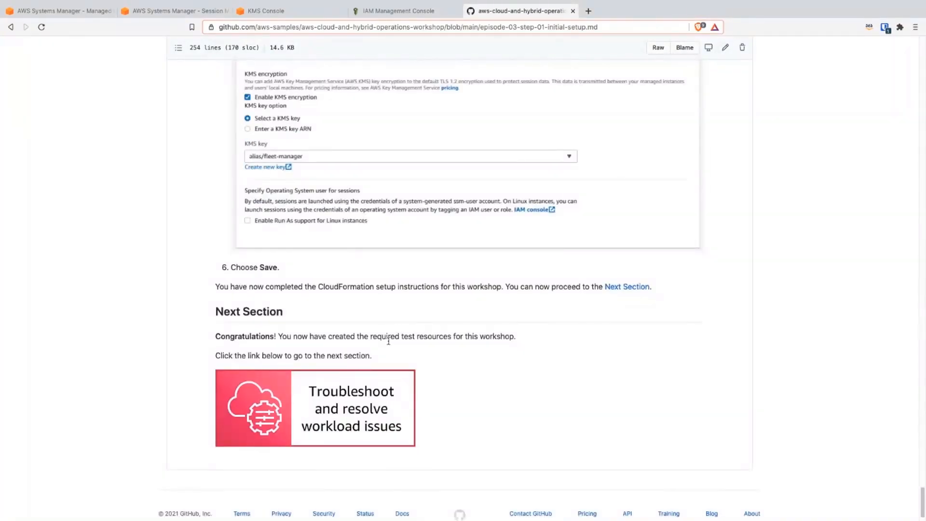
{"action": "left_click", "coordinate": [377, 391]}
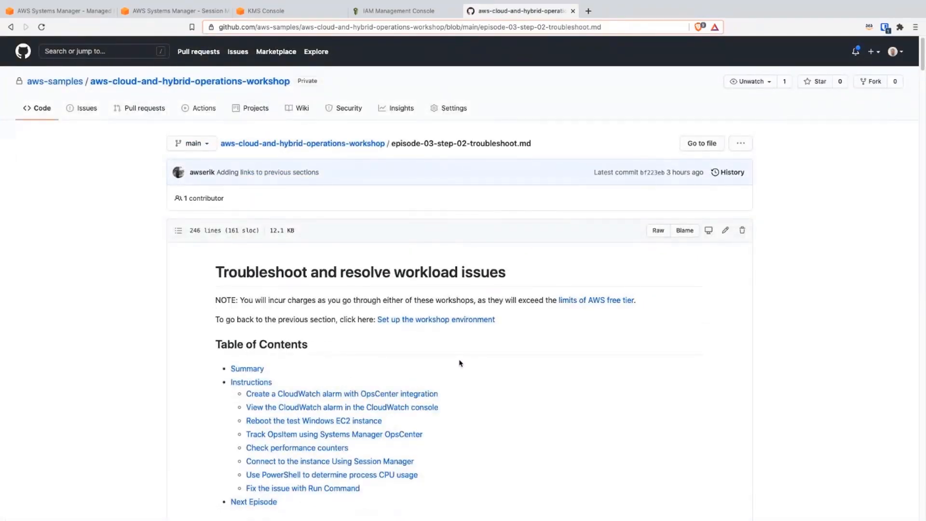
{"action": "scroll", "coordinate": [482, 363], "scroll_direction": "down", "scroll_amount": 1}
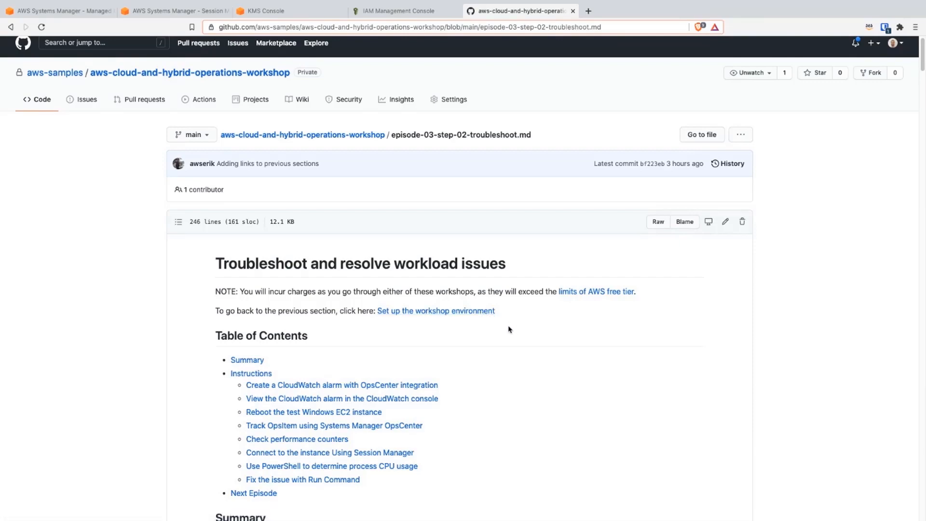
Step: Read the troubleshooting guide's summary and its instructions for saving the CloudWatch alarm configuration file locally
{"action": "scroll", "coordinate": [509, 329], "scroll_direction": "down", "scroll_amount": 2}
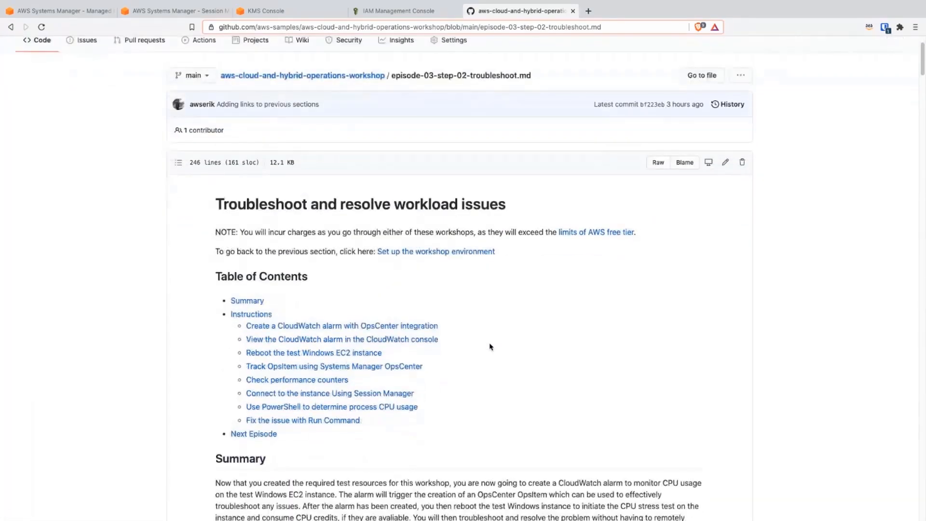
{"action": "scroll", "coordinate": [491, 346], "scroll_direction": "down", "scroll_amount": 3}
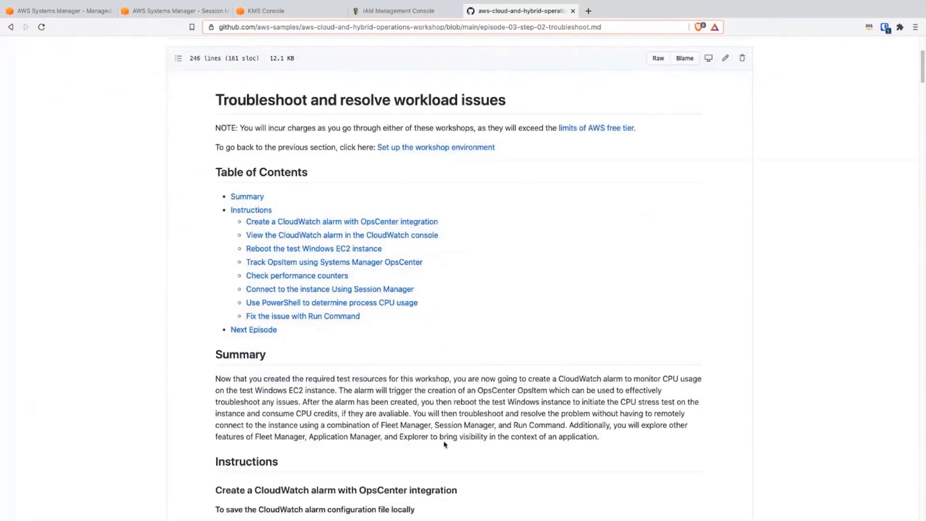
{"action": "scroll", "coordinate": [391, 449], "scroll_direction": "down", "scroll_amount": 3}
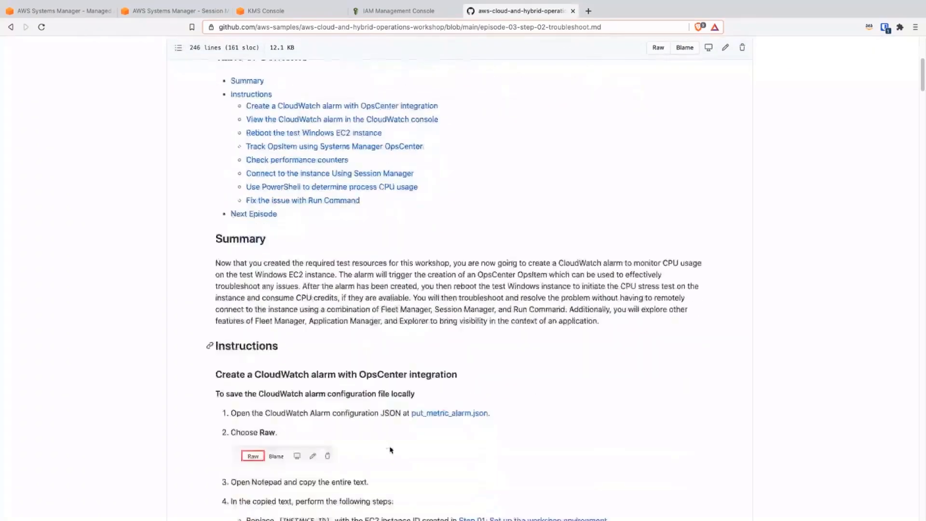
{"action": "scroll", "coordinate": [402, 438], "scroll_direction": "down", "scroll_amount": 1}
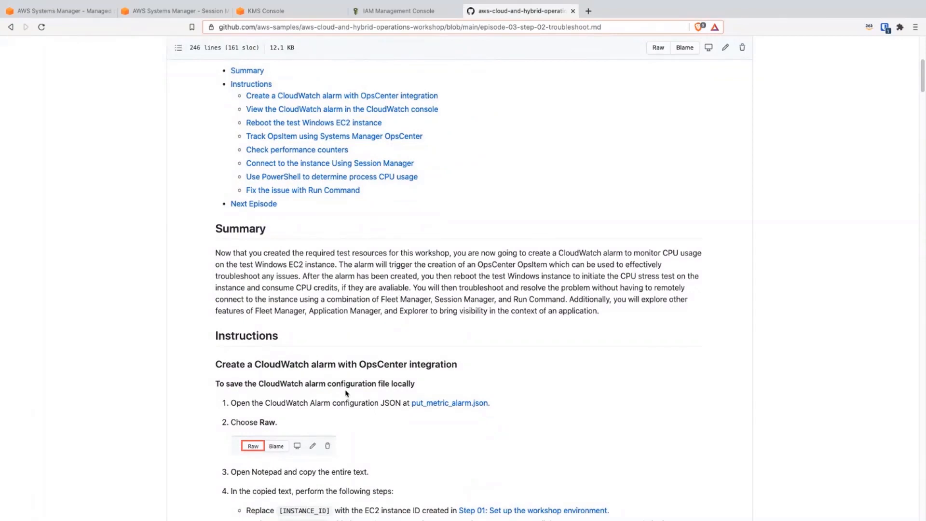
{"action": "scroll", "coordinate": [405, 392], "scroll_direction": "down", "scroll_amount": 1}
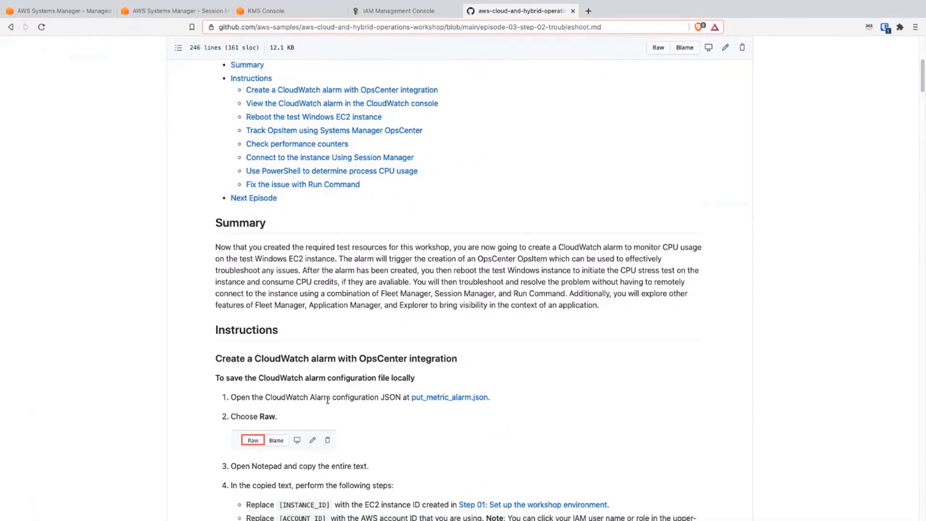
{"action": "scroll", "coordinate": [327, 402], "scroll_direction": "down", "scroll_amount": 1}
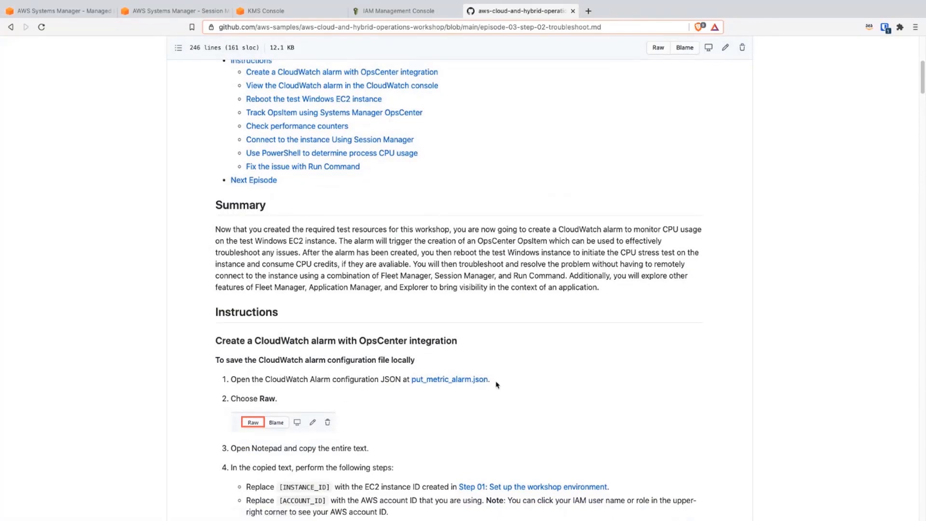
{"action": "scroll", "coordinate": [497, 384], "scroll_direction": "down", "scroll_amount": 1}
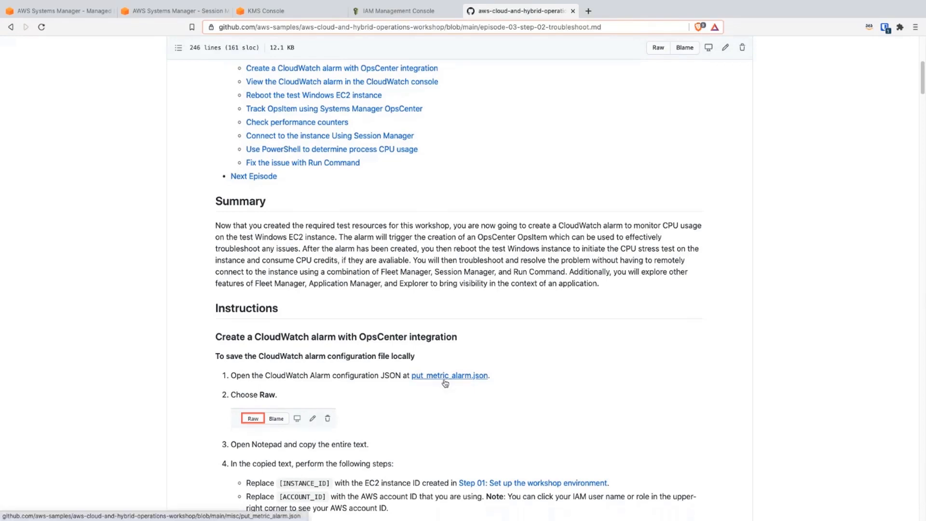
{"action": "scroll", "coordinate": [445, 384], "scroll_direction": "down", "scroll_amount": 1}
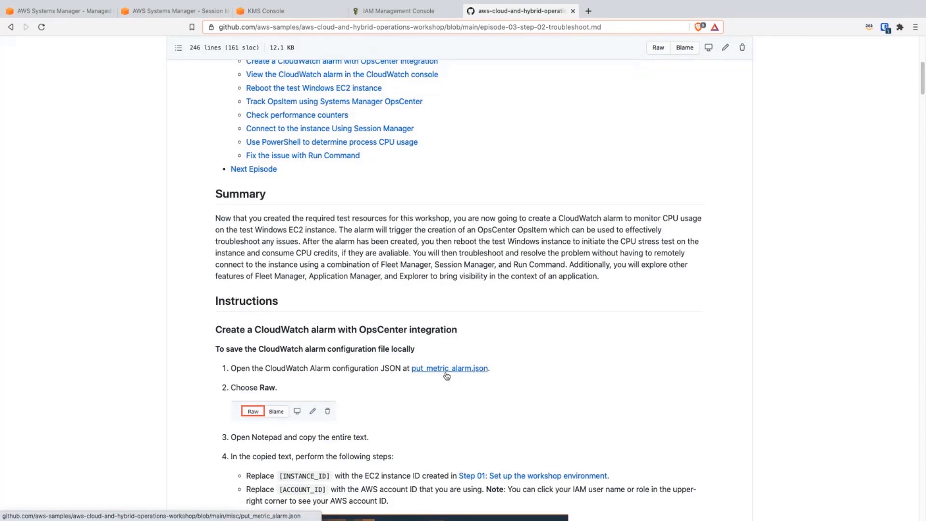
{"action": "scroll", "coordinate": [446, 376], "scroll_direction": "down", "scroll_amount": 1}
{"action": "scroll", "coordinate": [441, 351], "scroll_direction": "down", "scroll_amount": 1}
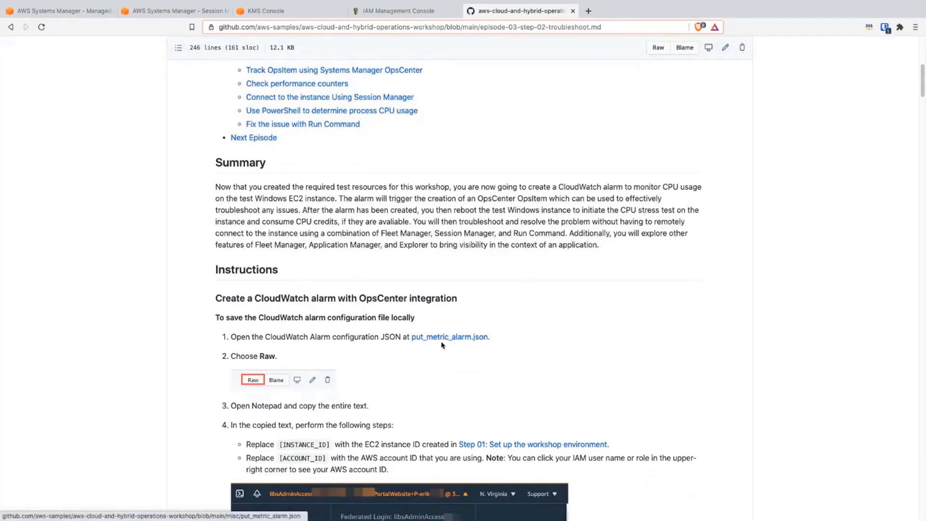
{"action": "scroll", "coordinate": [451, 340], "scroll_direction": "down", "scroll_amount": 2}
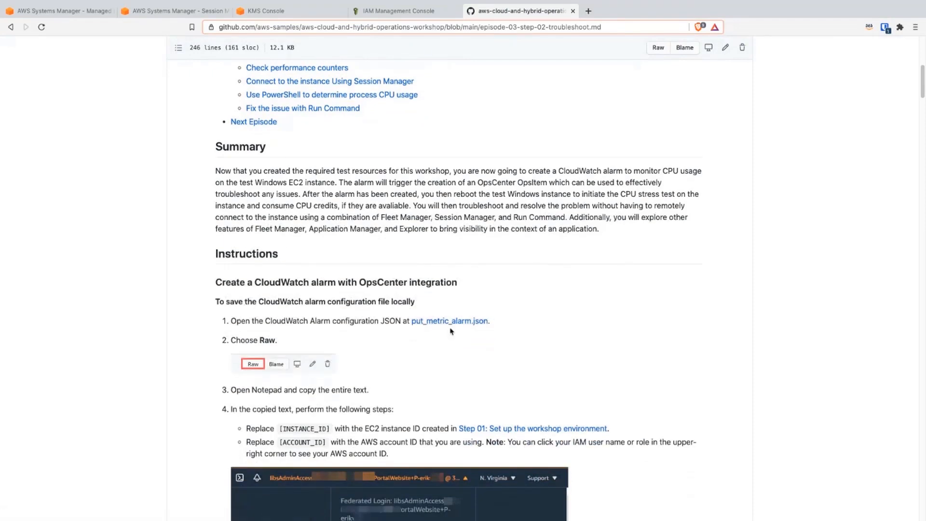
{"action": "scroll", "coordinate": [452, 331], "scroll_direction": "down", "scroll_amount": 1}
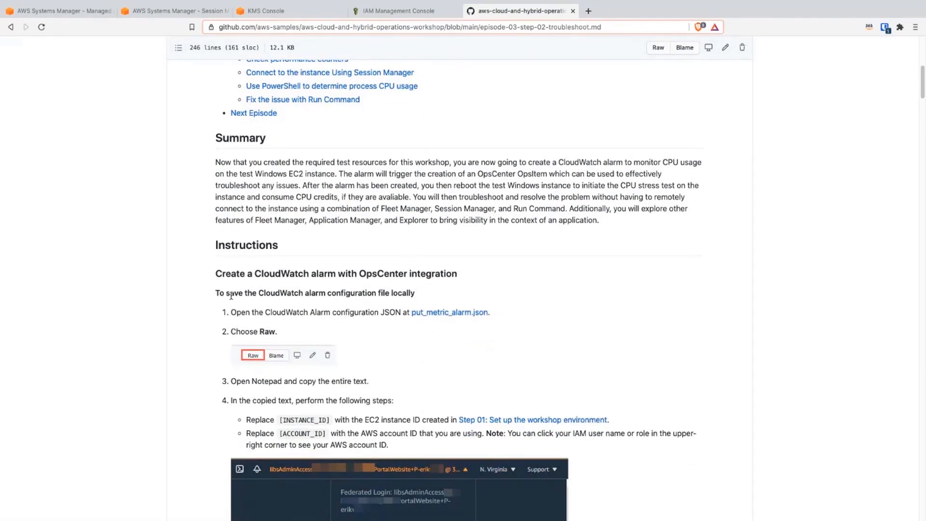
Step: Open put_metric_alarm.json from the guide in a separate tab, show its raw version and select the entire JSON text
{"action": "left_click", "coordinate": [437, 314]}
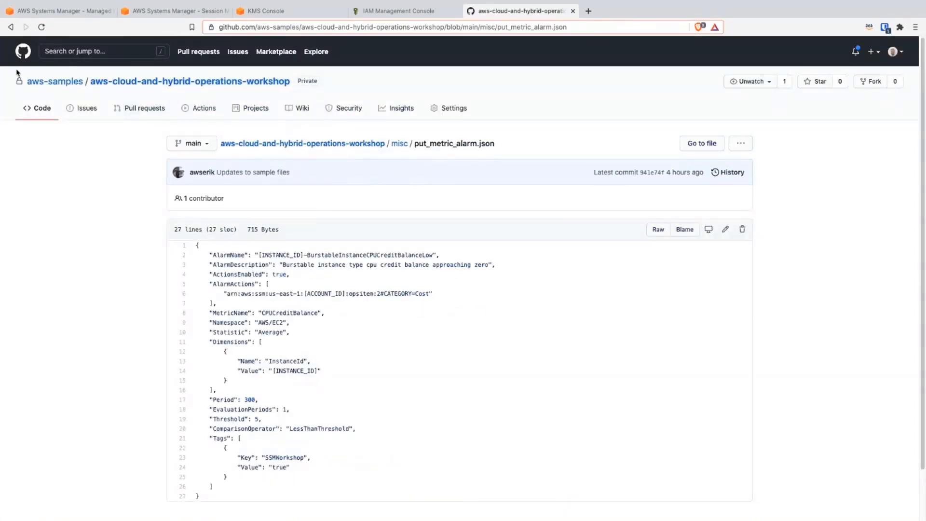
{"action": "left_click", "coordinate": [10, 28]}
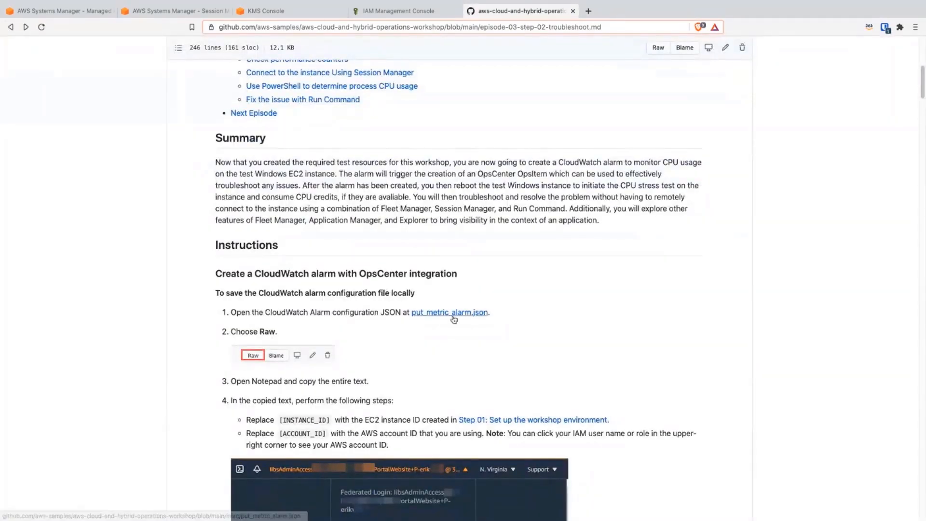
{"action": "middle_click", "coordinate": [452, 316]}
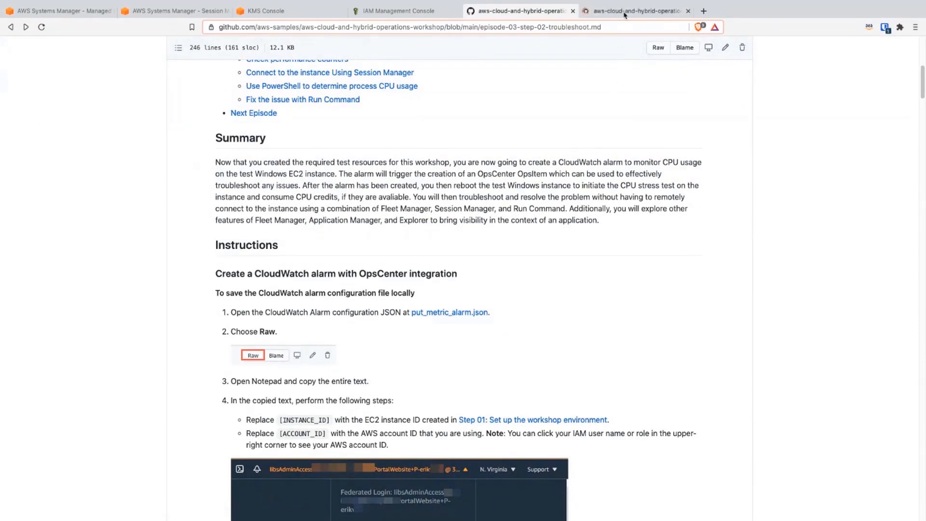
{"action": "left_click", "coordinate": [625, 11]}
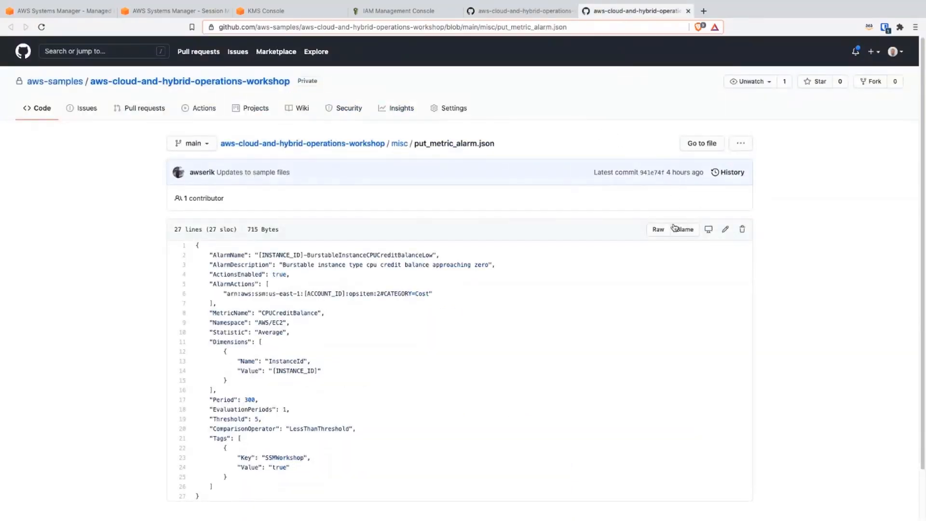
{"action": "left_click", "coordinate": [659, 231]}
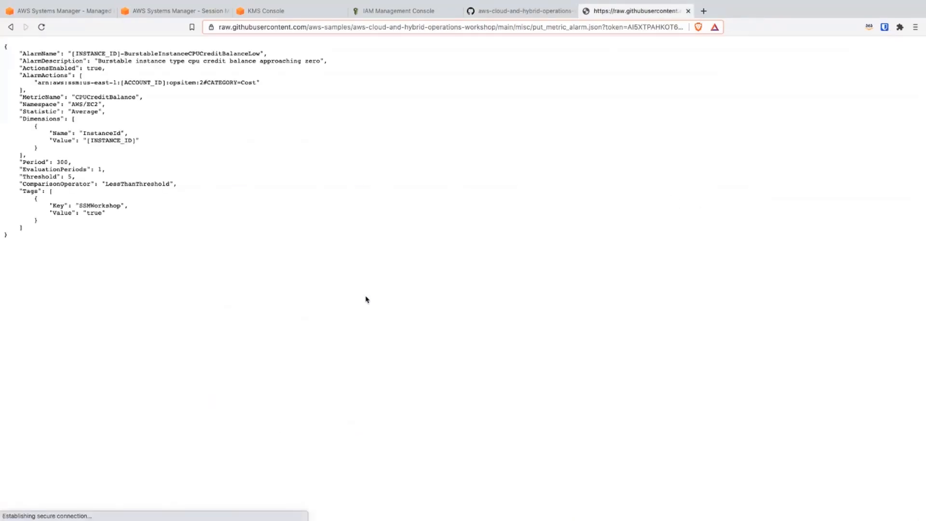
{"action": "left_click_drag", "start_coordinate": [39, 244], "coordinate": [6, 42]}
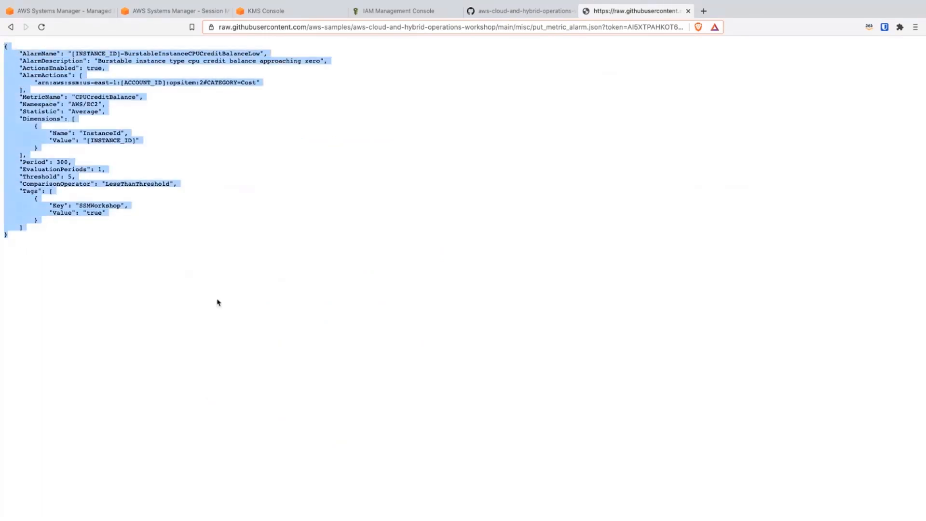
Step: Switch to Visual Studio Code, delete the [INSTANCE_ID] placeholder from the InstanceId dimension in put_metric_alarm.json, and take the window out of full screen
{"action": "key", "text": "super+Tab"}
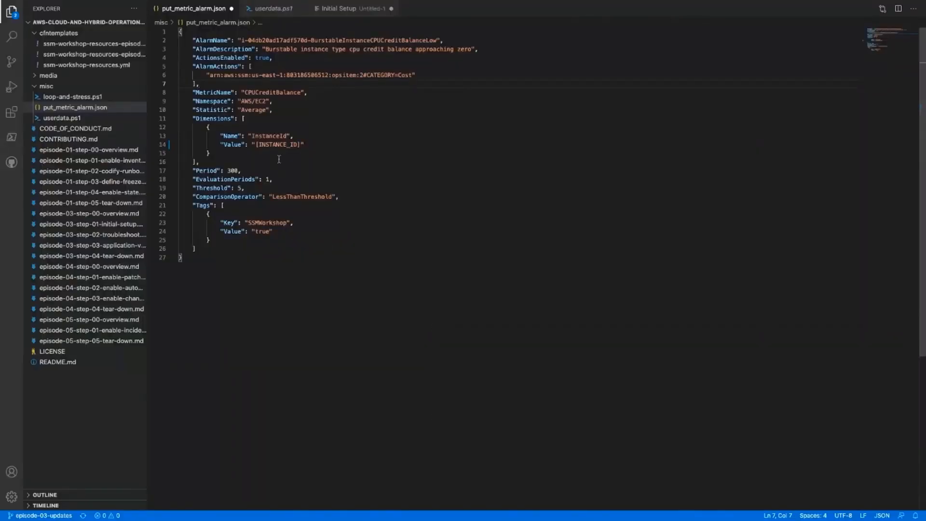
{"action": "left_click_drag", "start_coordinate": [302, 145], "coordinate": [254, 146]}
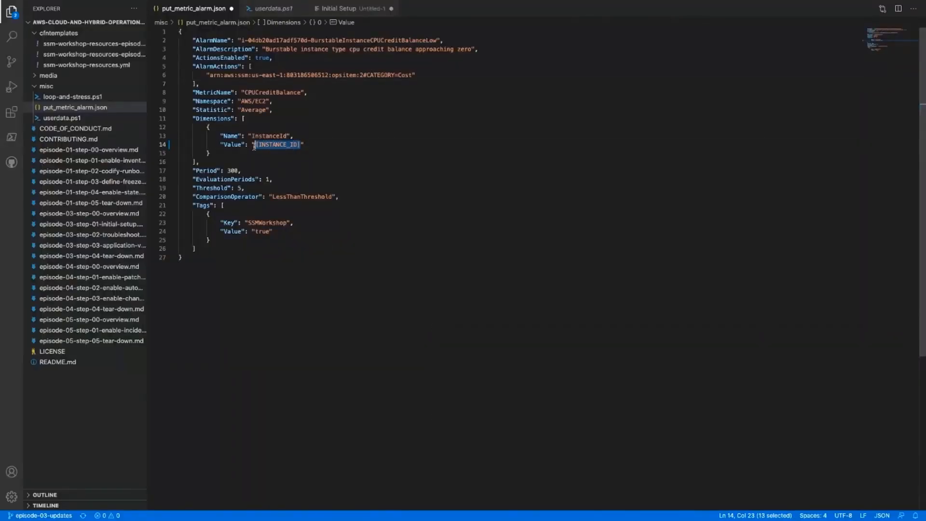
{"action": "key", "text": "BackSpace"}
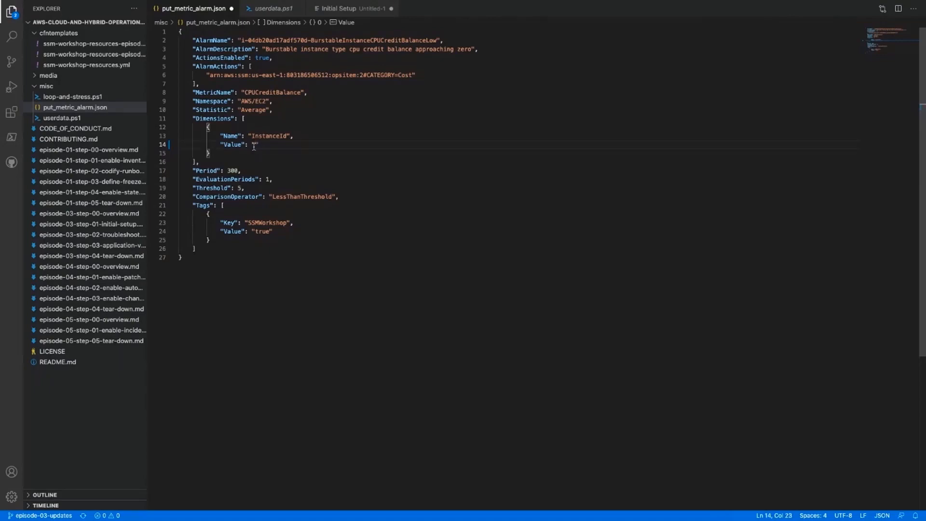
{"action": "mouse_move", "coordinate": [66, 1]}
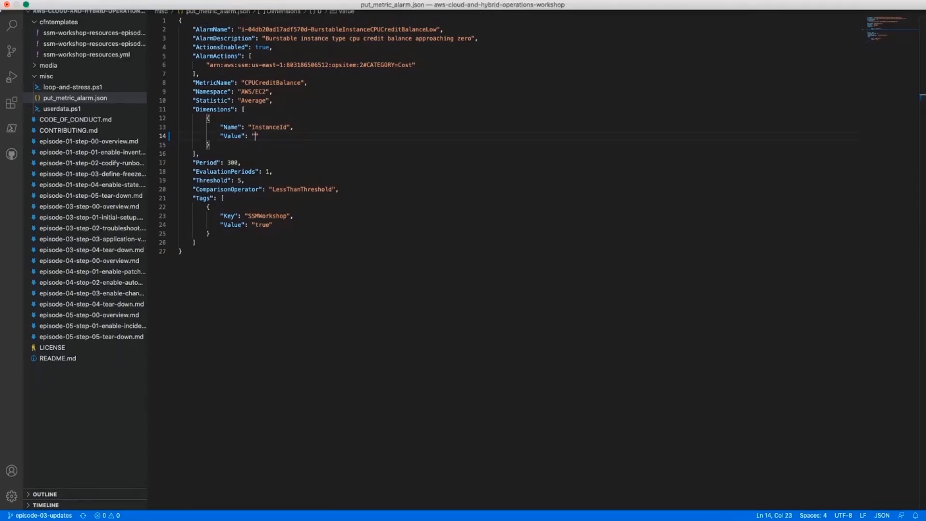
{"action": "left_click", "coordinate": [26, 5]}
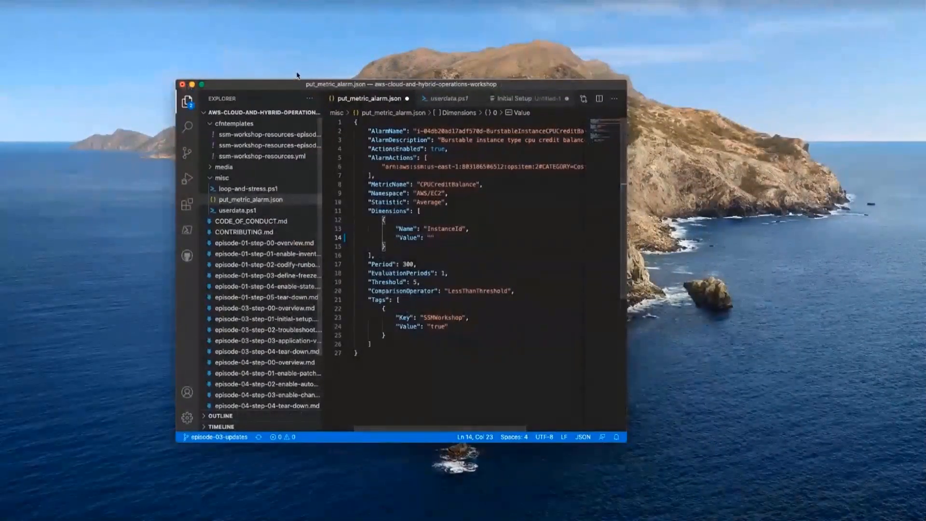
Step: Switch to the browser, search the AWS console for ec2, list the running instances and copy the instance ID of the test Windows instance
{"action": "key", "text": "ctrl+Right"}
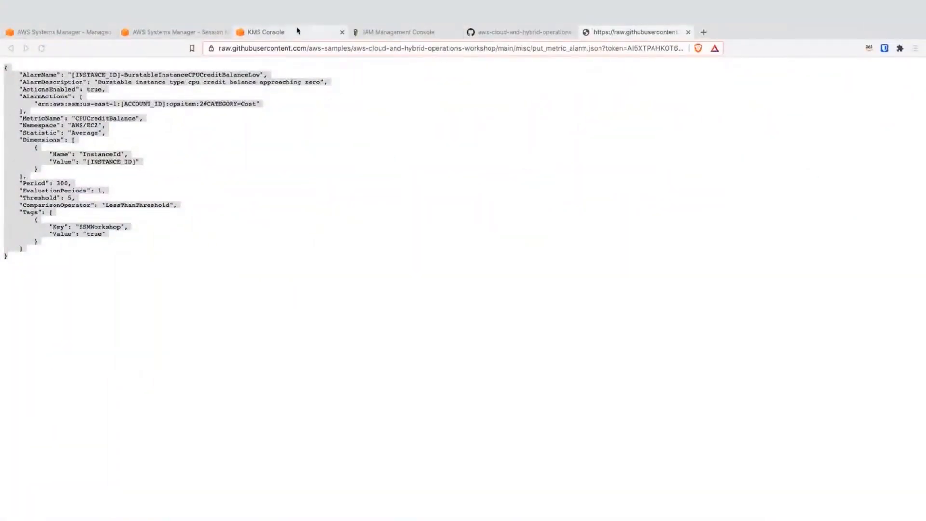
{"action": "left_click", "coordinate": [105, 32]}
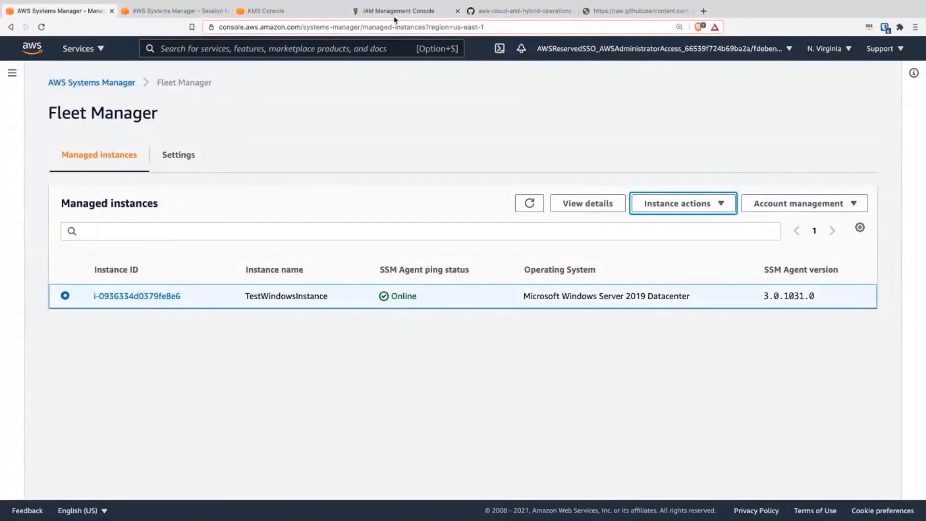
{"action": "left_click", "coordinate": [279, 11]}
{"action": "left_click", "coordinate": [221, 54]}
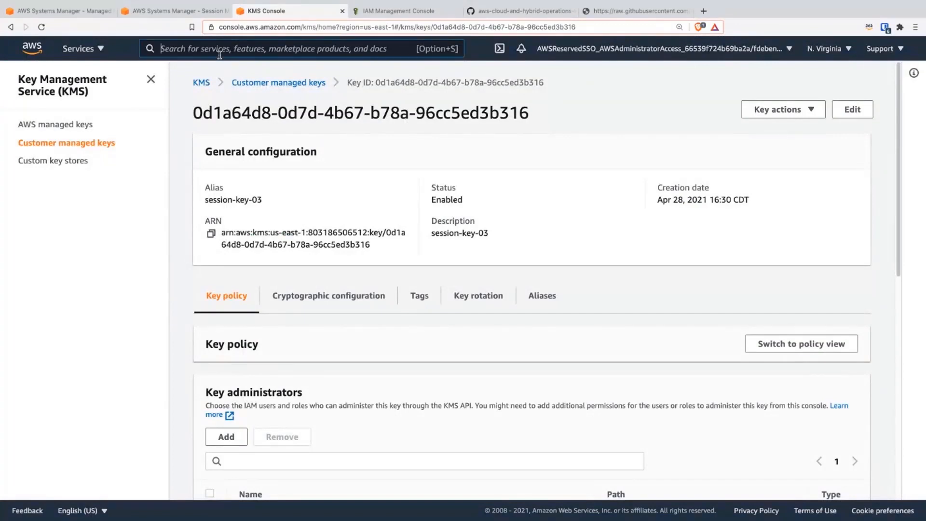
{"action": "type", "text": "ec2"}
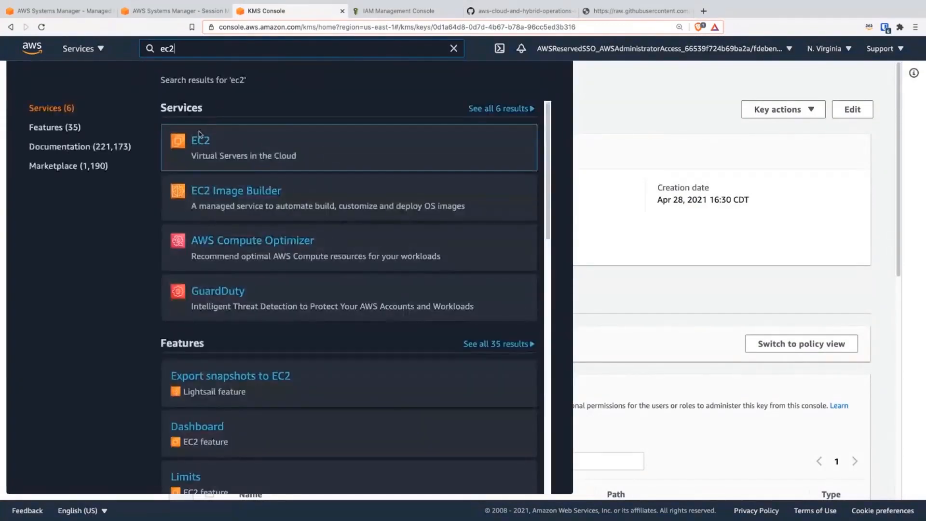
{"action": "left_click", "coordinate": [199, 140]}
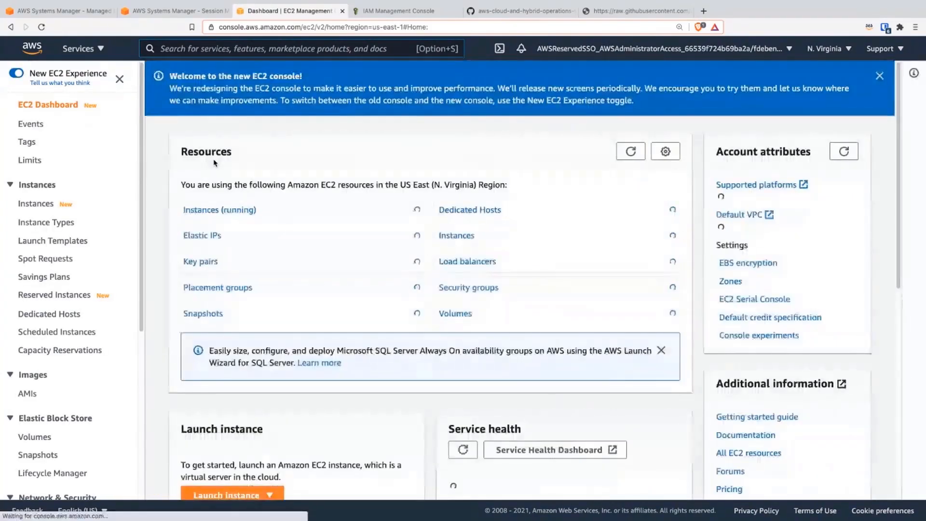
{"action": "left_click", "coordinate": [218, 216]}
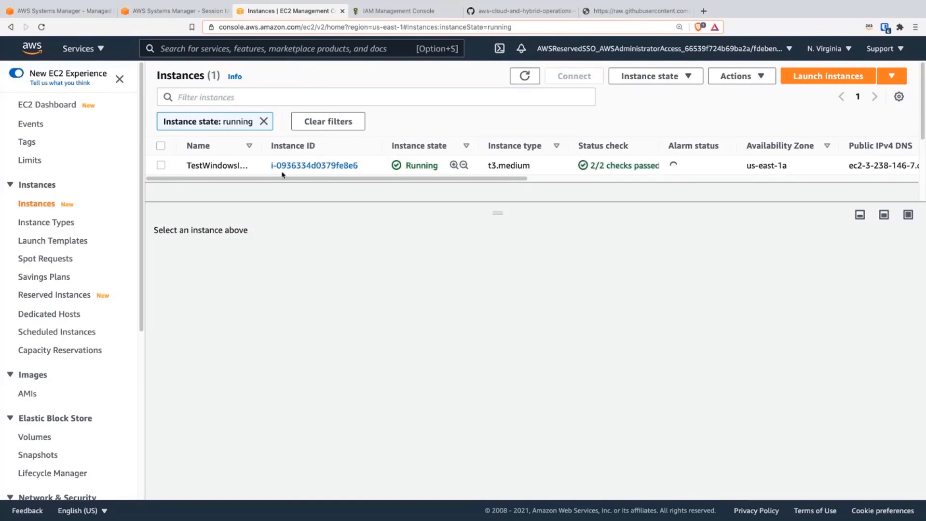
{"action": "left_click_drag", "start_coordinate": [271, 167], "coordinate": [362, 170]}
{"action": "key", "text": "super+c"}
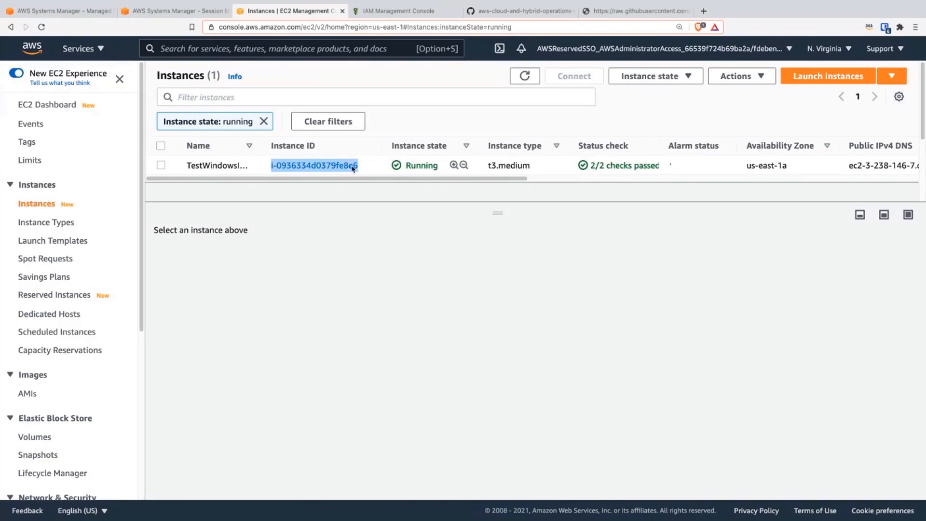
Step: Back in Visual Studio Code, paste i-0936334d0379fe8e6 as the InstanceId dimension's value in put_metric_alarm.json and save the file
{"action": "key", "text": "ctrl+Left"}
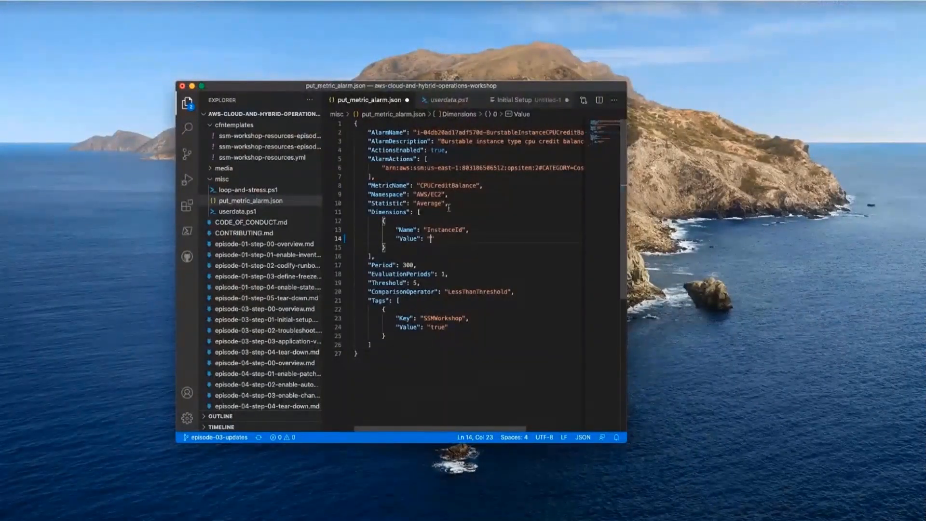
{"action": "key", "text": "super+v"}
{"action": "left_click", "coordinate": [477, 169]}
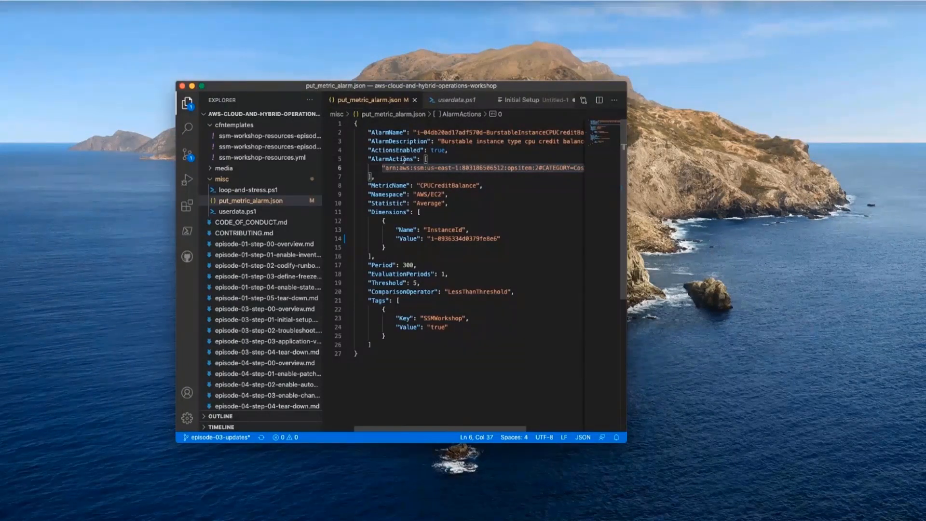
Step: Save a copy of put_metric_alarm.json to the Desktop folder, keeping the same file name
{"action": "left_click", "coordinate": [67, 2]}
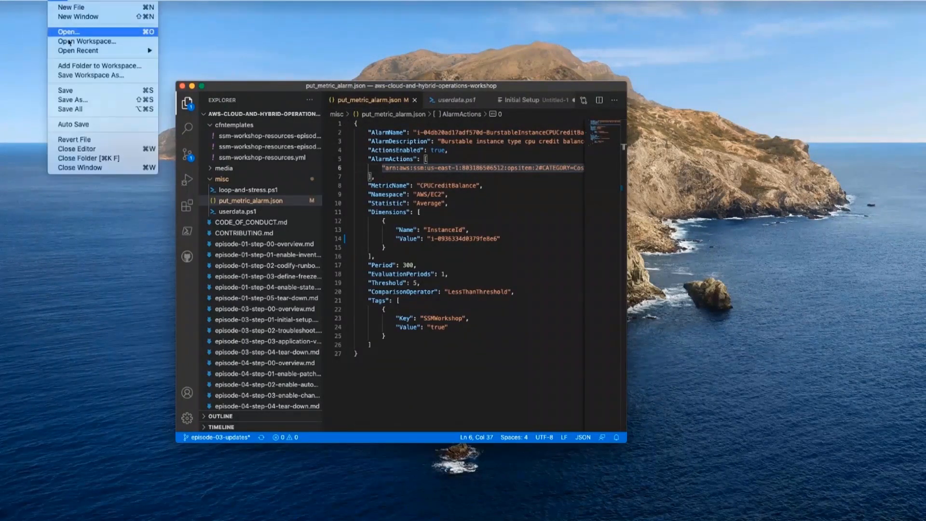
{"action": "left_click", "coordinate": [73, 99]}
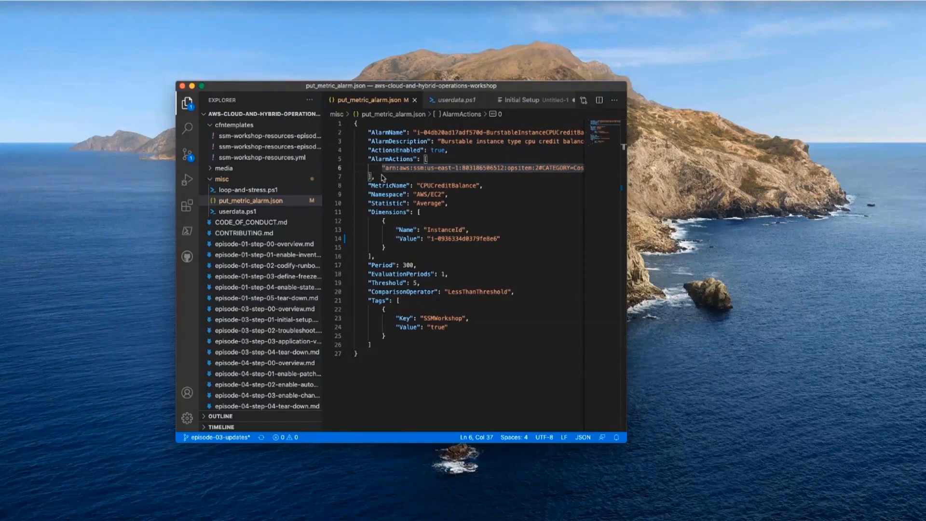
{"action": "left_click", "coordinate": [405, 134]}
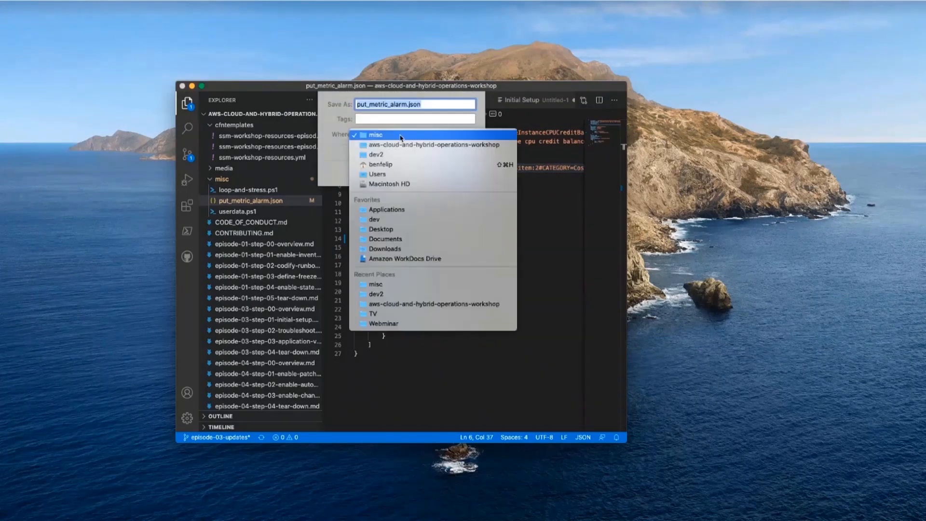
{"action": "left_click", "coordinate": [389, 165]}
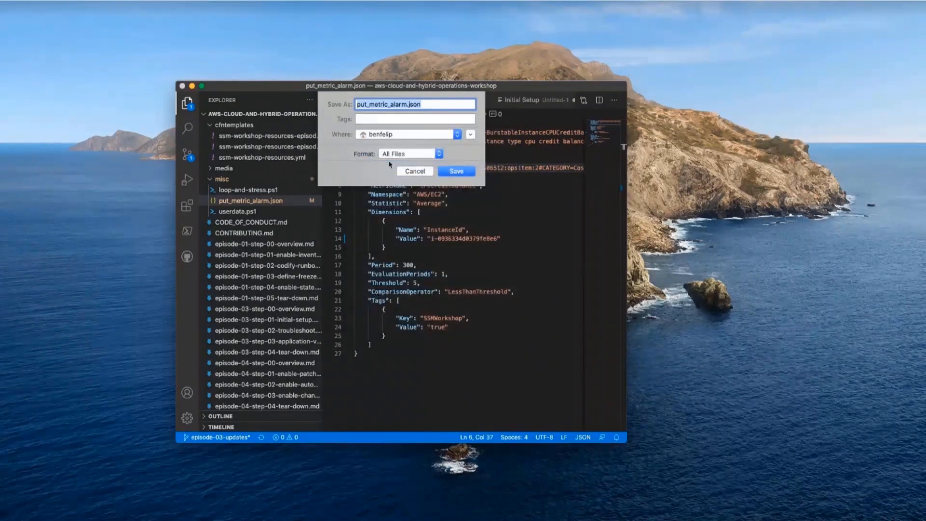
{"action": "left_click", "coordinate": [421, 139]}
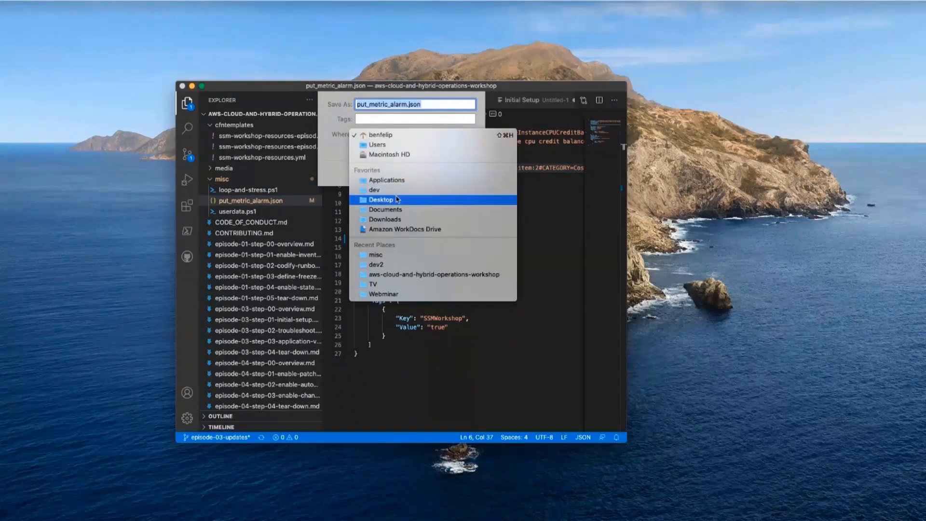
{"action": "left_click", "coordinate": [411, 195]}
{"action": "left_click", "coordinate": [462, 171]}
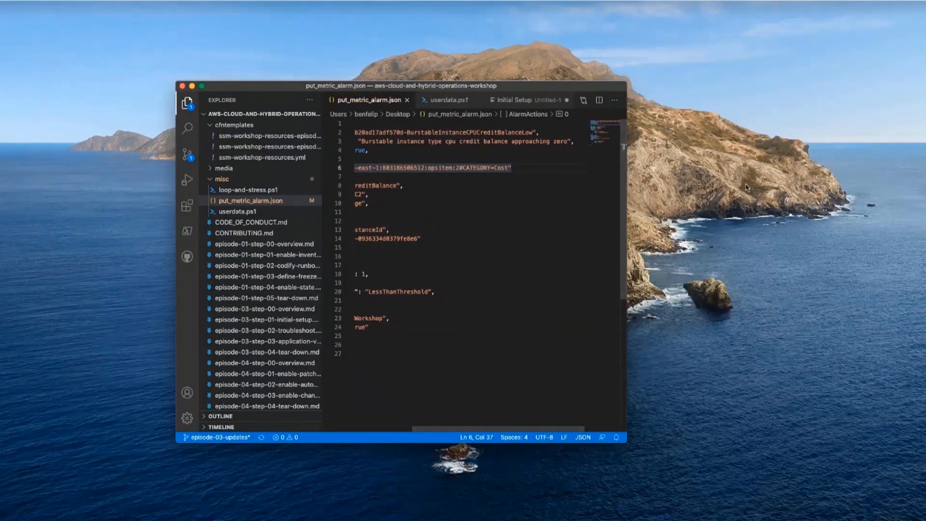
Step: Switch to the browser, launch CloudShell from the AWS console and upload put_metric_alarm.json from the Desktop folder
{"action": "left_click", "coordinate": [705, 189]}
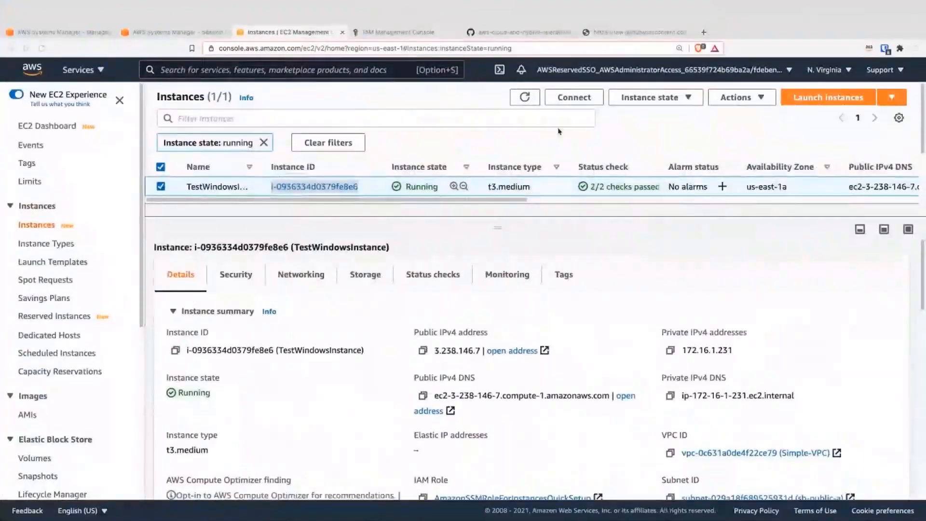
{"action": "left_click", "coordinate": [500, 70]}
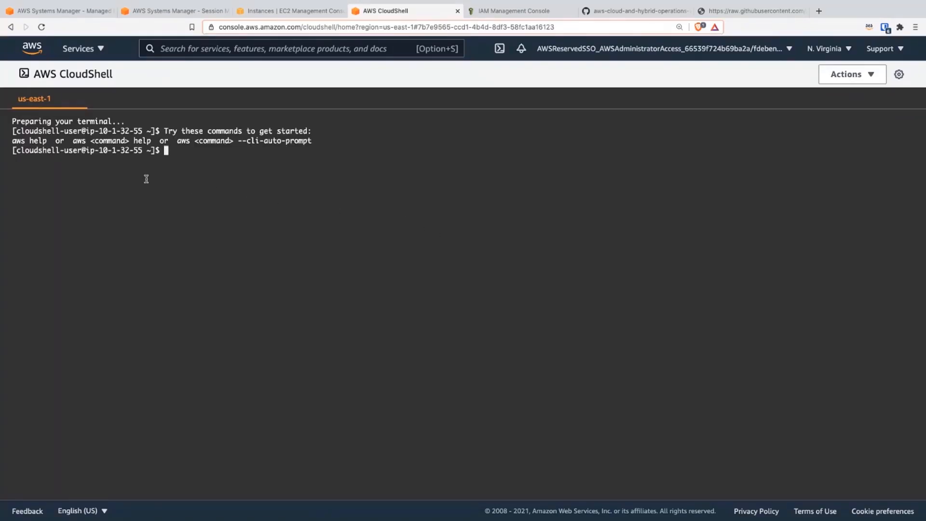
{"action": "left_click", "coordinate": [840, 77]}
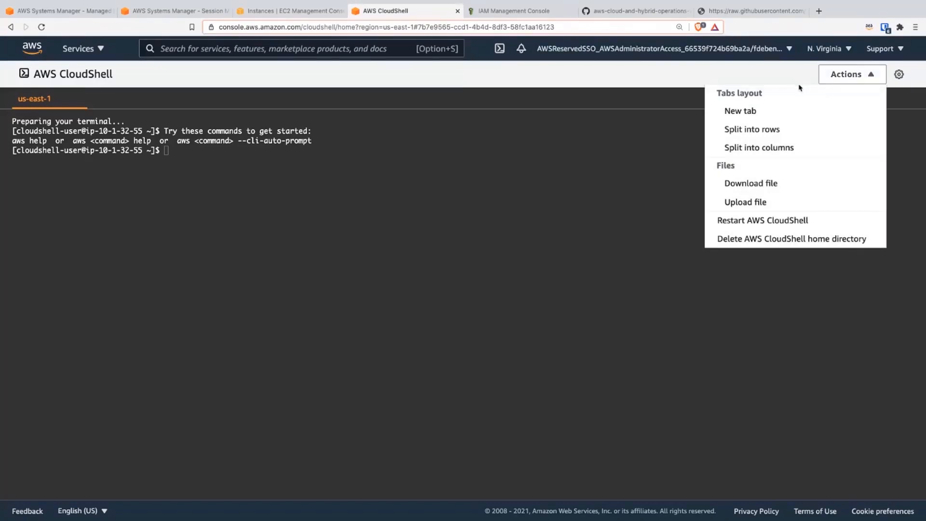
{"action": "left_click", "coordinate": [756, 204]}
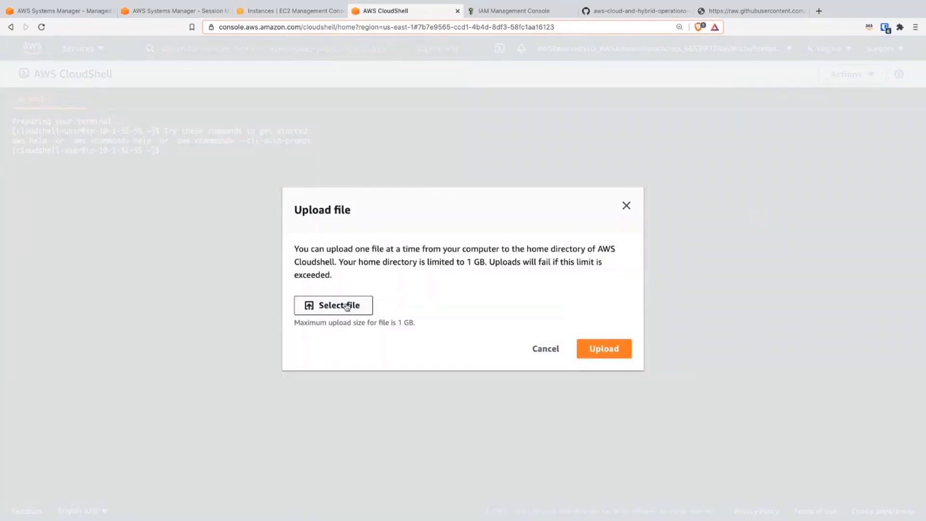
{"action": "left_click", "coordinate": [346, 307]}
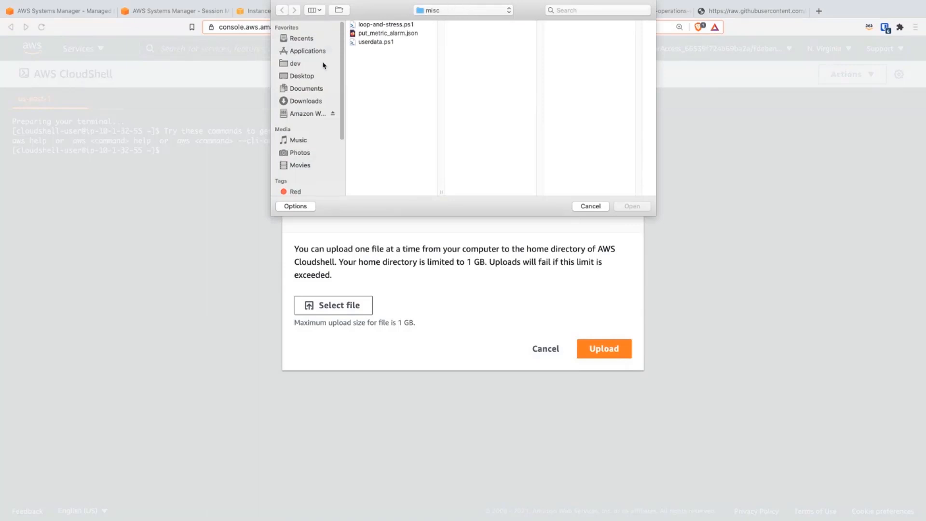
{"action": "left_click", "coordinate": [308, 76]}
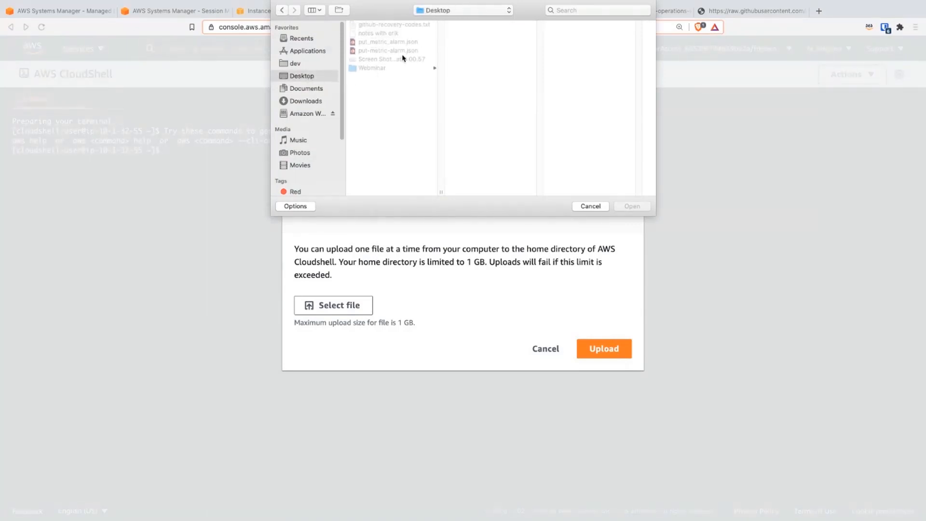
{"action": "left_click", "coordinate": [407, 43]}
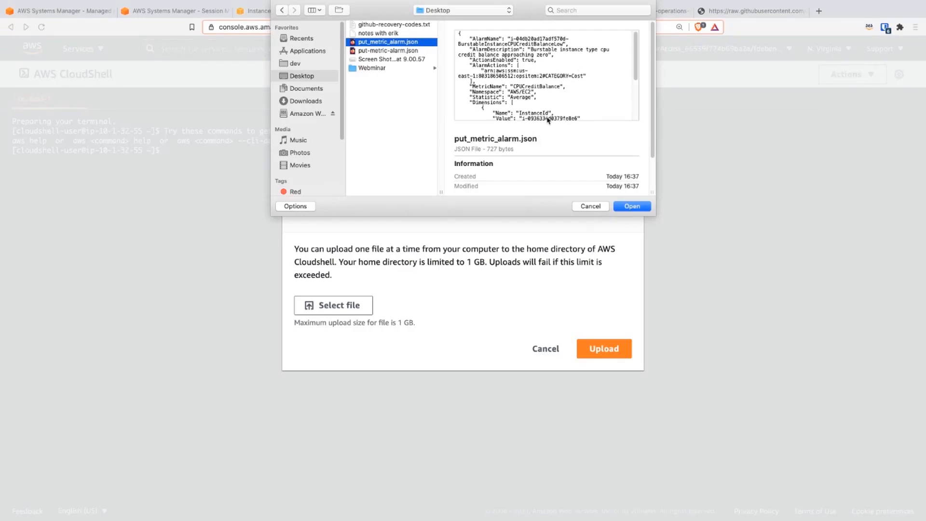
{"action": "scroll", "coordinate": [632, 76], "scroll_direction": "down", "scroll_amount": 5}
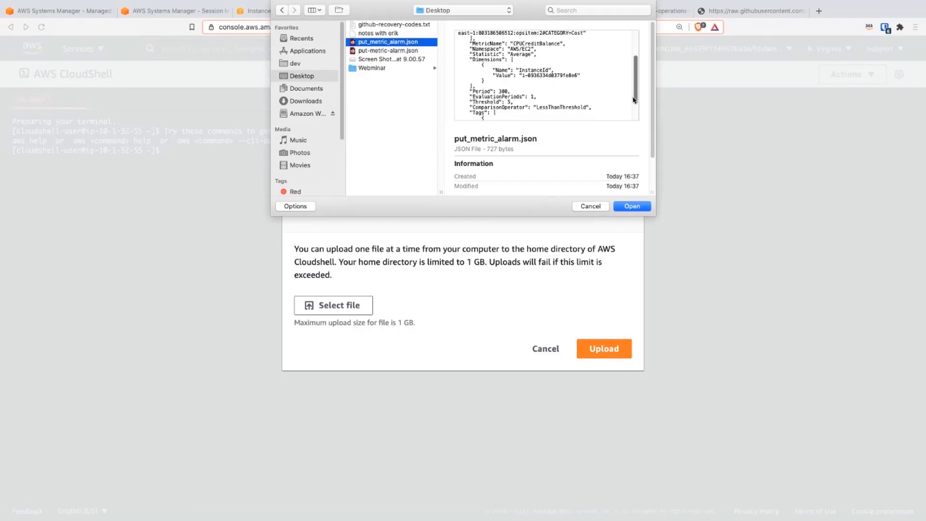
{"action": "scroll", "coordinate": [634, 70], "scroll_direction": "up", "scroll_amount": 5}
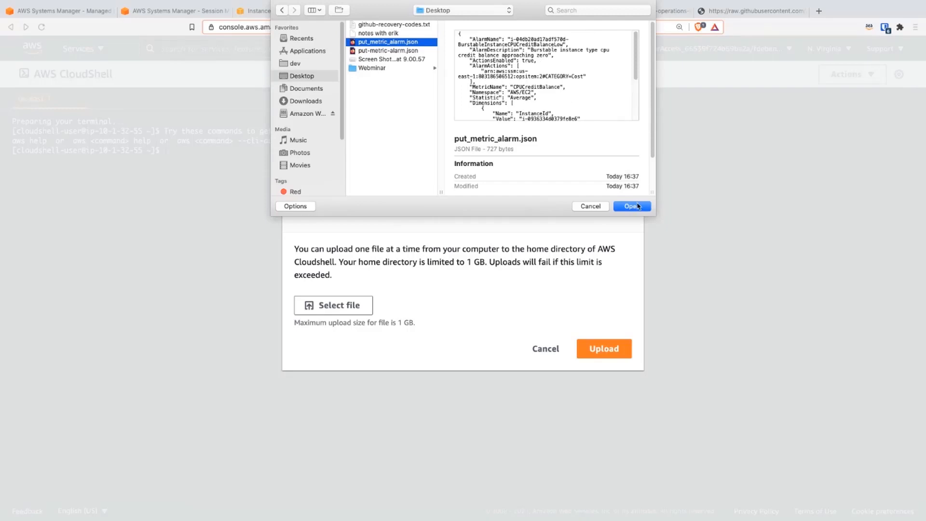
{"action": "left_click", "coordinate": [637, 206]}
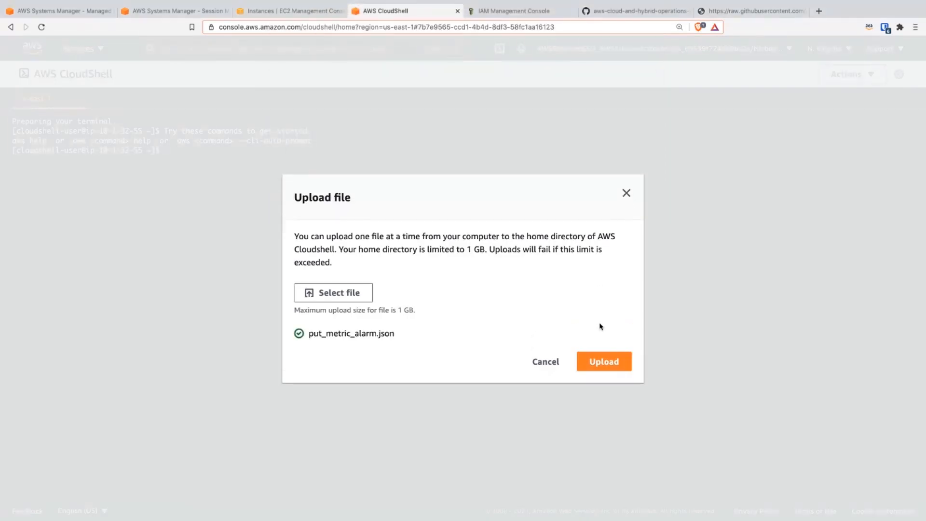
{"action": "left_click", "coordinate": [604, 361]}
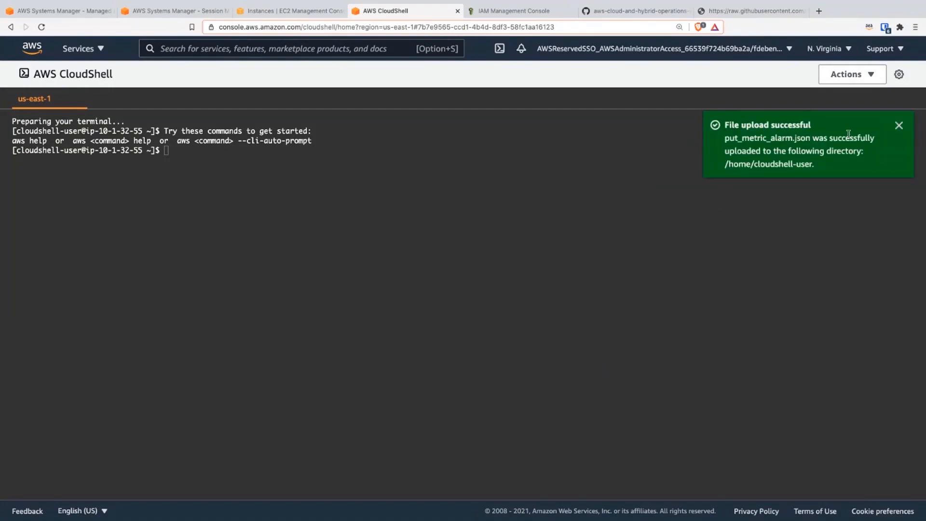
{"action": "left_click", "coordinate": [898, 125]}
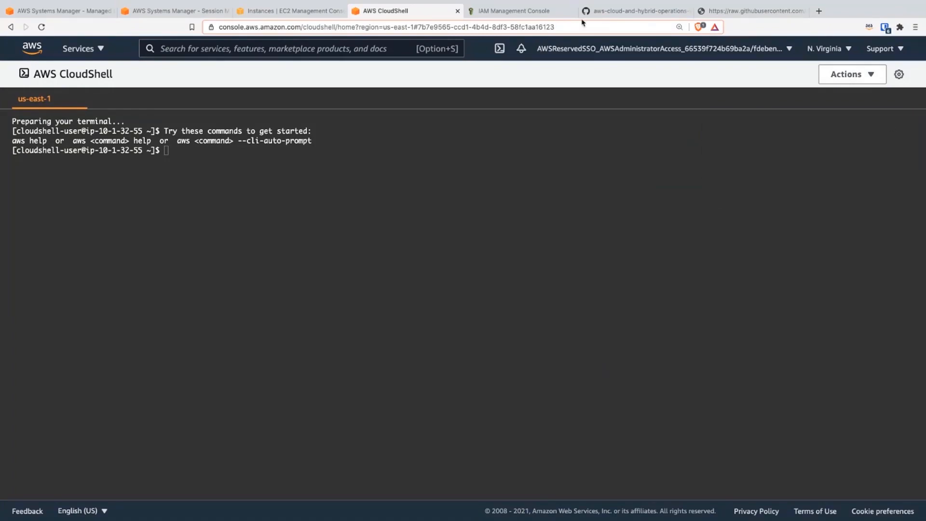
Step: In the workshop guide, find the command that creates the CloudWatch alarm from the JSON configuration file and copy it
{"action": "left_click", "coordinate": [593, 10]}
{"action": "scroll", "coordinate": [328, 377], "scroll_direction": "down", "scroll_amount": 7}
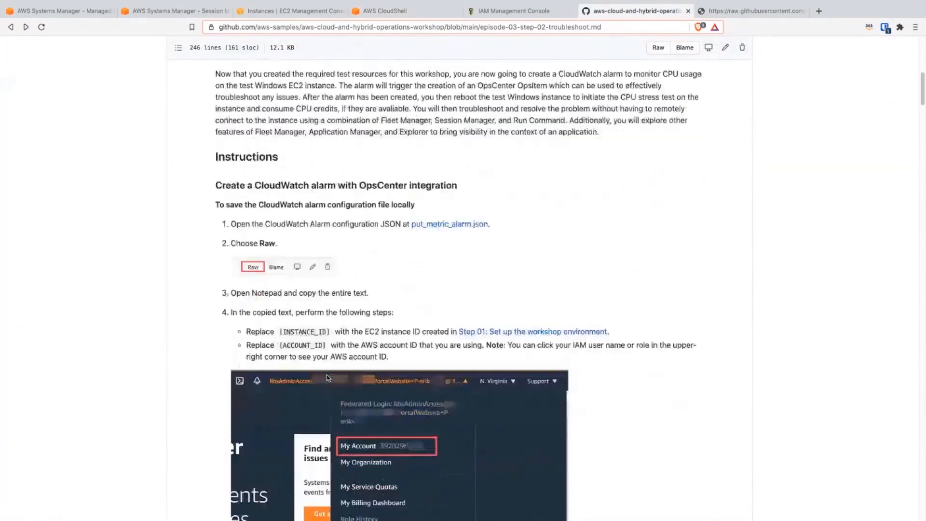
{"action": "scroll", "coordinate": [329, 379], "scroll_direction": "down", "scroll_amount": 3}
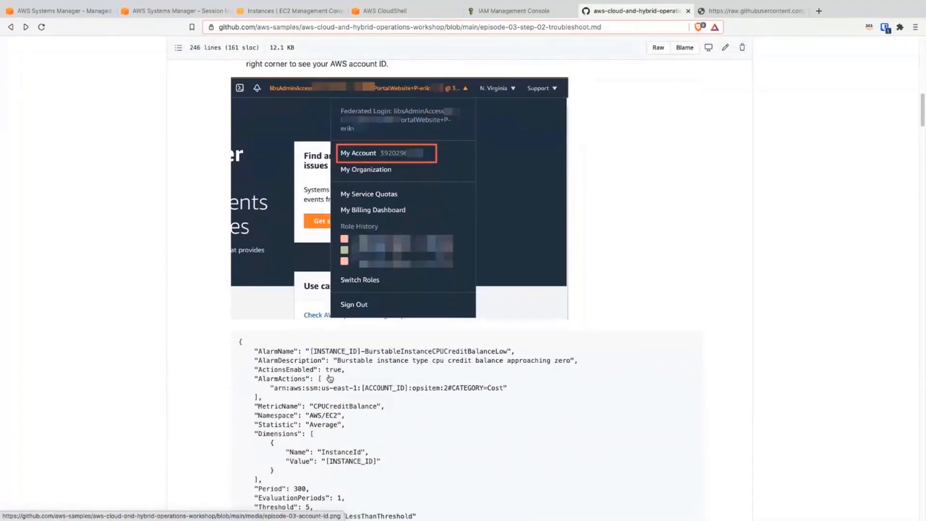
{"action": "scroll", "coordinate": [330, 379], "scroll_direction": "down", "scroll_amount": 2}
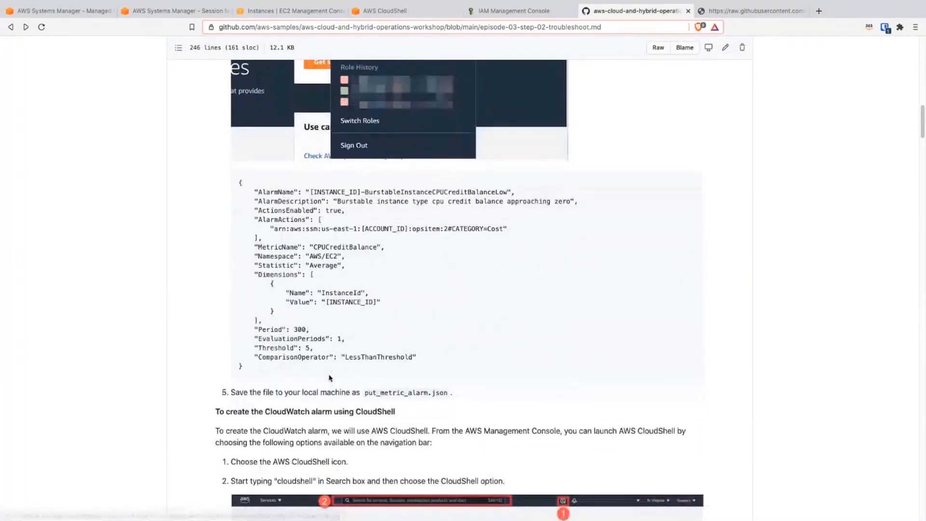
{"action": "scroll", "coordinate": [329, 378], "scroll_direction": "down", "scroll_amount": 7}
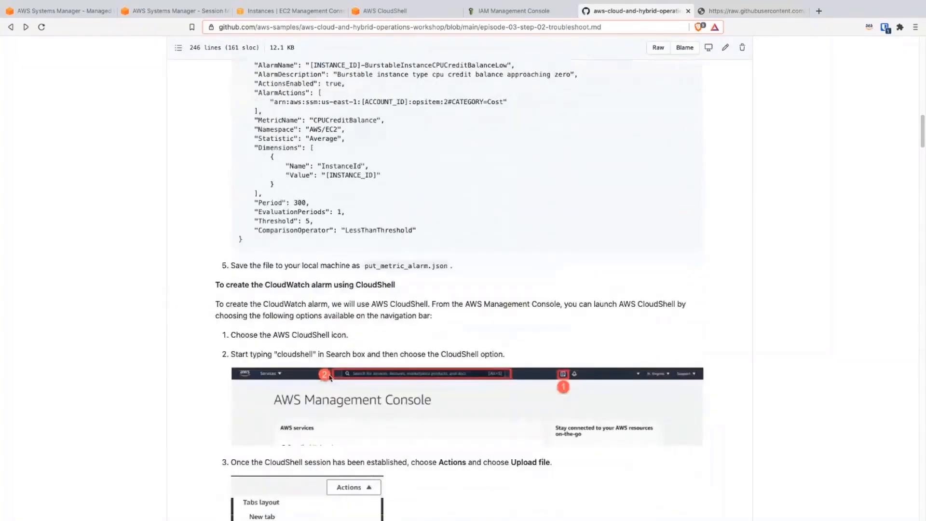
{"action": "scroll", "coordinate": [330, 375], "scroll_direction": "down", "scroll_amount": 1}
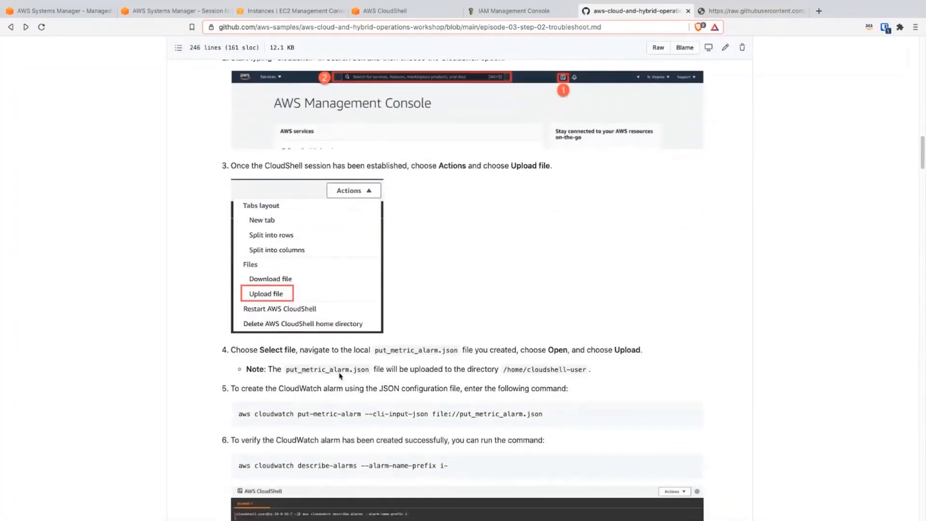
{"action": "left_click_drag", "start_coordinate": [545, 417], "coordinate": [239, 416]}
{"action": "key", "text": "super+c"}
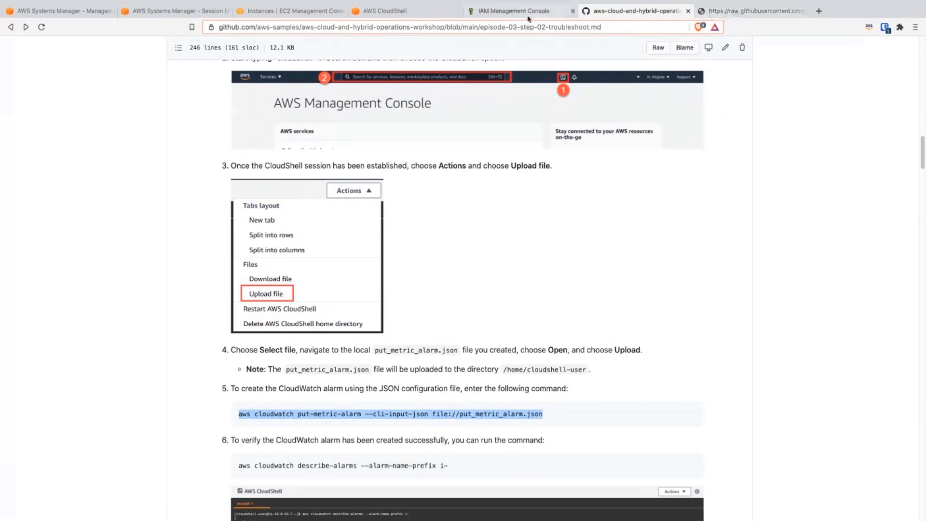
Step: In CloudShell, list the files with ls and run aws cloudwatch put-metric-alarm --cli-input-json file://put_metric_alarm.json
{"action": "left_click", "coordinate": [401, 15]}
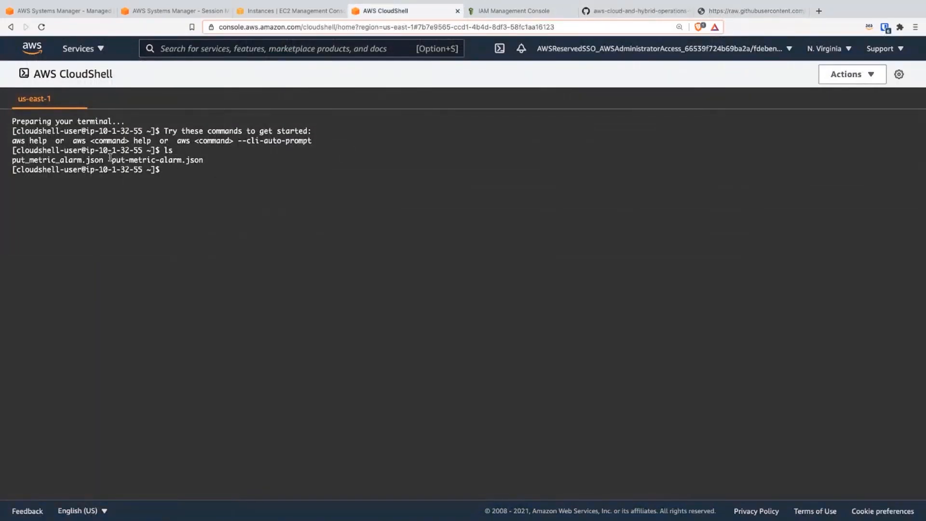
{"action": "double_click", "coordinate": [78, 162]}
{"action": "left_click", "coordinate": [230, 200]}
{"action": "key", "text": "super+v"}
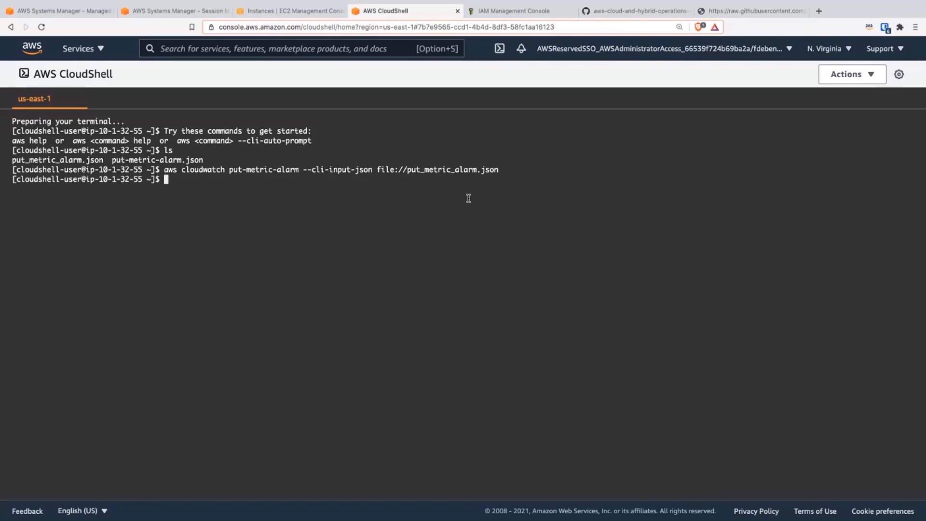
Step: In the IAM console's browser tab, search the AWS services for cloudwatch, open CloudWatch and show the list of all alarms
{"action": "left_click", "coordinate": [487, 10]}
{"action": "left_click", "coordinate": [268, 50]}
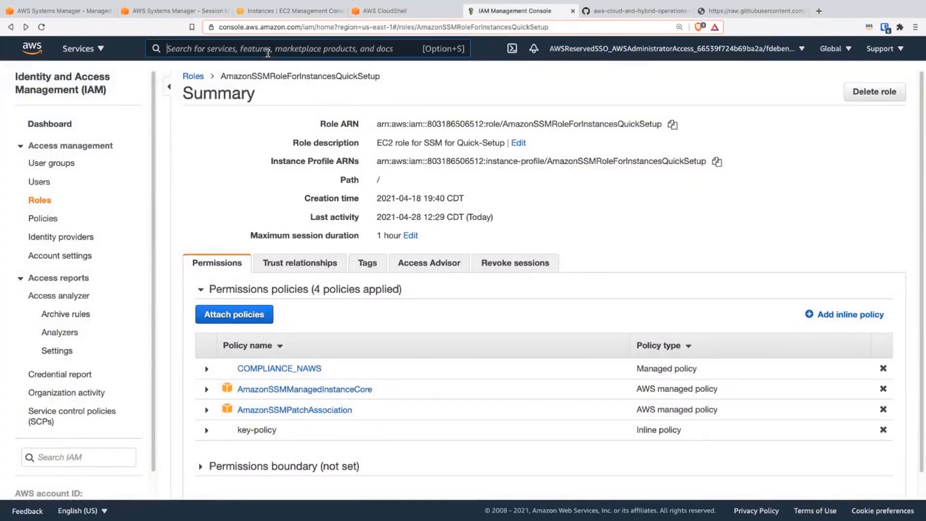
{"action": "type", "text": "cloudwatch"}
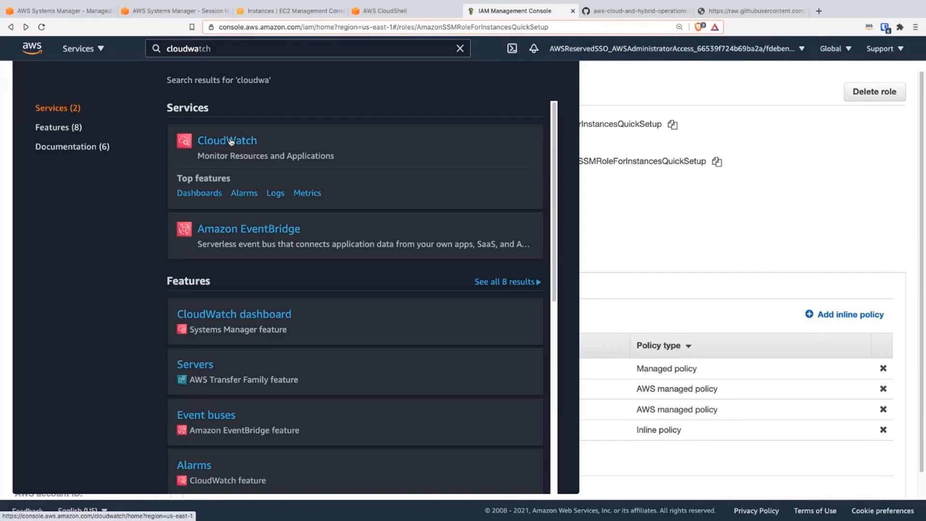
{"action": "left_click", "coordinate": [231, 141]}
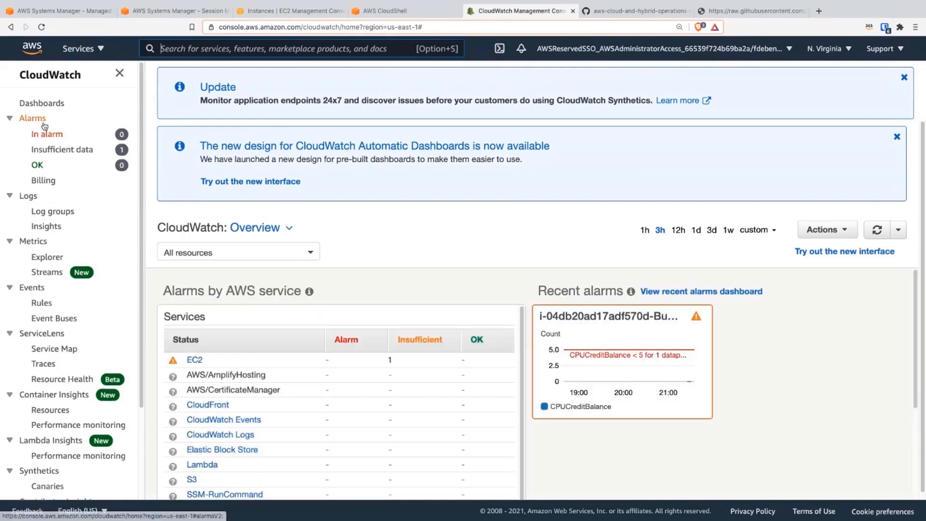
{"action": "left_click", "coordinate": [36, 118]}
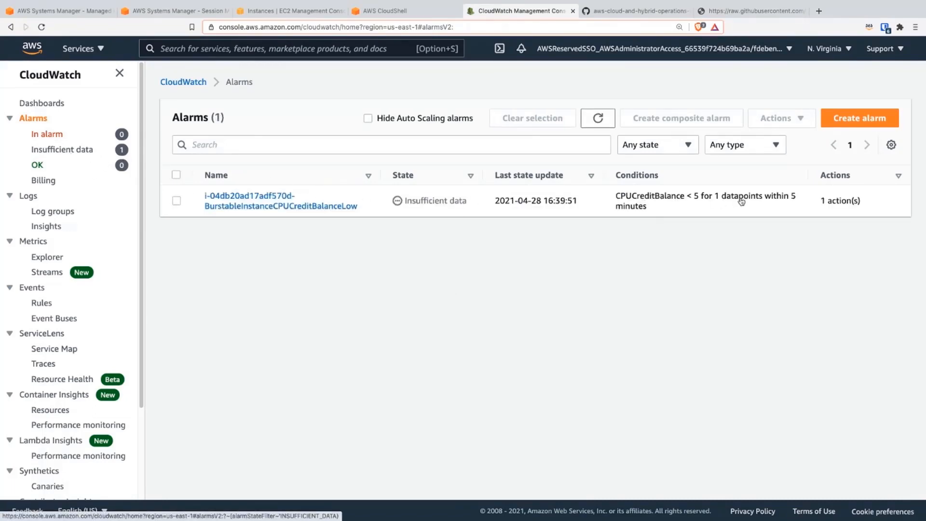
Step: Open the BurstableInstanceCPUCreditBalanceLow alarm and examine its graph, details and the severity and category of its OpsItem action
{"action": "left_click", "coordinate": [286, 207]}
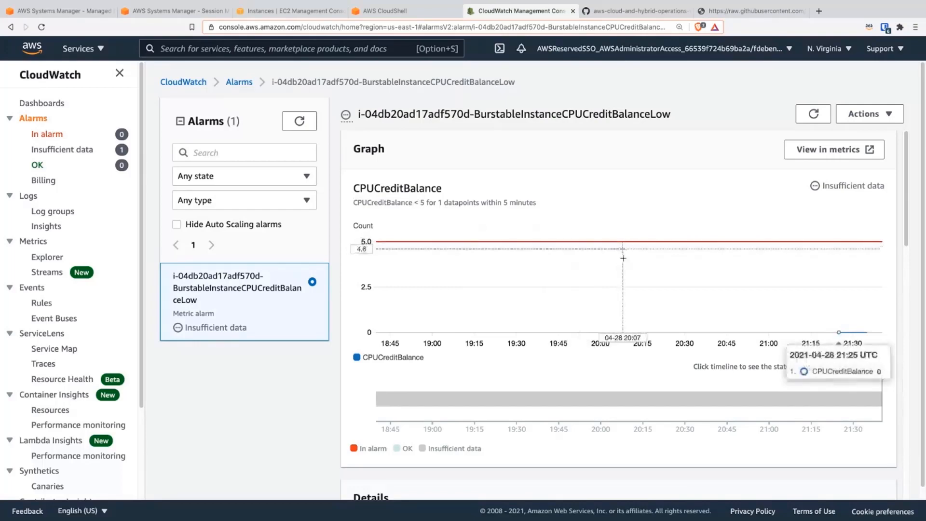
{"action": "scroll", "coordinate": [345, 291], "scroll_direction": "down", "scroll_amount": 3}
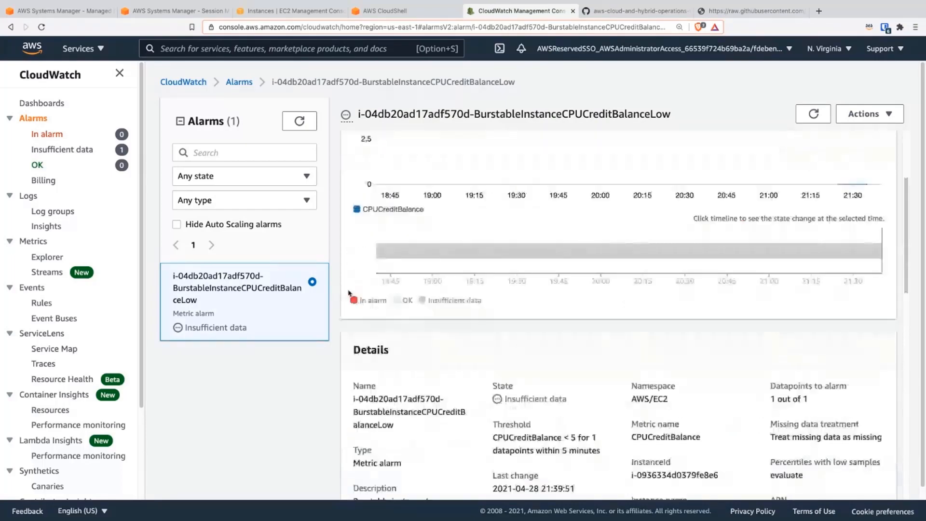
{"action": "scroll", "coordinate": [379, 299], "scroll_direction": "down", "scroll_amount": 3}
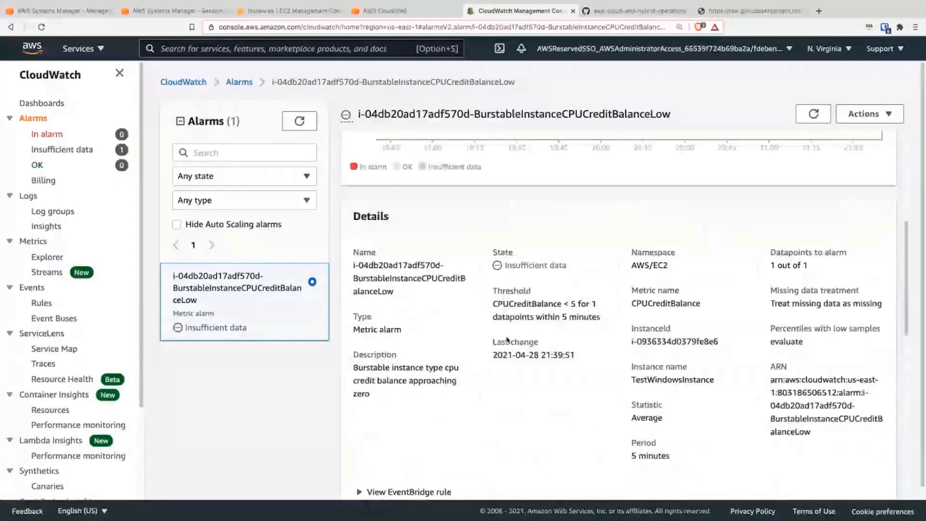
{"action": "scroll", "coordinate": [508, 340], "scroll_direction": "down", "scroll_amount": 4}
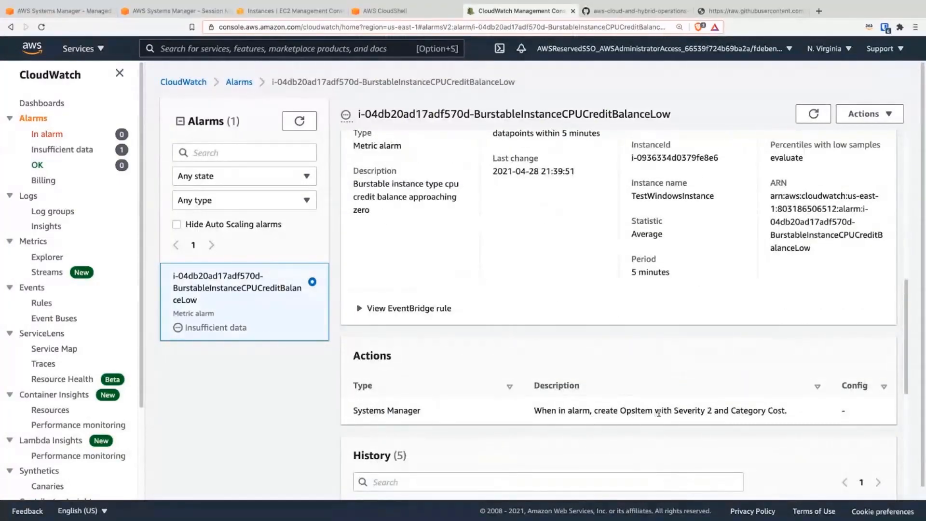
{"action": "left_click_drag", "start_coordinate": [786, 410], "coordinate": [675, 409]}
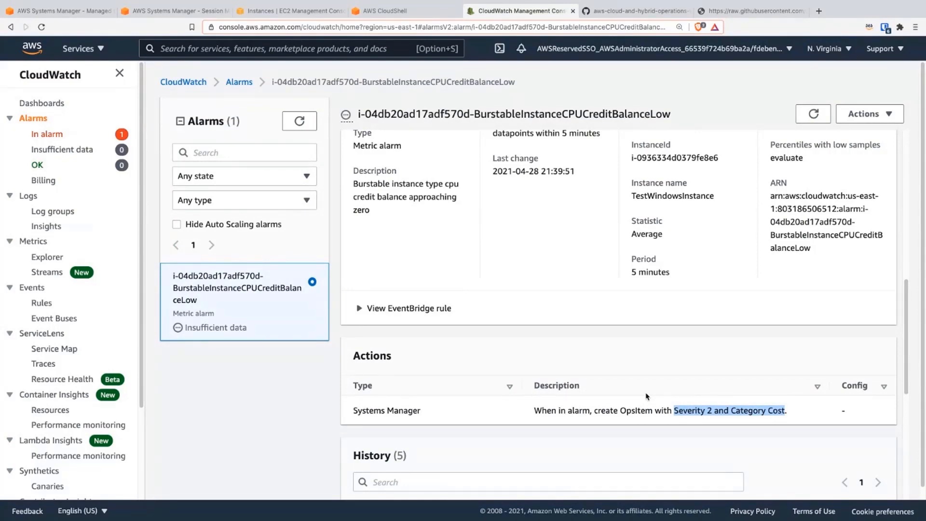
{"action": "double_click", "coordinate": [775, 411]}
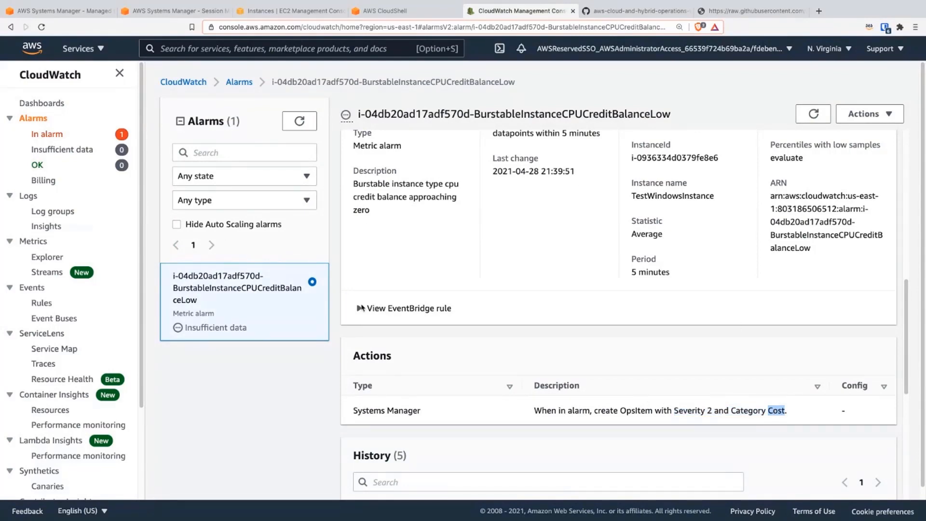
{"action": "scroll", "coordinate": [560, 318], "scroll_direction": "up", "scroll_amount": 9}
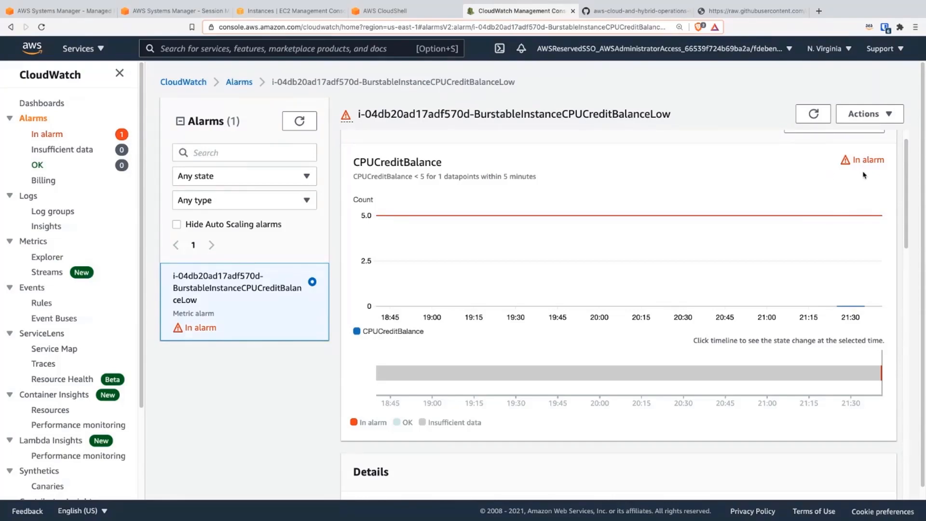
Step: Return to the Systems Manager Fleet Manager page and open OpsCenter under Operations Management
{"action": "left_click", "coordinate": [164, 10]}
{"action": "left_click", "coordinate": [60, 10]}
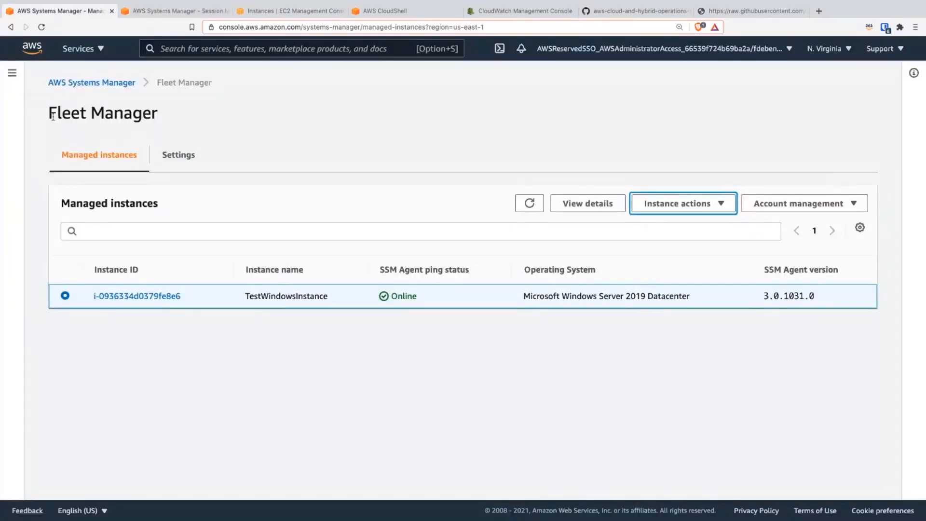
{"action": "left_click", "coordinate": [13, 144]}
{"action": "left_click", "coordinate": [39, 203]}
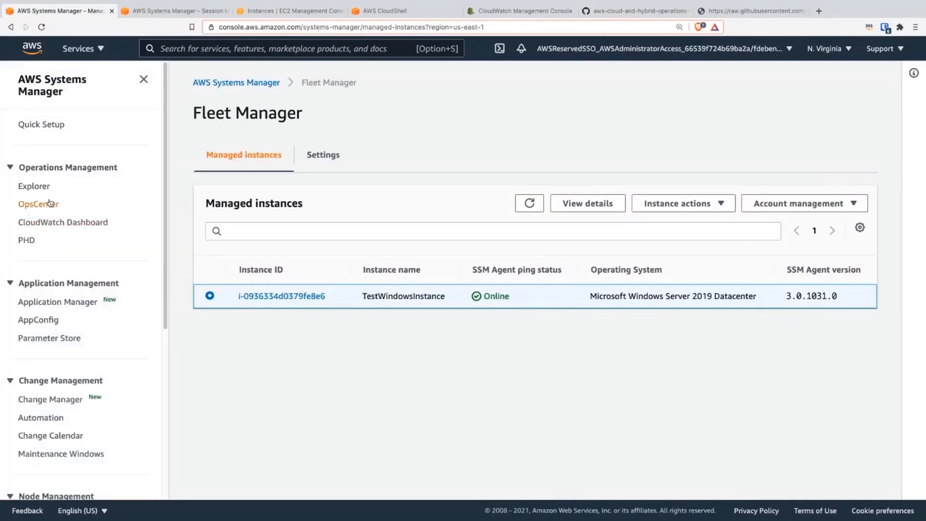
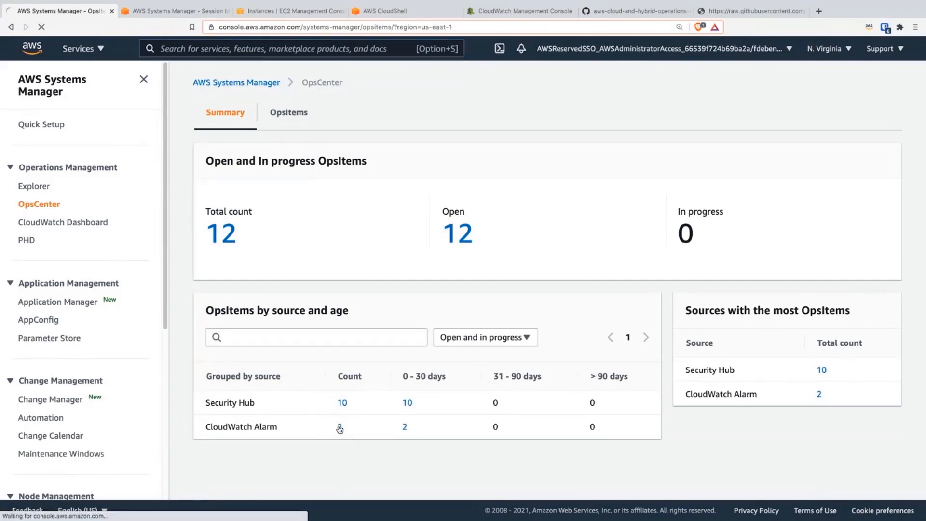
Step: Open the newest CloudWatch Alarm OpsItem from the OpsCenter summary and examine its related resources, automation executions and runbooks
{"action": "left_click", "coordinate": [339, 427]}
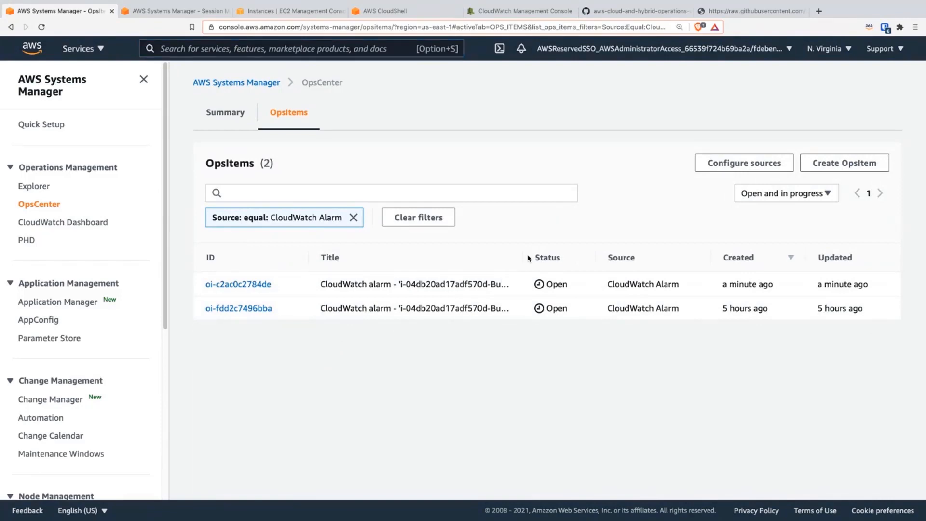
{"action": "left_click", "coordinate": [255, 286]}
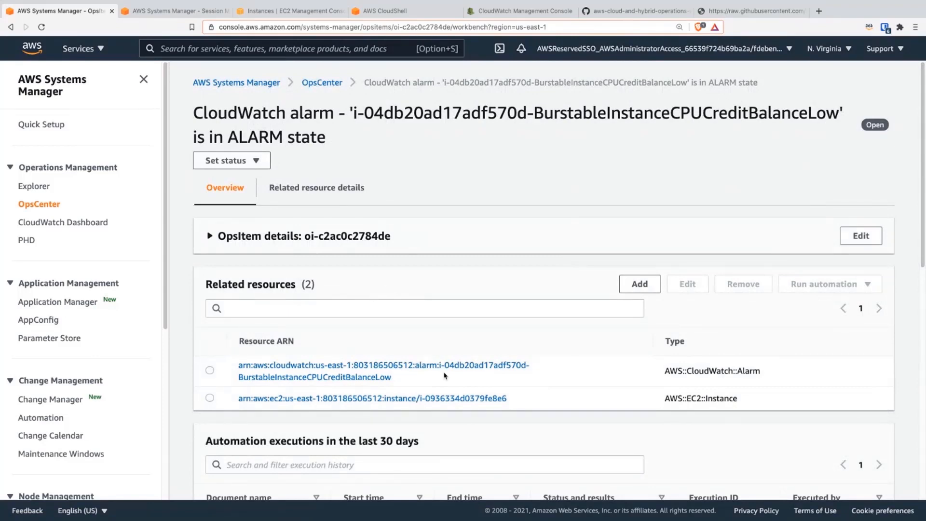
{"action": "scroll", "coordinate": [394, 341], "scroll_direction": "down", "scroll_amount": 1}
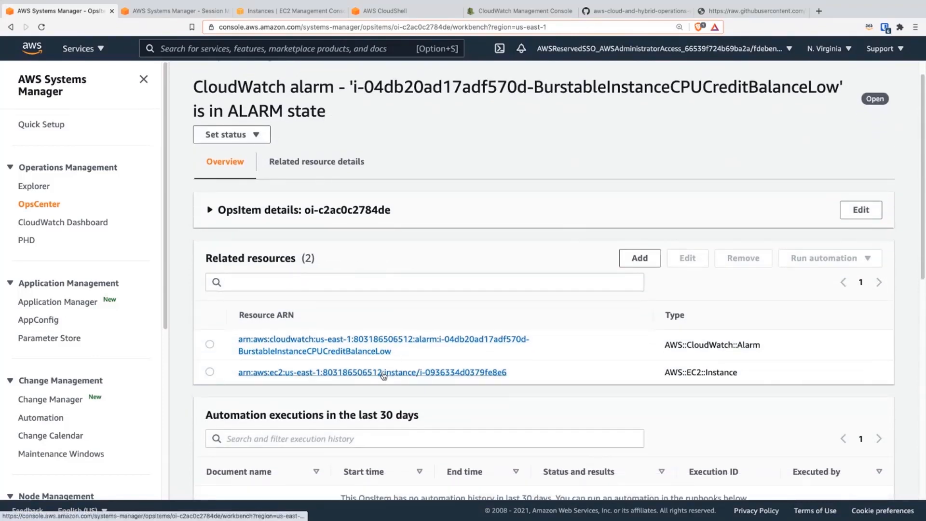
{"action": "scroll", "coordinate": [388, 372], "scroll_direction": "down", "scroll_amount": 3}
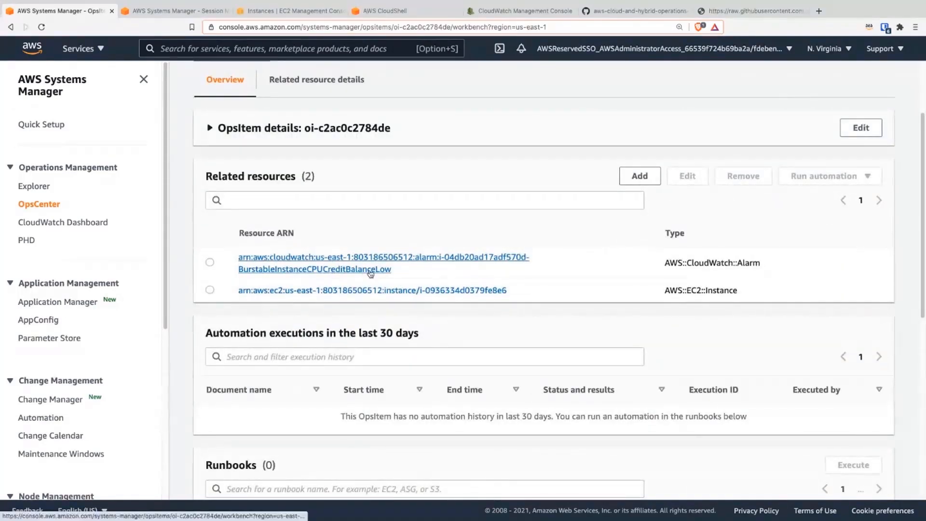
{"action": "scroll", "coordinate": [424, 357], "scroll_direction": "down", "scroll_amount": 4}
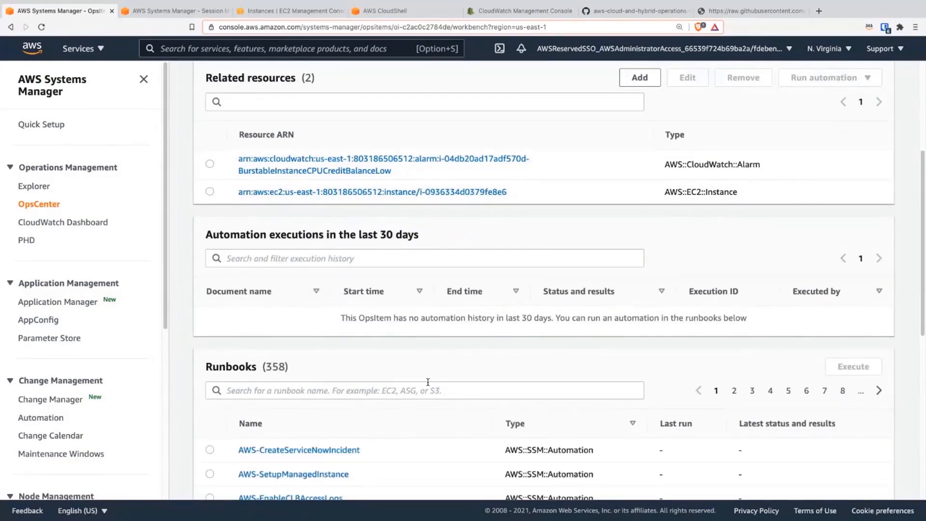
{"action": "scroll", "coordinate": [324, 400], "scroll_direction": "down", "scroll_amount": 1}
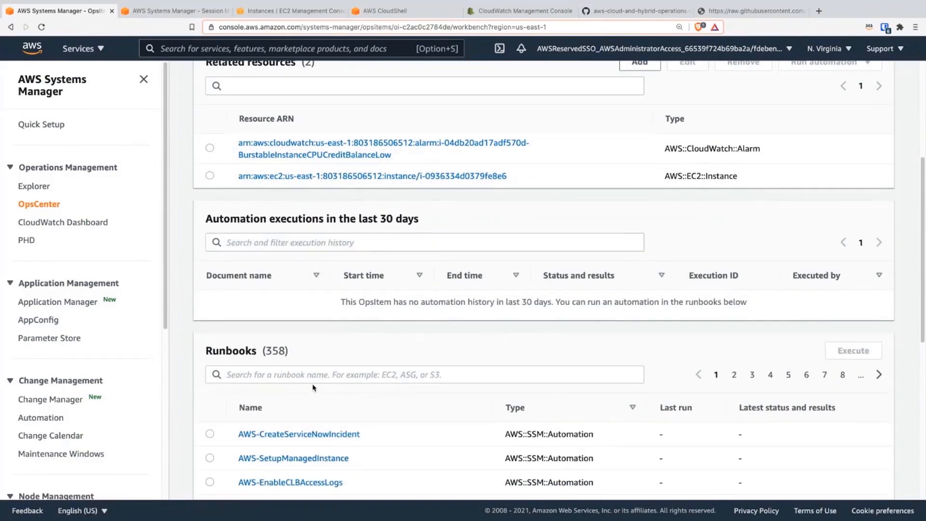
{"action": "scroll", "coordinate": [322, 348], "scroll_direction": "down", "scroll_amount": 3}
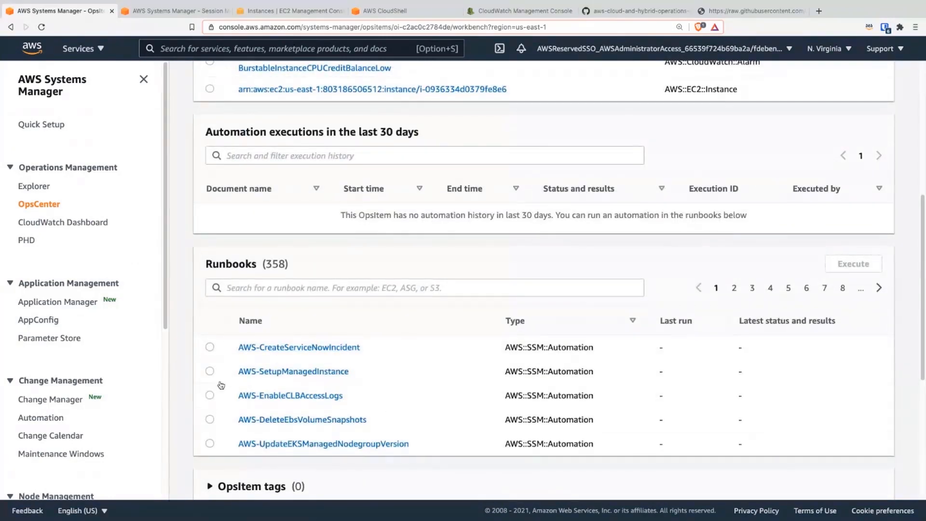
{"action": "scroll", "coordinate": [424, 344], "scroll_direction": "down", "scroll_amount": 1}
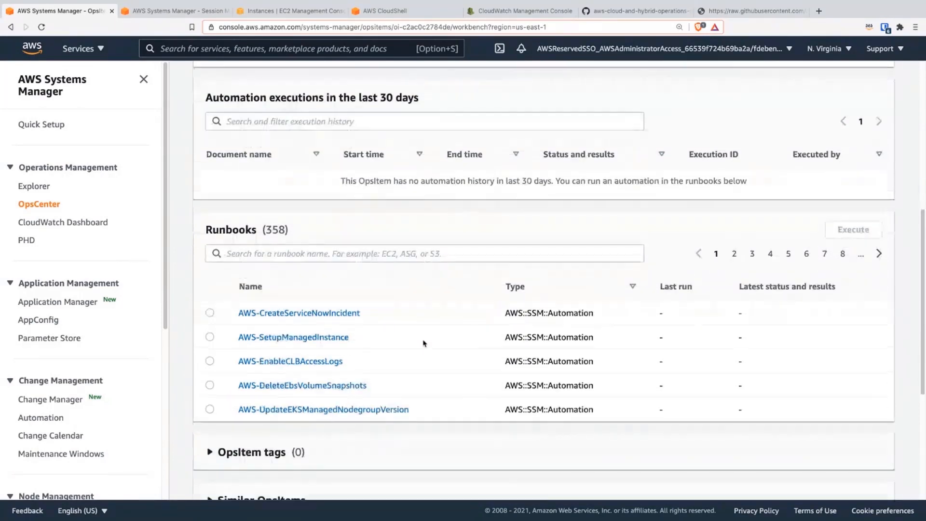
{"action": "scroll", "coordinate": [423, 347], "scroll_direction": "down", "scroll_amount": 3}
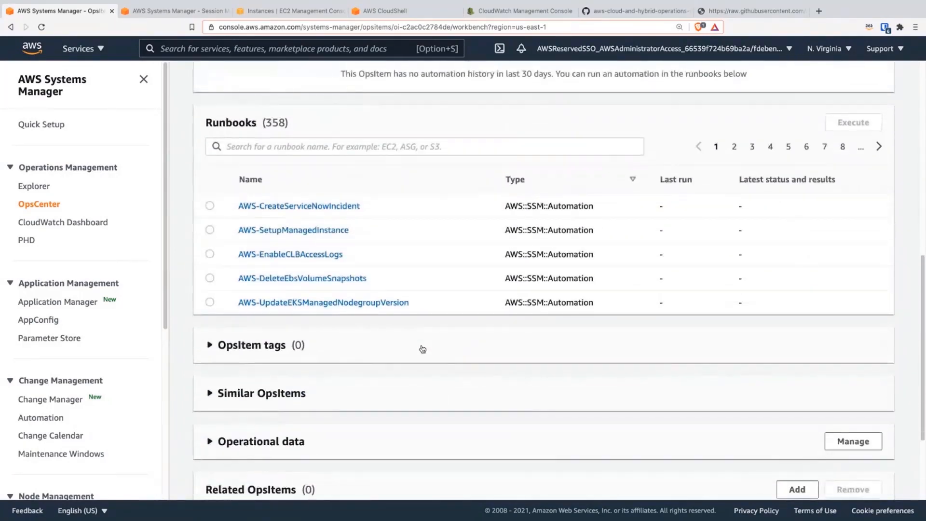
{"action": "scroll", "coordinate": [422, 348], "scroll_direction": "down", "scroll_amount": 3}
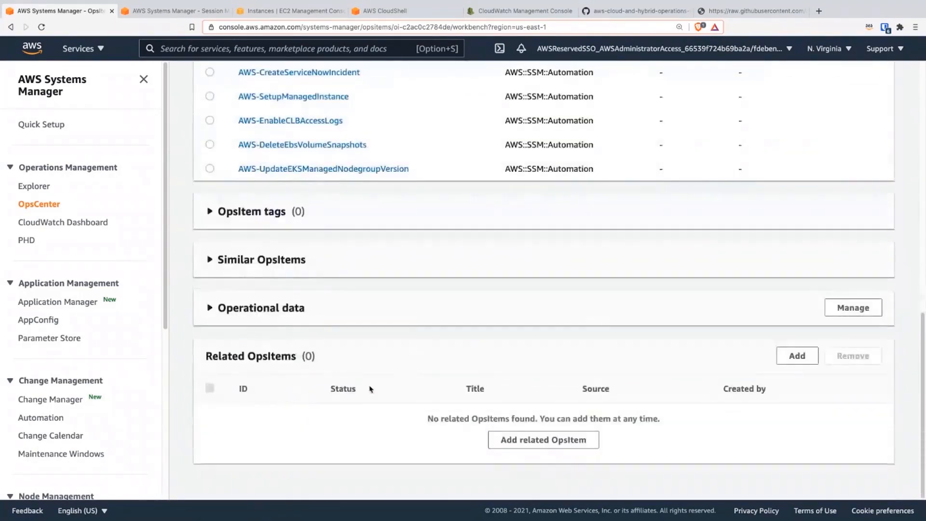
Step: Review the OpsItem's Similar OpsItems and Operational data sections, collapsing each one after viewing
{"action": "left_click", "coordinate": [278, 258]}
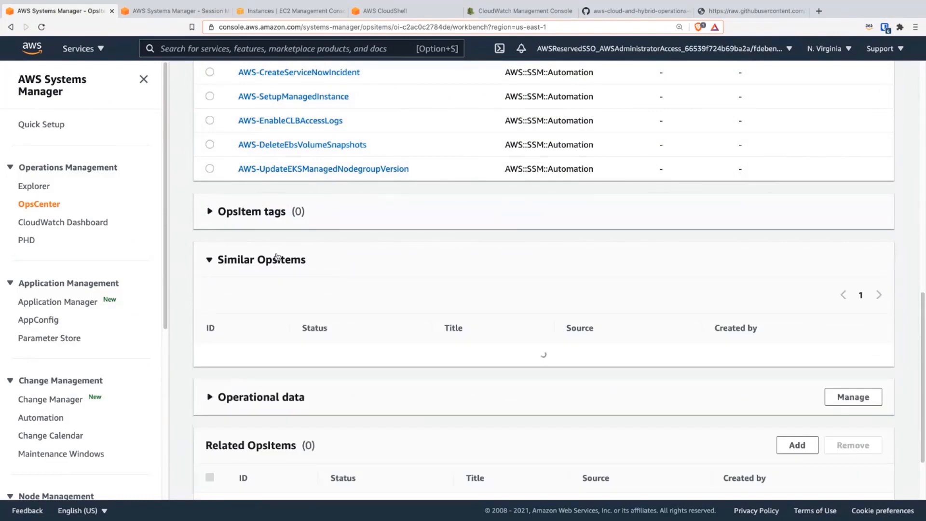
{"action": "left_click", "coordinate": [313, 264]}
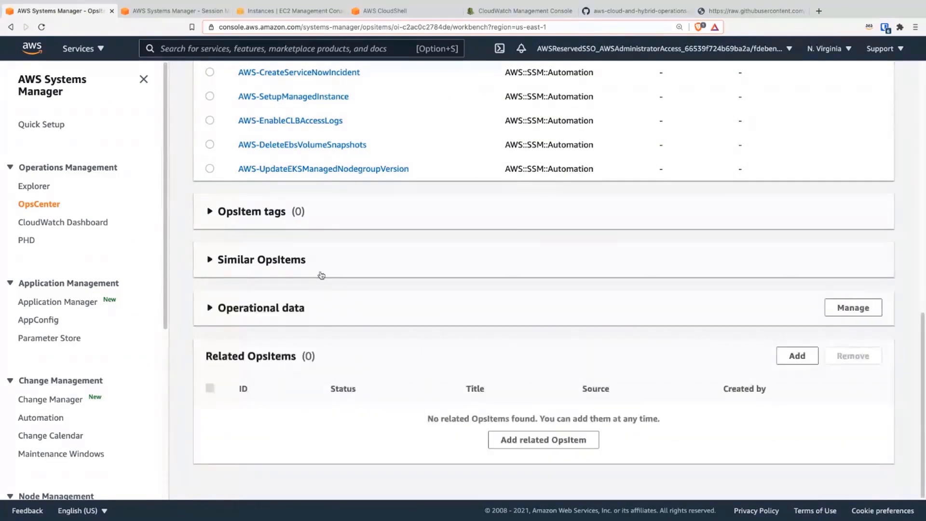
{"action": "left_click", "coordinate": [314, 314]}
{"action": "left_click", "coordinate": [313, 307]}
{"action": "scroll", "coordinate": [314, 309], "scroll_direction": "up", "scroll_amount": 15}
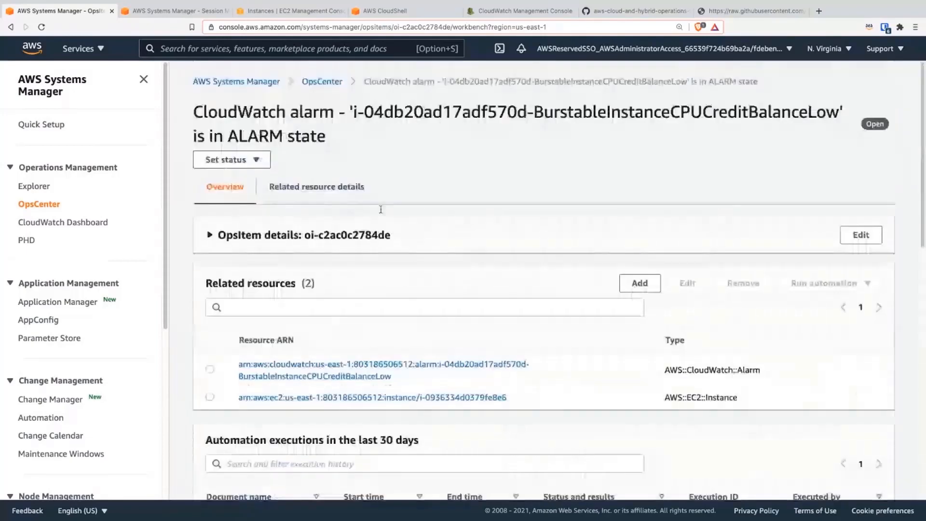
Step: Show the related resource details for the alarm and examine its other OpsItems and its resource description with the CPUCreditBalance graph
{"action": "left_click", "coordinate": [330, 193]}
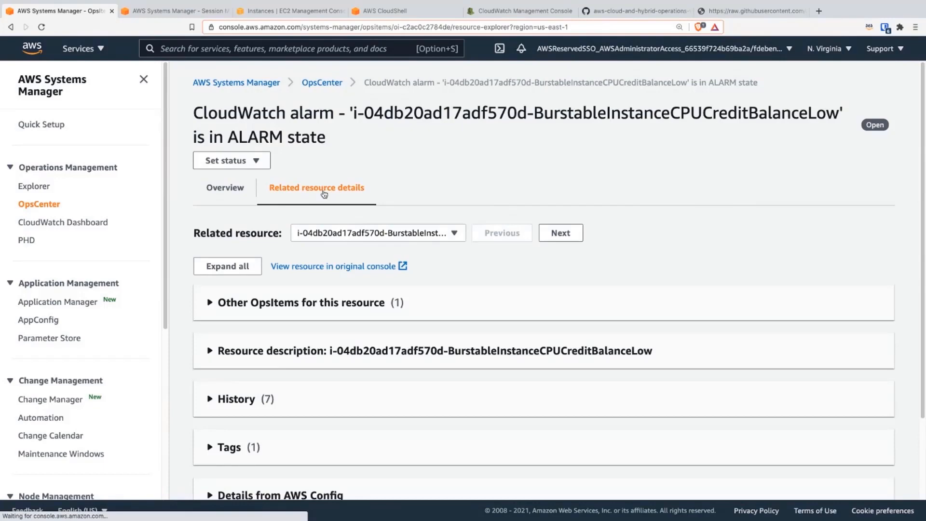
{"action": "left_click", "coordinate": [394, 303]}
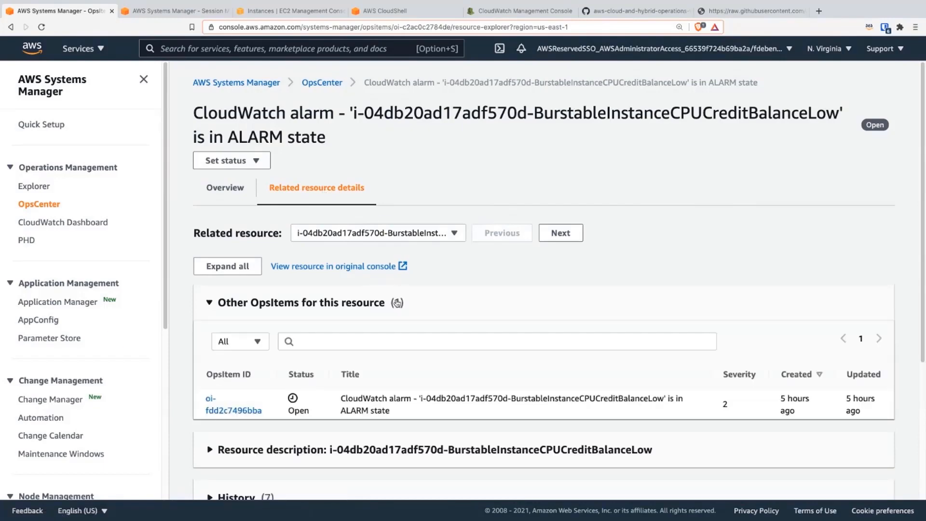
{"action": "left_click", "coordinate": [410, 440]}
{"action": "scroll", "coordinate": [410, 441], "scroll_direction": "down", "scroll_amount": 4}
{"action": "scroll", "coordinate": [410, 440], "scroll_direction": "down", "scroll_amount": 6}
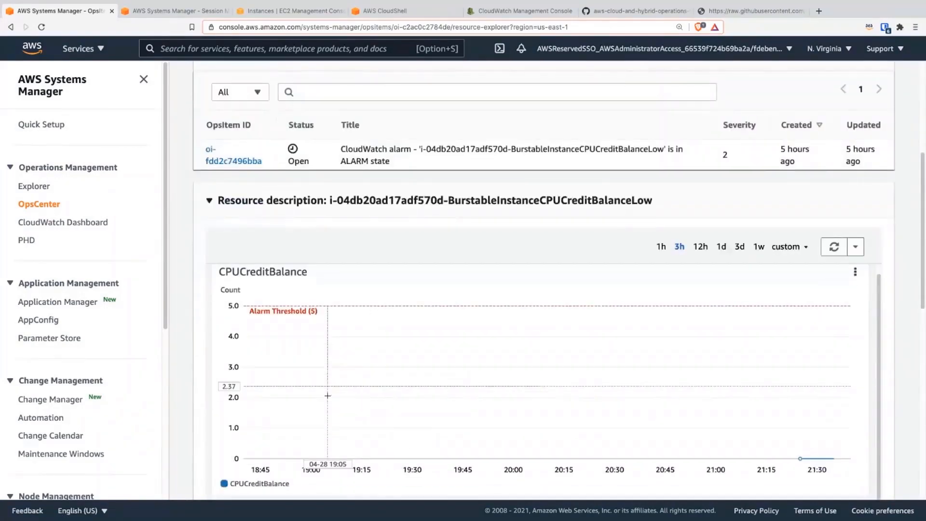
{"action": "scroll", "coordinate": [537, 367], "scroll_direction": "down", "scroll_amount": 4}
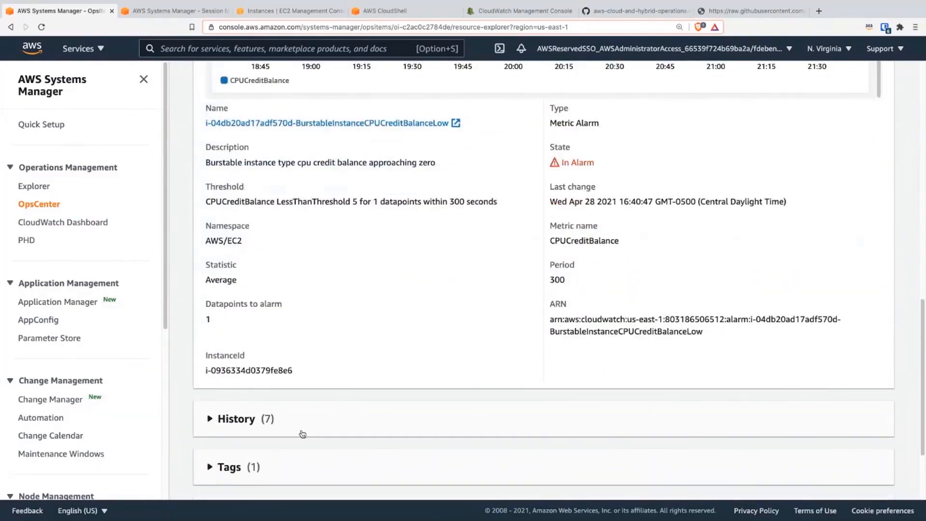
Step: Expand the alarm's History section and examine its actions, state updates and configuration updates
{"action": "left_click", "coordinate": [308, 422]}
{"action": "scroll", "coordinate": [352, 424], "scroll_direction": "down", "scroll_amount": 3}
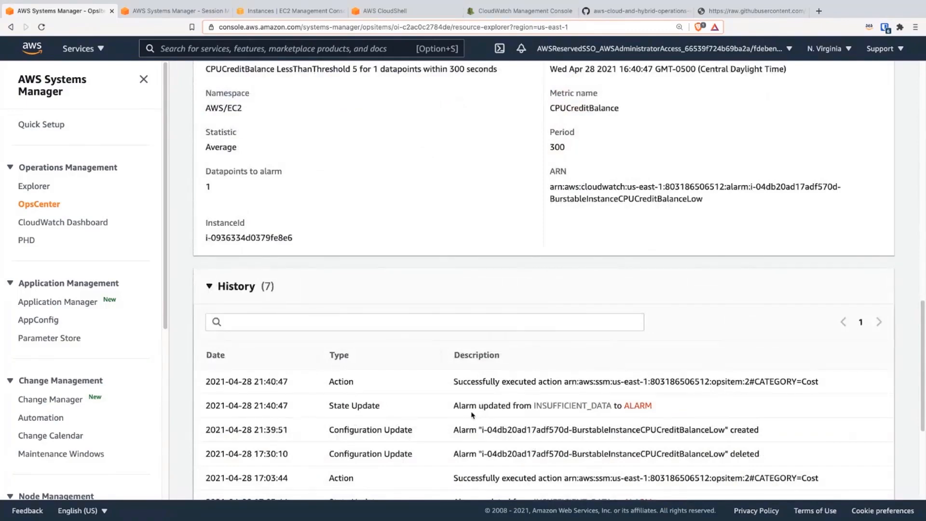
{"action": "scroll", "coordinate": [472, 415], "scroll_direction": "down", "scroll_amount": 2}
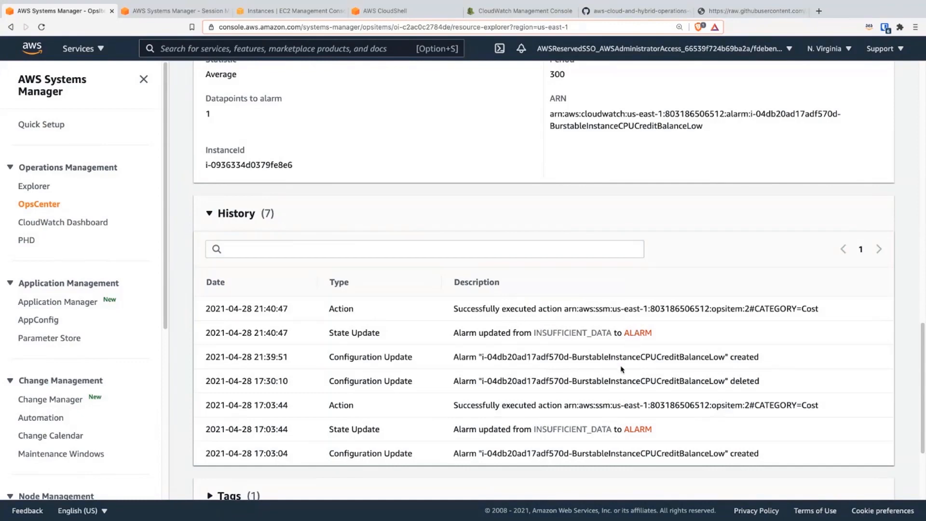
{"action": "scroll", "coordinate": [621, 368], "scroll_direction": "up", "scroll_amount": 15}
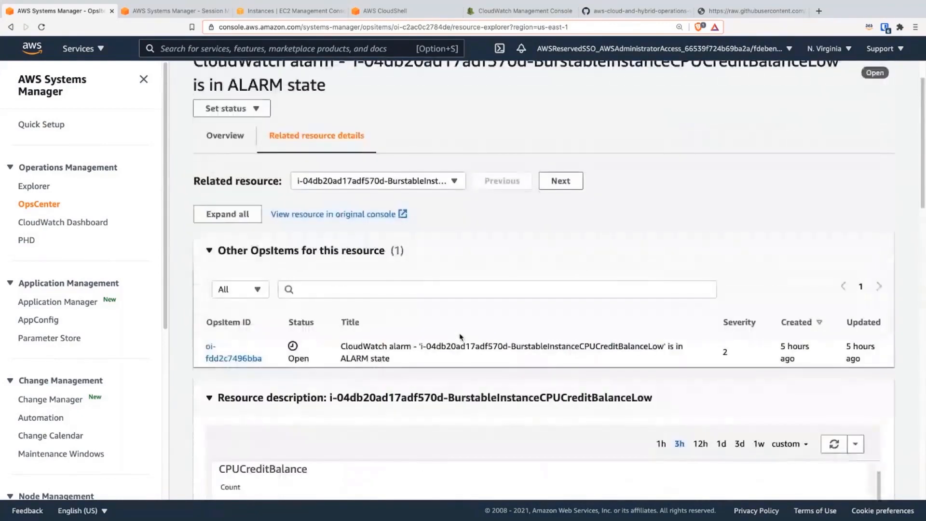
{"action": "scroll", "coordinate": [439, 215], "scroll_direction": "up", "scroll_amount": 2}
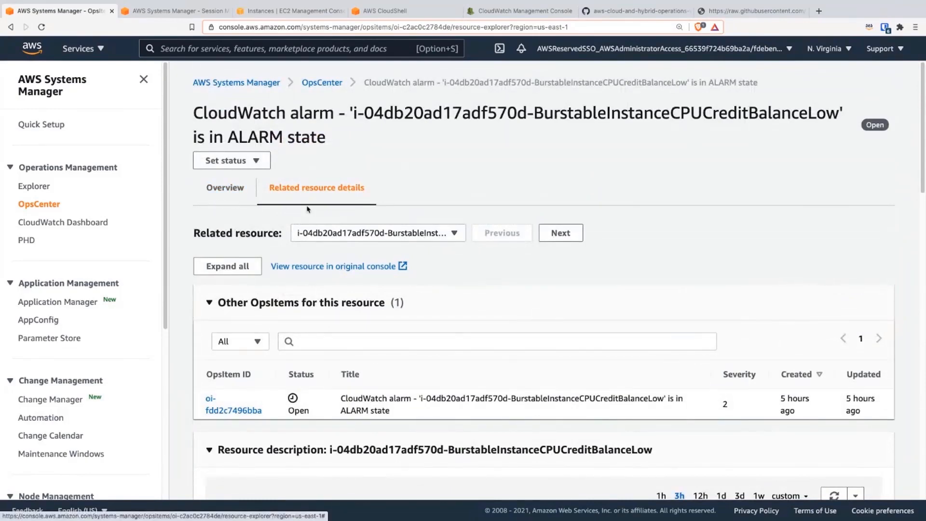
{"action": "scroll", "coordinate": [516, 399], "scroll_direction": "down", "scroll_amount": 5}
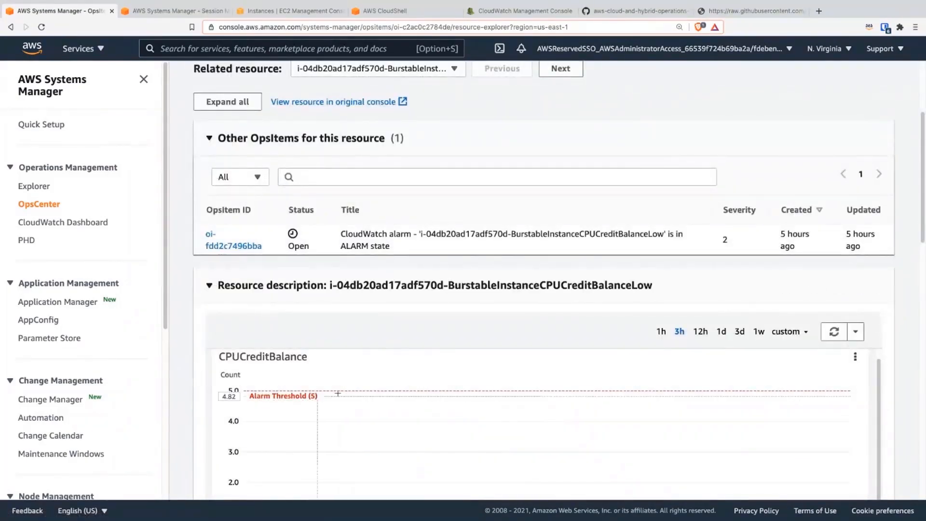
{"action": "scroll", "coordinate": [272, 214], "scroll_direction": "up", "scroll_amount": 5}
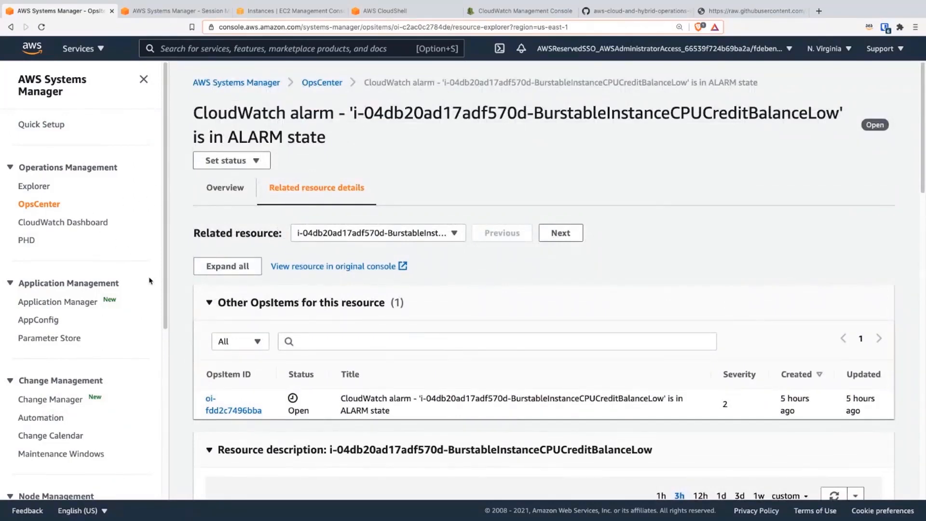
Step: Open Fleet Manager, select TestWindowsInstance and view its performance counters, examining the live CPU utilization graph
{"action": "scroll", "coordinate": [128, 292], "scroll_direction": "down", "scroll_amount": 5}
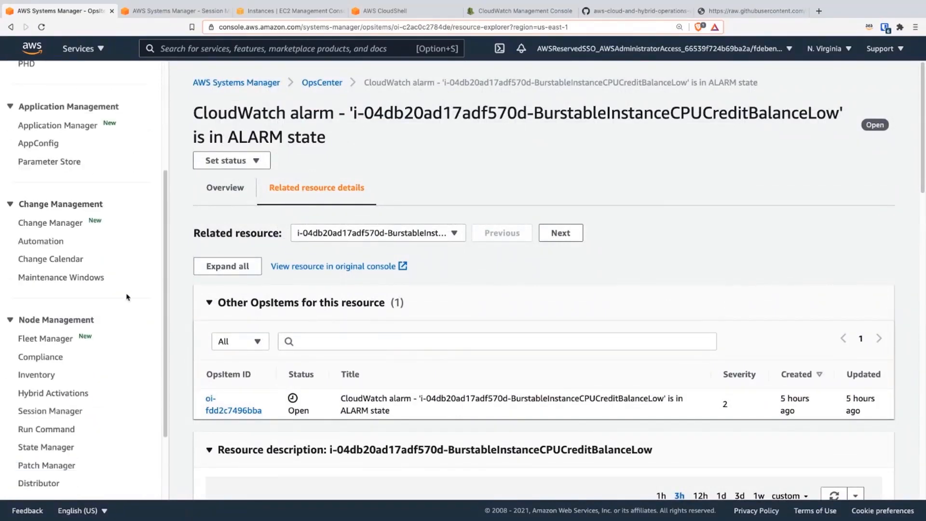
{"action": "left_click", "coordinate": [47, 339]}
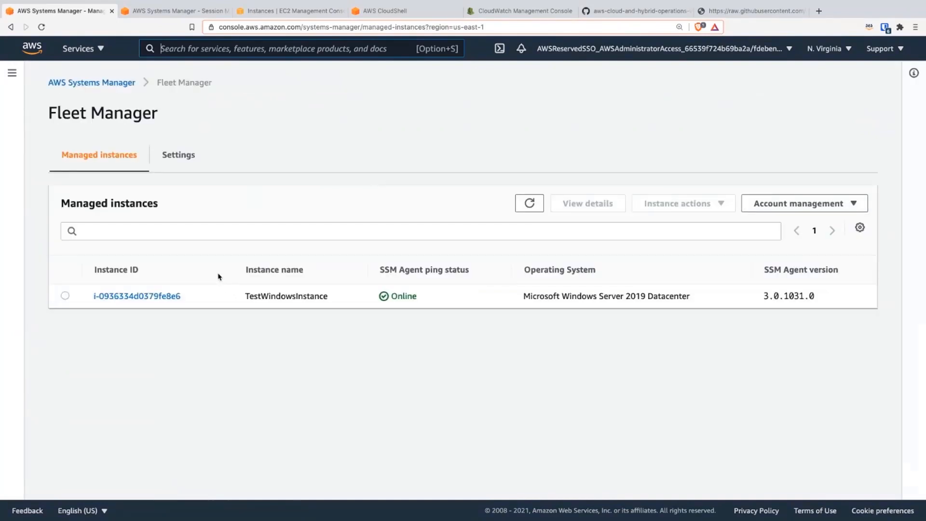
{"action": "left_click", "coordinate": [70, 296]}
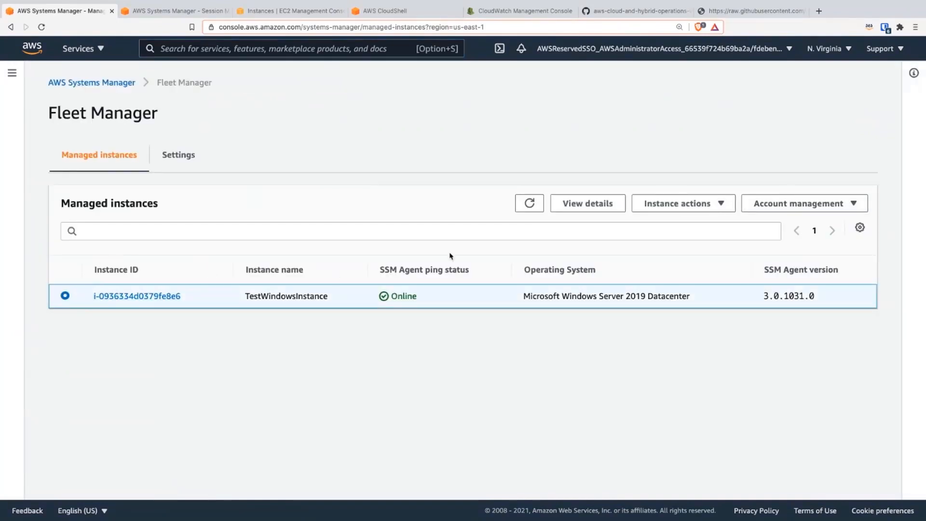
{"action": "left_click", "coordinate": [656, 208]}
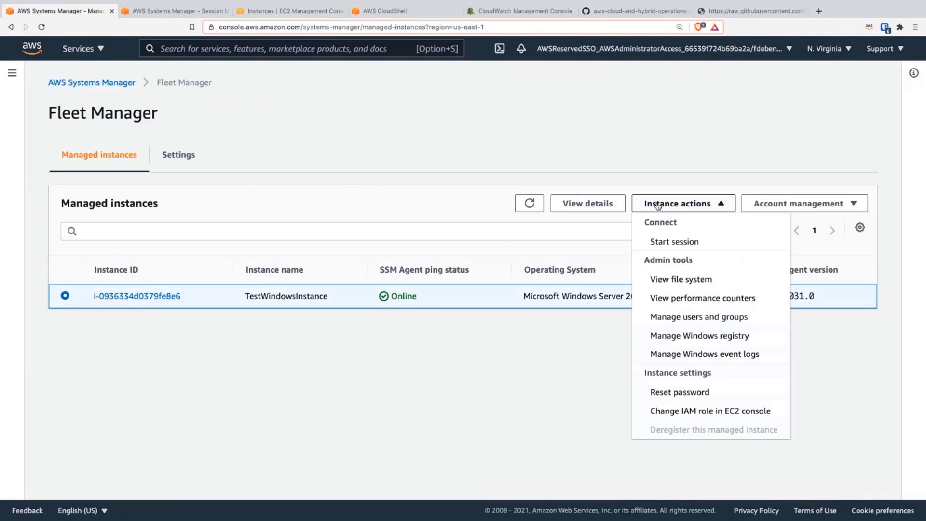
{"action": "left_click", "coordinate": [696, 298]}
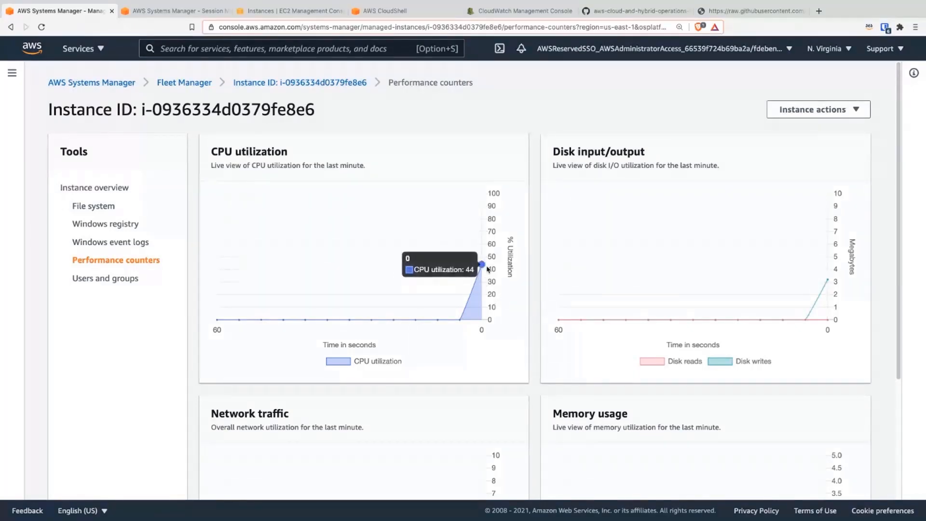
{"action": "mouse_move", "coordinate": [482, 264]}
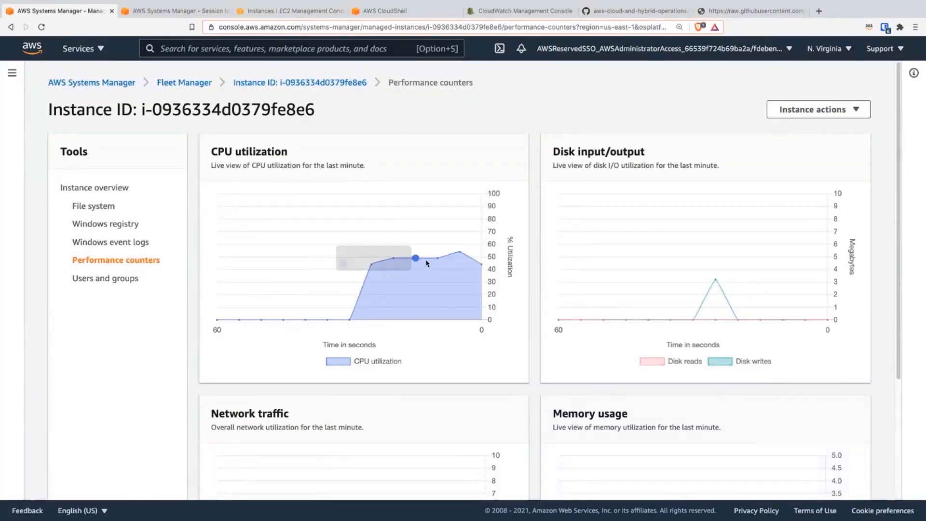
Step: Start a Session Manager session on the test Windows instance from its instance actions
{"action": "left_click", "coordinate": [839, 116]}
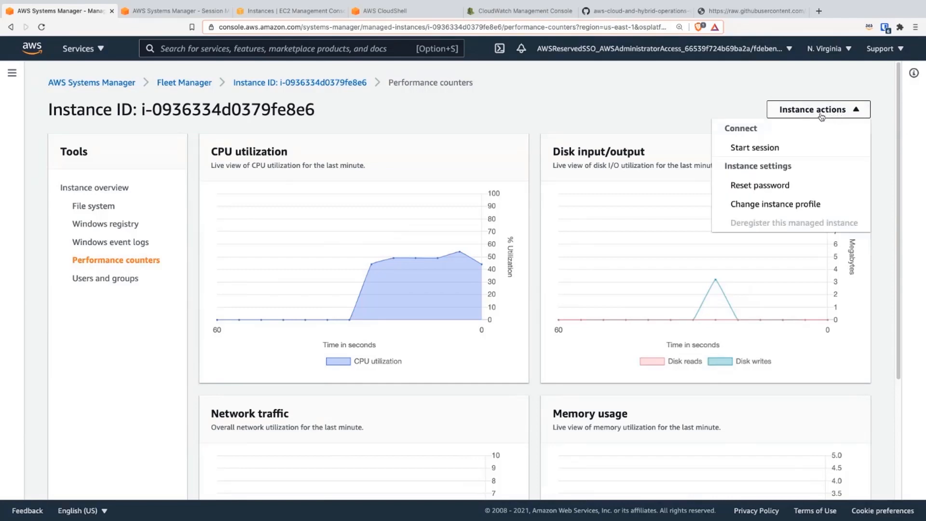
{"action": "left_click", "coordinate": [763, 150]}
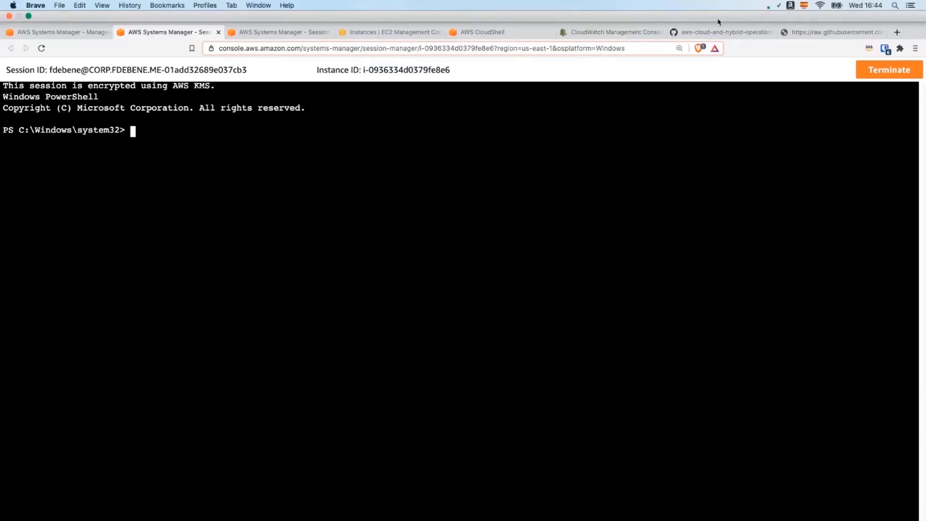
Step: Copy the Get-Process command from the workshop guide's "Use PowerShell to determine process CPU usage" section
{"action": "left_click", "coordinate": [713, 13]}
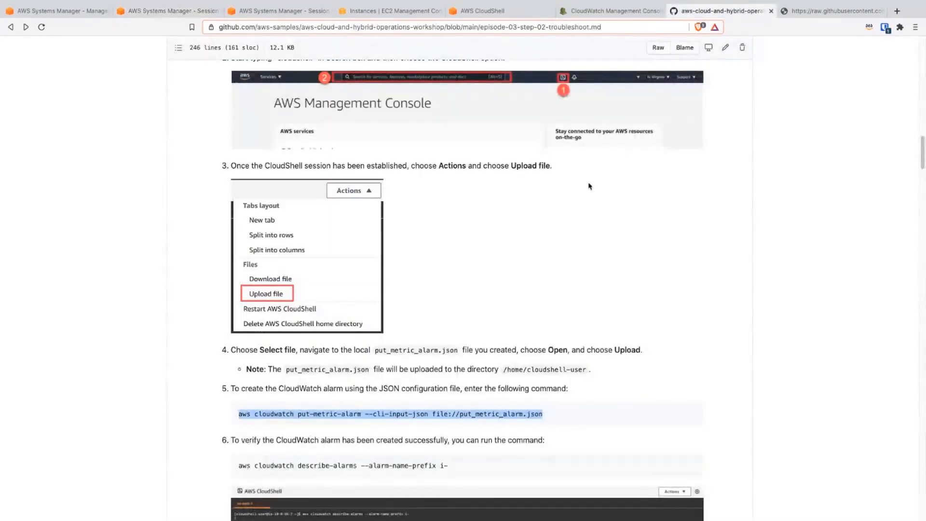
{"action": "scroll", "coordinate": [434, 261], "scroll_direction": "down", "scroll_amount": 6}
{"action": "scroll", "coordinate": [456, 290], "scroll_direction": "down", "scroll_amount": 14}
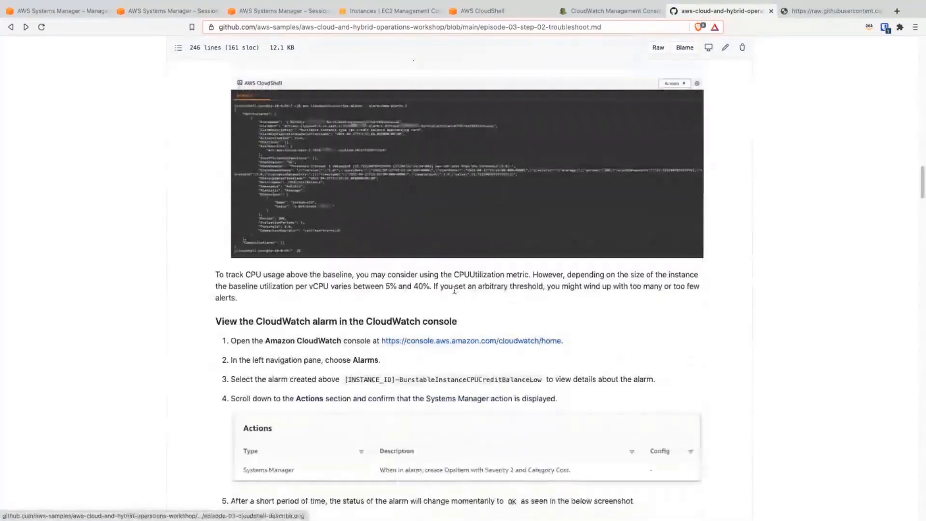
{"action": "scroll", "coordinate": [427, 310], "scroll_direction": "down", "scroll_amount": 15}
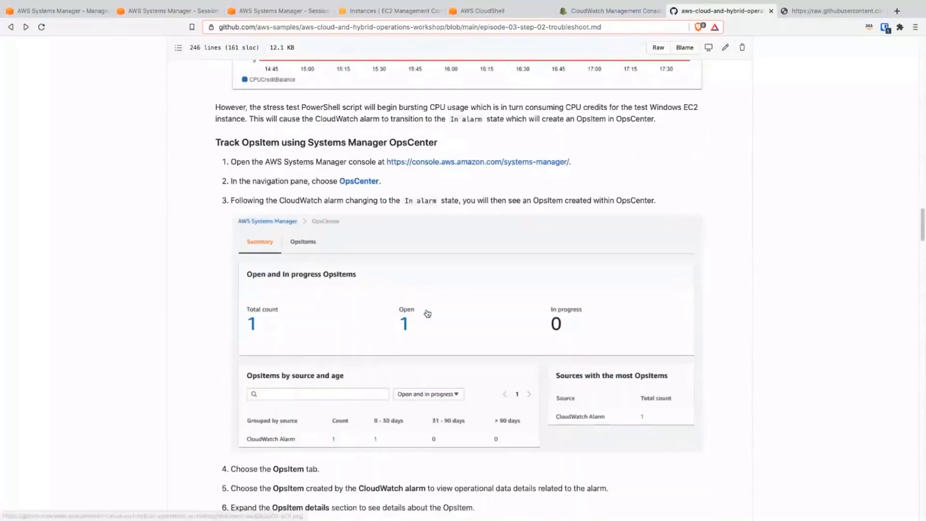
{"action": "scroll", "coordinate": [426, 313], "scroll_direction": "down", "scroll_amount": 6}
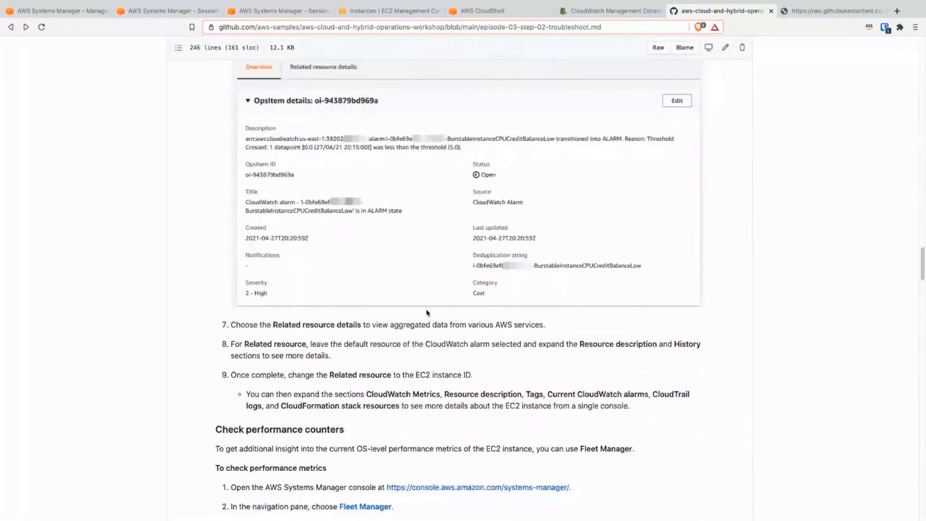
{"action": "scroll", "coordinate": [427, 314], "scroll_direction": "down", "scroll_amount": 3}
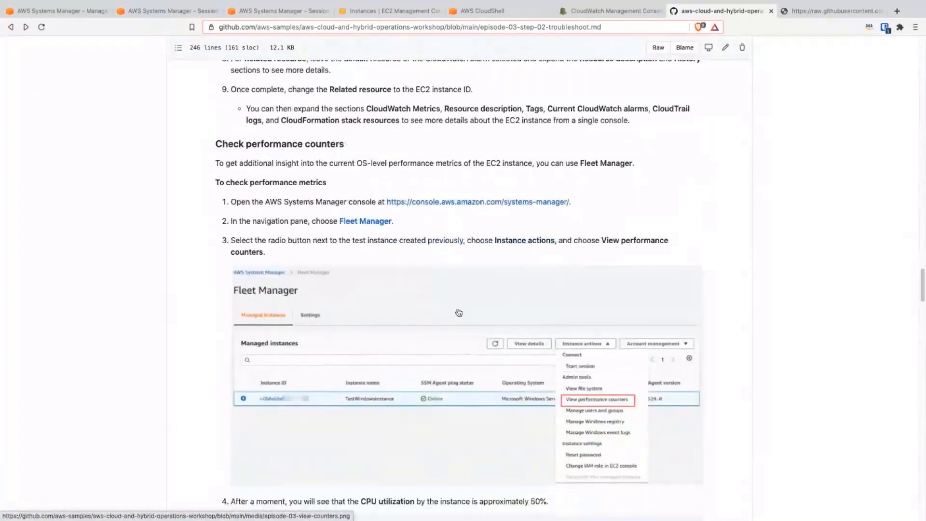
{"action": "scroll", "coordinate": [398, 372], "scroll_direction": "down", "scroll_amount": 6}
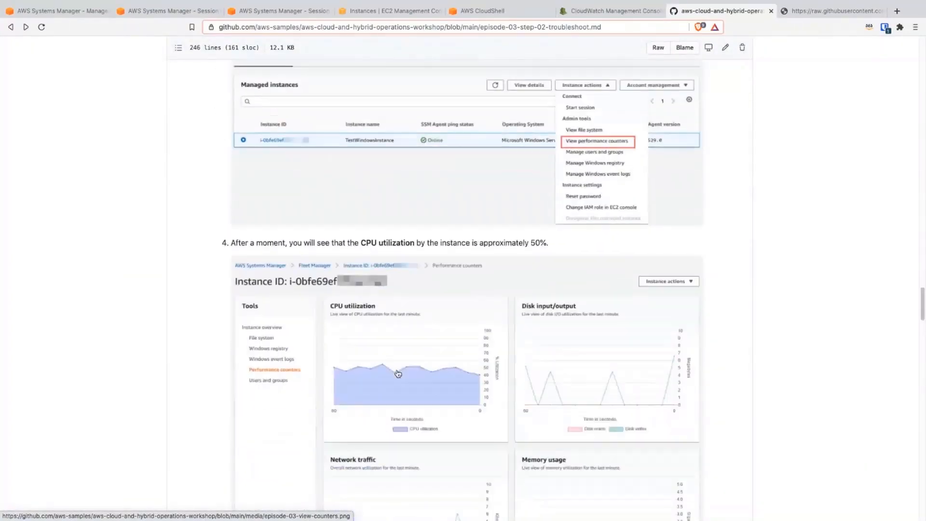
{"action": "scroll", "coordinate": [404, 307], "scroll_direction": "down", "scroll_amount": 1}
{"action": "scroll", "coordinate": [404, 307], "scroll_direction": "down", "scroll_amount": 2}
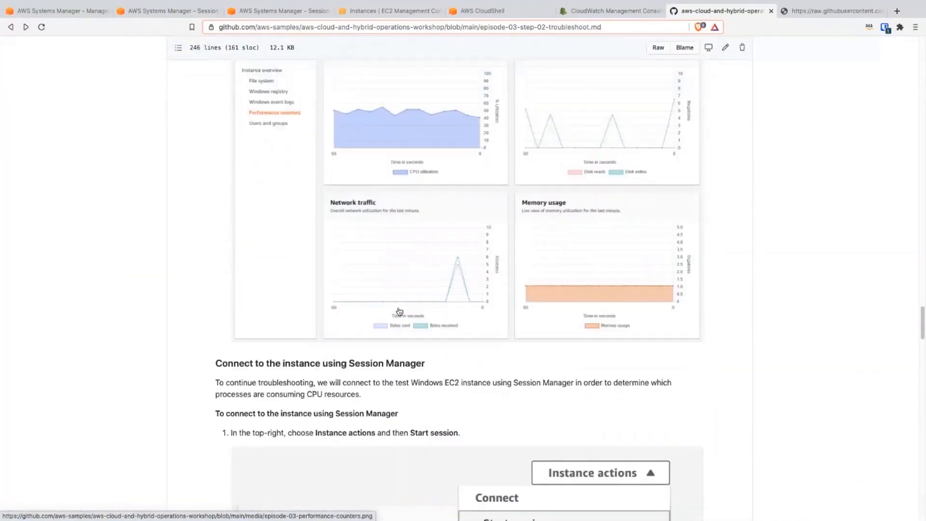
{"action": "scroll", "coordinate": [379, 343], "scroll_direction": "down", "scroll_amount": 1}
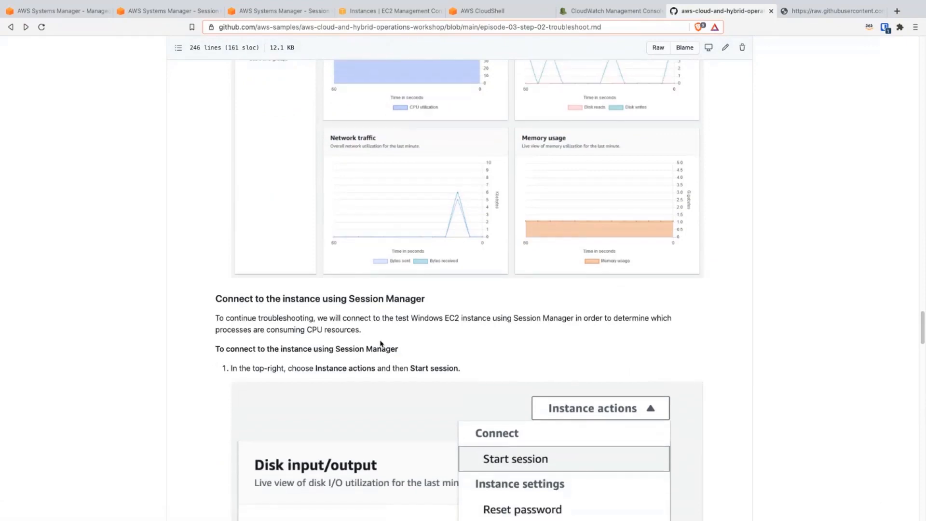
{"action": "scroll", "coordinate": [397, 360], "scroll_direction": "down", "scroll_amount": 3}
{"action": "scroll", "coordinate": [462, 354], "scroll_direction": "down", "scroll_amount": 5}
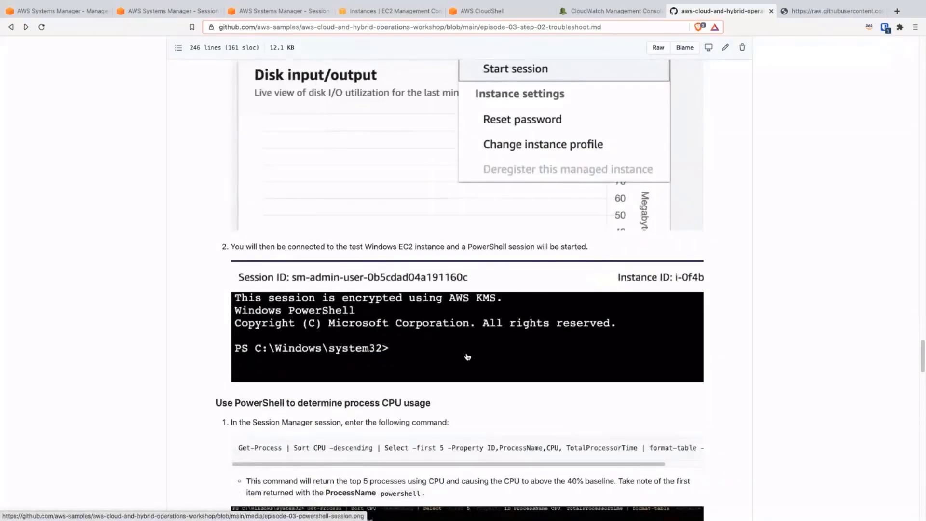
{"action": "triple_click", "coordinate": [362, 446]}
{"action": "key", "text": "super+c"}
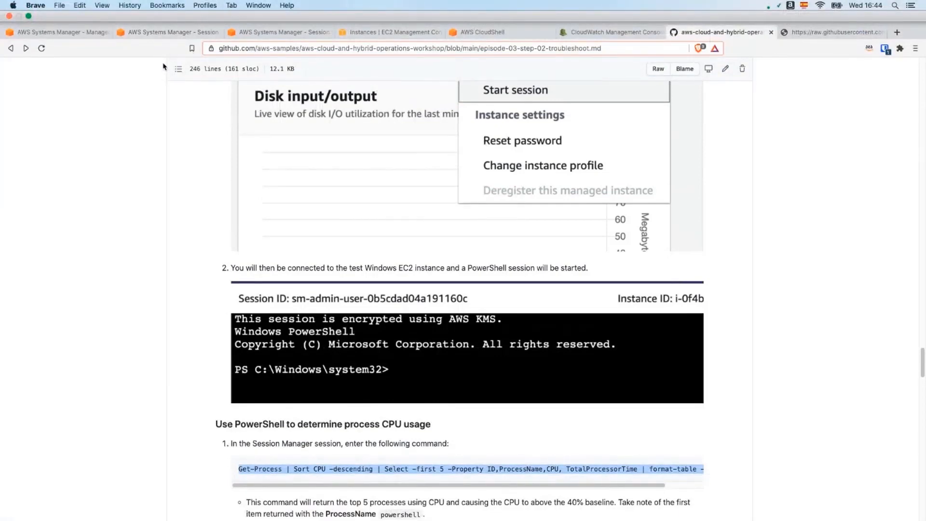
Step: In the Session Manager session, move up to the C:\ root and run the copied Get-Process command for the top 5 CPU processes
{"action": "left_click", "coordinate": [166, 34]}
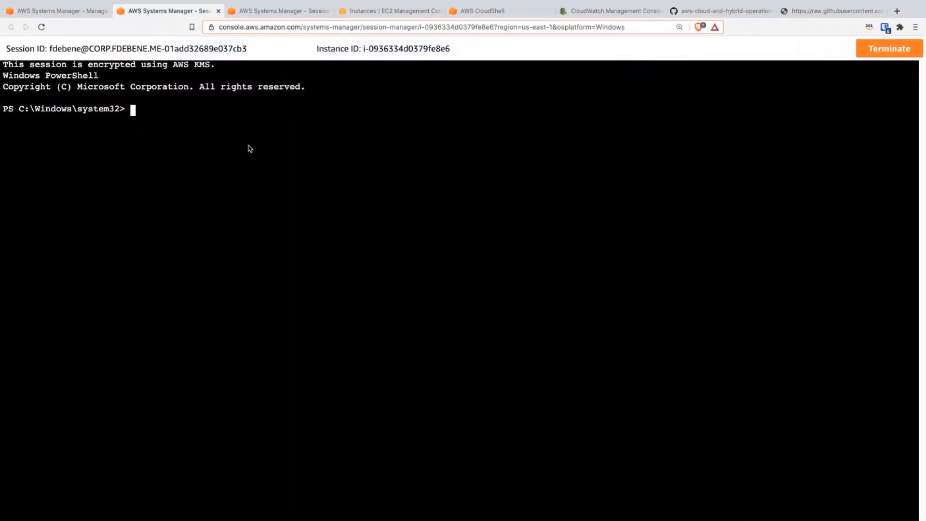
{"action": "type", "text": "cd .."}
{"action": "key", "text": "Return"}
{"action": "type", "text": "cd .."}
{"action": "key", "text": "Return"}
{"action": "key", "text": "super+v"}
{"action": "key", "text": "Return"}
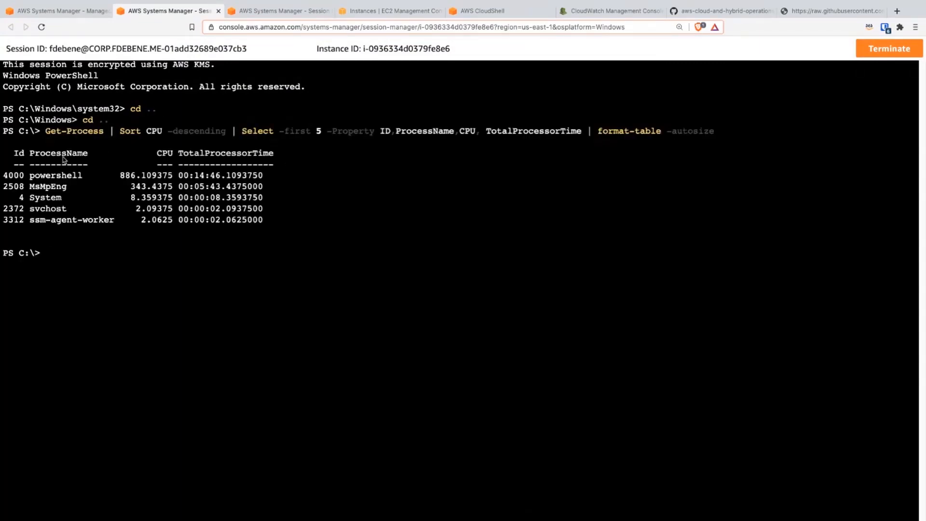
Step: Examine the powershell process's name, ID, CPU value and total processor time in the output
{"action": "double_click", "coordinate": [43, 175]}
{"action": "double_click", "coordinate": [15, 177]}
{"action": "double_click", "coordinate": [129, 176]}
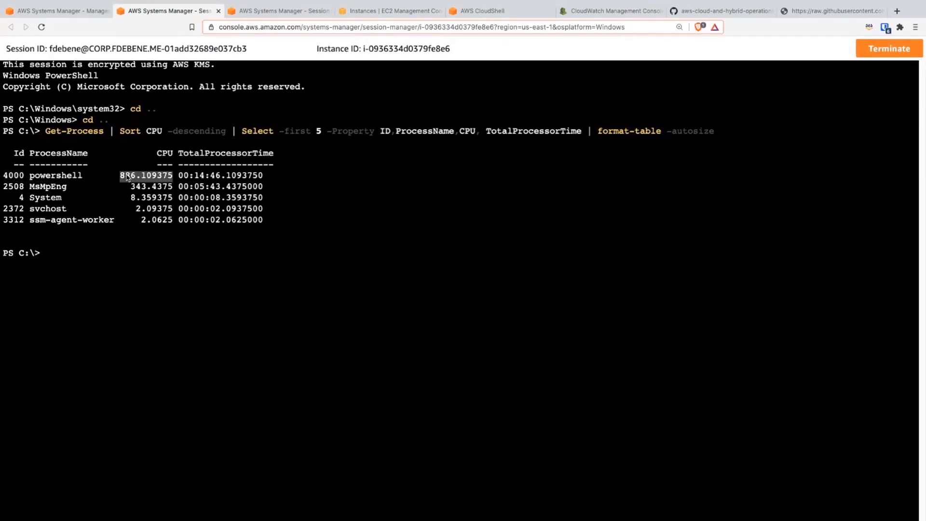
{"action": "double_click", "coordinate": [205, 178]}
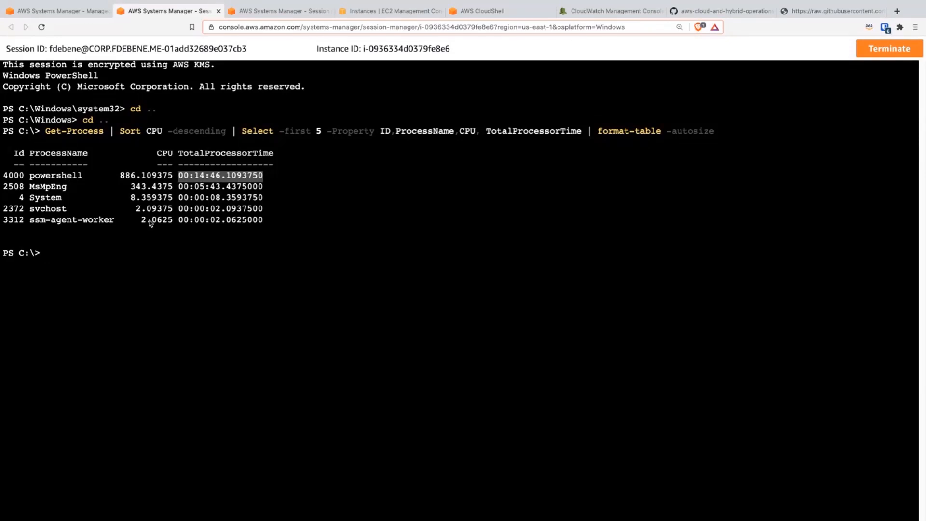
Step: Rerun the Get-Process command and compare the powershell process's CPU value between the two outputs
{"action": "key", "text": "Up"}
{"action": "key", "text": "Return"}
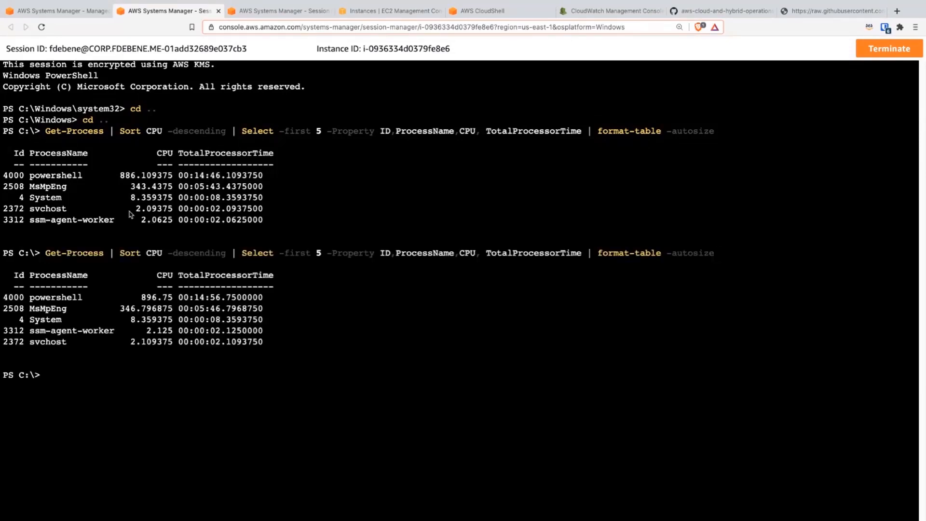
{"action": "double_click", "coordinate": [154, 300]}
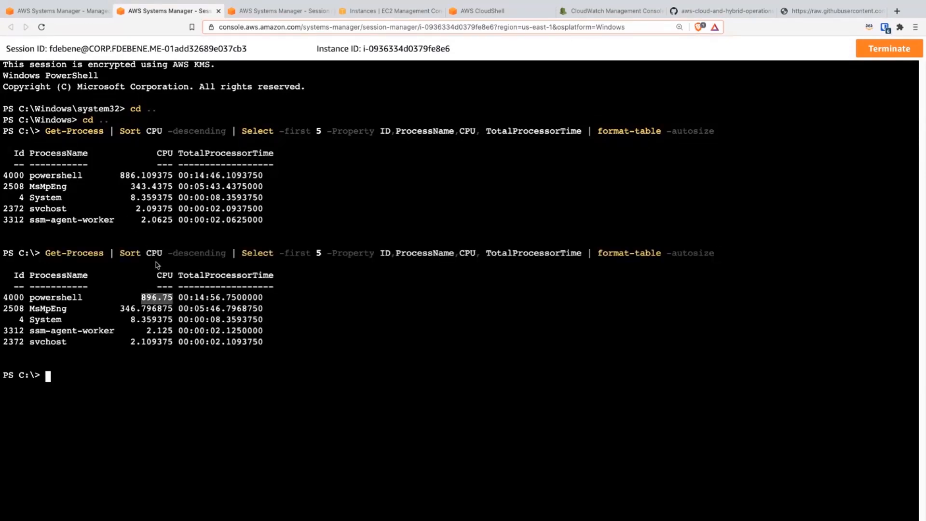
{"action": "double_click", "coordinate": [152, 178]}
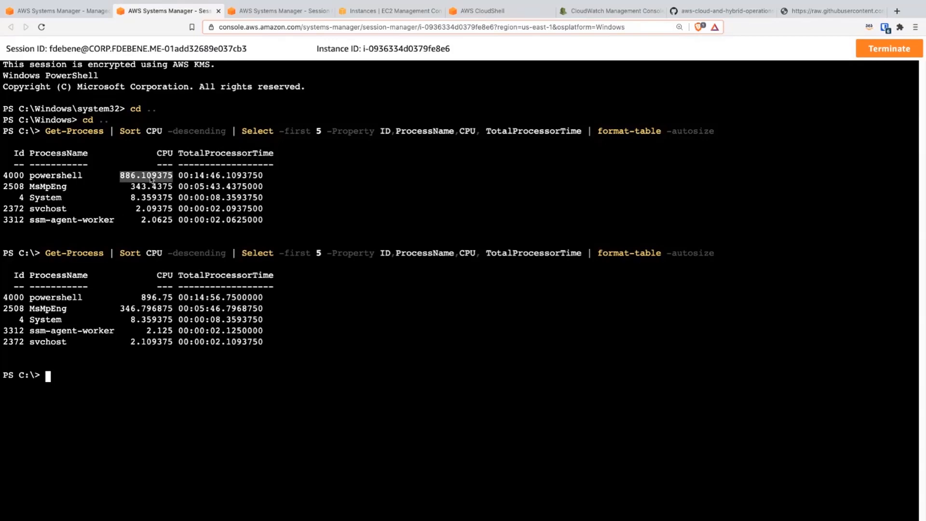
{"action": "double_click", "coordinate": [158, 298]}
{"action": "triple_click", "coordinate": [57, 299]}
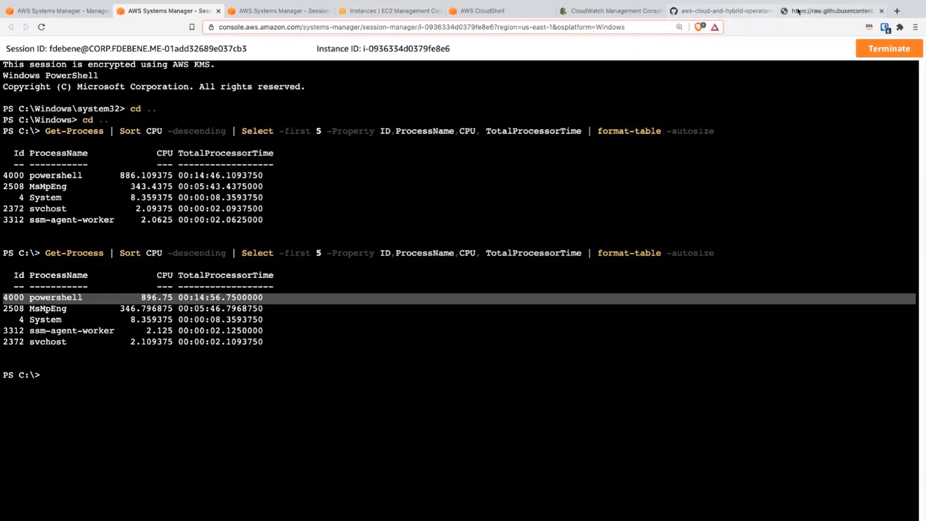
Step: Copy "Enter-PSHostProcess -Id" from the workshop guide and run it in the session with process ID 4000
{"action": "left_click", "coordinate": [743, 8]}
{"action": "scroll", "coordinate": [465, 271], "scroll_direction": "down", "scroll_amount": 1}
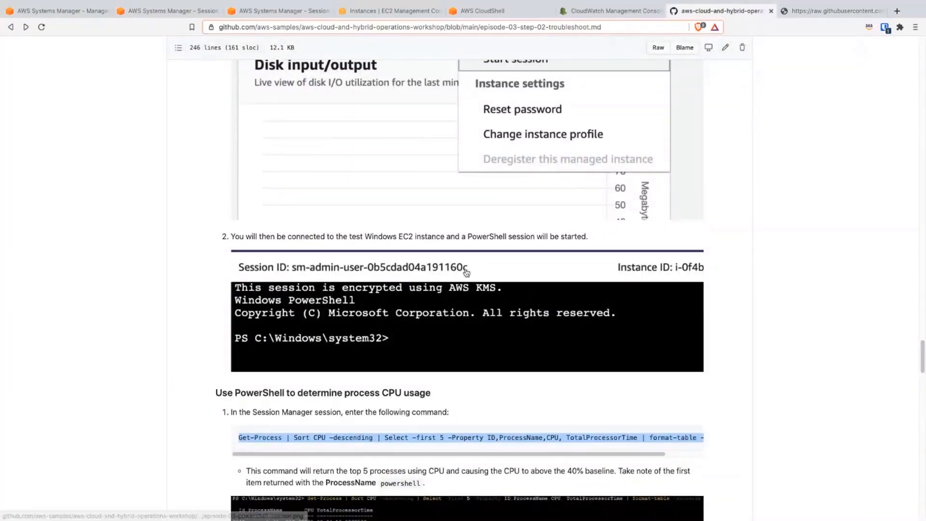
{"action": "scroll", "coordinate": [475, 284], "scroll_direction": "down", "scroll_amount": 2}
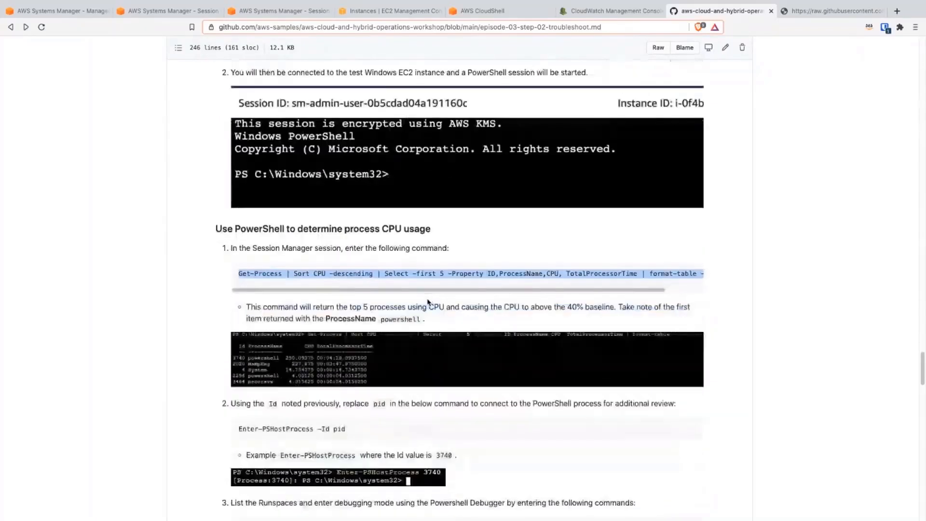
{"action": "scroll", "coordinate": [428, 301], "scroll_direction": "down", "scroll_amount": 1}
{"action": "left_click_drag", "start_coordinate": [329, 429], "coordinate": [241, 429]}
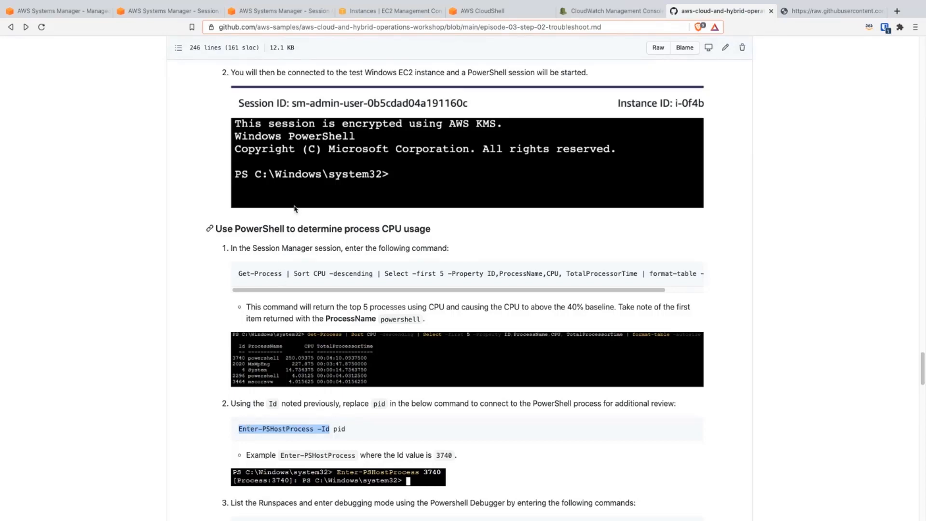
{"action": "left_click", "coordinate": [183, 14]}
{"action": "left_click", "coordinate": [359, 347]}
{"action": "type", "text": "Enter-PSHostProcess -Id"}
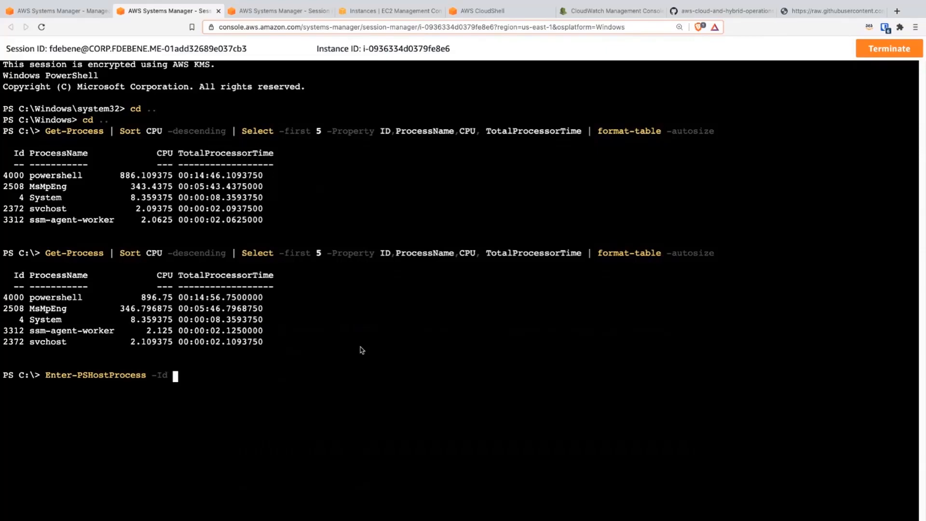
{"action": "type", "text": "4000"}
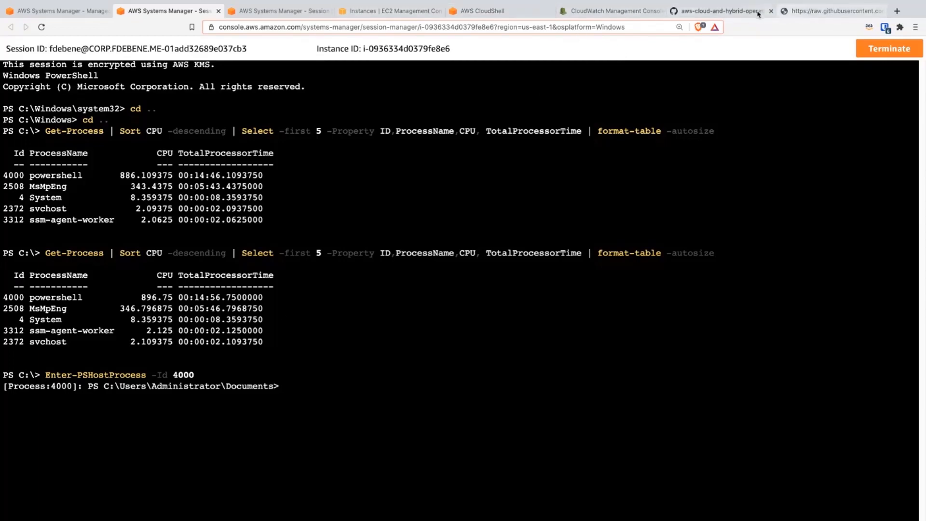
Step: Run the guide's Get-Runspace command in the session and check the first runspace's availability and ID
{"action": "left_click", "coordinate": [735, 13]}
{"action": "scroll", "coordinate": [338, 391], "scroll_direction": "down", "scroll_amount": 1}
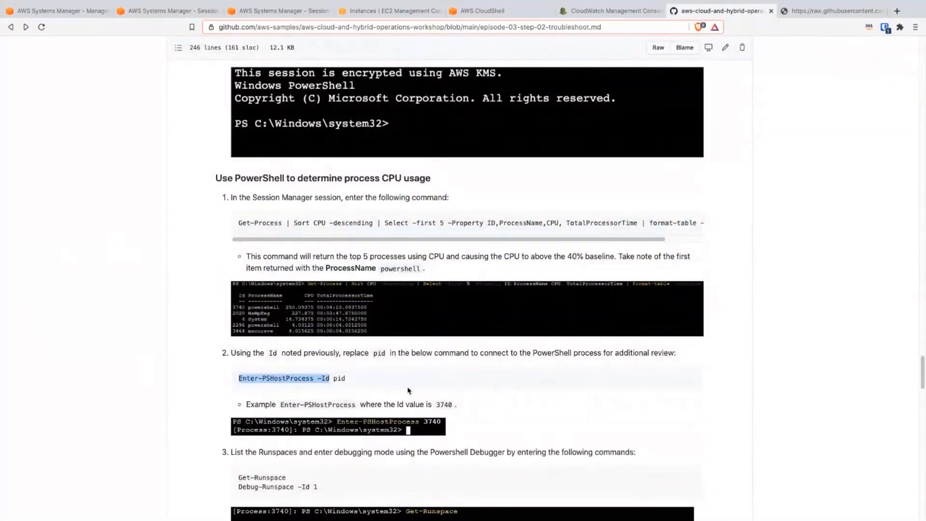
{"action": "scroll", "coordinate": [408, 391], "scroll_direction": "down", "scroll_amount": 1}
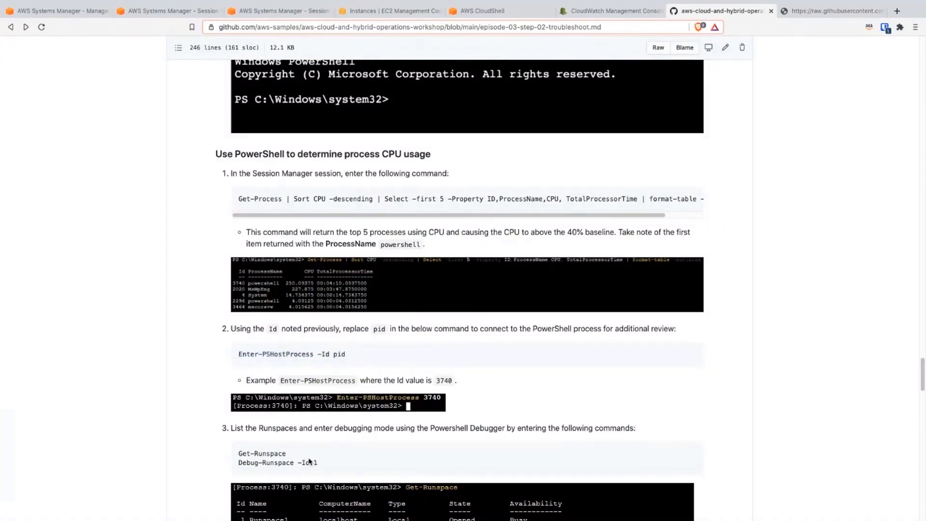
{"action": "triple_click", "coordinate": [272, 453]}
{"action": "key", "text": "ctrl+c"}
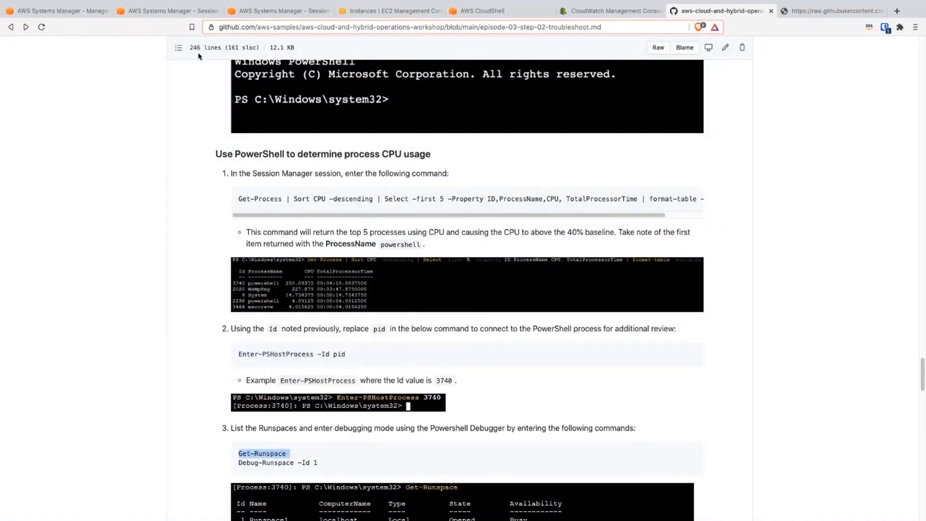
{"action": "left_click", "coordinate": [204, 14]}
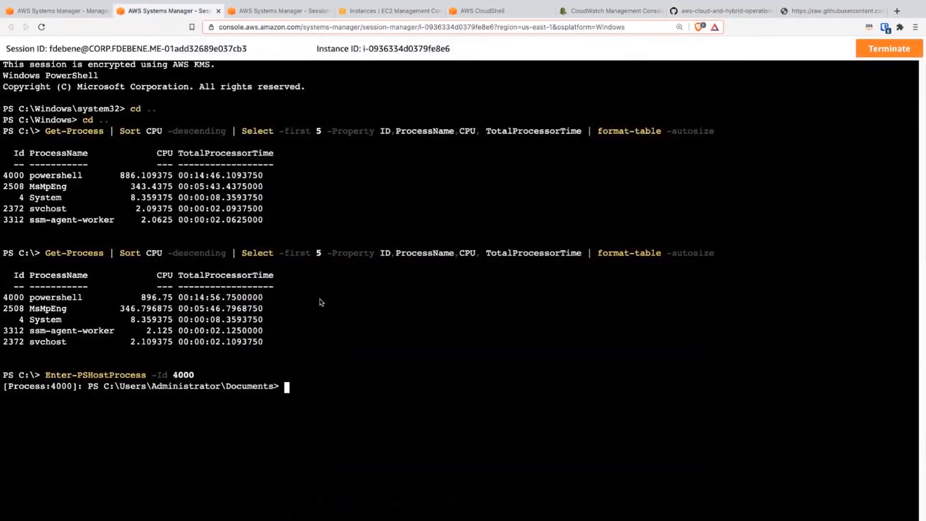
{"action": "key", "text": "ctrl+v"}
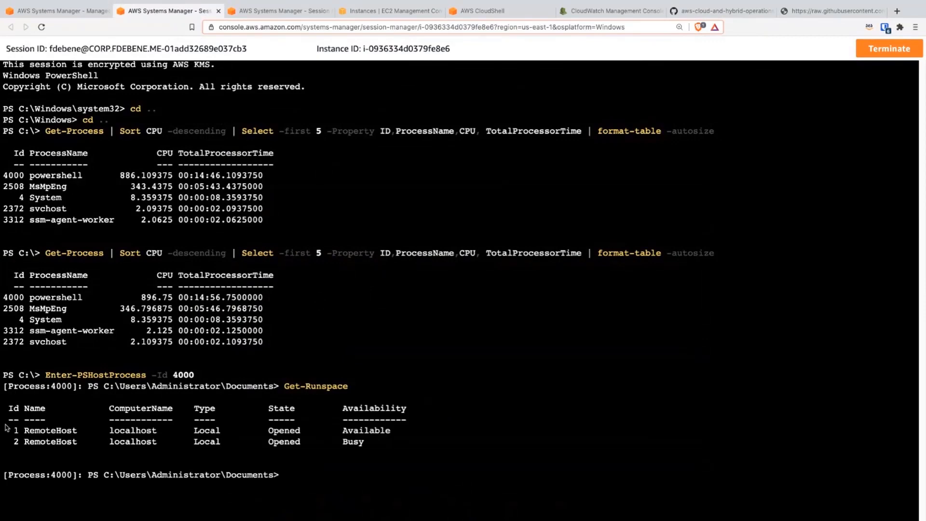
{"action": "double_click", "coordinate": [368, 431]}
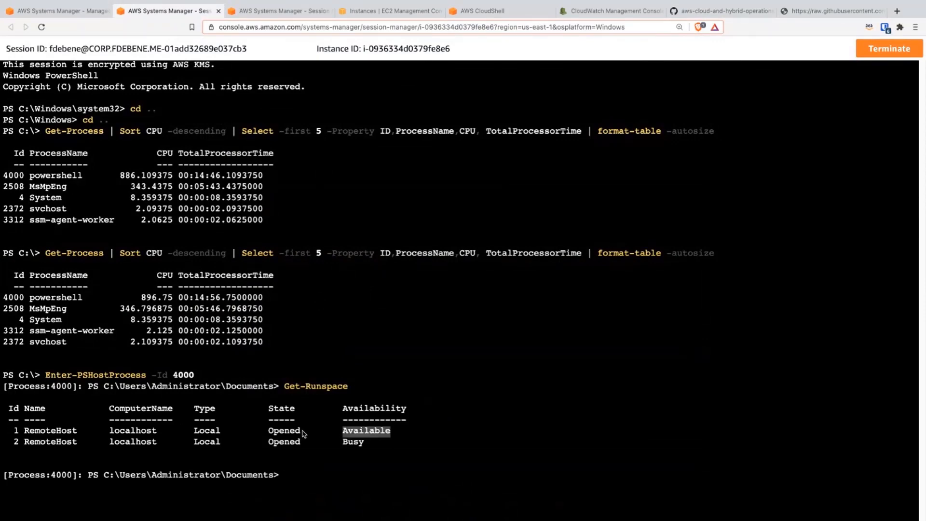
{"action": "double_click", "coordinate": [16, 431]}
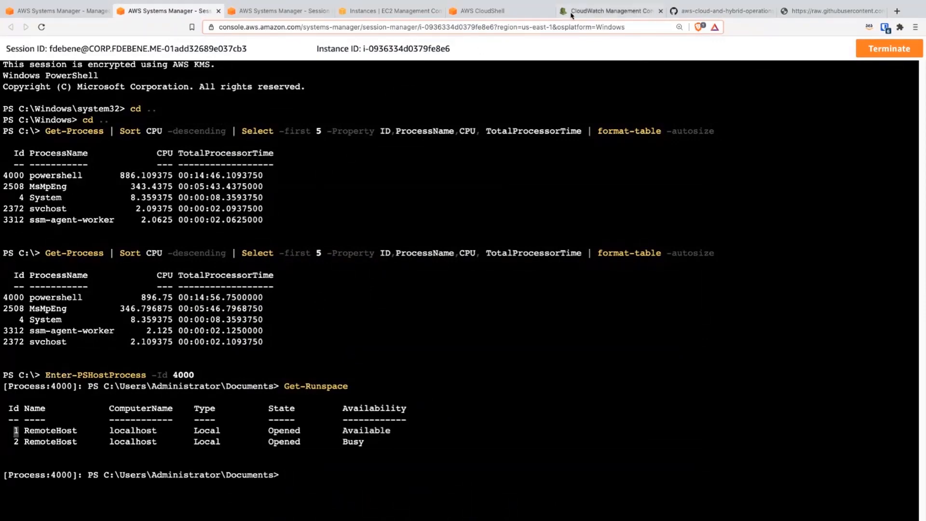
Step: Copy "Debug-Runspace -Id 1" from the workshop guide and run it in the session to enter debug mode
{"action": "left_click", "coordinate": [721, 11]}
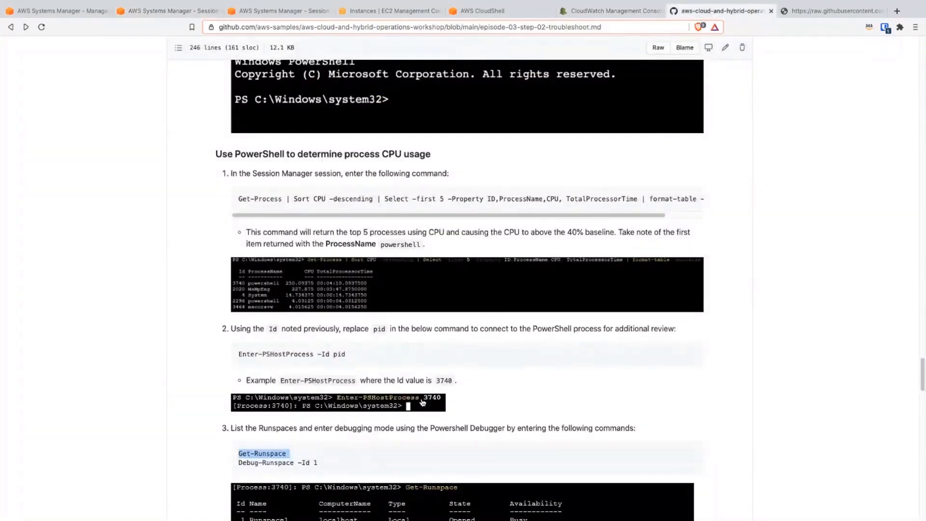
{"action": "scroll", "coordinate": [386, 414], "scroll_direction": "down", "scroll_amount": 1}
{"action": "left_click_drag", "start_coordinate": [315, 449], "coordinate": [241, 452]}
{"action": "triple_click", "coordinate": [240, 451]}
{"action": "key", "text": "ctrl+c"}
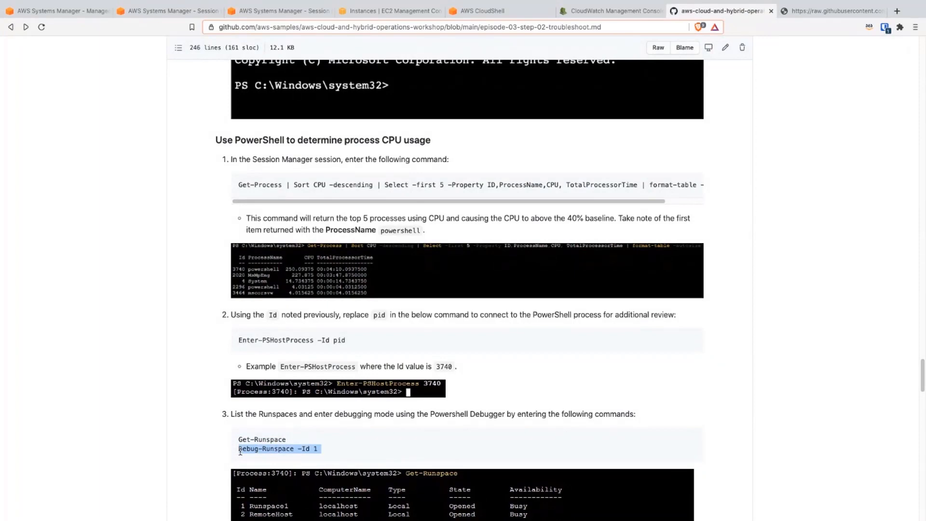
{"action": "left_click", "coordinate": [205, 7]}
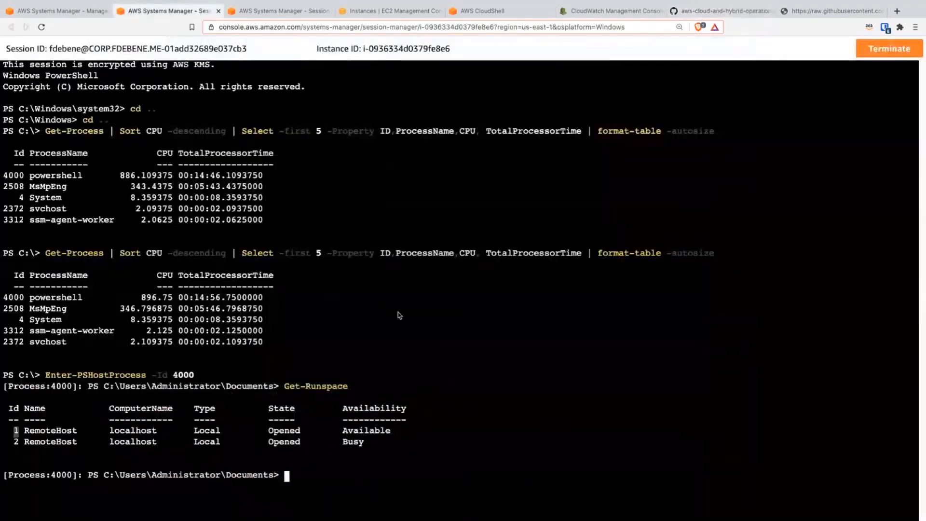
{"action": "key", "text": "ctrl+v"}
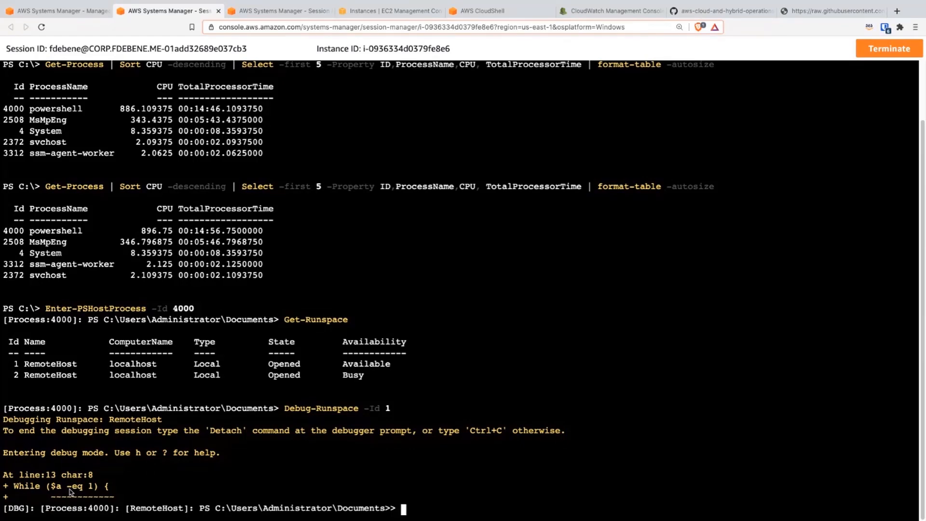
Step: List the debugged script's source from line 1 with the debugger command "list 1"
{"action": "type", "text": "list 1"}
{"action": "key", "text": "Return"}
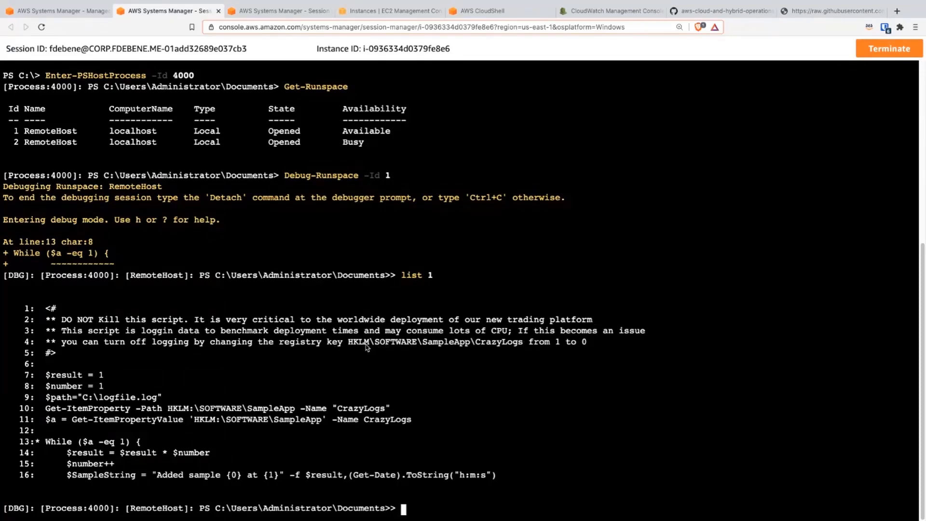
Step: Highlight the registry key HKLM\SOFTWARE\SampleApp\CrazyLogs in the script's comment and view the instance's Windows registry in Fleet Manager
{"action": "left_click_drag", "start_coordinate": [353, 345], "coordinate": [523, 344]}
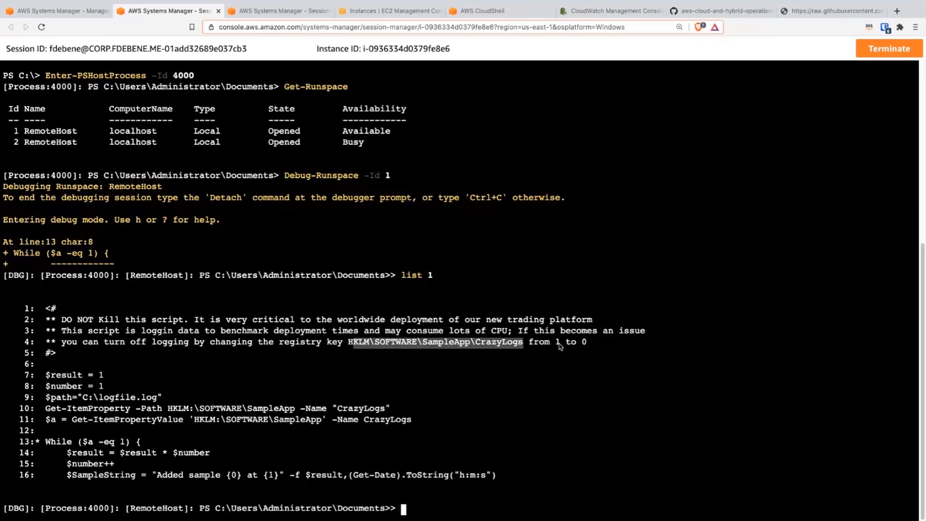
{"action": "left_click", "coordinate": [351, 343]}
{"action": "mouse_move", "coordinate": [350, 343]}
{"action": "left_mouse_down"}
{"action": "mouse_move", "coordinate": [520, 343]}
{"action": "mouse_move", "coordinate": [345, 345]}
{"action": "left_mouse_up"}
{"action": "left_click", "coordinate": [52, 10]}
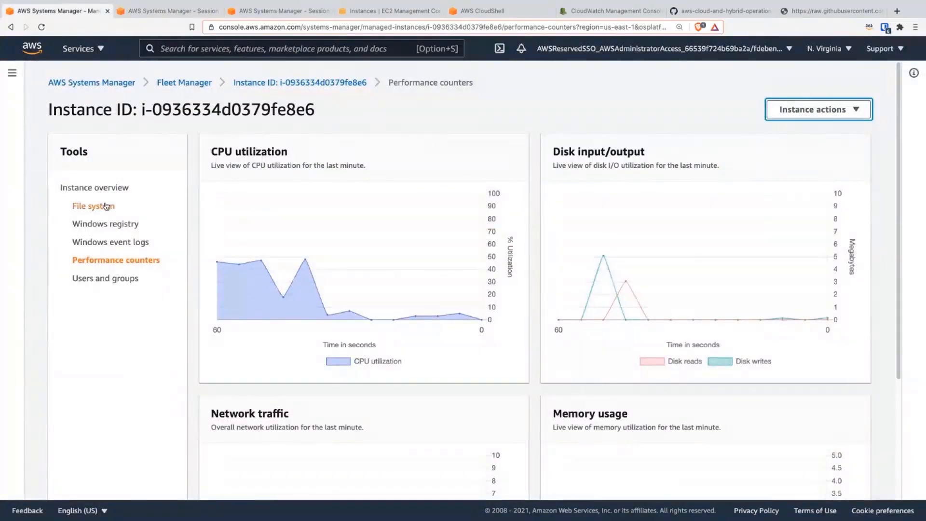
{"action": "left_click", "coordinate": [121, 226]}
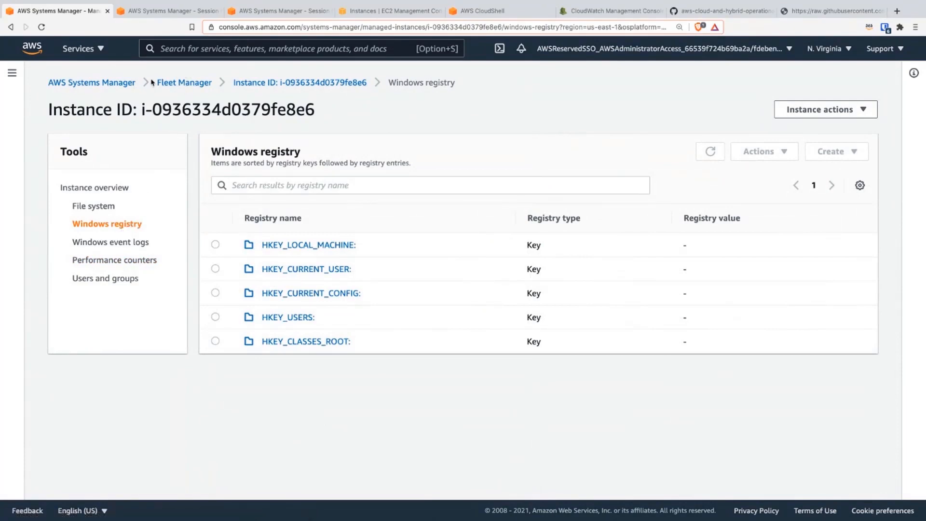
Step: Go to Run Command in Systems Manager and start a new command
{"action": "left_click", "coordinate": [123, 84]}
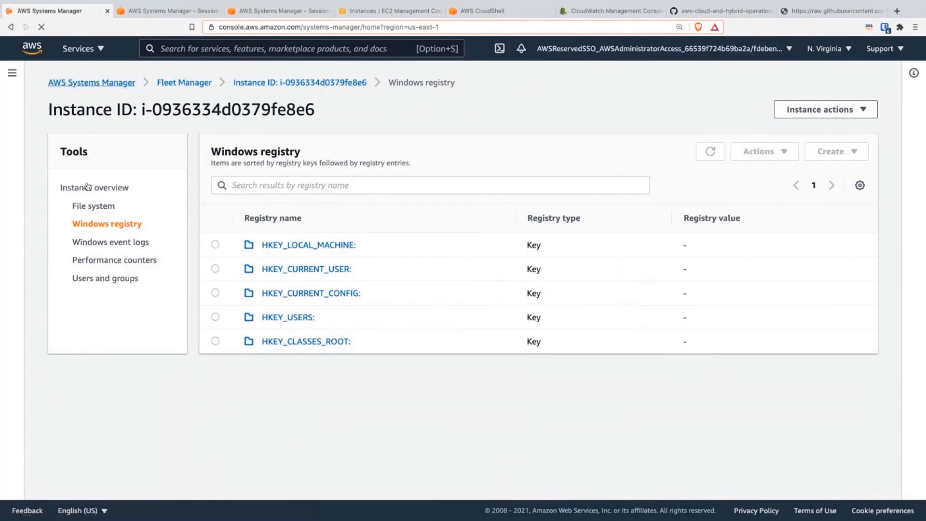
{"action": "scroll", "coordinate": [102, 309], "scroll_direction": "down", "scroll_amount": 1}
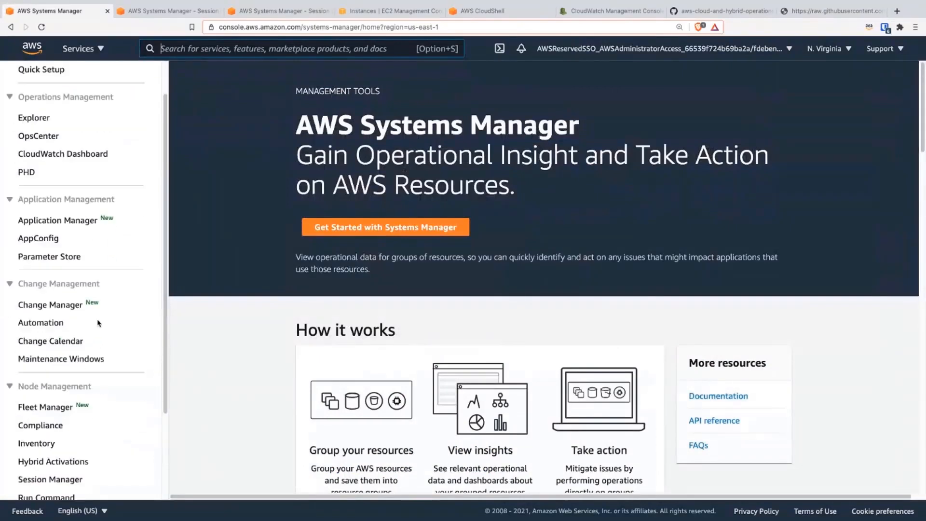
{"action": "scroll", "coordinate": [110, 337], "scroll_direction": "down", "scroll_amount": 1}
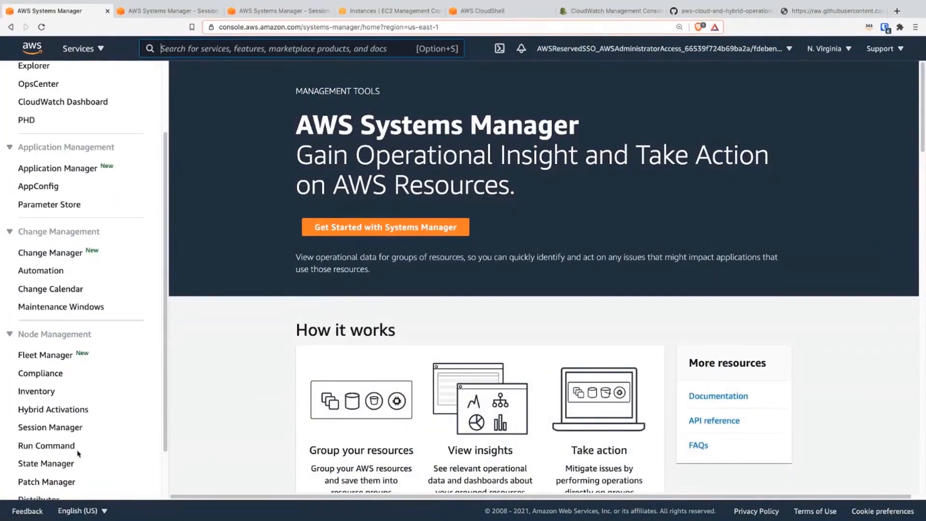
{"action": "left_click", "coordinate": [61, 448]}
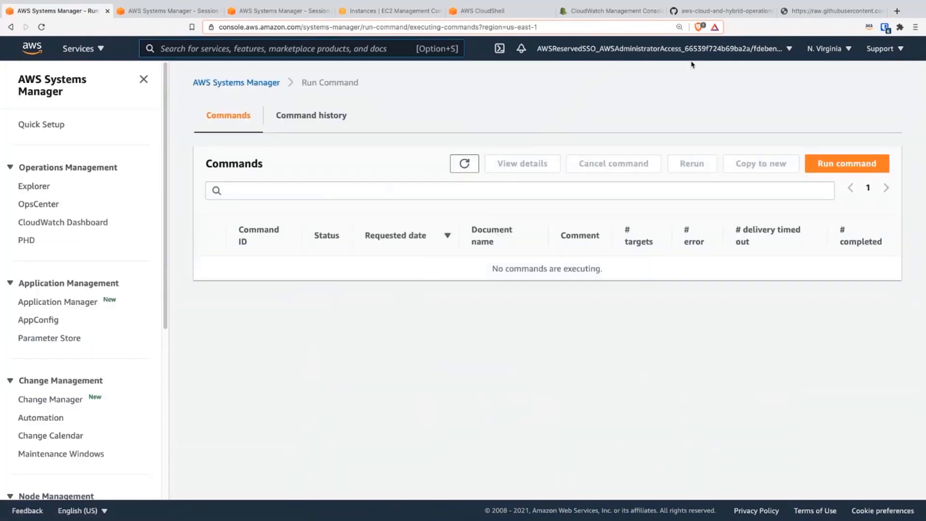
{"action": "left_click", "coordinate": [848, 165]}
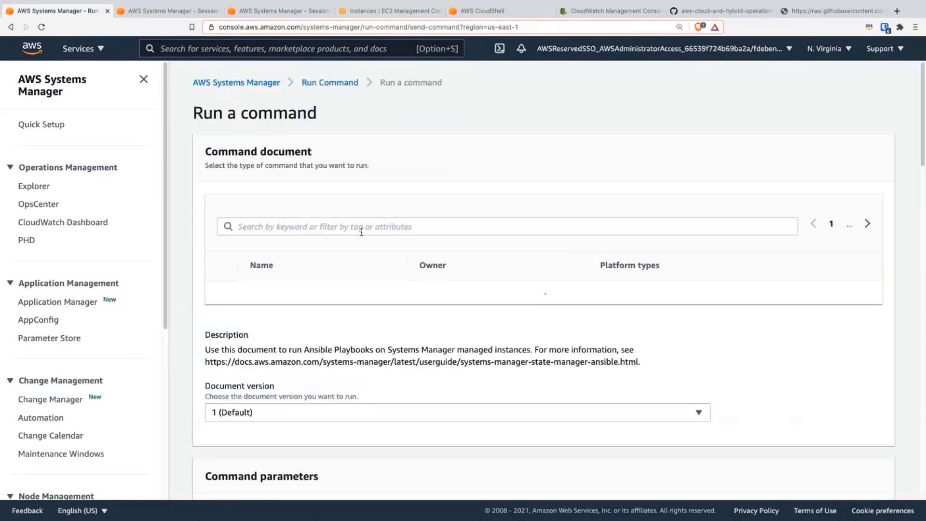
Step: Find the "Fix the issue with Run Command" section in the workshop guide and copy the document name prefix AWSFleetManager-Set
{"action": "left_click", "coordinate": [312, 227]}
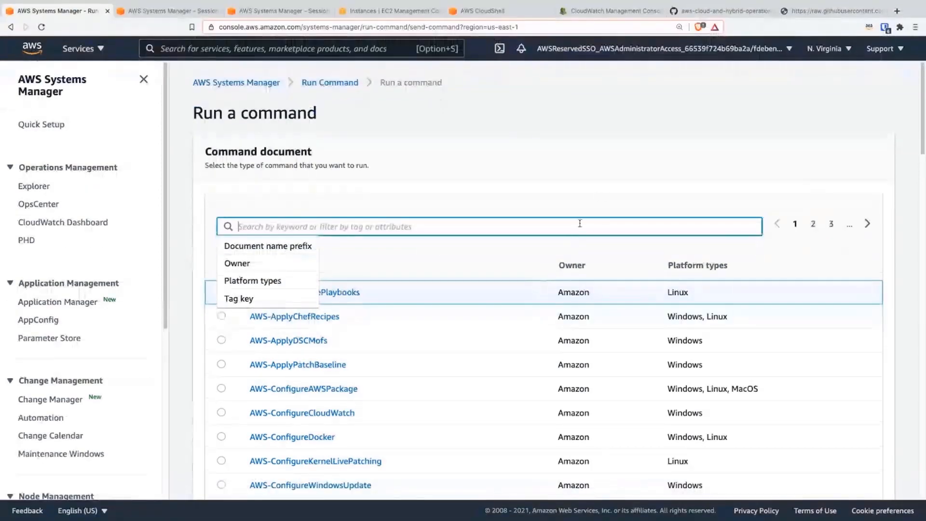
{"action": "left_click", "coordinate": [699, 11]}
{"action": "scroll", "coordinate": [493, 217], "scroll_direction": "down", "scroll_amount": 12}
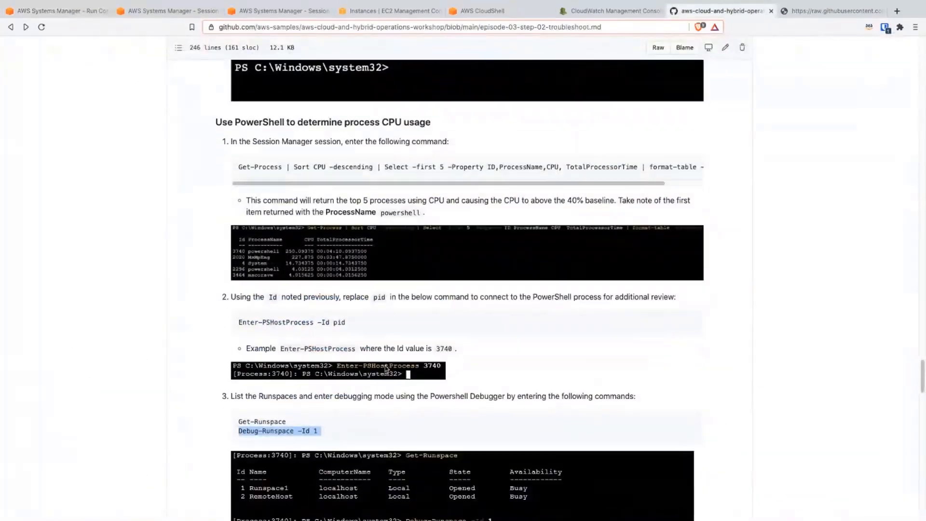
{"action": "scroll", "coordinate": [351, 388], "scroll_direction": "down", "scroll_amount": 1}
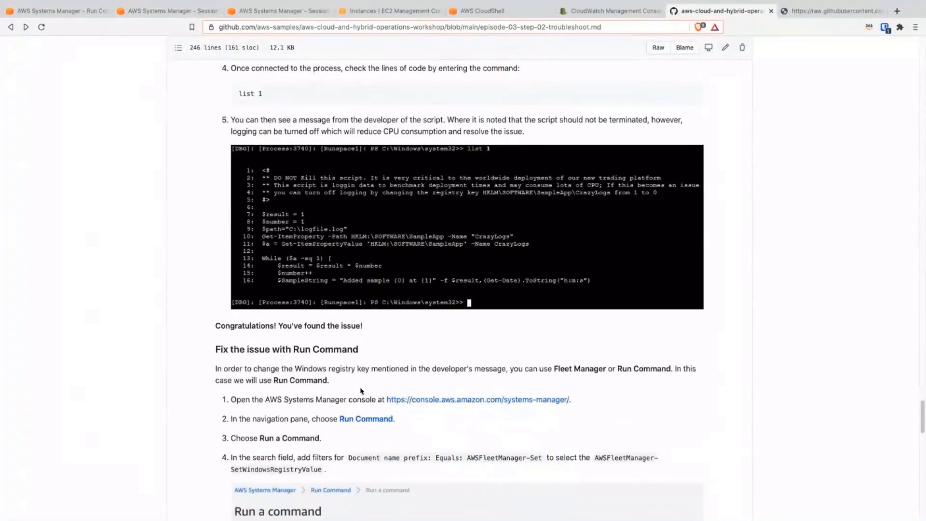
{"action": "scroll", "coordinate": [331, 440], "scroll_direction": "down", "scroll_amount": 3}
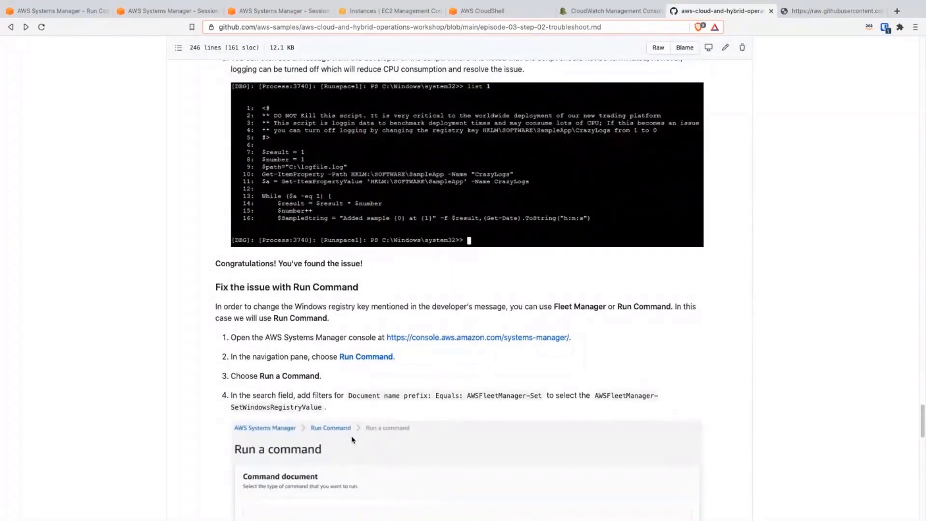
{"action": "scroll", "coordinate": [352, 439], "scroll_direction": "down", "scroll_amount": 2}
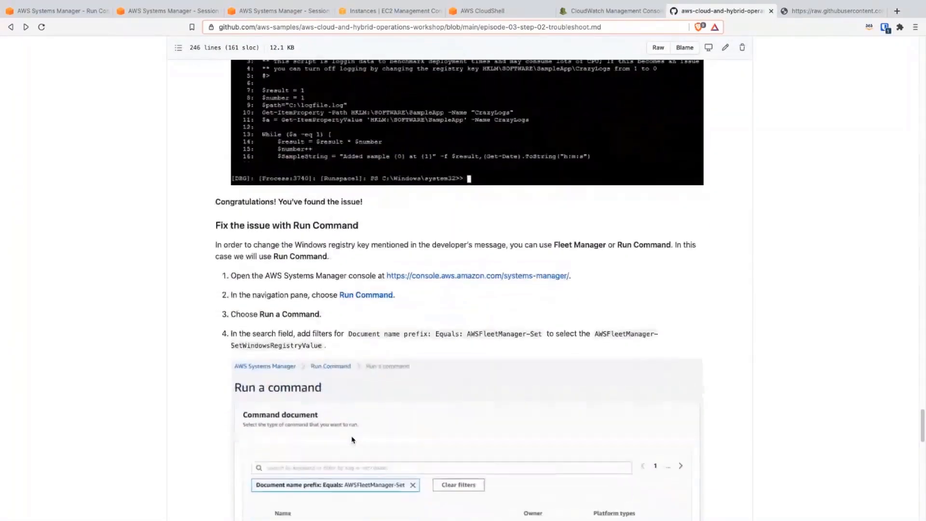
{"action": "double_click", "coordinate": [505, 335]}
{"action": "left_click_drag", "start_coordinate": [543, 334], "coordinate": [467, 334]}
{"action": "key", "text": "super+c"}
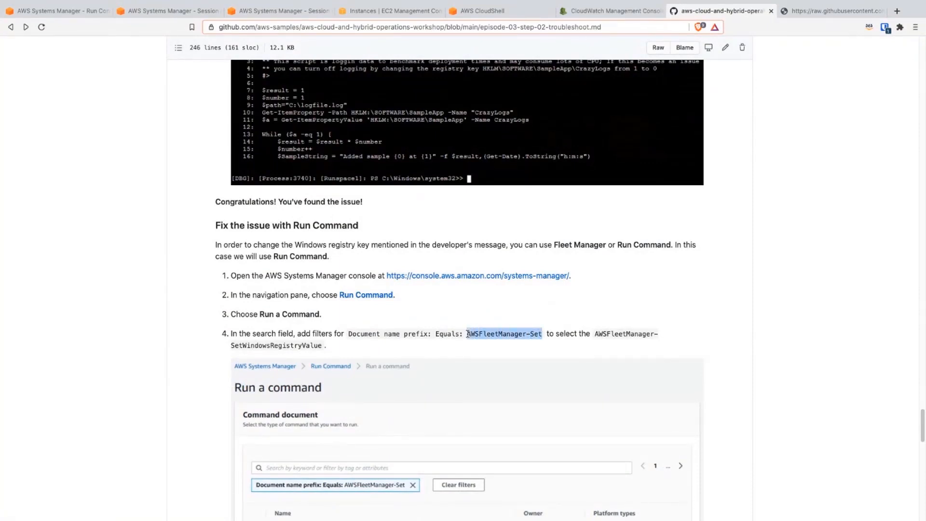
Step: Filter the command documents by AWSFleetManager-Set and select AWSFleetManager-SetWindowsRegistryValue with document version 4 (Default)
{"action": "left_click", "coordinate": [159, 12]}
{"action": "left_click", "coordinate": [87, 11]}
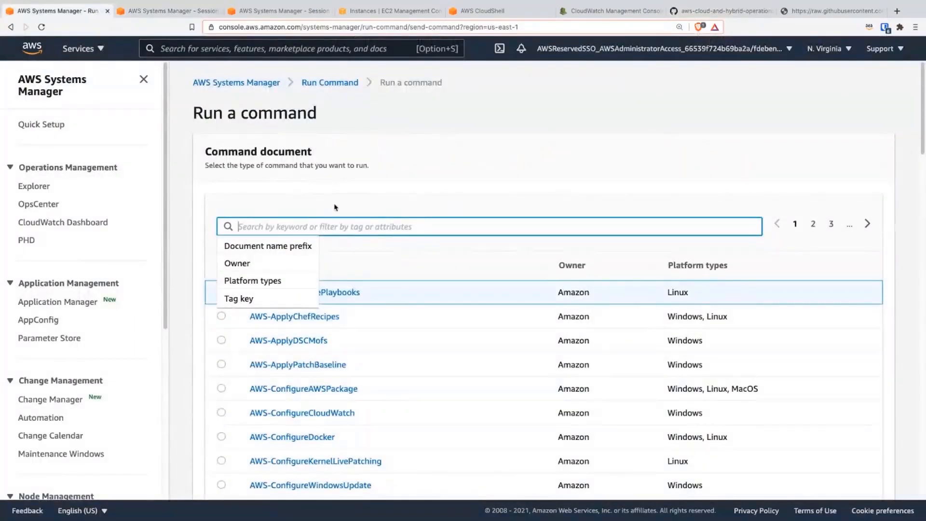
{"action": "key", "text": "super+v"}
{"action": "key", "text": "Return"}
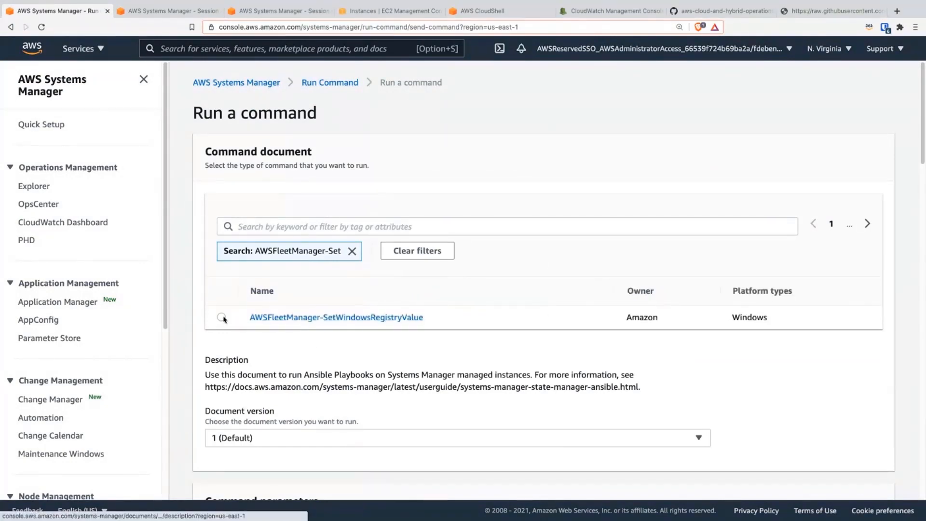
{"action": "left_click", "coordinate": [221, 318]}
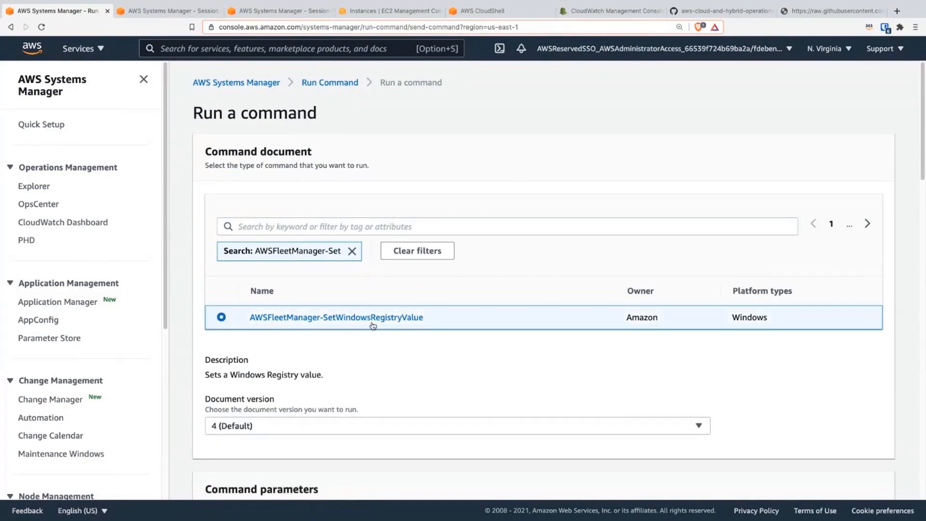
{"action": "scroll", "coordinate": [350, 390], "scroll_direction": "down", "scroll_amount": 2}
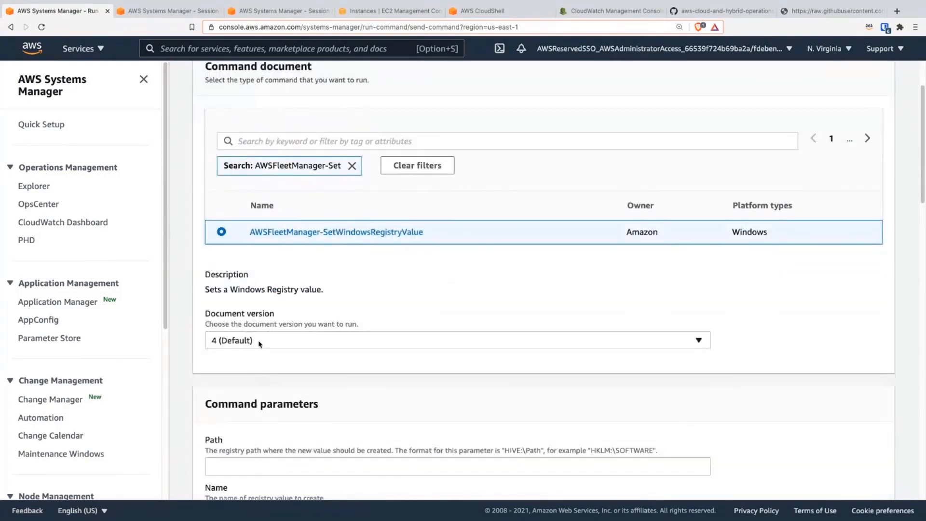
{"action": "left_click", "coordinate": [236, 340]}
{"action": "left_click", "coordinate": [237, 339]}
Step: Copy HKLM\SOFTWARE\SampleApp\CrazyLogs from the script listing in the session and paste it as the command's Path parameter
{"action": "scroll", "coordinate": [253, 385], "scroll_direction": "down", "scroll_amount": 2}
{"action": "left_click", "coordinate": [265, 411]}
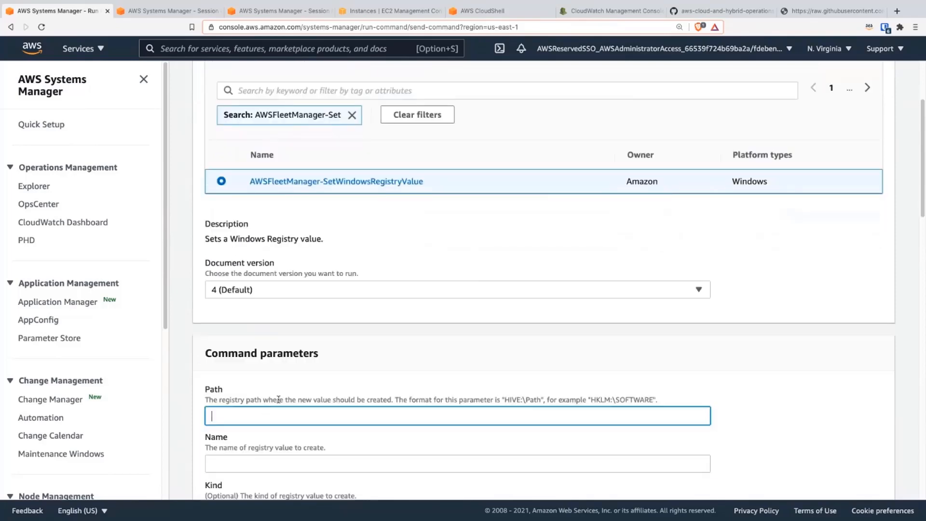
{"action": "scroll", "coordinate": [296, 371], "scroll_direction": "down", "scroll_amount": 2}
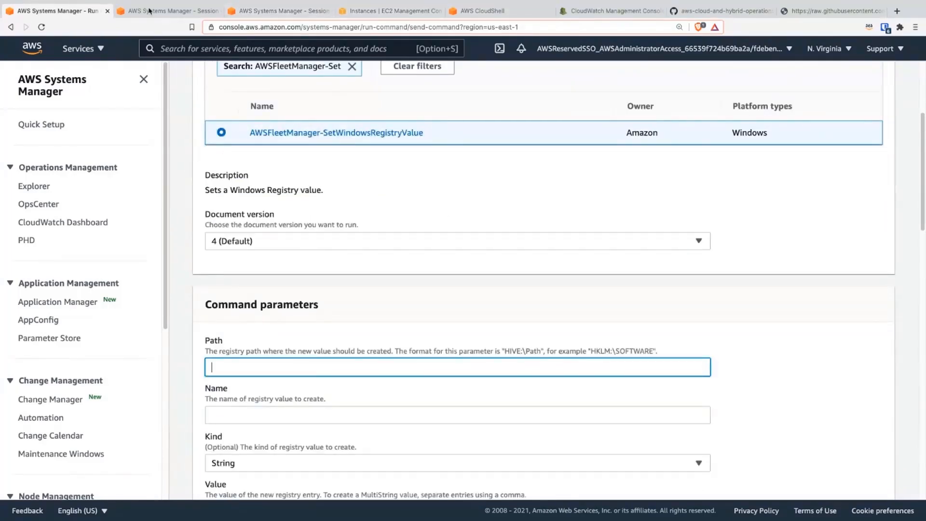
{"action": "left_click", "coordinate": [169, 10]}
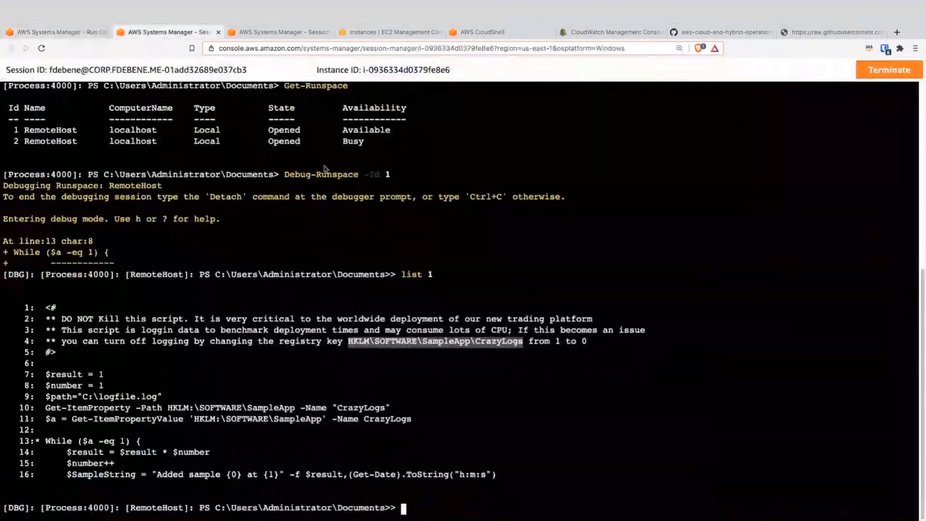
{"action": "left_click", "coordinate": [499, 376]}
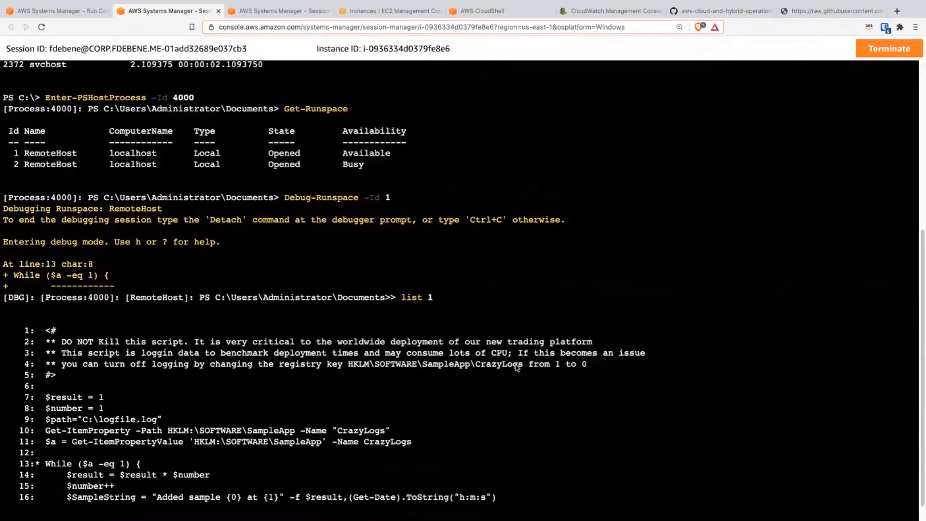
{"action": "left_click_drag", "start_coordinate": [518, 367], "coordinate": [350, 366]}
{"action": "key", "text": "super+c"}
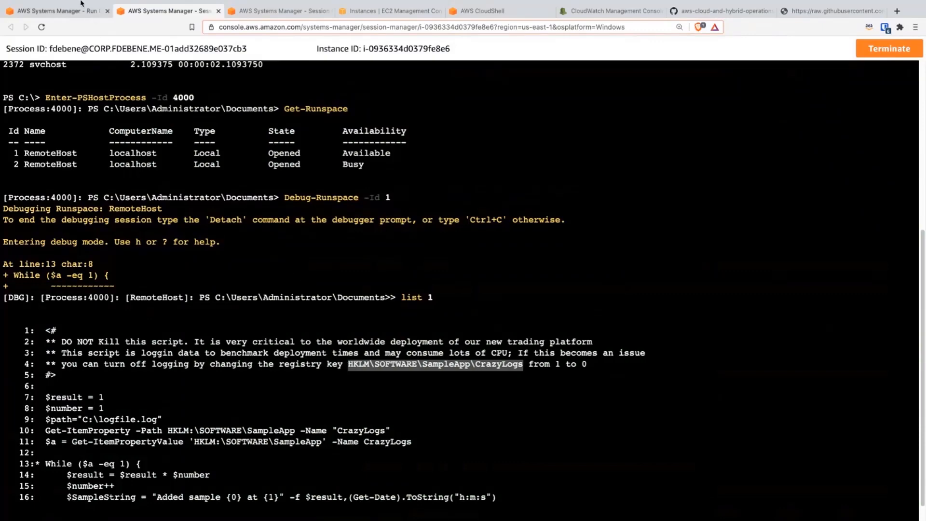
{"action": "left_click", "coordinate": [63, 11]}
{"action": "key", "text": "super+v"}
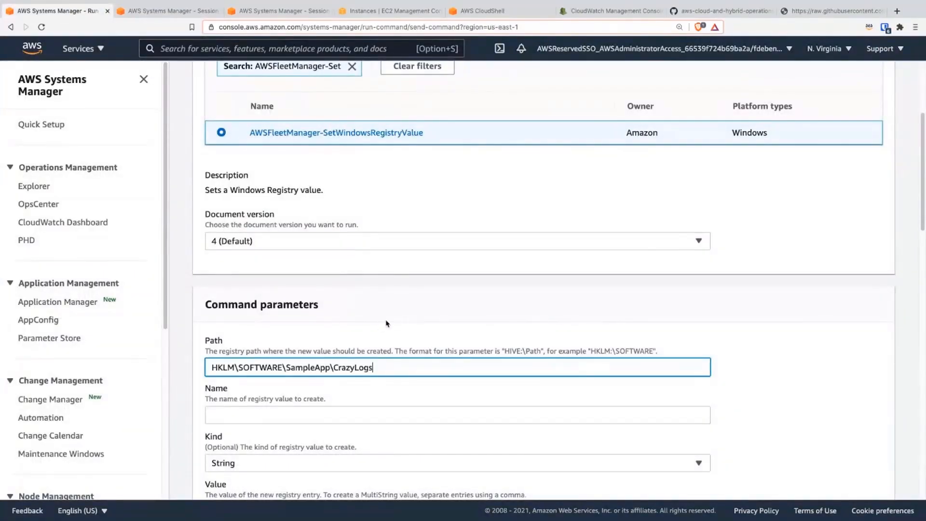
Step: Move CrazyLogs from the Path parameter to the Name parameter, shortening the path to HKLM\SOFTWARE\SampleApp
{"action": "left_click", "coordinate": [308, 416]}
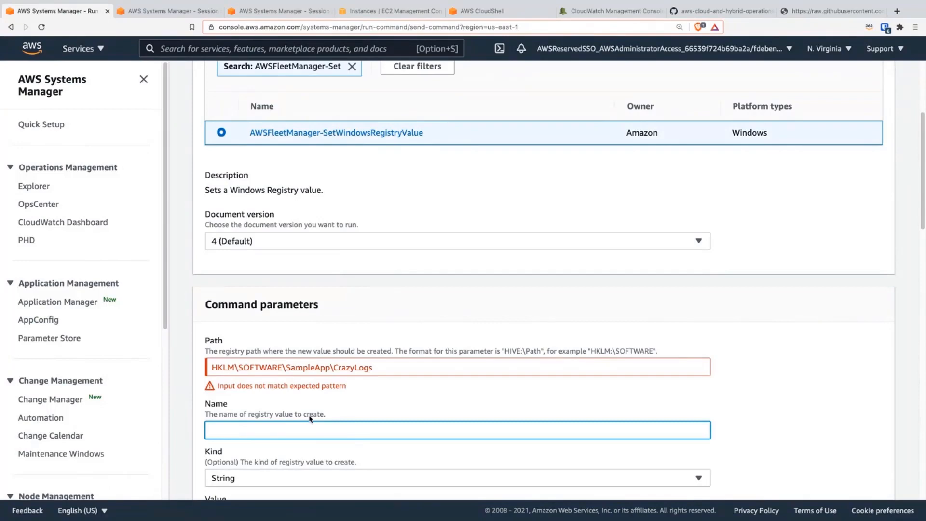
{"action": "left_click_drag", "start_coordinate": [334, 367], "coordinate": [373, 364]}
{"action": "key", "text": "super+c"}
{"action": "key", "text": "BackSpace"}
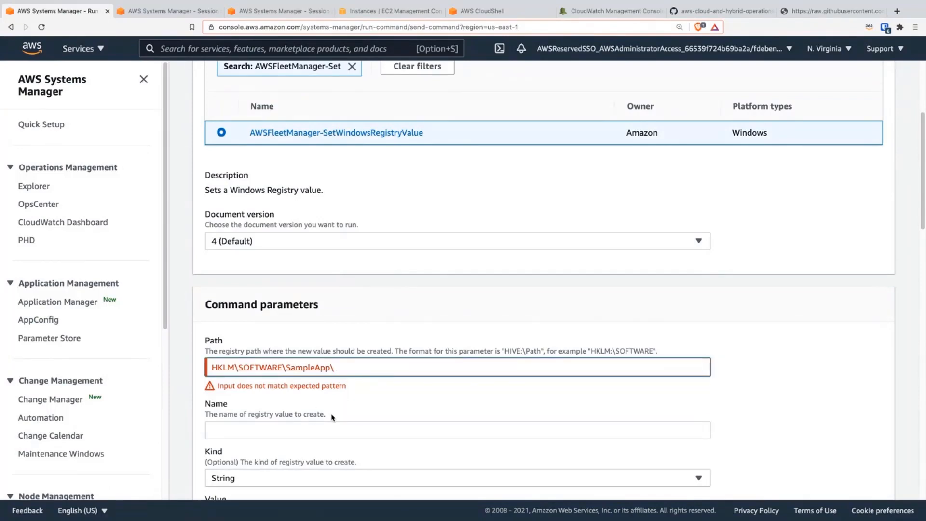
{"action": "left_click", "coordinate": [326, 424]}
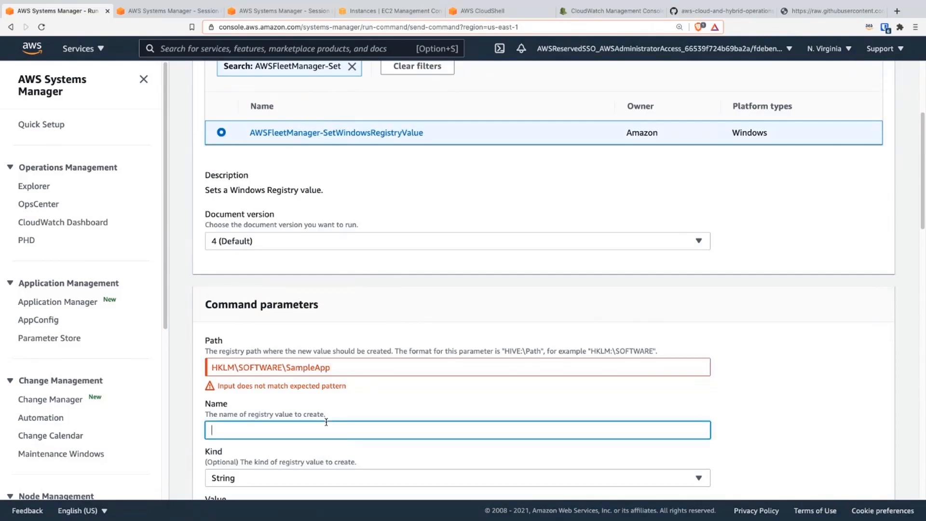
{"action": "key", "text": "super+v"}
{"action": "left_click", "coordinate": [382, 411]}
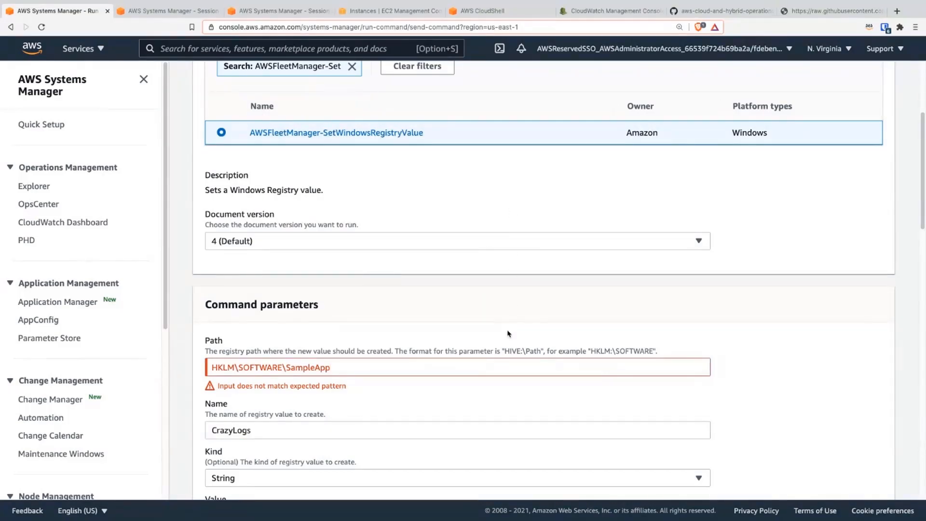
Step: Set the registry value's Kind to DWord, its Value to 0 and Perform Action to Yes
{"action": "scroll", "coordinate": [320, 438], "scroll_direction": "down", "scroll_amount": 1}
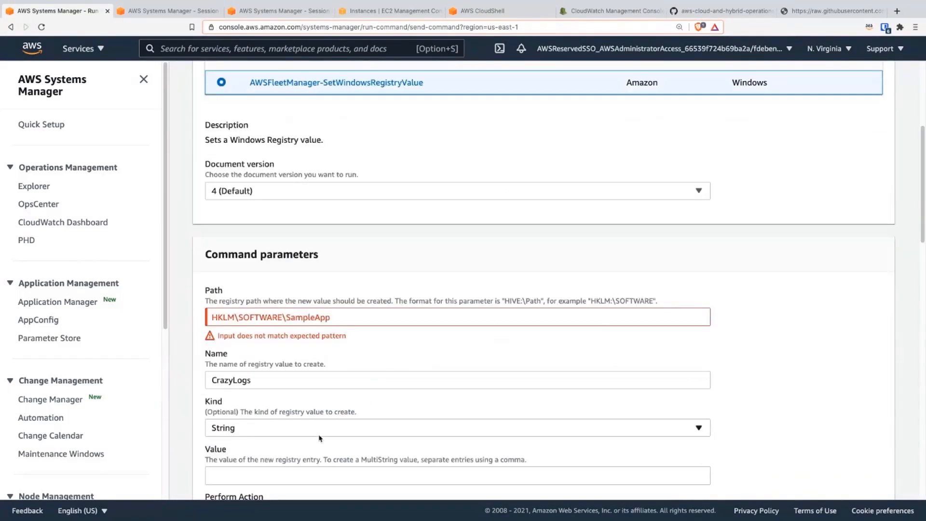
{"action": "left_click", "coordinate": [228, 428]}
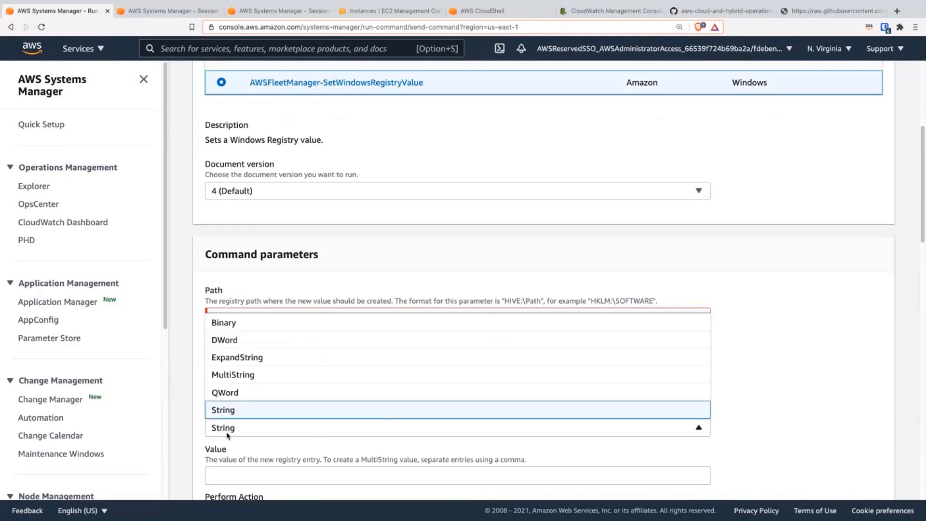
{"action": "left_click", "coordinate": [254, 339]}
{"action": "left_click", "coordinate": [250, 473]}
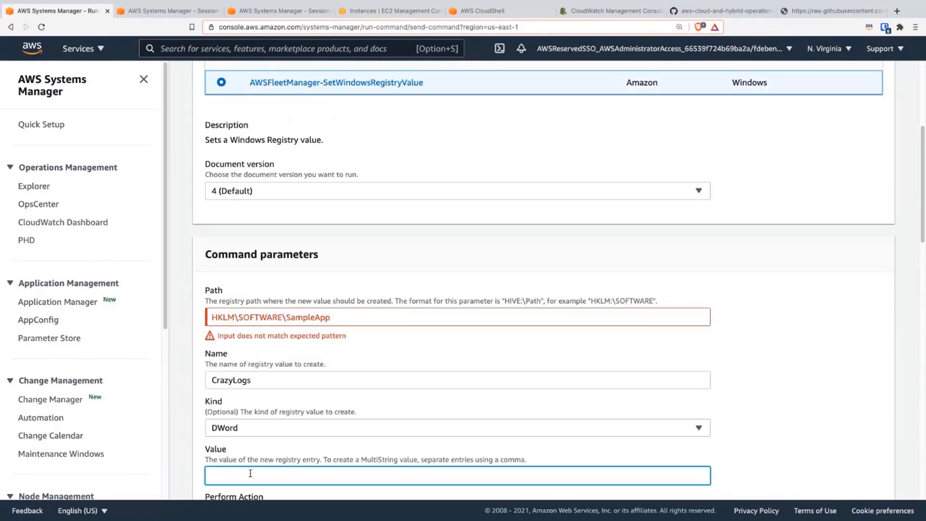
{"action": "scroll", "coordinate": [250, 473], "scroll_direction": "down", "scroll_amount": 1}
{"action": "scroll", "coordinate": [250, 475], "scroll_direction": "down", "scroll_amount": 1}
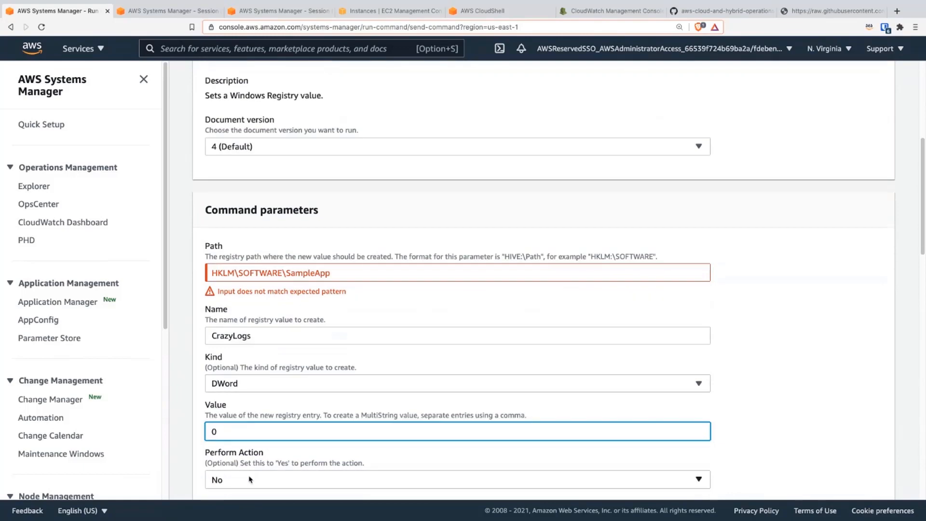
{"action": "left_click", "coordinate": [250, 479]}
{"action": "left_click", "coordinate": [245, 461]}
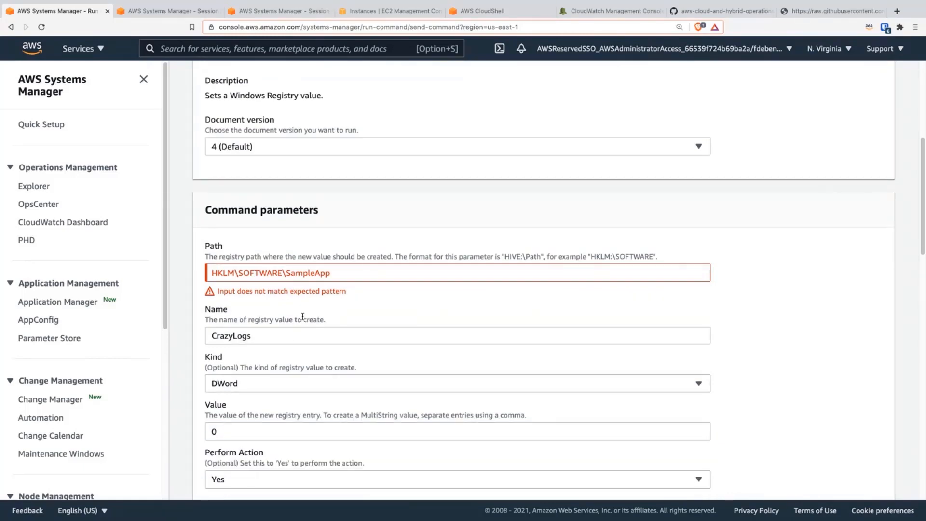
Step: Correct the Path parameter to HKLM:\SOFTWARE\SampleApp by adding the missing colon after the hive name
{"action": "left_click", "coordinate": [235, 269]}
{"action": "type", "text": ":"}
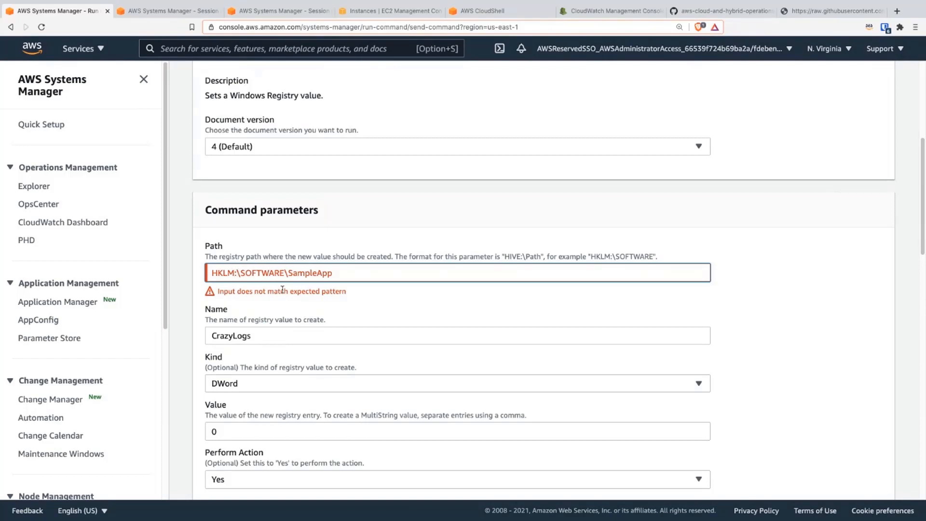
{"action": "left_click", "coordinate": [303, 302]}
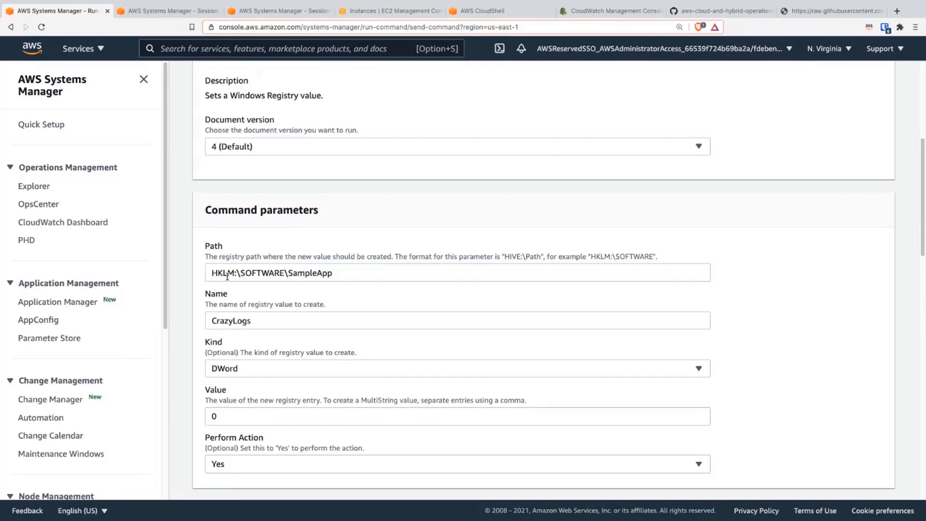
Step: Check the workshop's parameter and target instructions, and manually choose TestWindowsInstance as the command's target
{"action": "left_click", "coordinate": [716, 11]}
{"action": "scroll", "coordinate": [396, 338], "scroll_direction": "down", "scroll_amount": 7}
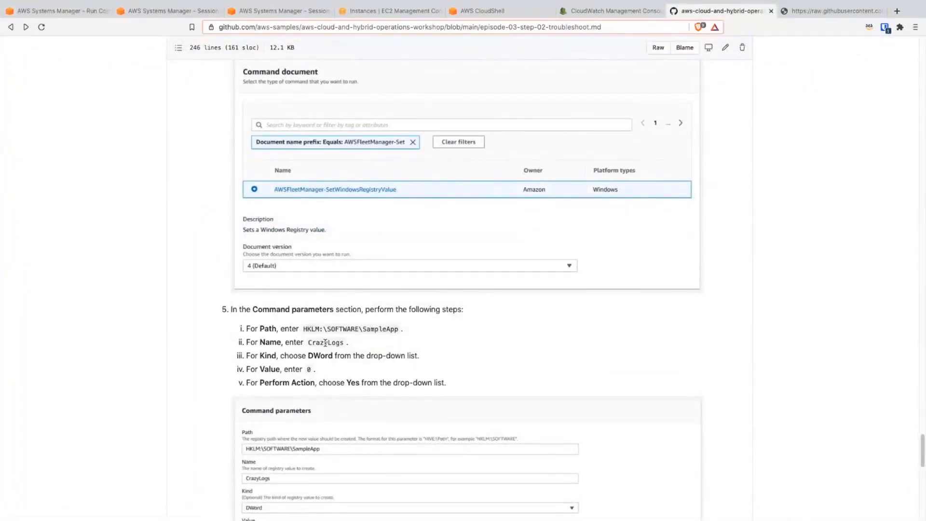
{"action": "scroll", "coordinate": [334, 384], "scroll_direction": "down", "scroll_amount": 2}
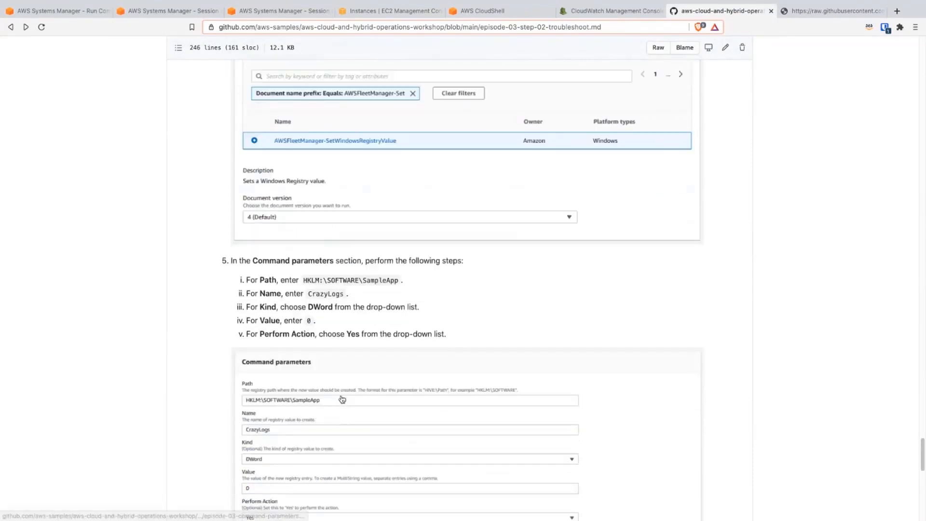
{"action": "scroll", "coordinate": [333, 419], "scroll_direction": "down", "scroll_amount": 1}
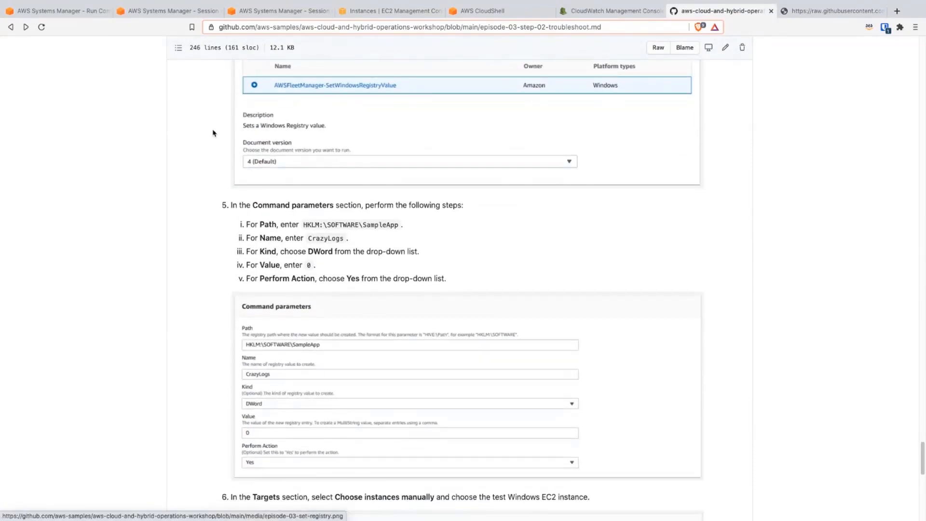
{"action": "left_click", "coordinate": [68, 11]}
{"action": "scroll", "coordinate": [434, 395], "scroll_direction": "down", "scroll_amount": 5}
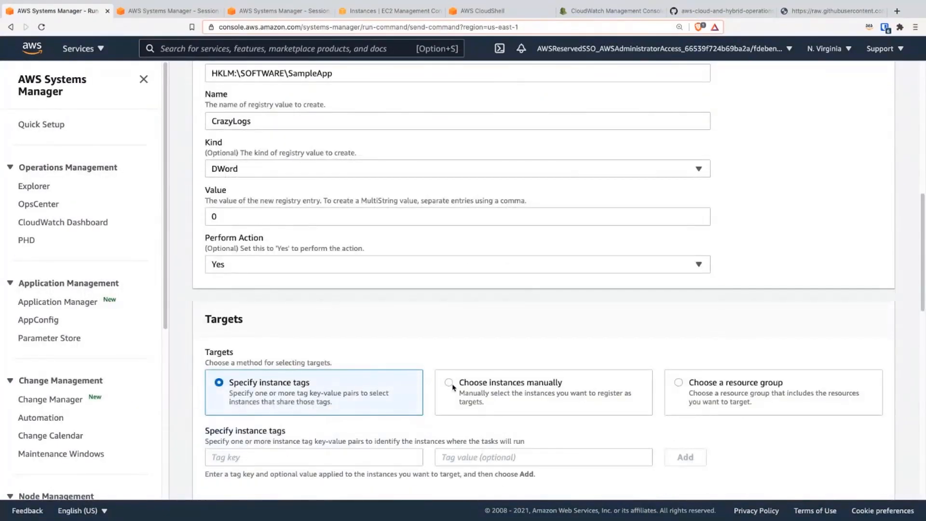
{"action": "left_click", "coordinate": [446, 385]}
{"action": "scroll", "coordinate": [256, 422], "scroll_direction": "down", "scroll_amount": 3}
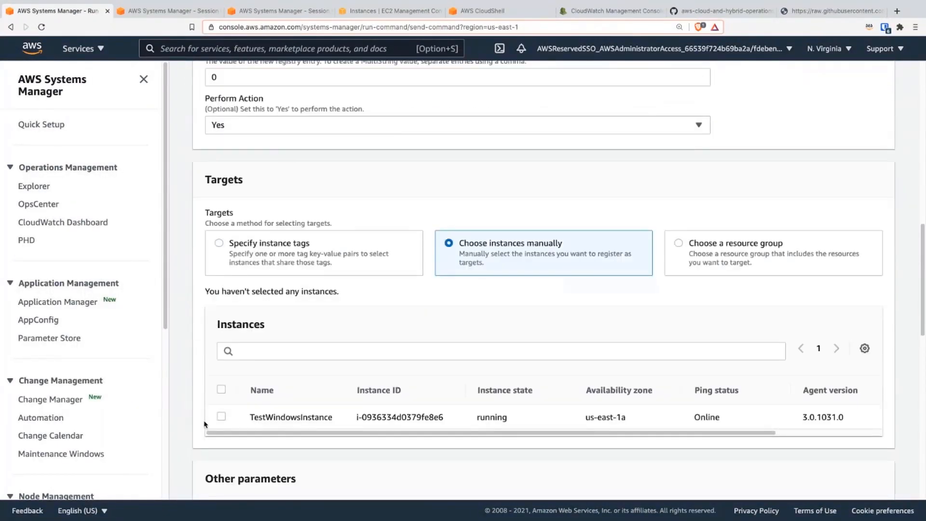
{"action": "left_click", "coordinate": [222, 416]}
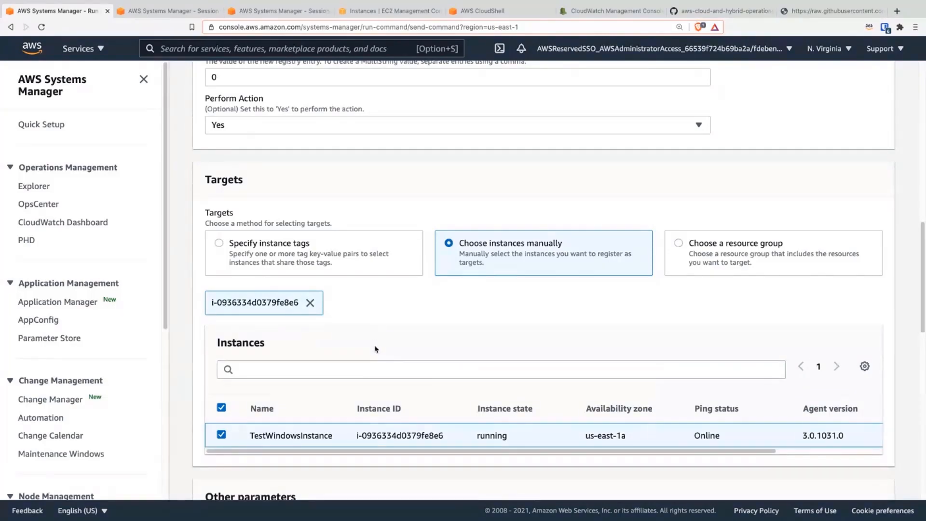
Step: Disable writing the command output to an S3 bucket and run the command
{"action": "scroll", "coordinate": [376, 350], "scroll_direction": "down", "scroll_amount": 5}
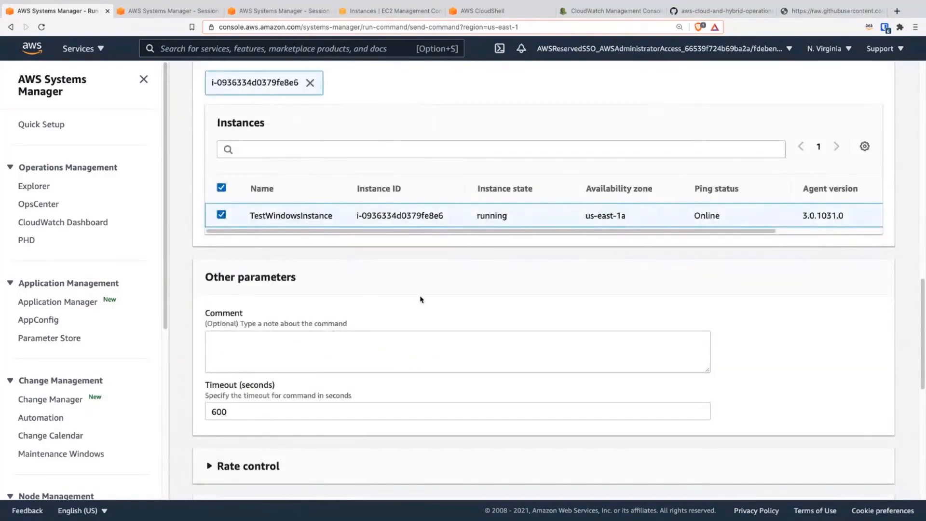
{"action": "scroll", "coordinate": [420, 299], "scroll_direction": "down", "scroll_amount": 5}
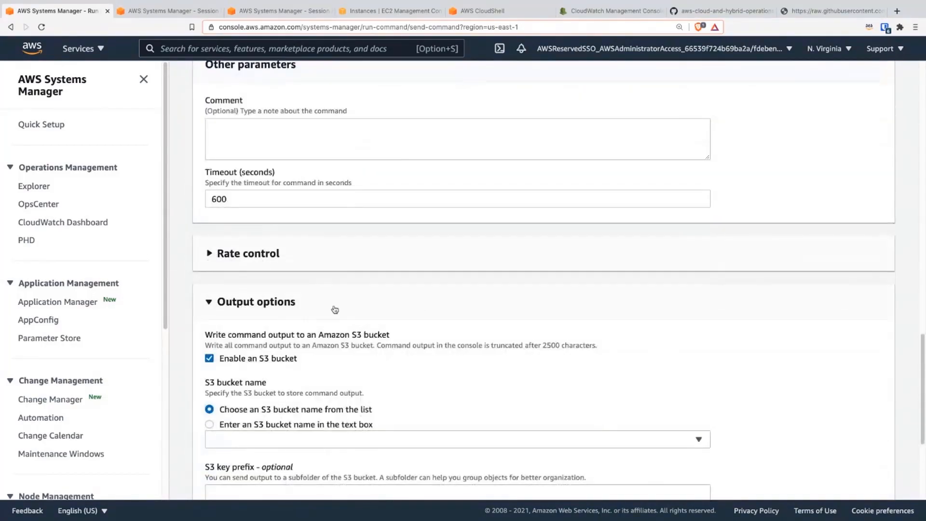
{"action": "left_click", "coordinate": [271, 359]}
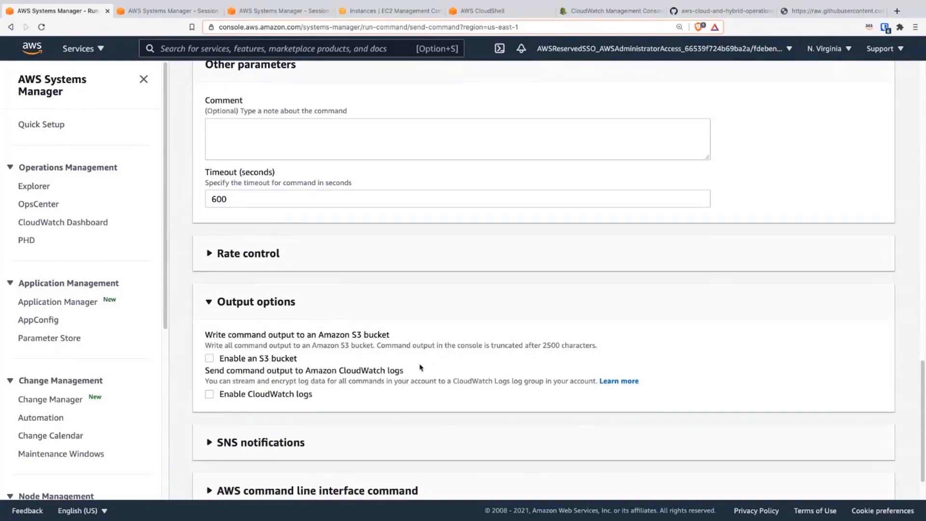
{"action": "scroll", "coordinate": [467, 379], "scroll_direction": "down", "scroll_amount": 1}
{"action": "scroll", "coordinate": [503, 373], "scroll_direction": "down", "scroll_amount": 1}
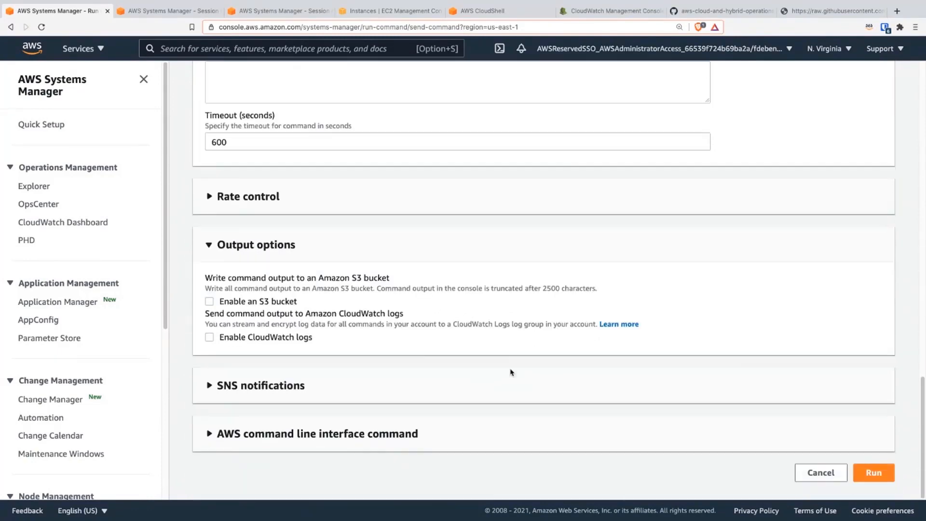
{"action": "left_click", "coordinate": [882, 471]}
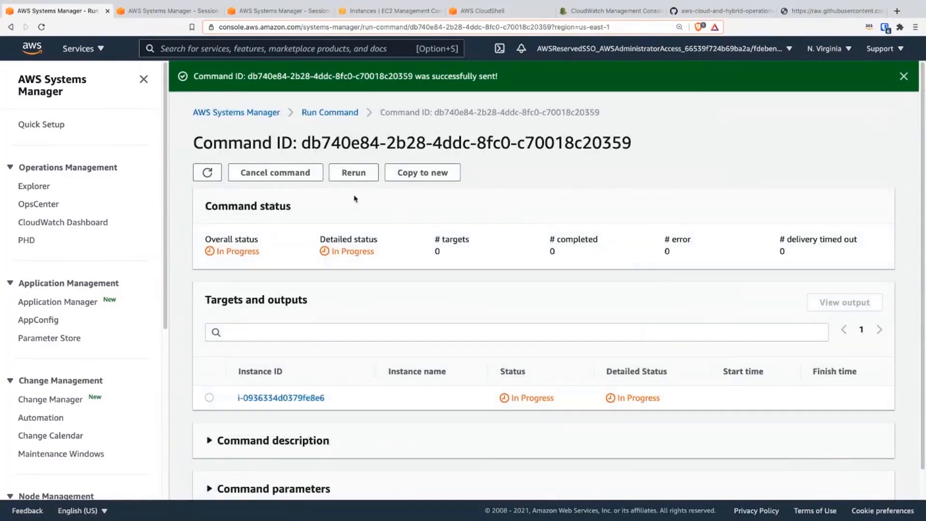
Step: Refresh the command's status and view its output on the targeted instance
{"action": "left_click", "coordinate": [215, 172]}
{"action": "left_click", "coordinate": [217, 173]}
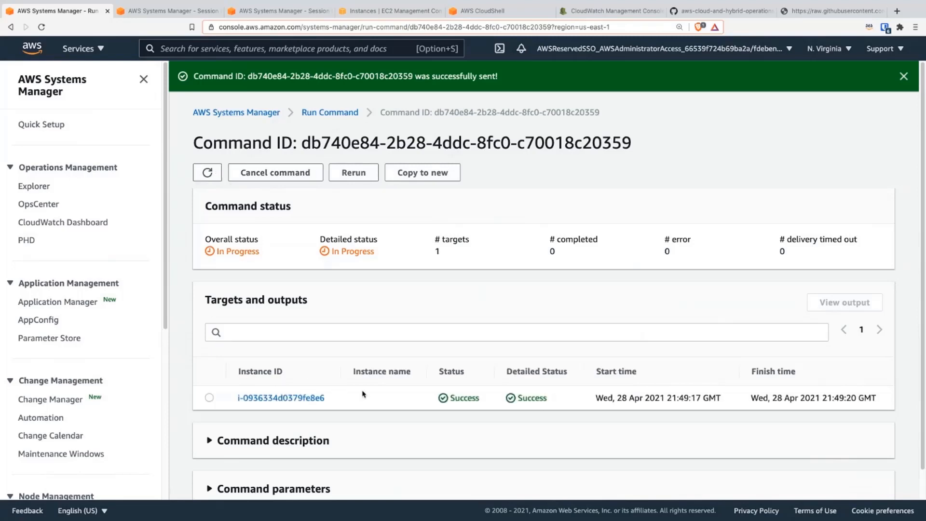
{"action": "left_click", "coordinate": [311, 397]}
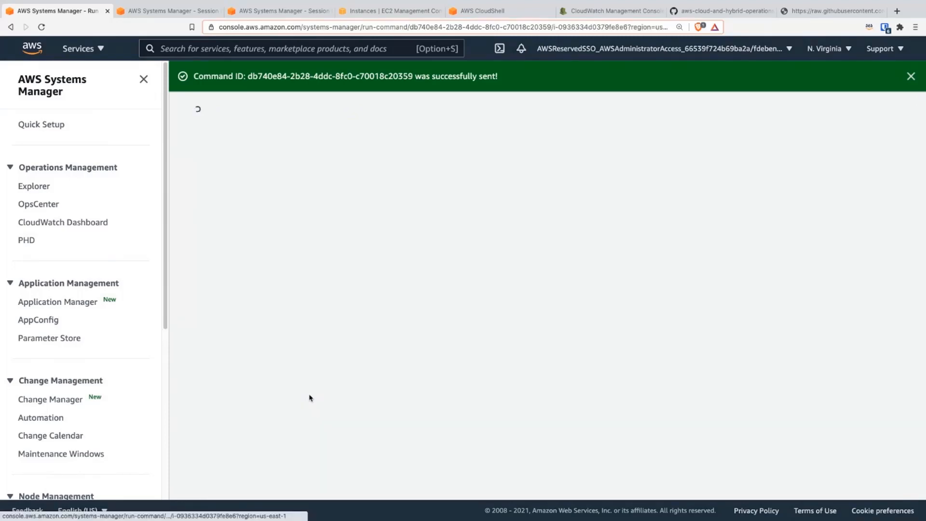
{"action": "left_click", "coordinate": [267, 306]}
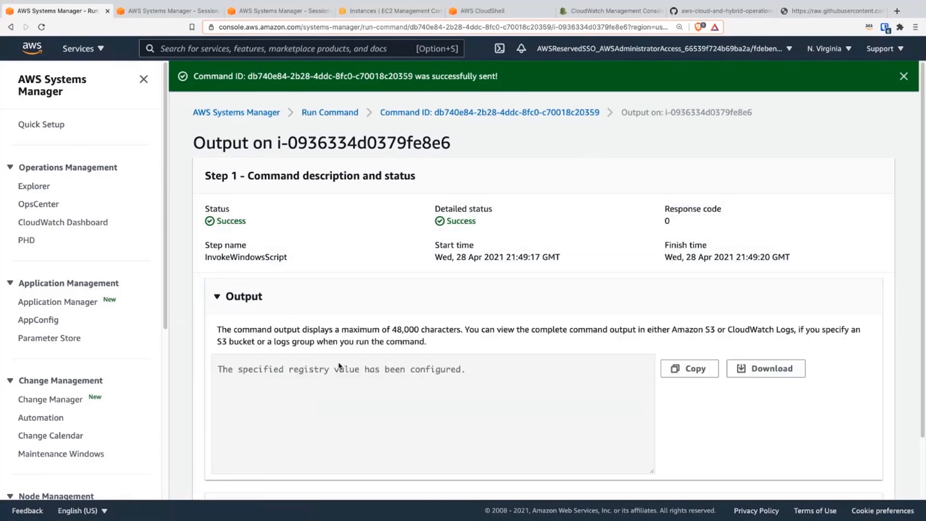
{"action": "triple_click", "coordinate": [344, 368]}
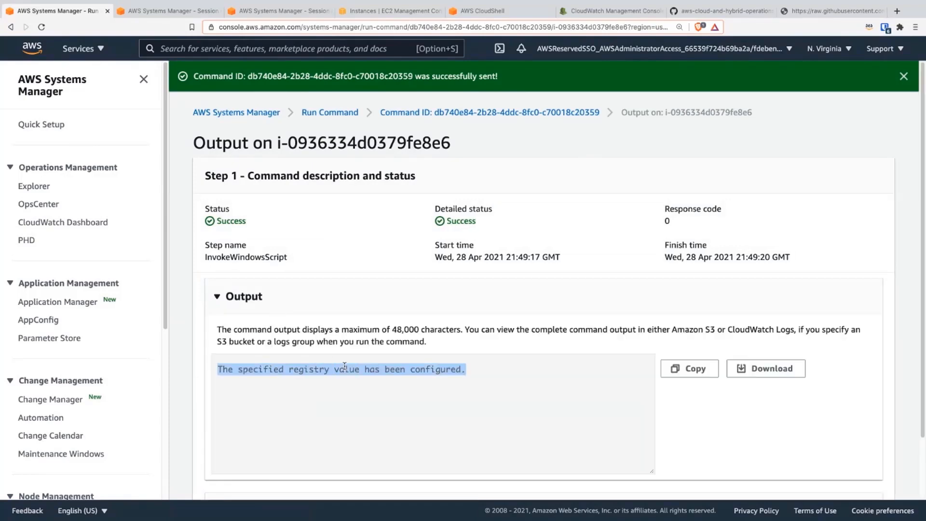
Step: Close the spare Session Manager browser tab holding the empty PowerShell session on the test instance
{"action": "left_click", "coordinate": [171, 10]}
{"action": "left_click", "coordinate": [262, 8]}
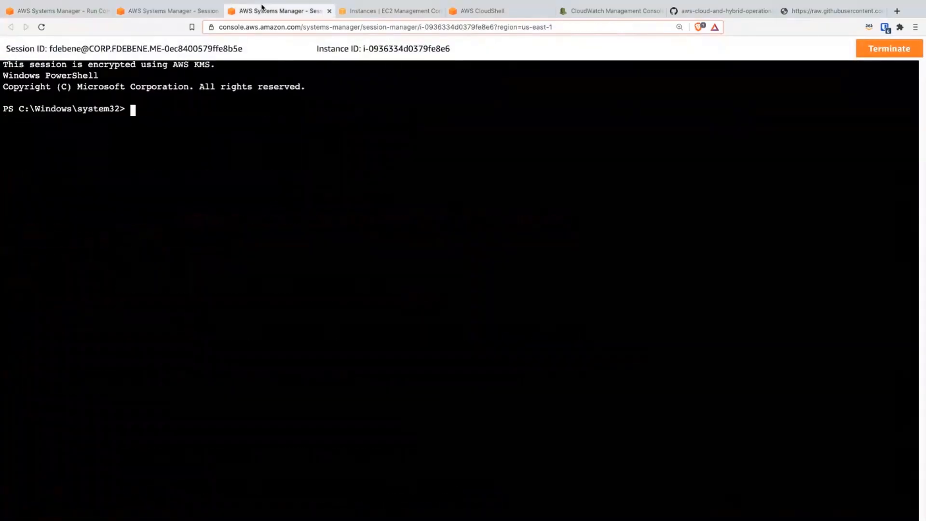
{"action": "left_click", "coordinate": [329, 11]}
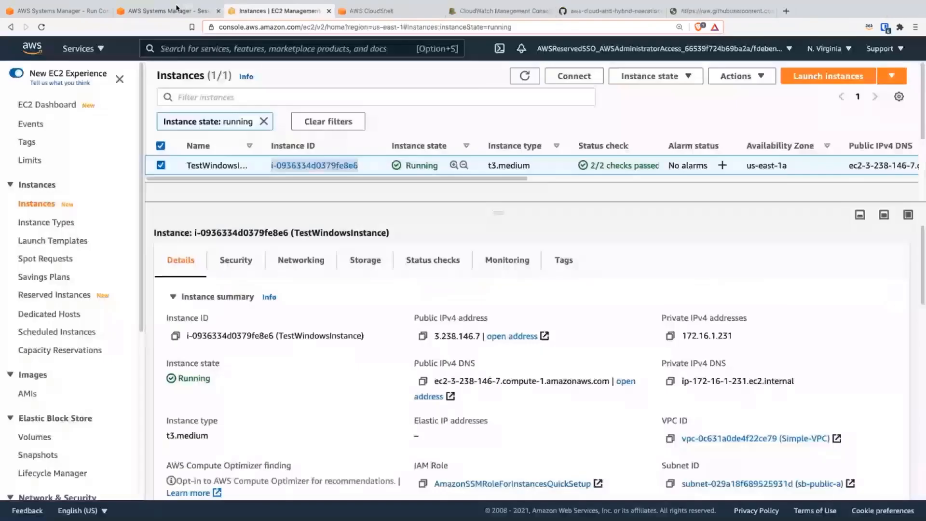
Step: View the performance counters of TestWindowsInstance in Fleet Manager to check its CPU utilization
{"action": "left_click", "coordinate": [176, 7]}
{"action": "left_click", "coordinate": [92, 10]}
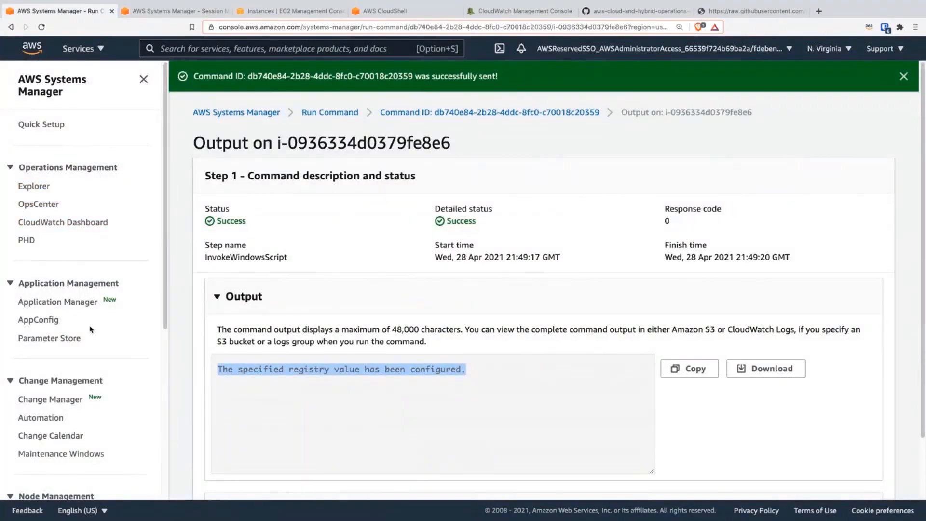
{"action": "scroll", "coordinate": [96, 378], "scroll_direction": "down", "scroll_amount": 4}
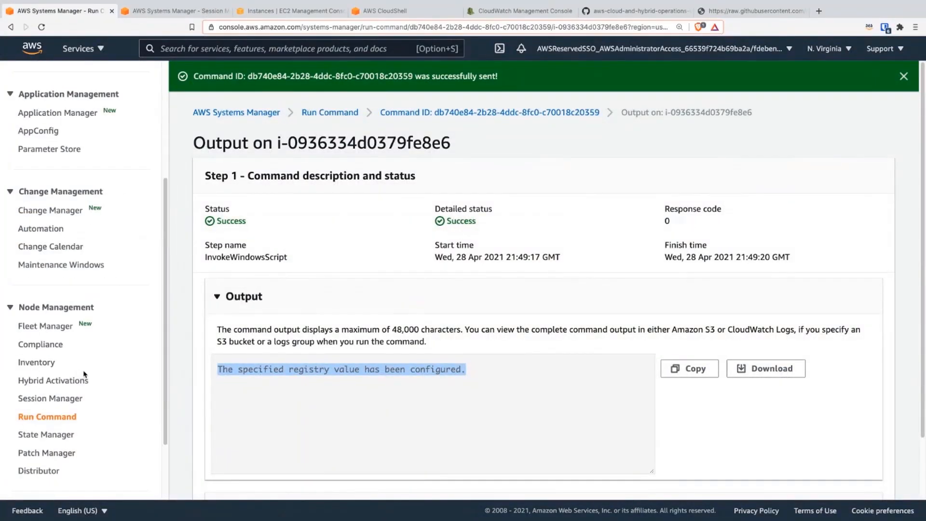
{"action": "left_click", "coordinate": [45, 330]}
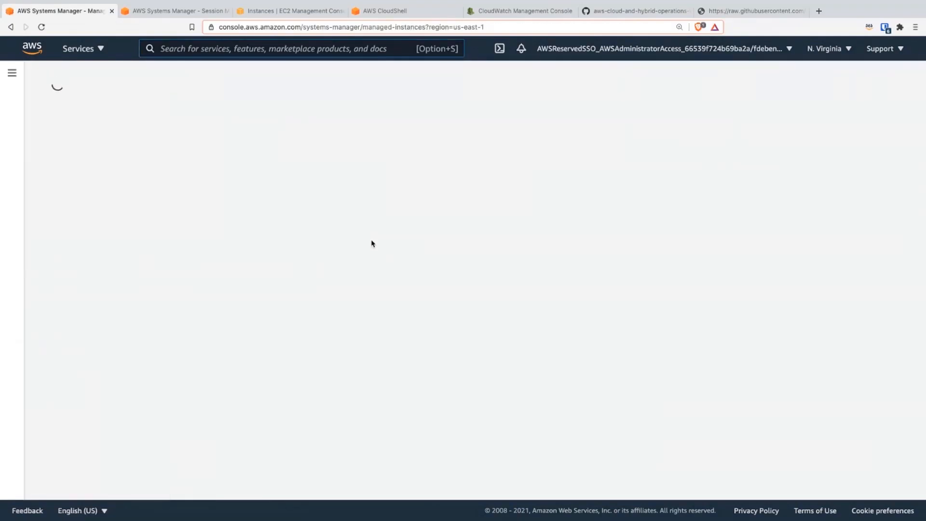
{"action": "left_click", "coordinate": [65, 296]}
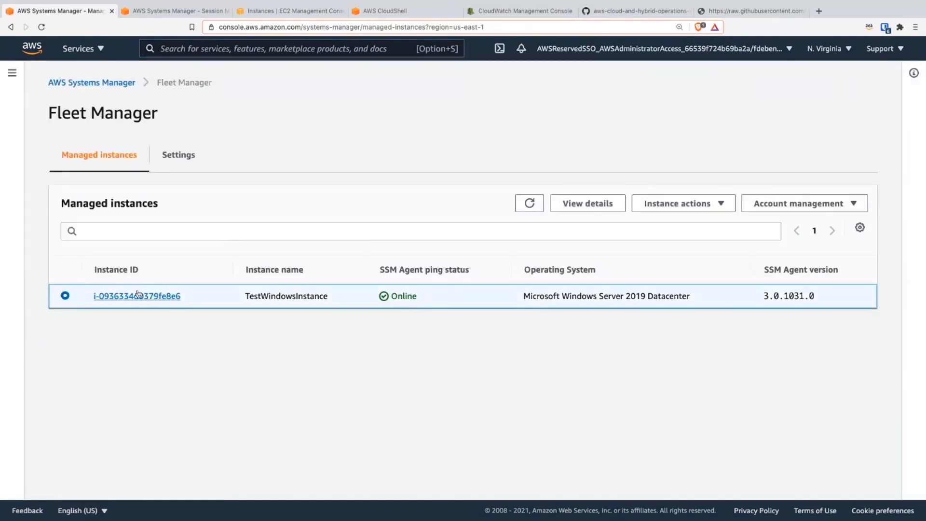
{"action": "left_click", "coordinate": [675, 204]}
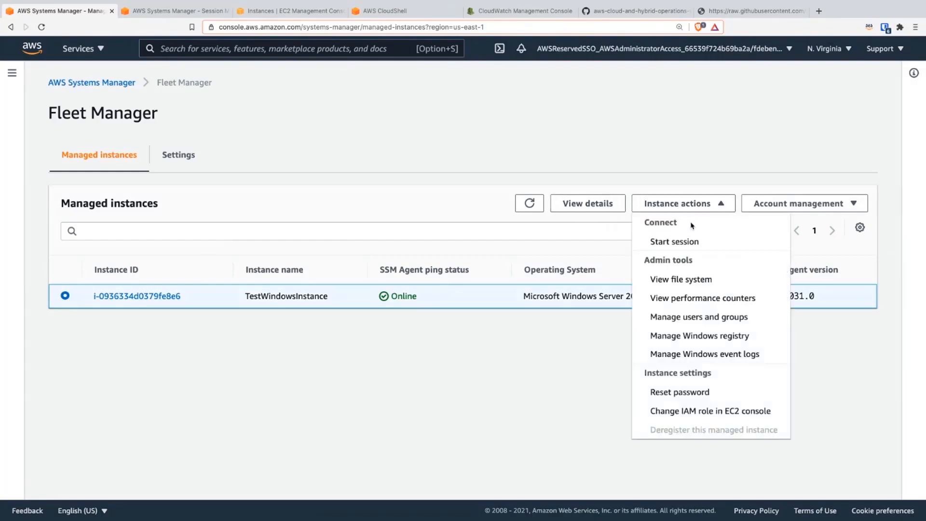
{"action": "left_click", "coordinate": [699, 299]}
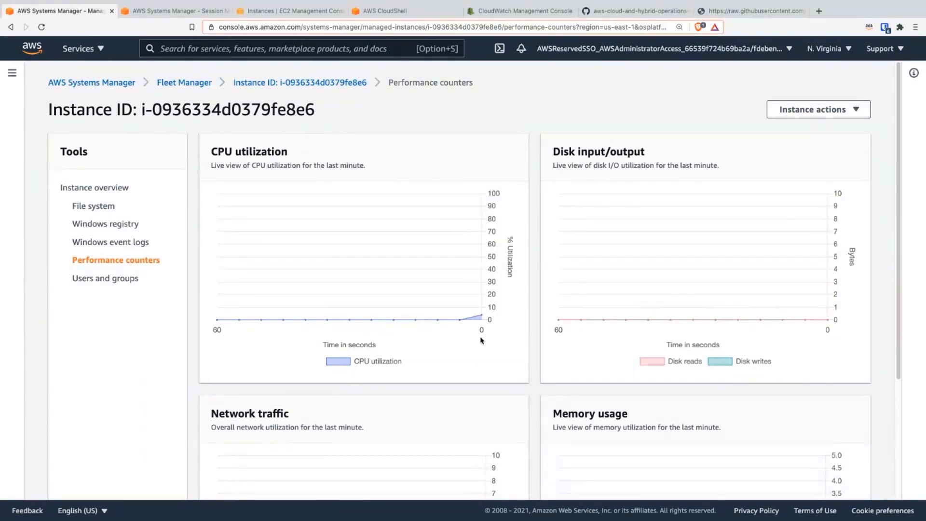
{"action": "mouse_move", "coordinate": [481, 320]}
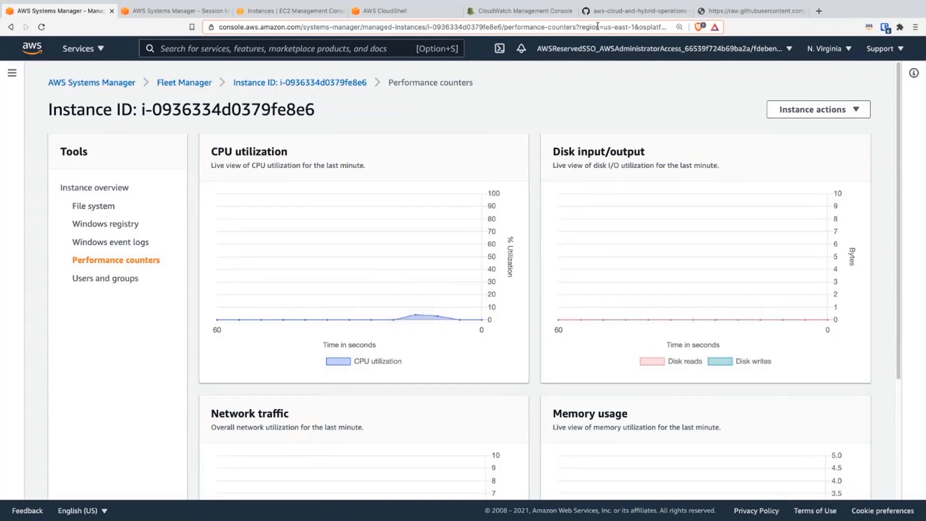
Step: Advance the workshop guide to the section "View and take action on operational data in the context of an application"
{"action": "left_click", "coordinate": [606, 11]}
{"action": "scroll", "coordinate": [513, 247], "scroll_direction": "down", "scroll_amount": 10}
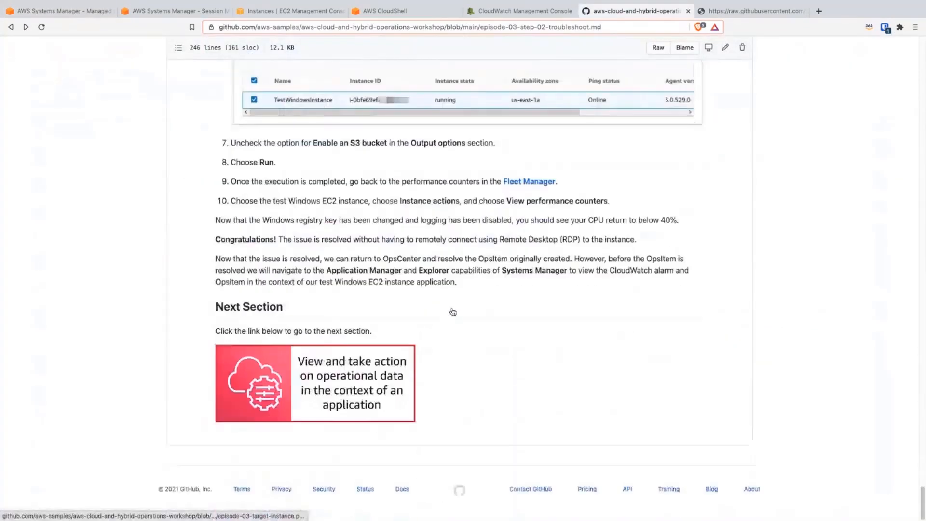
{"action": "left_click", "coordinate": [365, 391]}
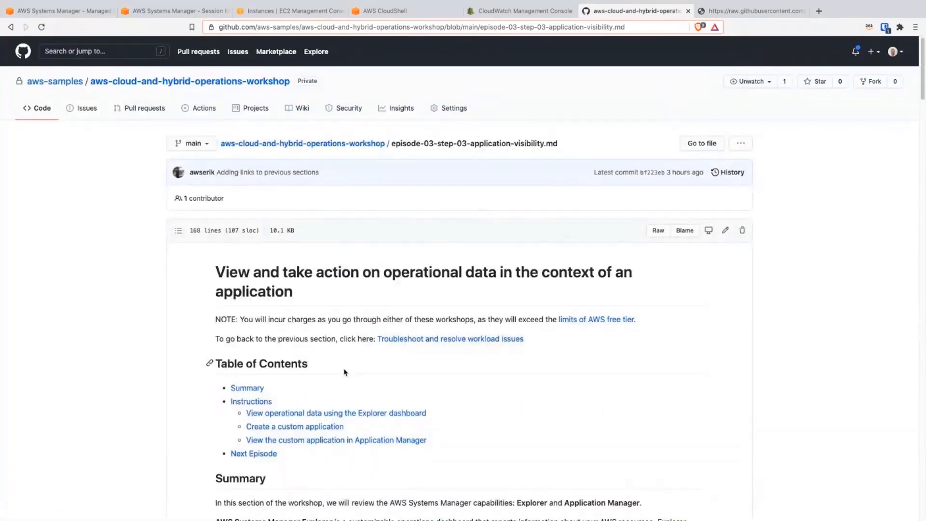
Step: Read the section's summary of Explorer and Application Manager and the first instructions for viewing operational data in the Explorer dashboard
{"action": "scroll", "coordinate": [345, 338], "scroll_direction": "down", "scroll_amount": 2}
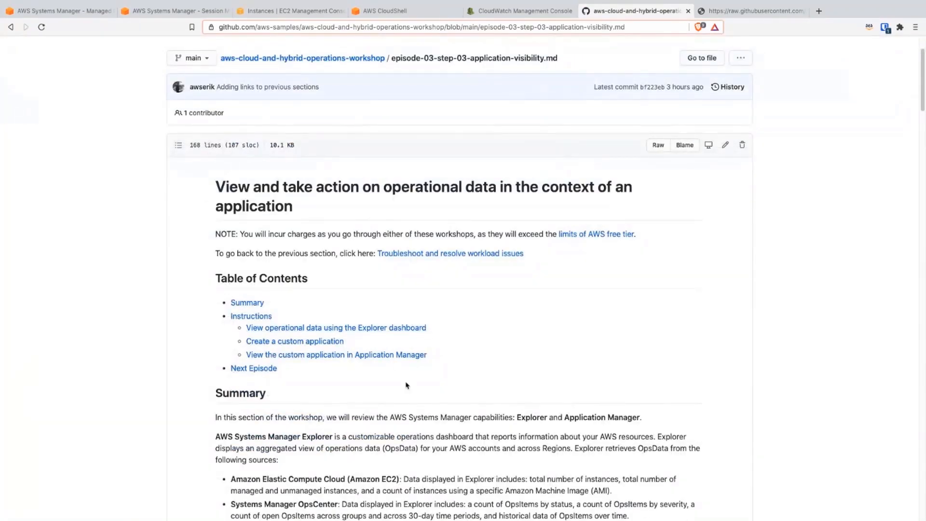
{"action": "scroll", "coordinate": [419, 349], "scroll_direction": "down", "scroll_amount": 2}
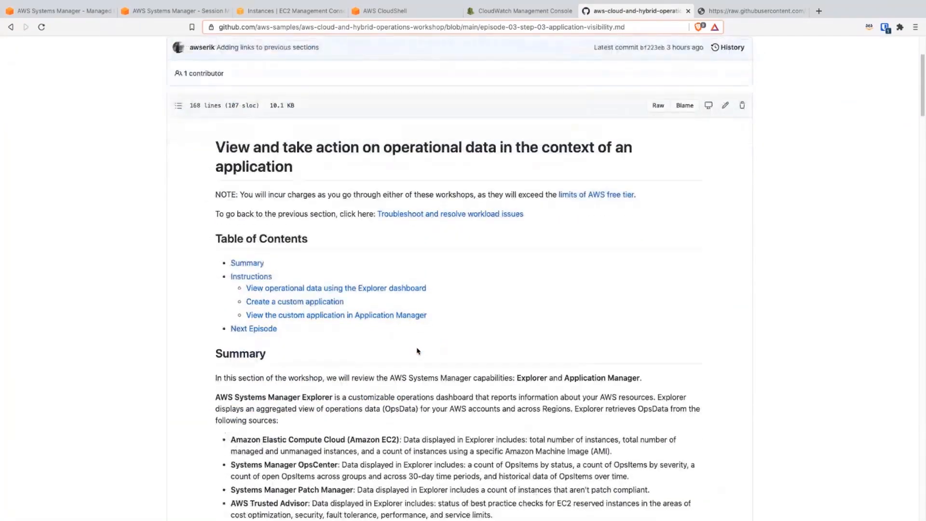
{"action": "scroll", "coordinate": [418, 354], "scroll_direction": "down", "scroll_amount": 3}
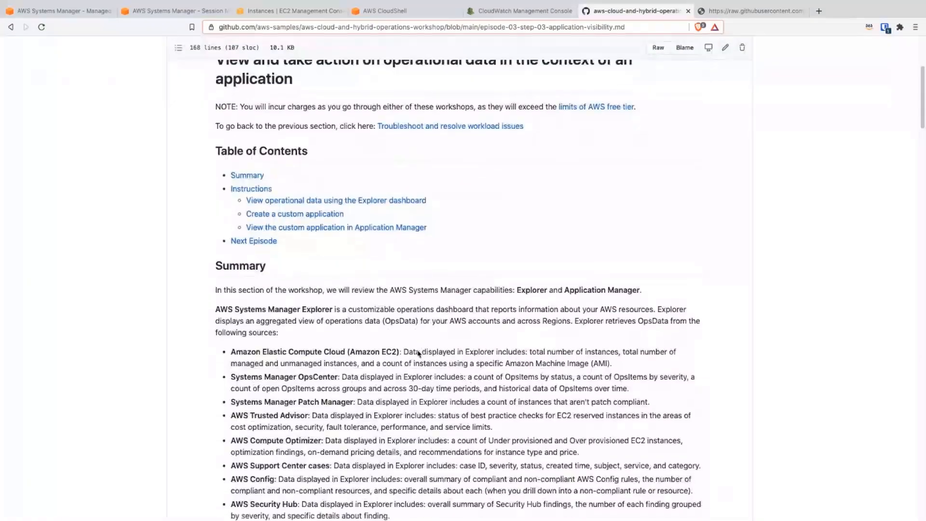
{"action": "scroll", "coordinate": [405, 313], "scroll_direction": "down", "scroll_amount": 5}
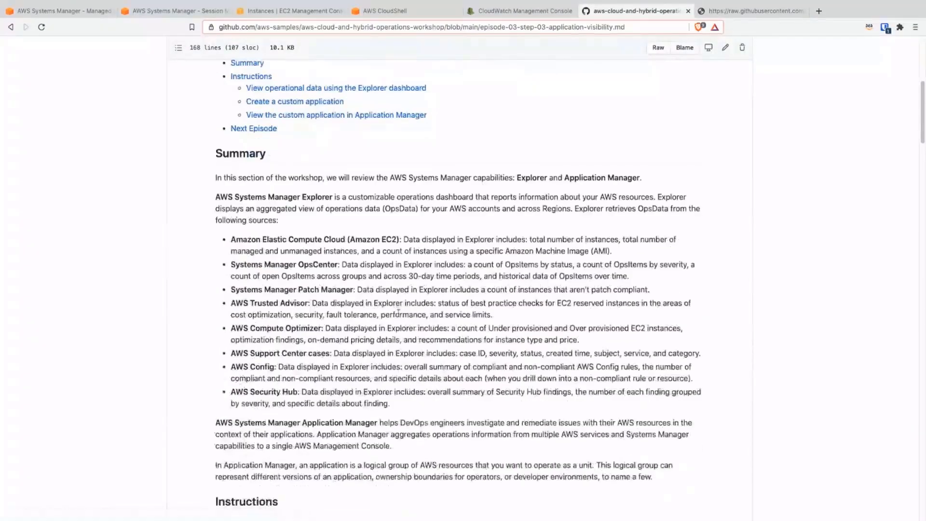
{"action": "scroll", "coordinate": [412, 346], "scroll_direction": "down", "scroll_amount": 1}
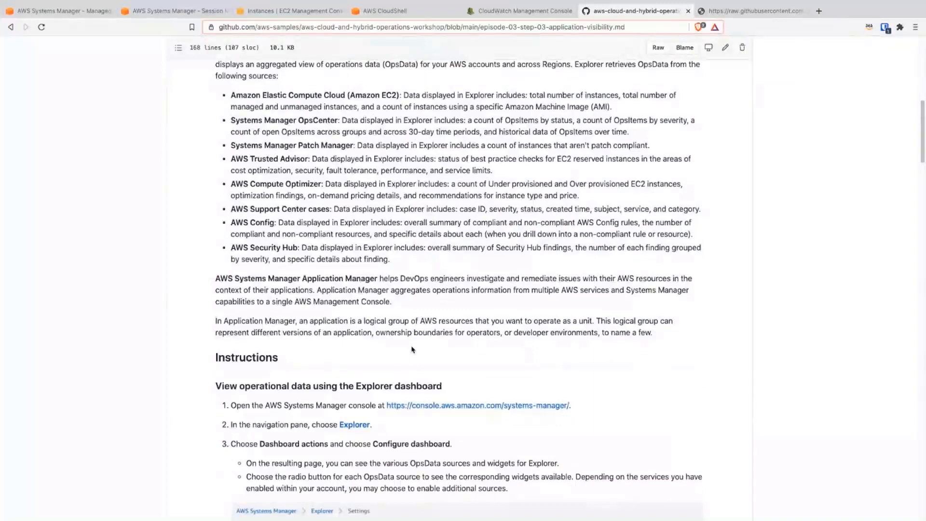
{"action": "scroll", "coordinate": [411, 348], "scroll_direction": "down", "scroll_amount": 3}
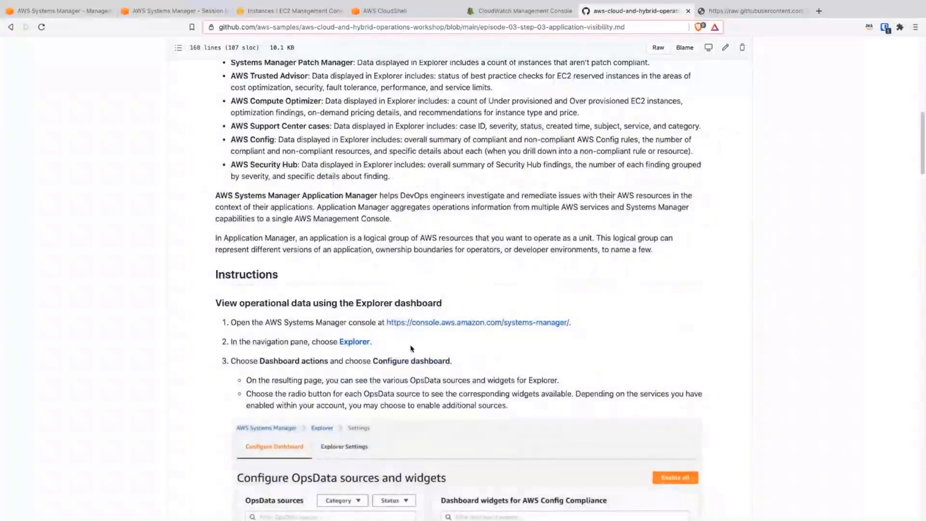
{"action": "scroll", "coordinate": [393, 294], "scroll_direction": "down", "scroll_amount": 2}
{"action": "scroll", "coordinate": [412, 304], "scroll_direction": "down", "scroll_amount": 3}
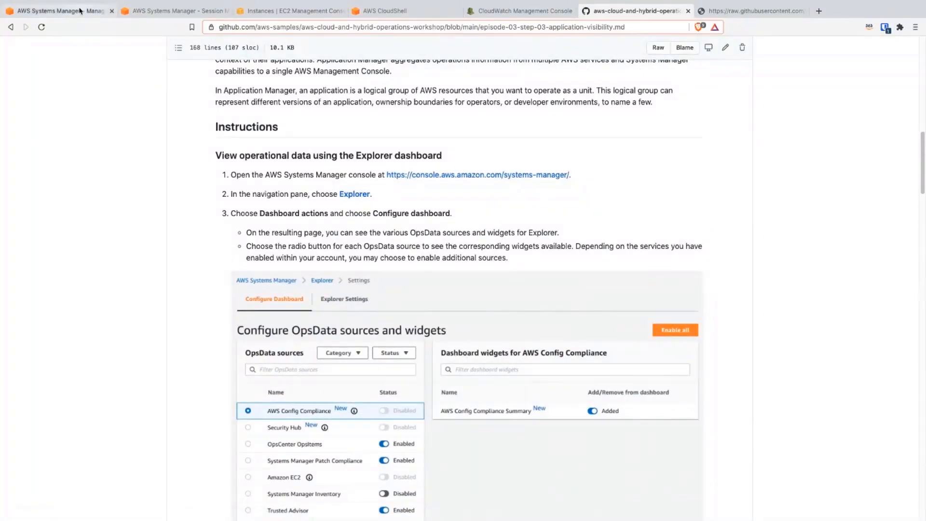
Step: Return to the AWS Systems Manager console and open the Explorer dashboard
{"action": "left_click", "coordinate": [106, 14]}
{"action": "left_click", "coordinate": [77, 81]}
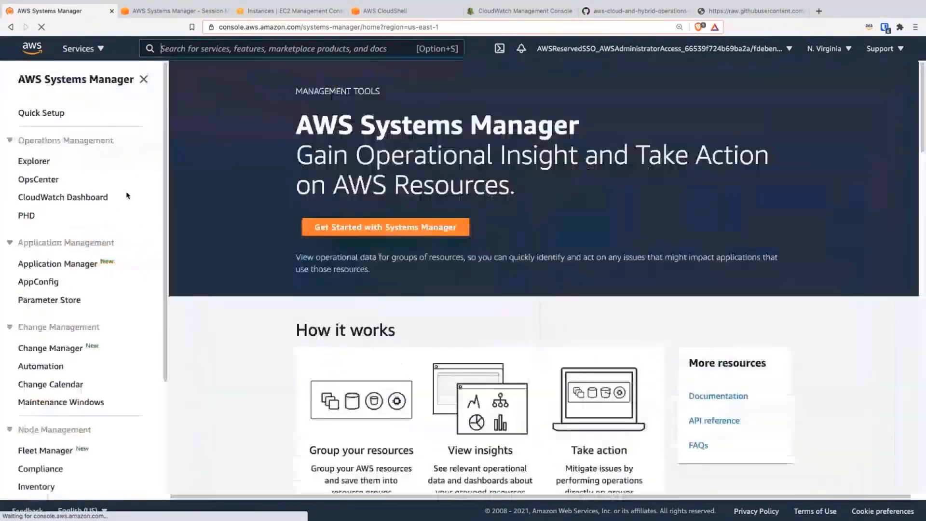
{"action": "left_click", "coordinate": [43, 167]}
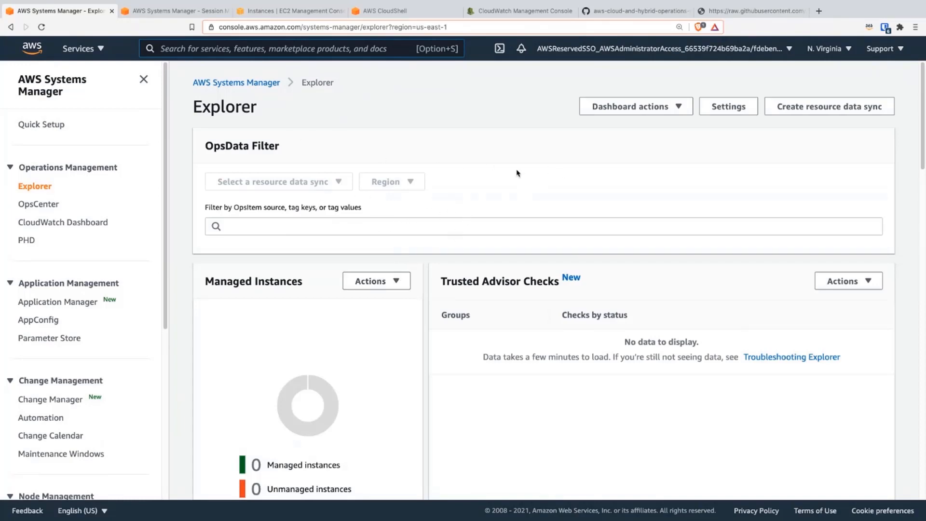
Step: Look over the widgets on the Explorer dashboard, including the desired state compliance status and support cases
{"action": "scroll", "coordinate": [663, 212], "scroll_direction": "down", "scroll_amount": 5}
{"action": "scroll", "coordinate": [626, 237], "scroll_direction": "down", "scroll_amount": 4}
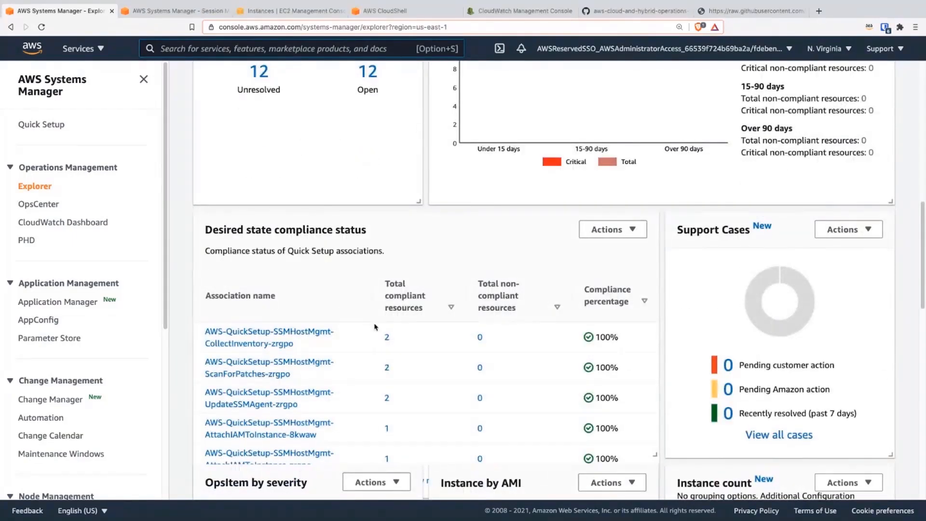
{"action": "scroll", "coordinate": [393, 320], "scroll_direction": "down", "scroll_amount": 1}
{"action": "scroll", "coordinate": [415, 323], "scroll_direction": "up", "scroll_amount": 7}
{"action": "scroll", "coordinate": [416, 322], "scroll_direction": "up", "scroll_amount": 3}
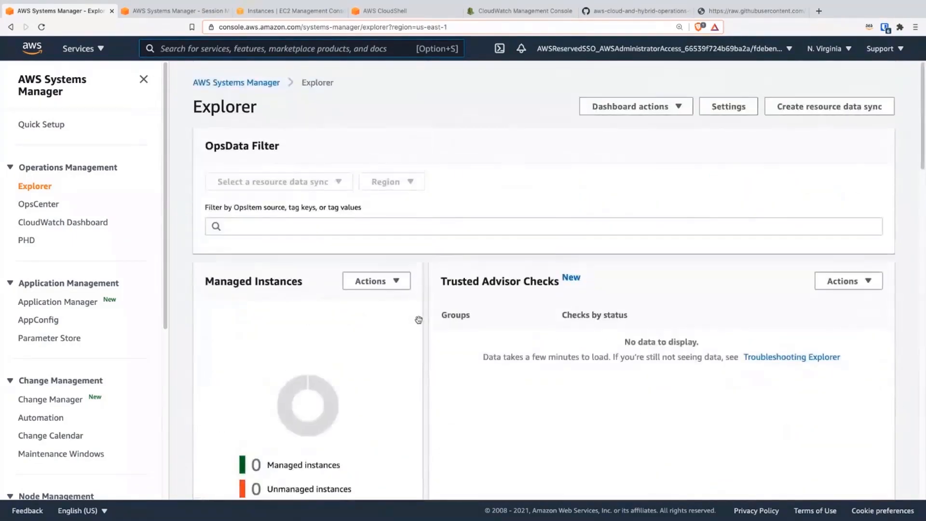
Step: Open the Explorer settings and look through the OpsItem rules, data export, reporting tags and resource data sync sections
{"action": "left_click", "coordinate": [721, 102]}
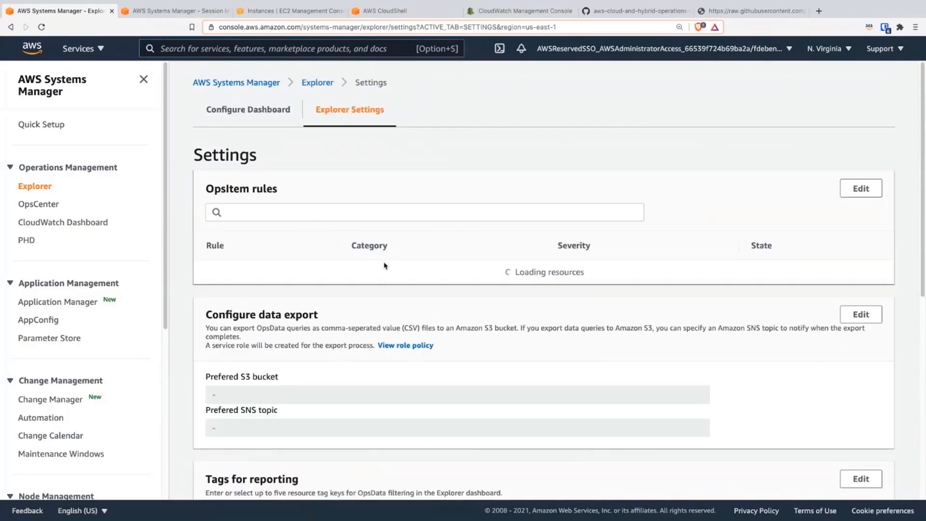
{"action": "scroll", "coordinate": [375, 302], "scroll_direction": "down", "scroll_amount": 9}
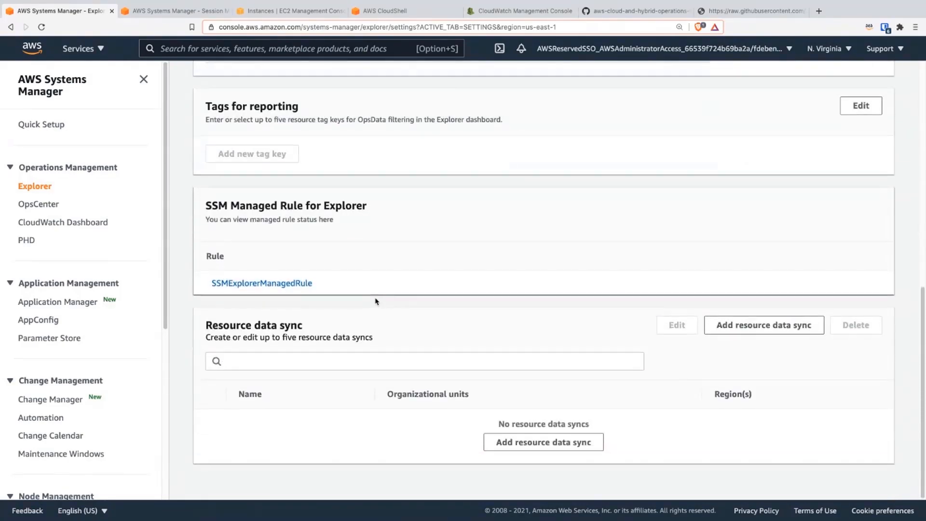
{"action": "scroll", "coordinate": [376, 302], "scroll_direction": "up", "scroll_amount": 6}
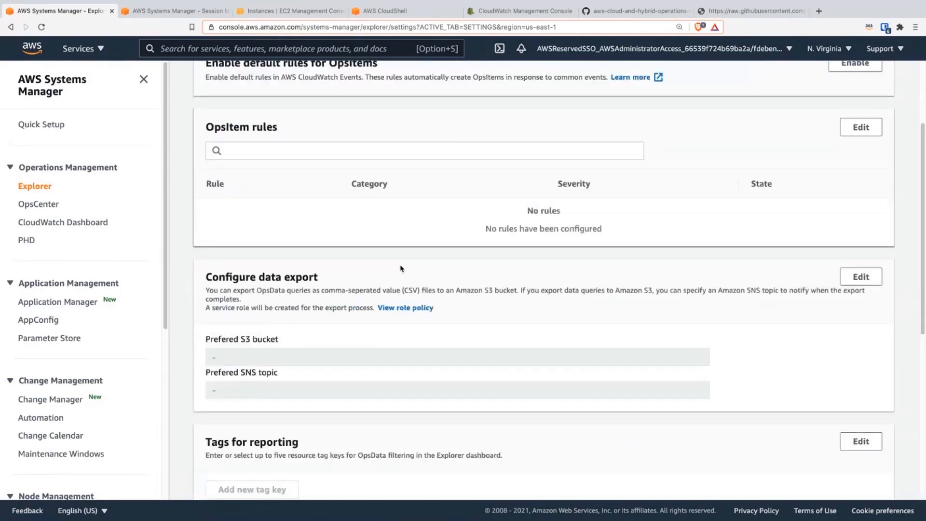
Step: Check the workshop guide's instruction for configuring the Explorer dashboard and return to the Systems Manager console
{"action": "left_click", "coordinate": [529, 10]}
{"action": "left_click", "coordinate": [643, 13]}
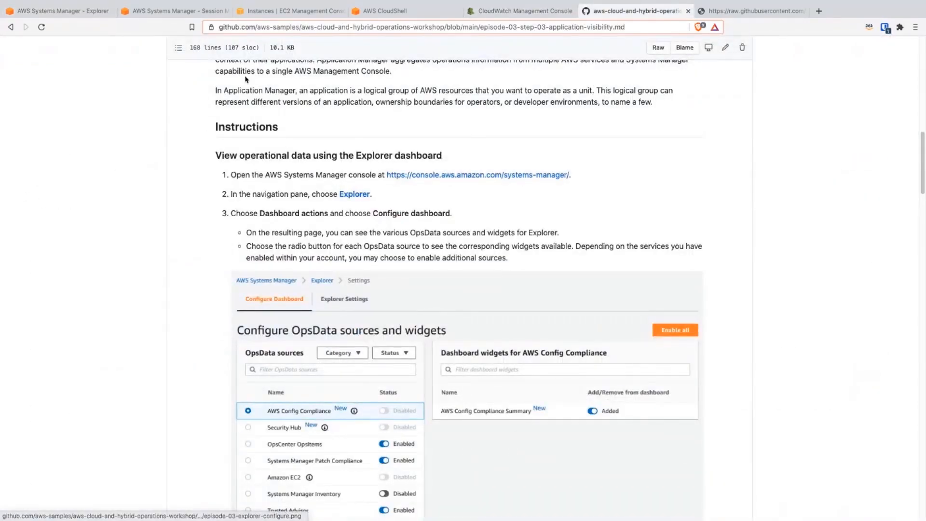
{"action": "left_click", "coordinate": [82, 12]}
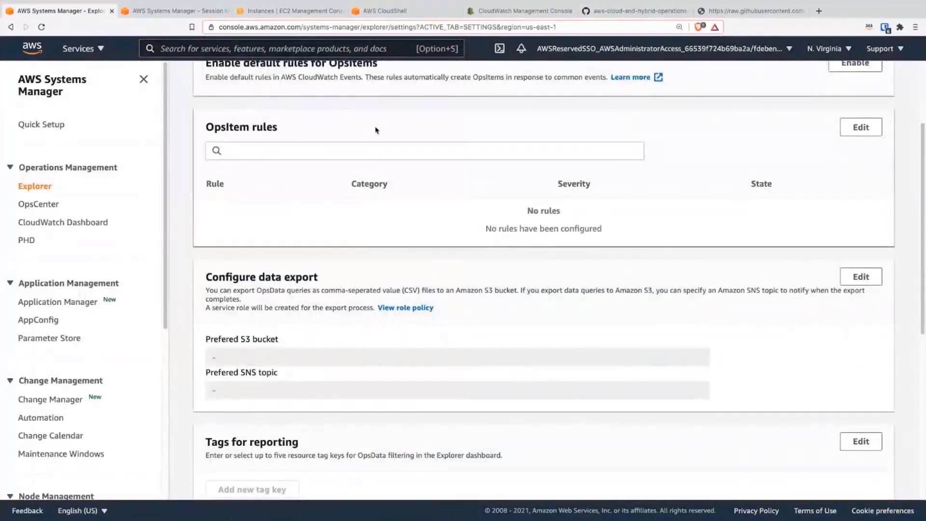
Step: Open the Explorer dashboard configuration and review the status of the OpsData sources and their widgets
{"action": "scroll", "coordinate": [375, 128], "scroll_direction": "up", "scroll_amount": 3}
{"action": "left_click", "coordinate": [240, 117]}
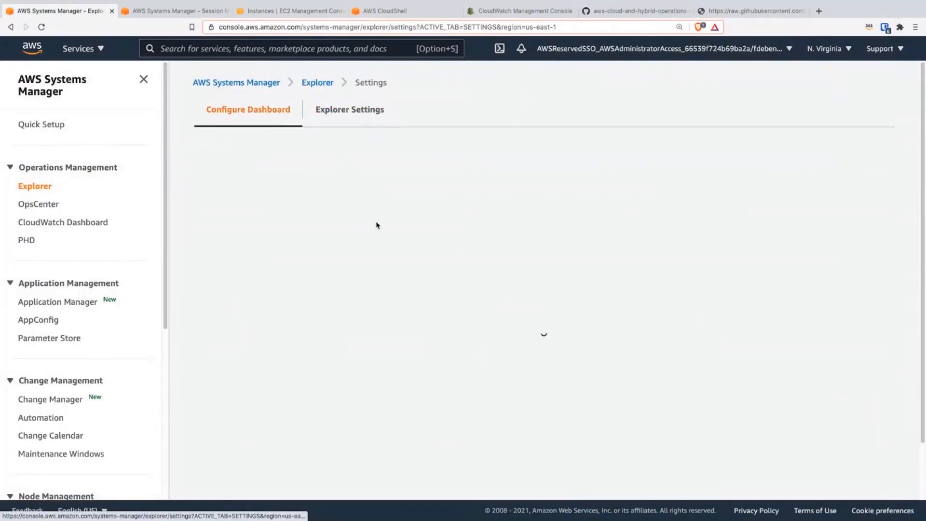
{"action": "scroll", "coordinate": [424, 255], "scroll_direction": "down", "scroll_amount": 2}
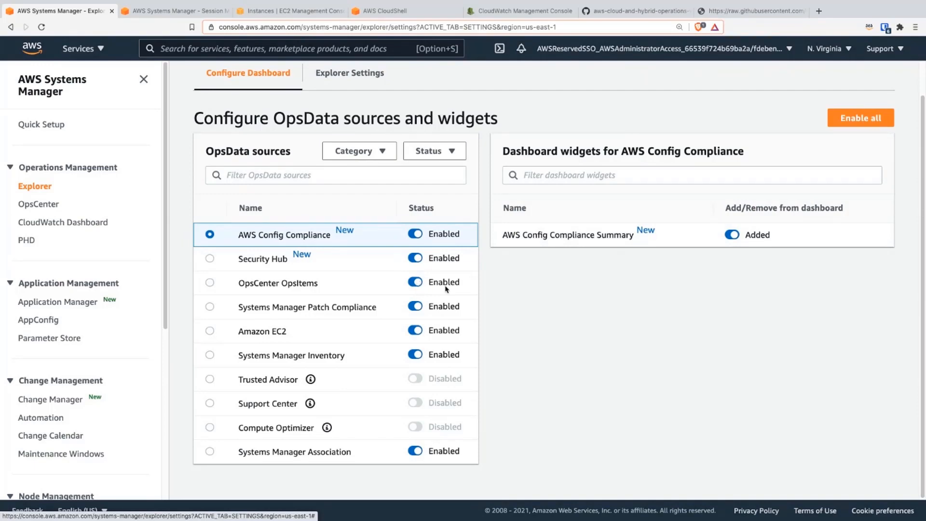
{"action": "scroll", "coordinate": [443, 330], "scroll_direction": "up", "scroll_amount": 1}
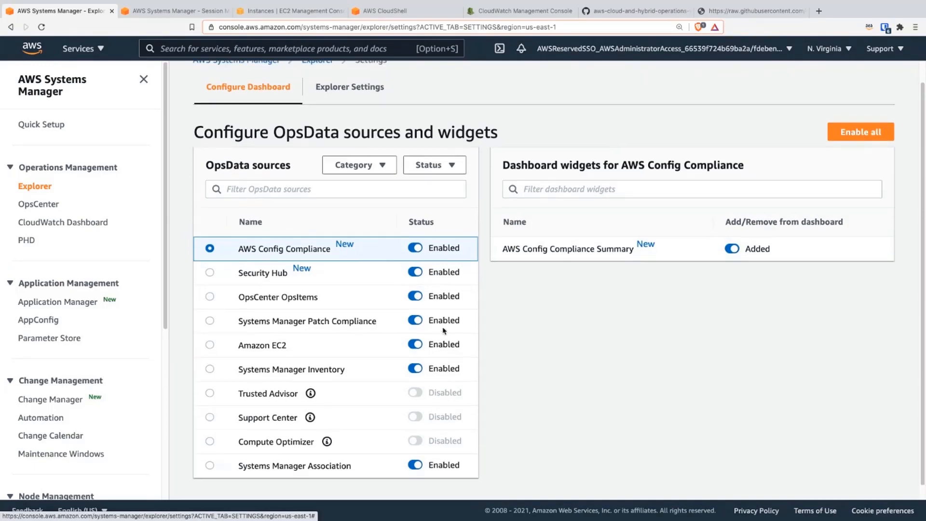
{"action": "scroll", "coordinate": [443, 330], "scroll_direction": "up", "scroll_amount": 1}
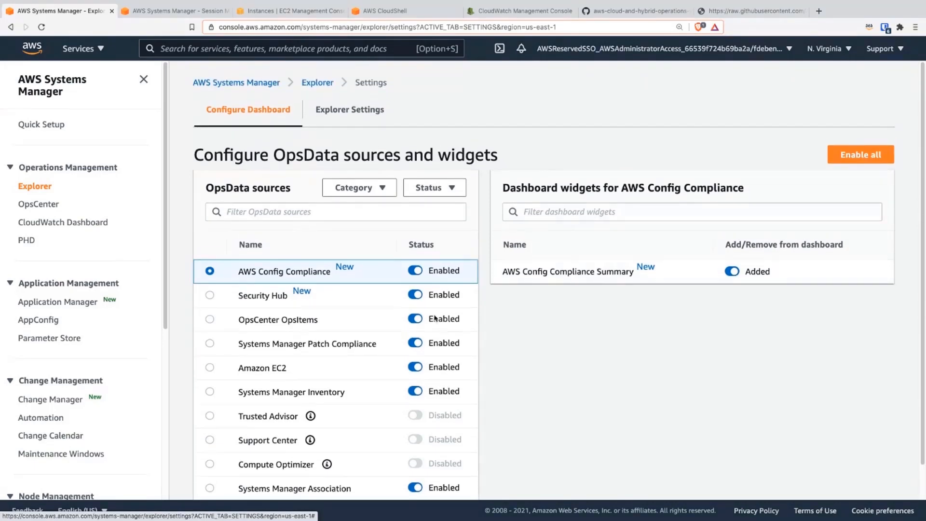
Step: Review the Explorer settings for default OpsItem rules, data export, tags for reporting, the SSM managed rule and resource data sync
{"action": "left_click", "coordinate": [359, 116]}
{"action": "scroll", "coordinate": [412, 321], "scroll_direction": "down", "scroll_amount": 2}
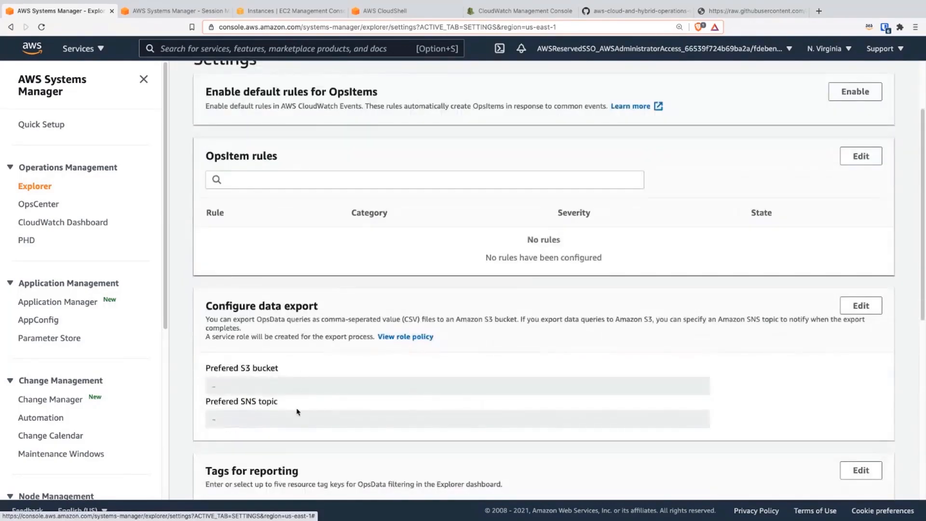
{"action": "scroll", "coordinate": [341, 396], "scroll_direction": "down", "scroll_amount": 1}
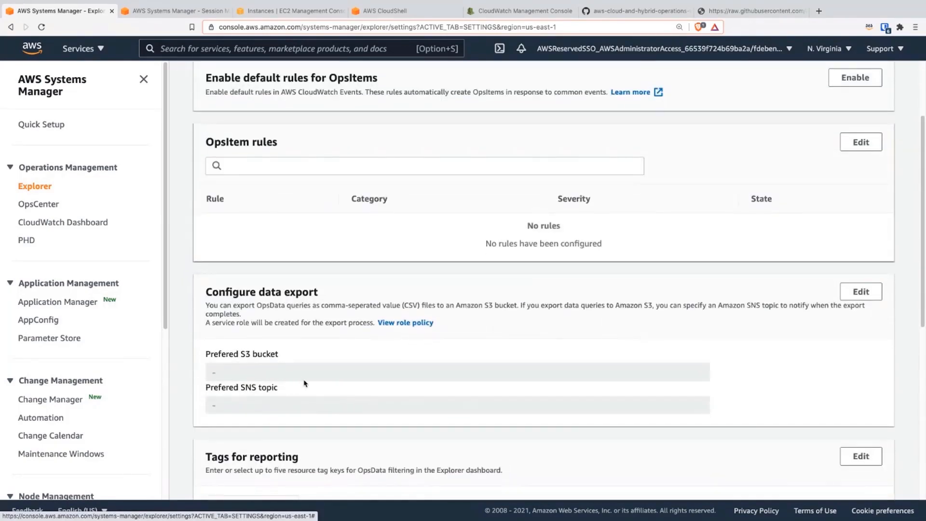
{"action": "scroll", "coordinate": [333, 375], "scroll_direction": "down", "scroll_amount": 1}
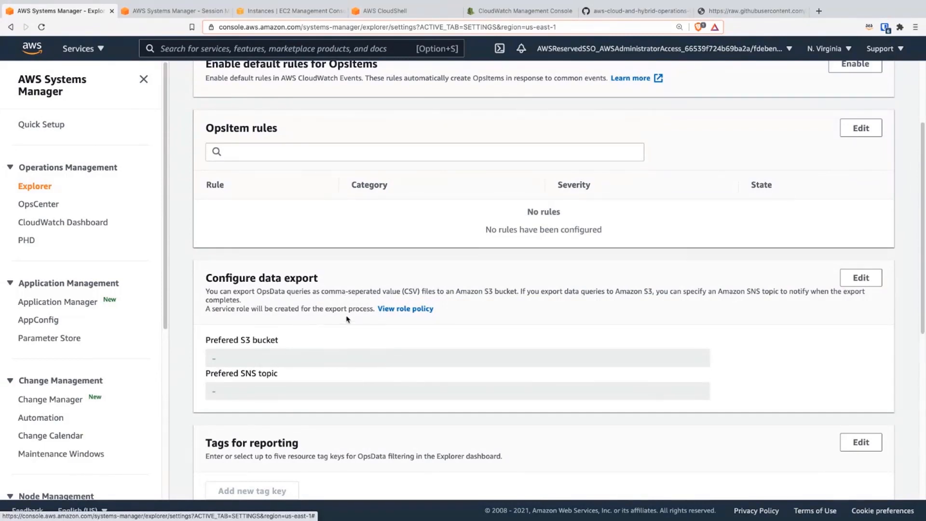
{"action": "scroll", "coordinate": [337, 355], "scroll_direction": "down", "scroll_amount": 2}
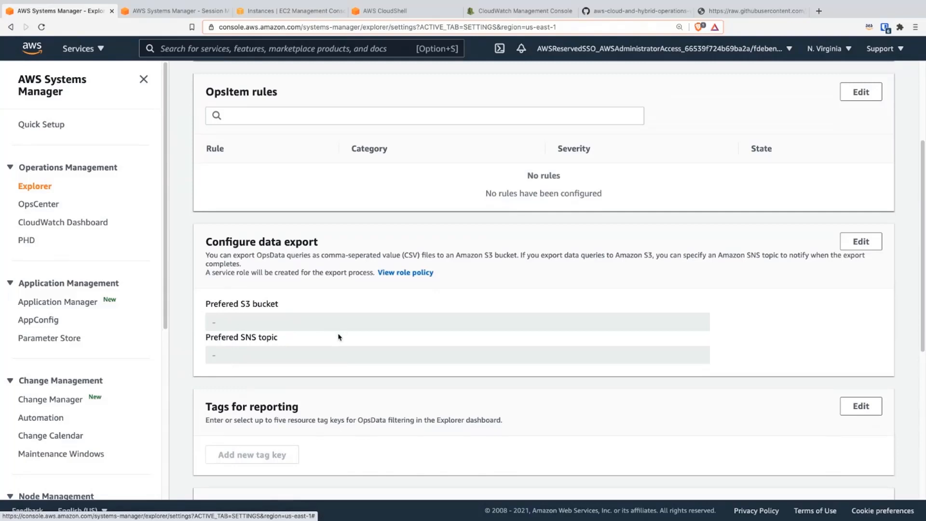
{"action": "scroll", "coordinate": [340, 336], "scroll_direction": "down", "scroll_amount": 8}
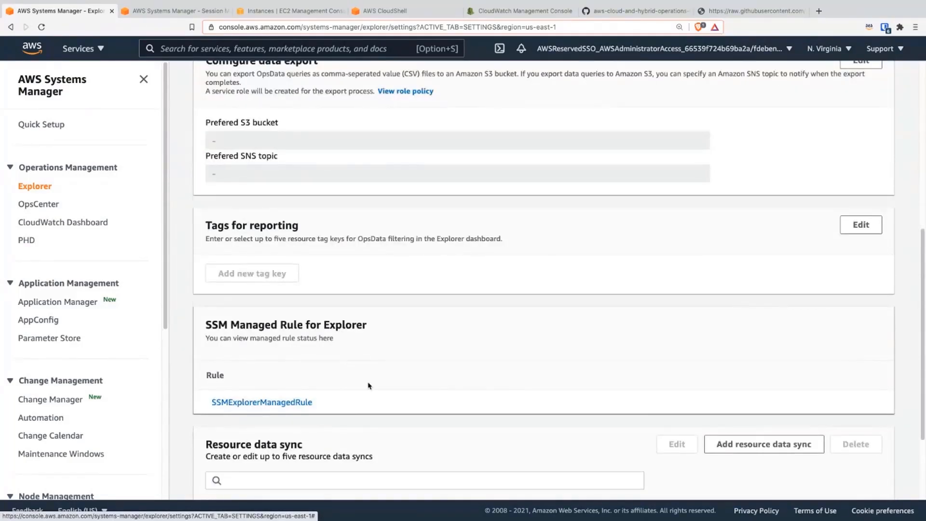
{"action": "scroll", "coordinate": [337, 376], "scroll_direction": "down", "scroll_amount": 1}
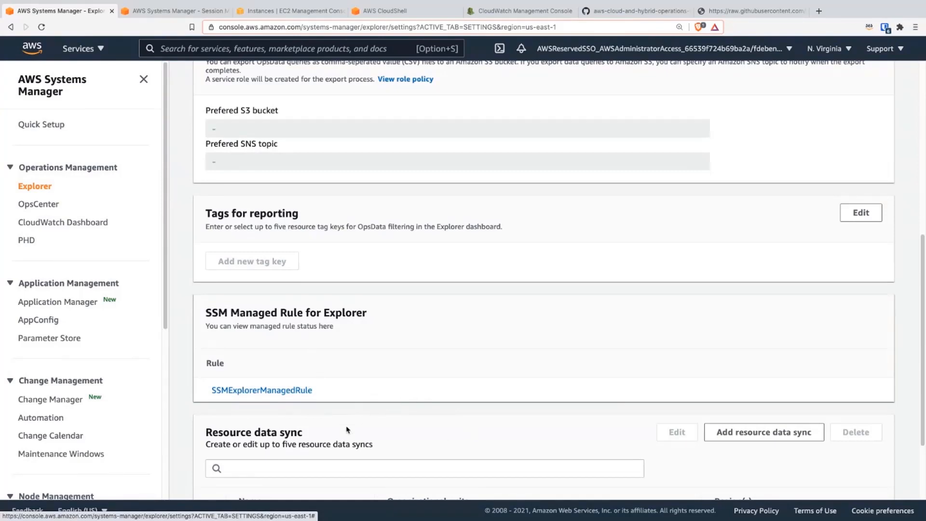
{"action": "scroll", "coordinate": [347, 429], "scroll_direction": "down", "scroll_amount": 5}
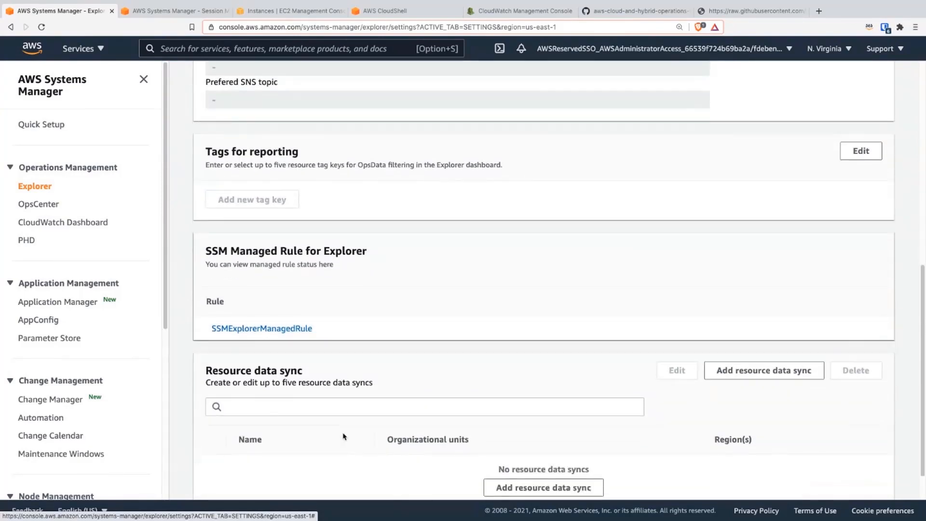
{"action": "scroll", "coordinate": [344, 436], "scroll_direction": "up", "scroll_amount": 15}
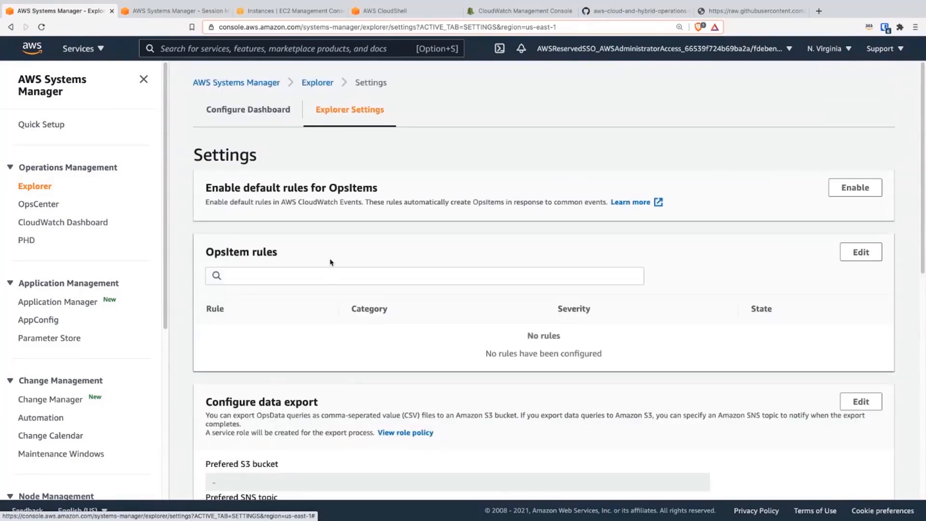
Step: Revisit the dashboard configuration, then return to the Explorer dashboard and examine its OpsItem, patching, Config compliance and Security Hub widgets
{"action": "left_click", "coordinate": [248, 109]}
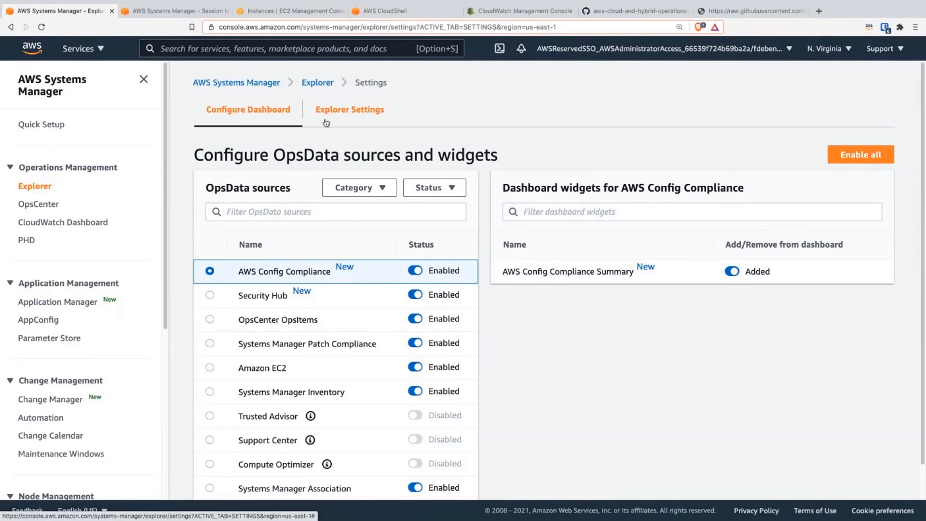
{"action": "left_click", "coordinate": [35, 186]}
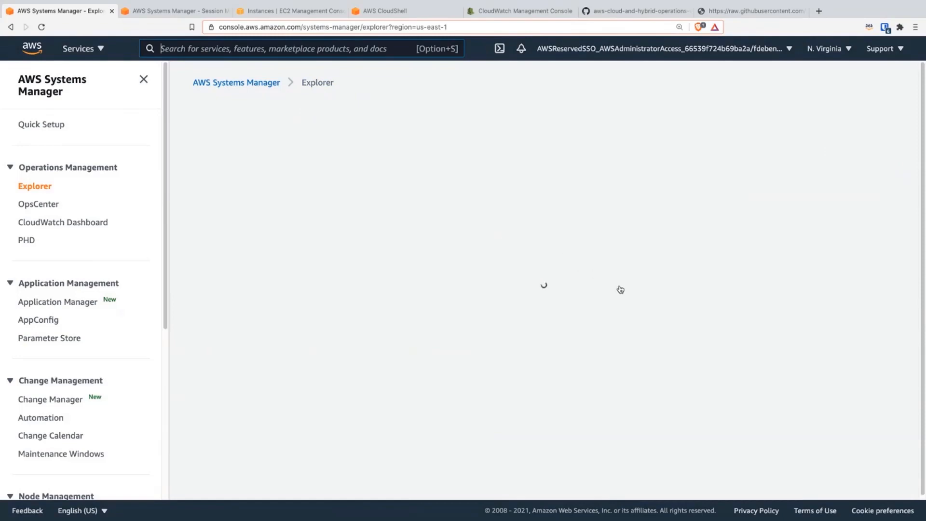
{"action": "scroll", "coordinate": [442, 299], "scroll_direction": "down", "scroll_amount": 5}
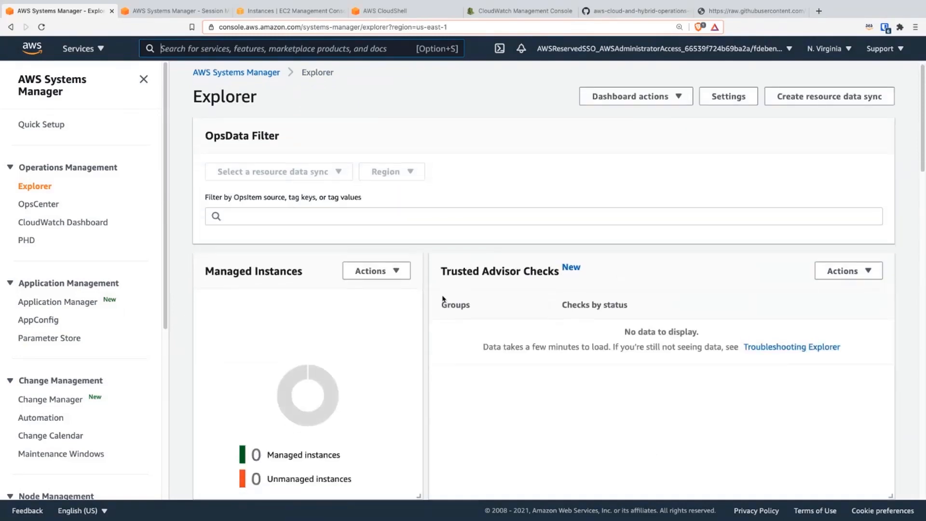
{"action": "scroll", "coordinate": [443, 296], "scroll_direction": "down", "scroll_amount": 6}
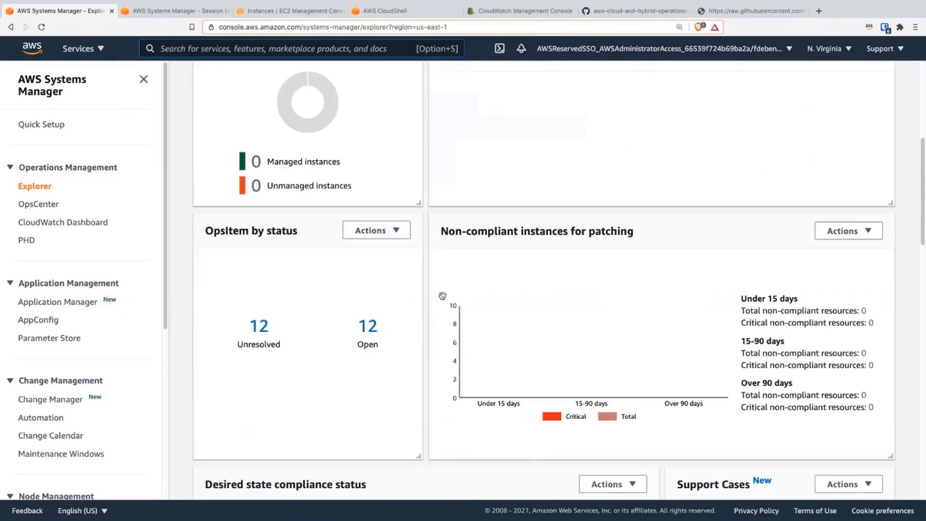
{"action": "scroll", "coordinate": [443, 299], "scroll_direction": "down", "scroll_amount": 5}
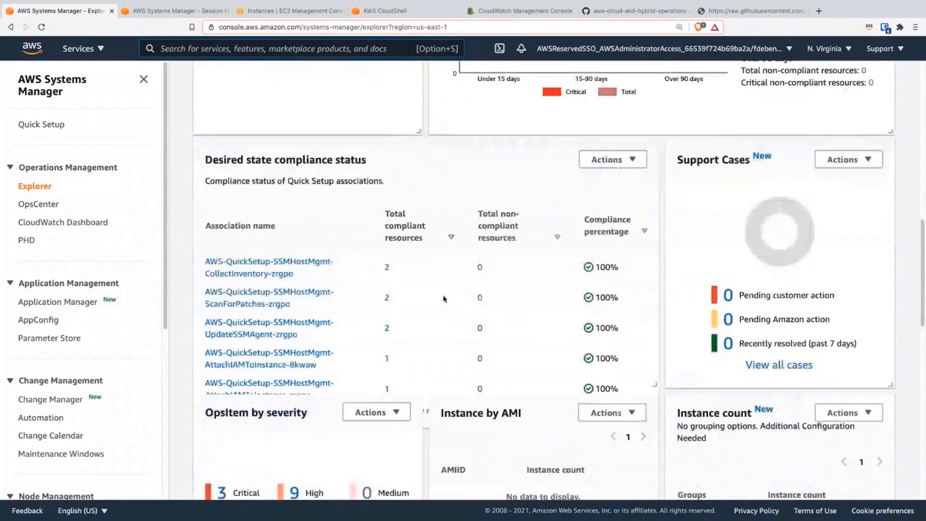
{"action": "scroll", "coordinate": [450, 298], "scroll_direction": "down", "scroll_amount": 5}
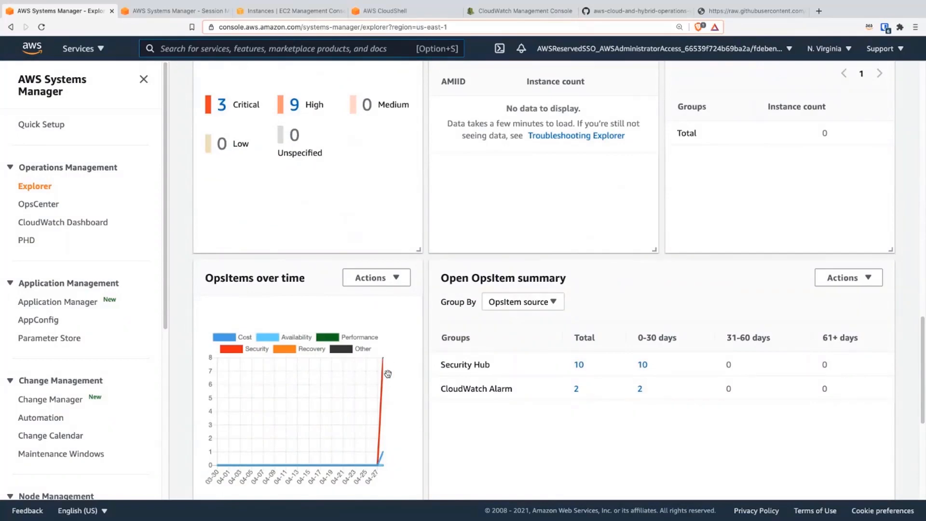
{"action": "mouse_move", "coordinate": [383, 359]}
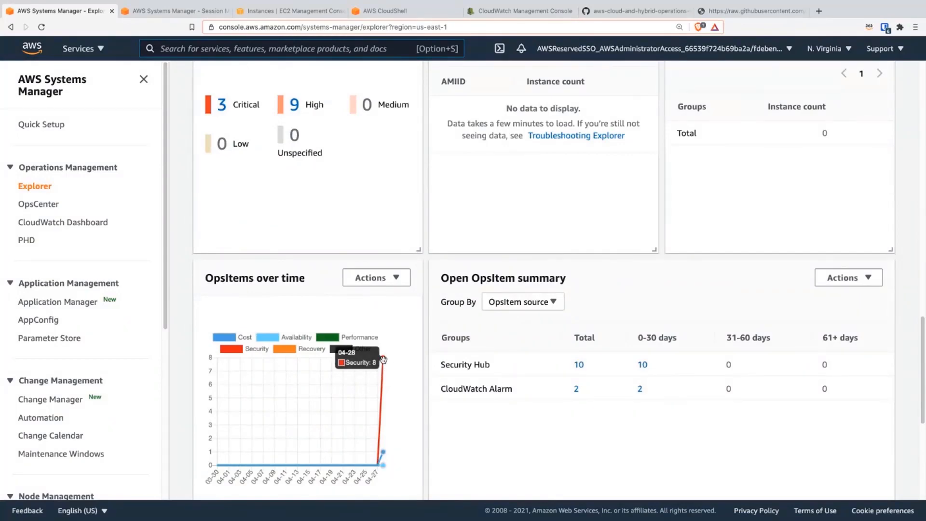
{"action": "scroll", "coordinate": [382, 359], "scroll_direction": "down", "scroll_amount": 3}
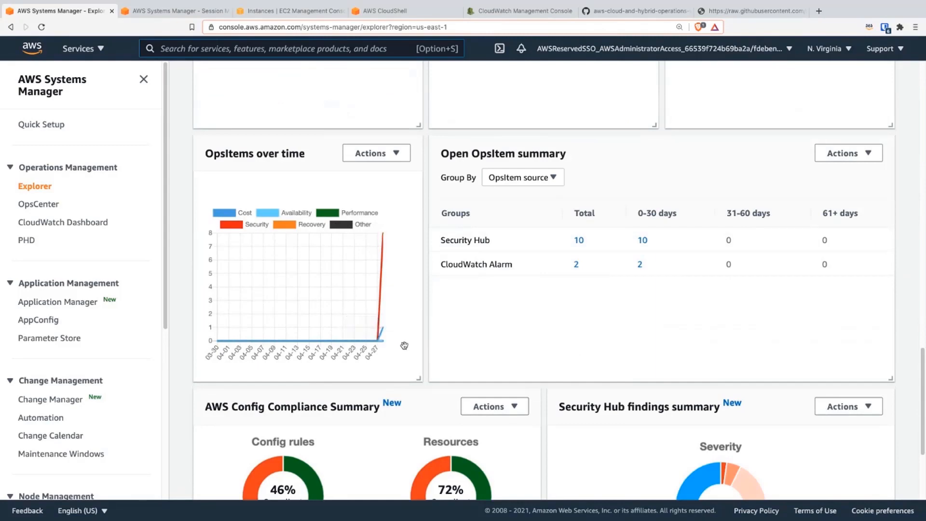
{"action": "scroll", "coordinate": [403, 345], "scroll_direction": "down", "scroll_amount": 1}
{"action": "scroll", "coordinate": [404, 347], "scroll_direction": "down", "scroll_amount": 2}
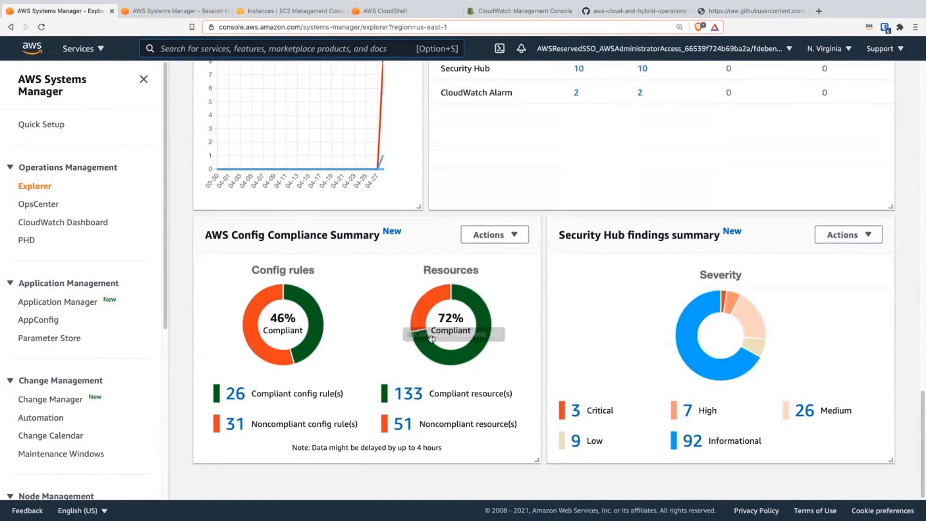
{"action": "scroll", "coordinate": [424, 341], "scroll_direction": "up", "scroll_amount": 5}
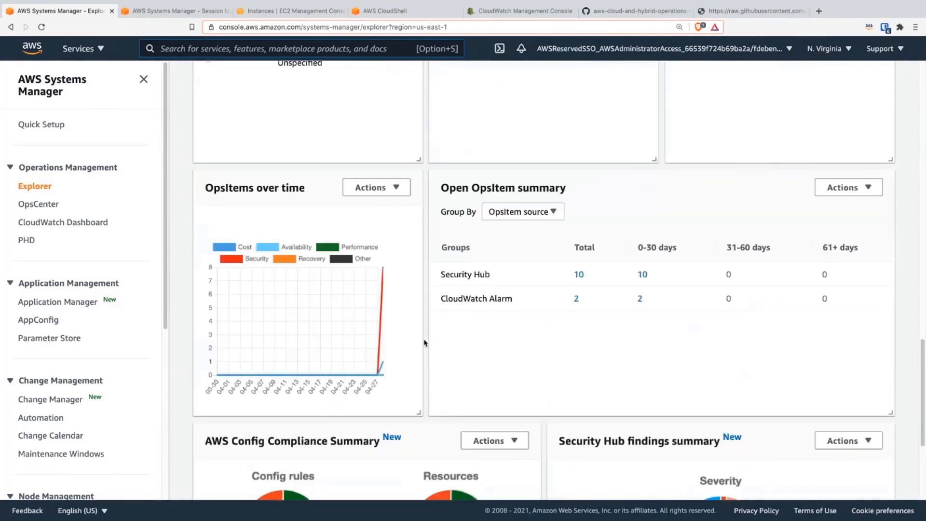
{"action": "scroll", "coordinate": [423, 342], "scroll_direction": "up", "scroll_amount": 20}
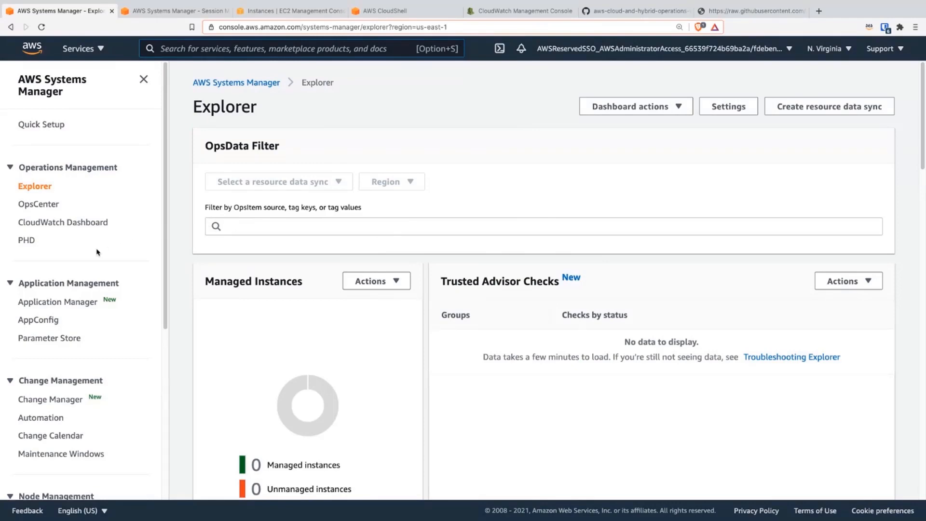
Step: Open Application Manager and review its overview of issues, applications and container clusters
{"action": "left_click", "coordinate": [69, 301]}
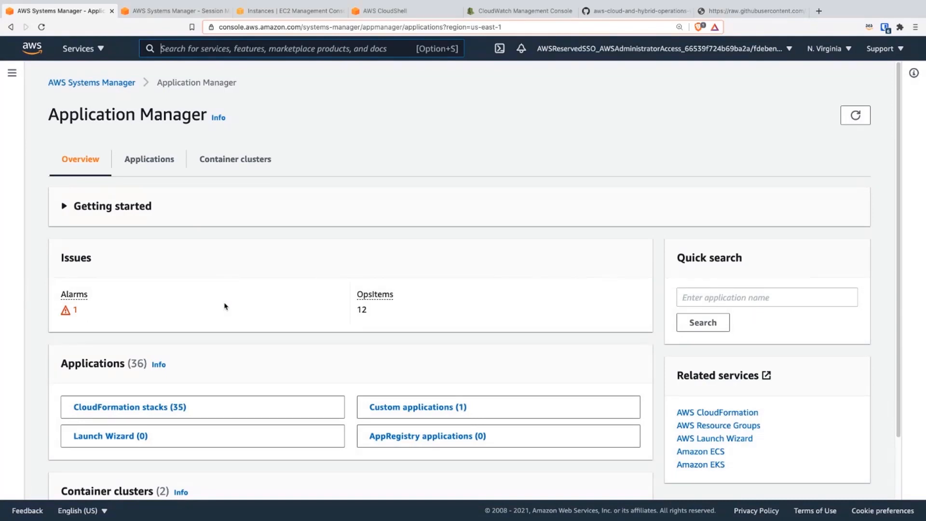
{"action": "scroll", "coordinate": [229, 284], "scroll_direction": "down", "scroll_amount": 2}
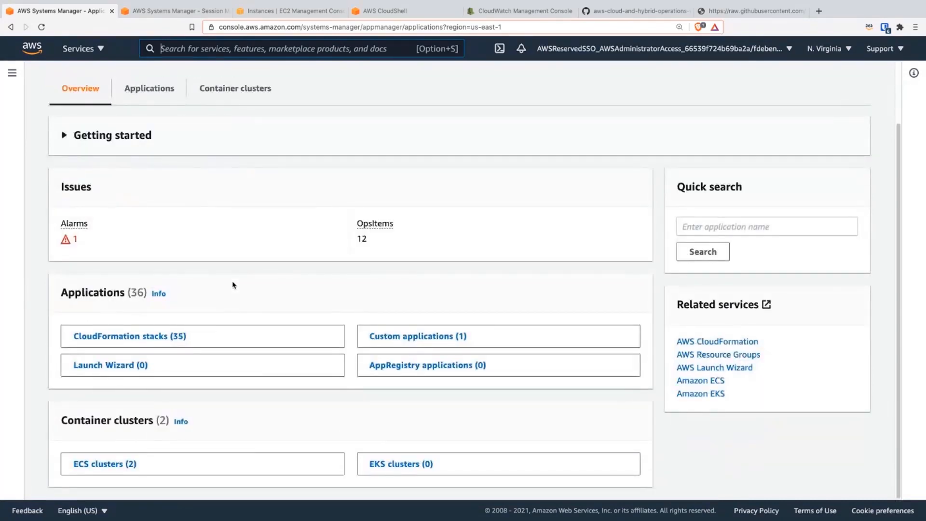
{"action": "scroll", "coordinate": [232, 279], "scroll_direction": "up", "scroll_amount": 2}
{"action": "scroll", "coordinate": [232, 278], "scroll_direction": "down", "scroll_amount": 2}
{"action": "scroll", "coordinate": [230, 271], "scroll_direction": "up", "scroll_amount": 2}
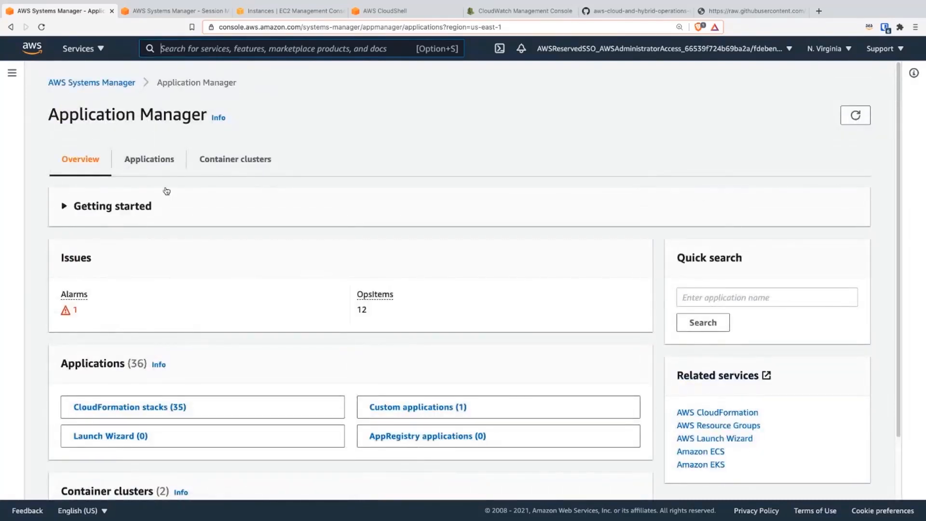
Step: Expand the collapsed Systems Manager navigation beside the Application Manager overview
{"action": "left_click", "coordinate": [138, 206]}
{"action": "left_click", "coordinate": [138, 207]}
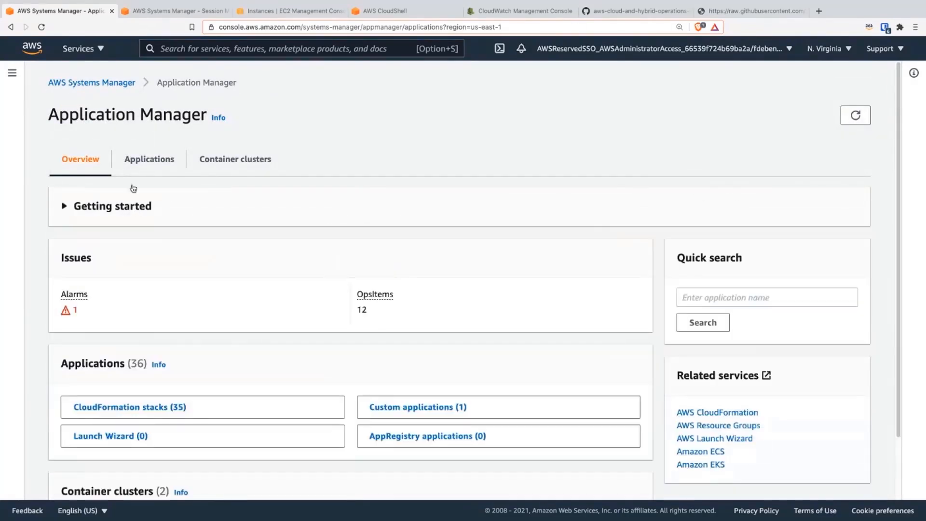
{"action": "left_click", "coordinate": [17, 106]}
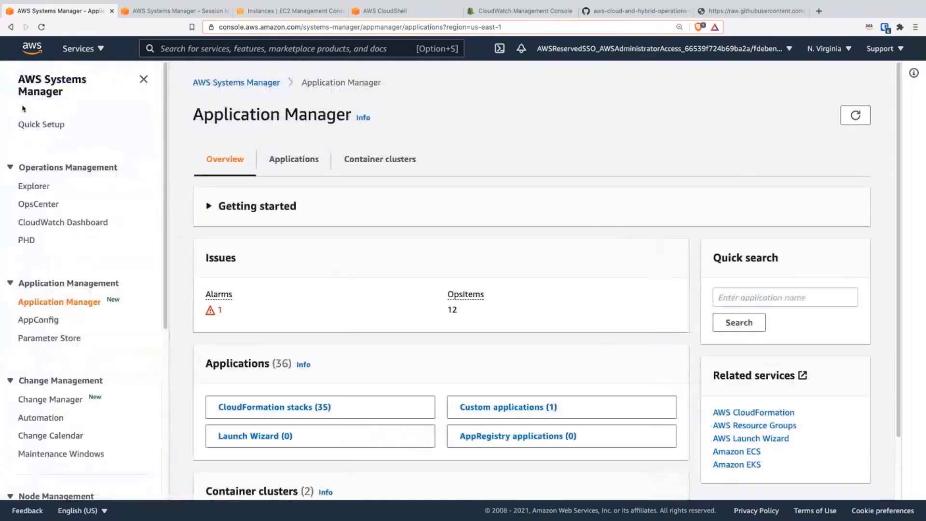
Step: Search the AWS services for "resource" and open Resource Groups & Tag Editor
{"action": "left_click", "coordinate": [183, 50]}
{"action": "type", "text": "resource"}
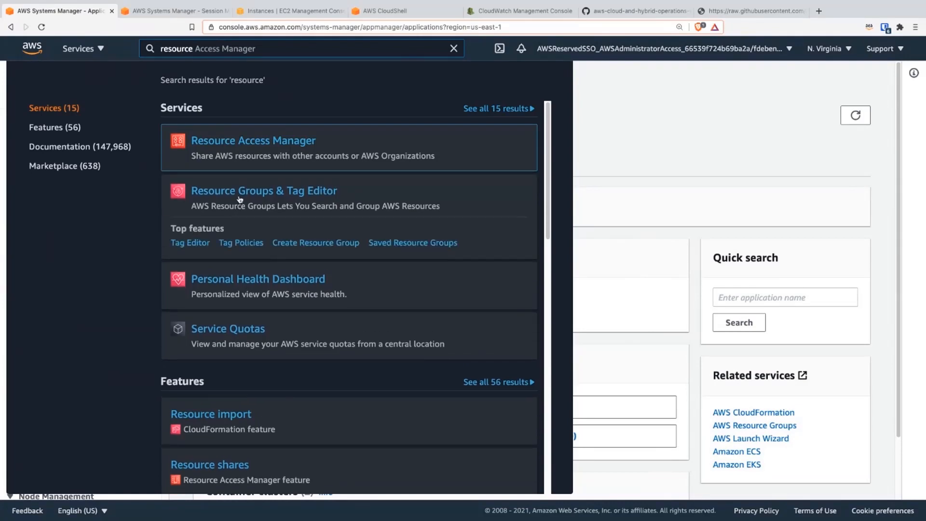
{"action": "left_click", "coordinate": [239, 195]}
Step: Read the GitHub workshop guide's instructions for creating a tag-based resource group and viewing it as a custom application in Application Manager
{"action": "left_click", "coordinate": [626, 11]}
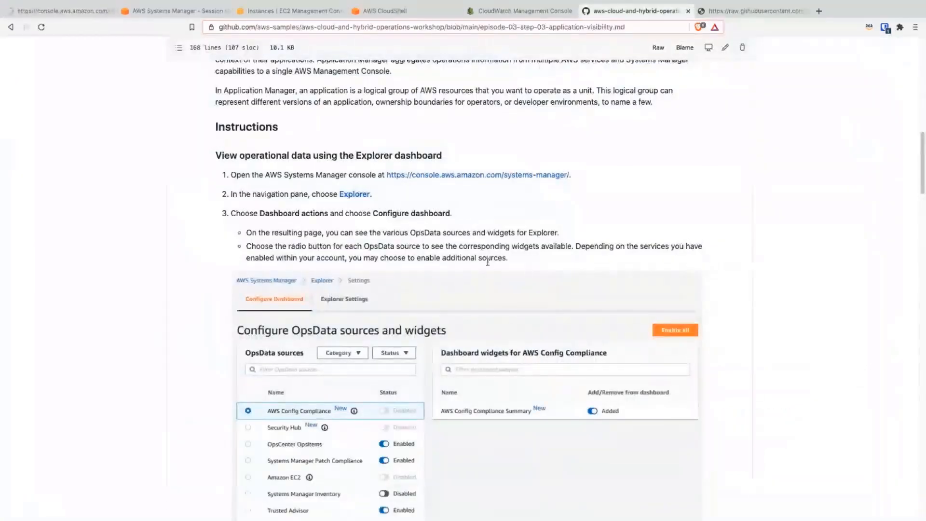
{"action": "scroll", "coordinate": [497, 277], "scroll_direction": "down", "scroll_amount": 5}
{"action": "scroll", "coordinate": [485, 311], "scroll_direction": "down", "scroll_amount": 20}
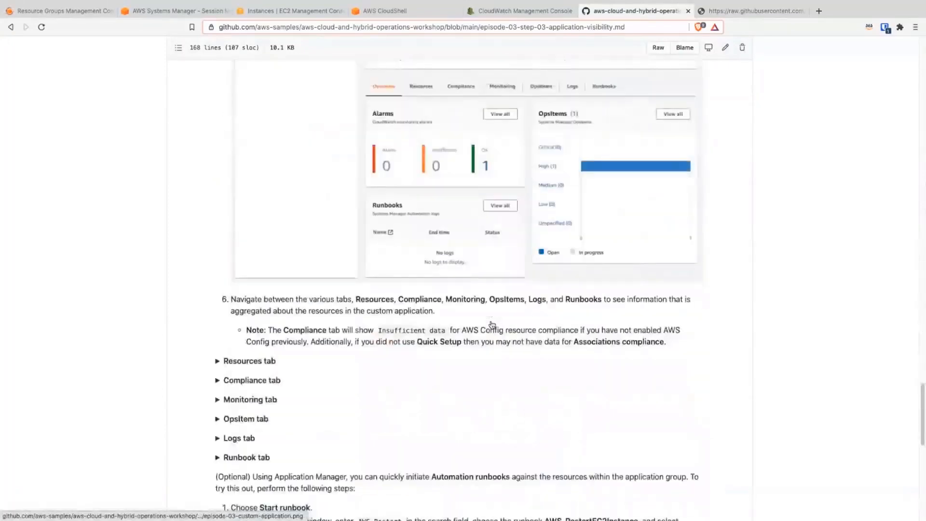
{"action": "scroll", "coordinate": [378, 323], "scroll_direction": "up", "scroll_amount": 10}
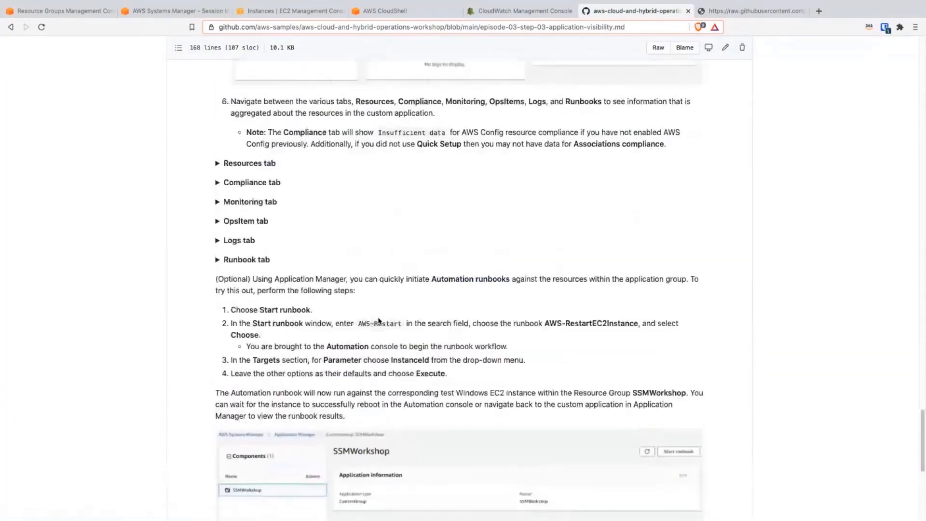
{"action": "scroll", "coordinate": [379, 320], "scroll_direction": "up", "scroll_amount": 5}
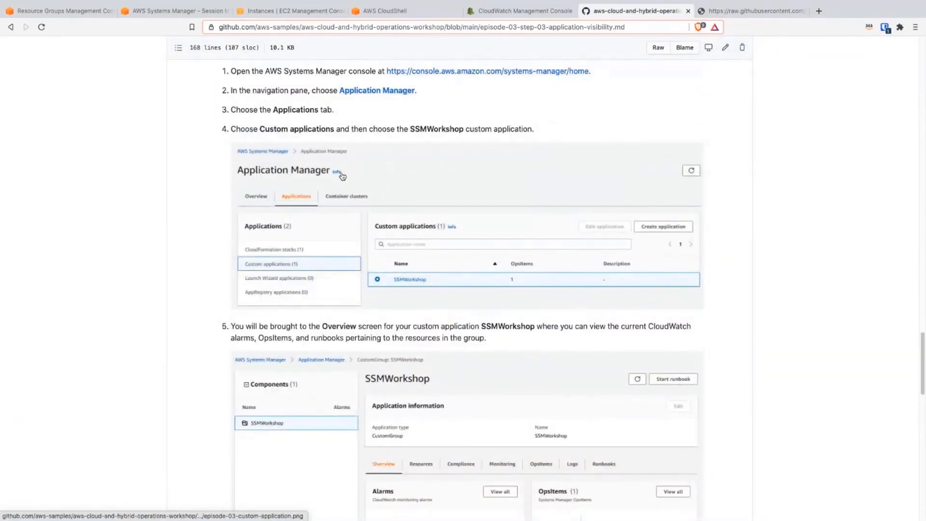
{"action": "scroll", "coordinate": [348, 143], "scroll_direction": "up", "scroll_amount": 3}
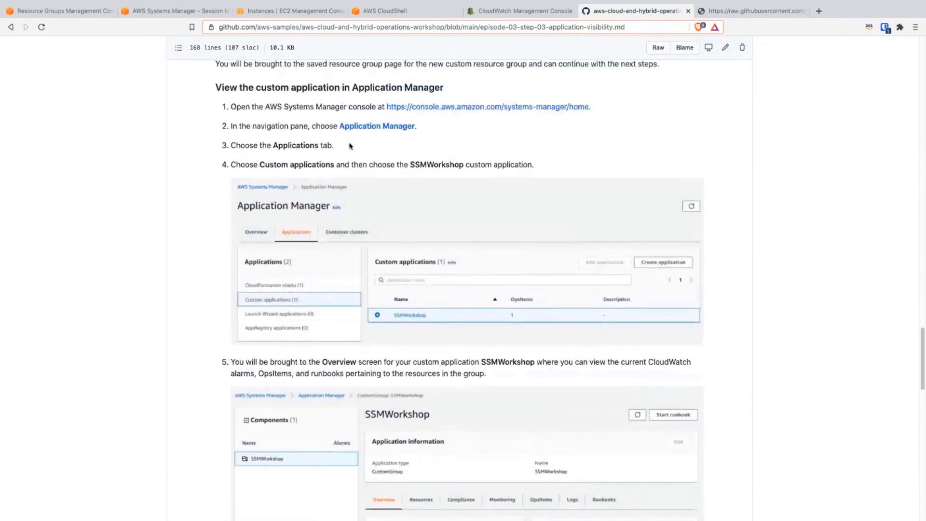
{"action": "scroll", "coordinate": [349, 145], "scroll_direction": "up", "scroll_amount": 9}
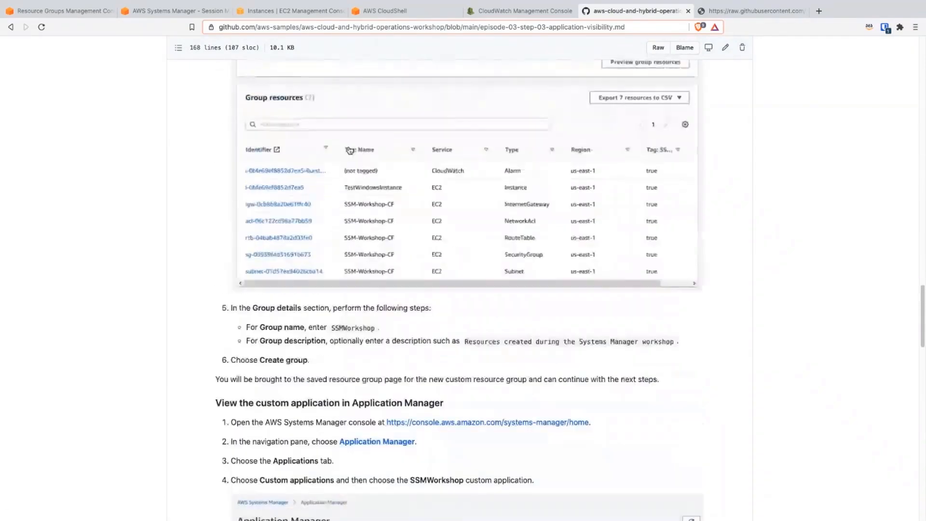
{"action": "scroll", "coordinate": [314, 175], "scroll_direction": "up", "scroll_amount": 6}
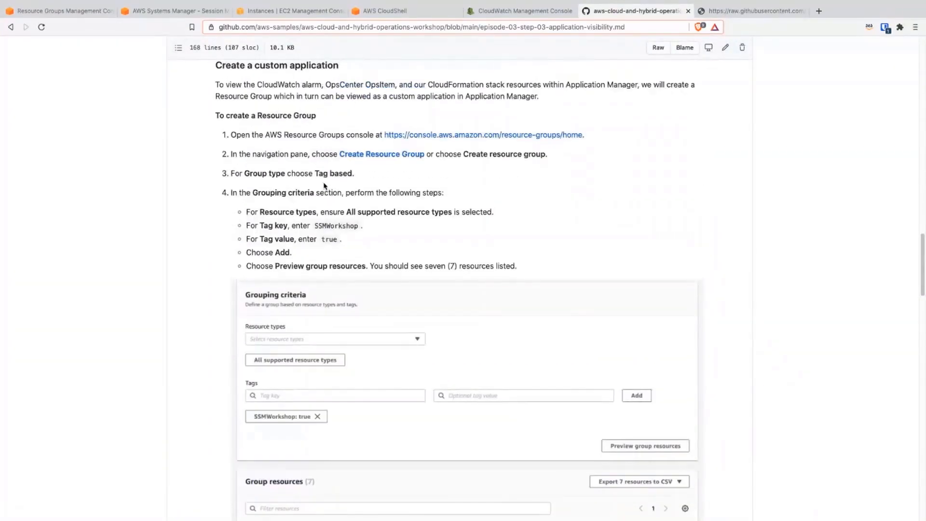
{"action": "scroll", "coordinate": [325, 186], "scroll_direction": "up", "scroll_amount": 10}
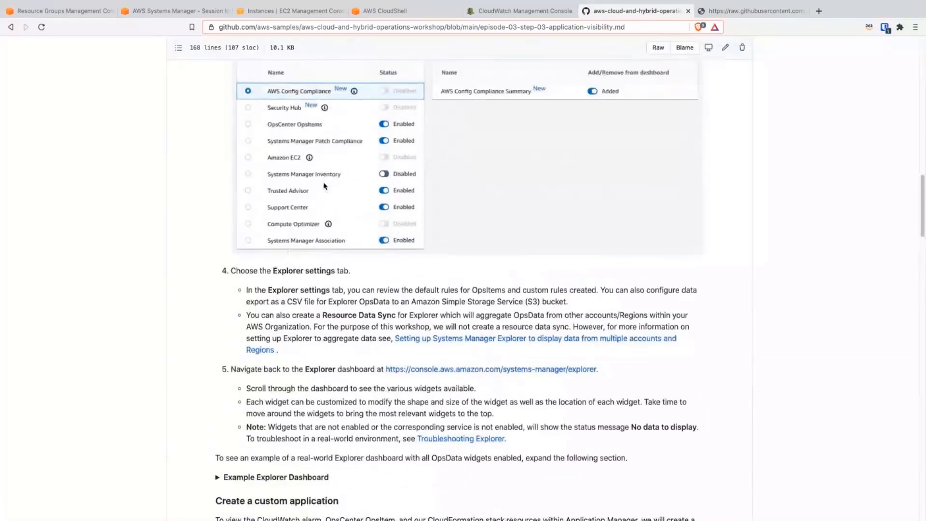
{"action": "scroll", "coordinate": [324, 186], "scroll_direction": "down", "scroll_amount": 3}
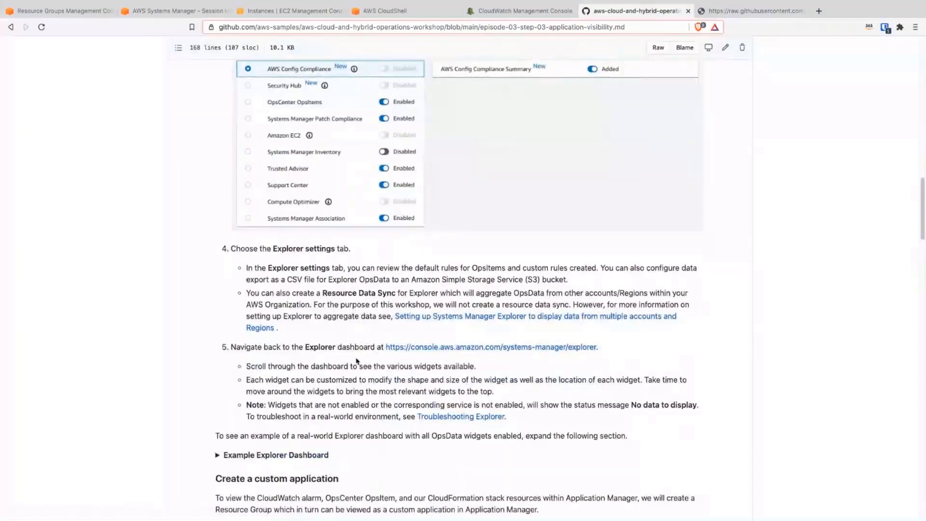
{"action": "scroll", "coordinate": [351, 375], "scroll_direction": "down", "scroll_amount": 2}
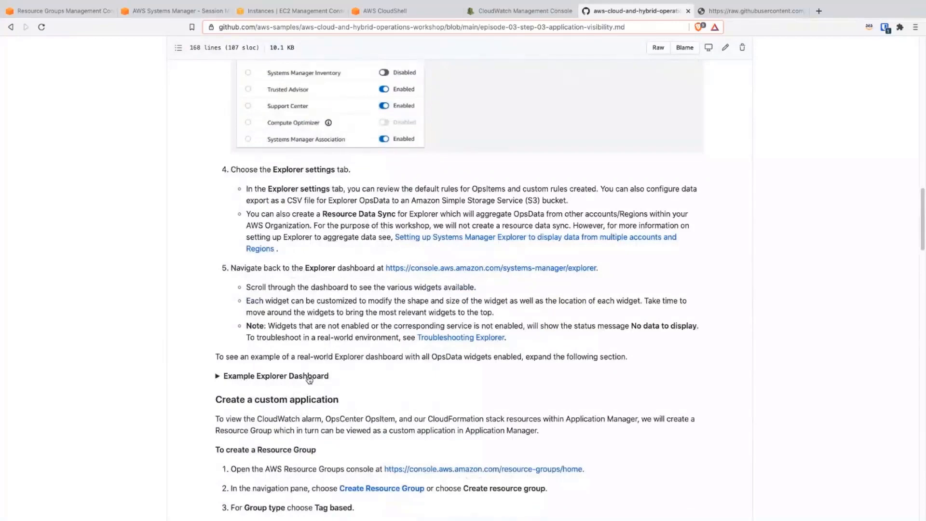
{"action": "scroll", "coordinate": [324, 409], "scroll_direction": "down", "scroll_amount": 3}
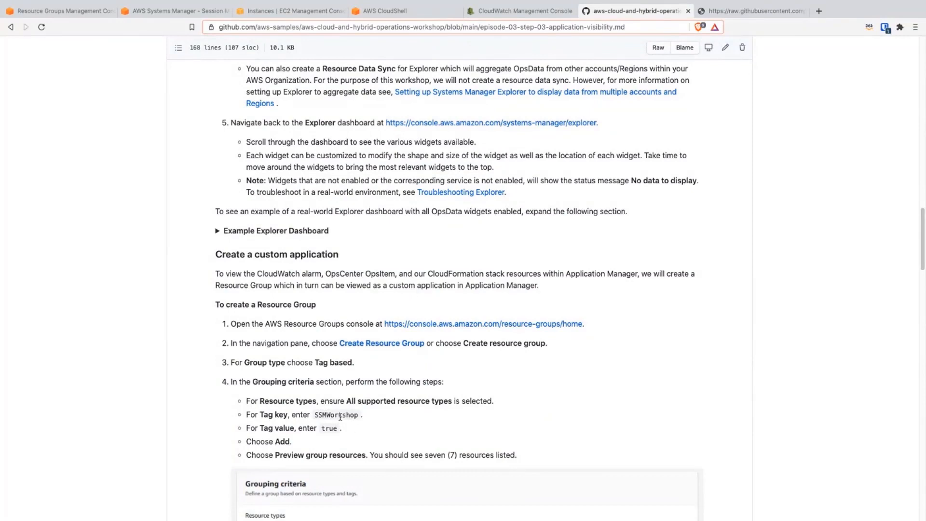
Step: Return to Resource Groups, look at the saved SSMWorkshop group's details, and start creating a new resource group
{"action": "left_click", "coordinate": [60, 11]}
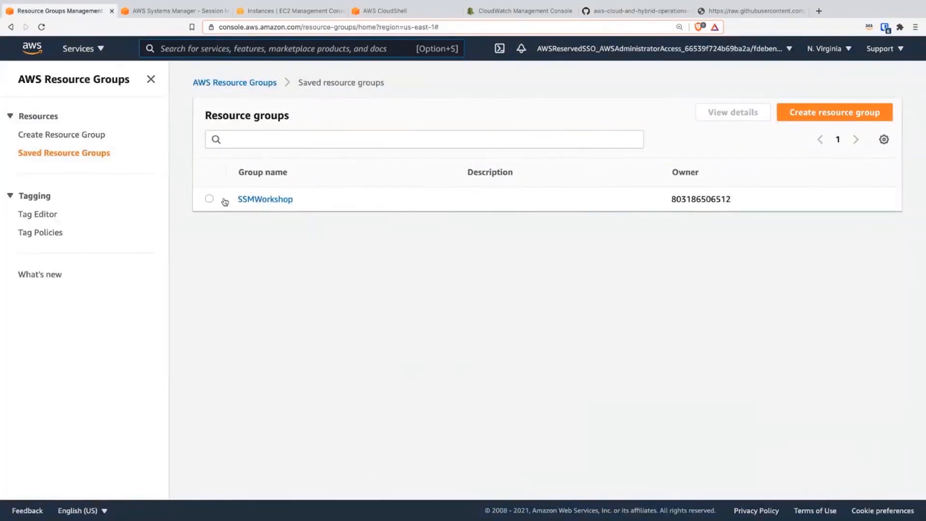
{"action": "left_click", "coordinate": [253, 200]}
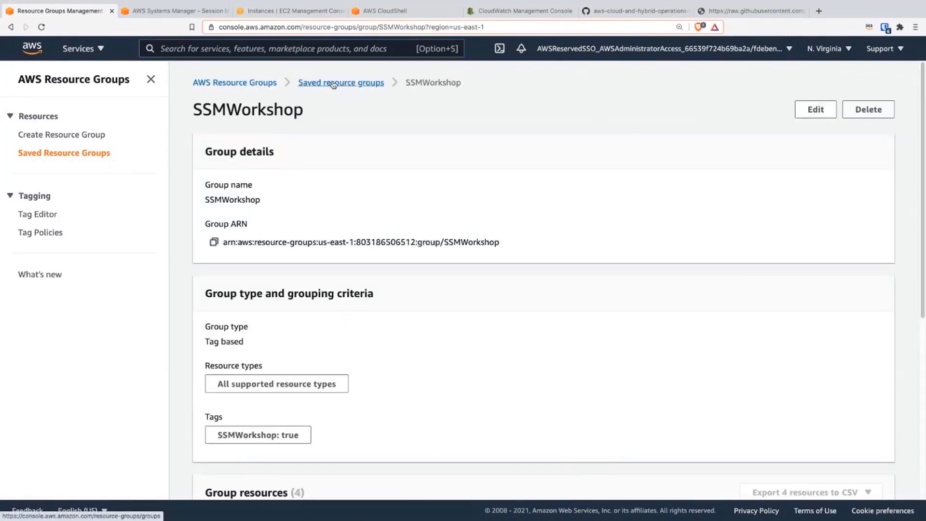
{"action": "left_click", "coordinate": [310, 84]}
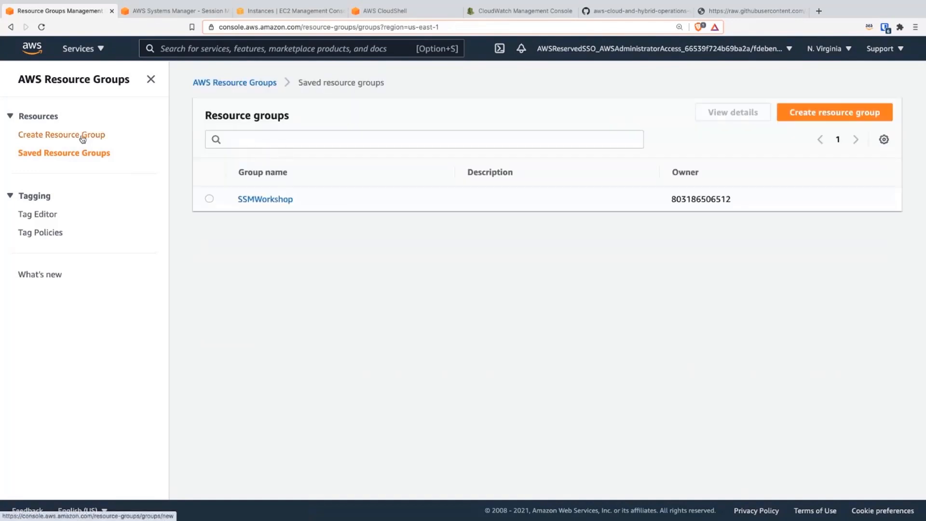
{"action": "left_click", "coordinate": [82, 136]}
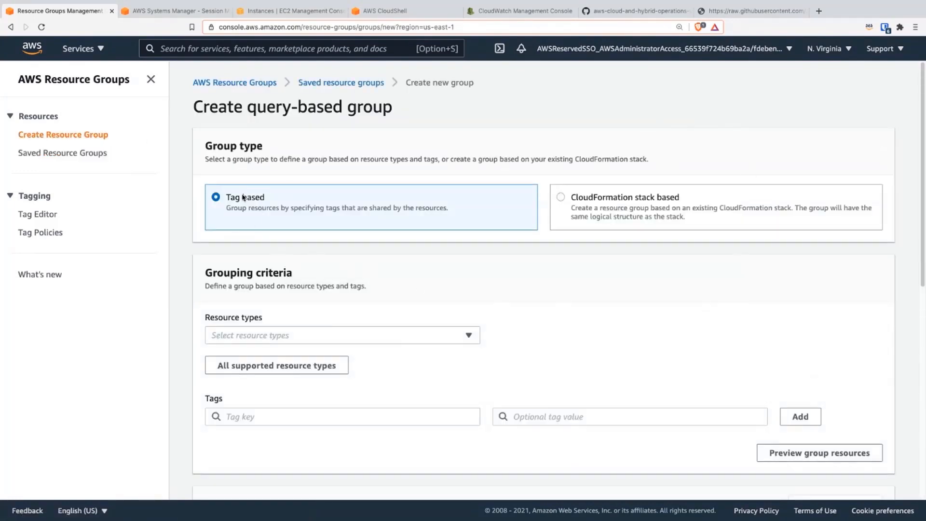
{"action": "left_click", "coordinate": [314, 328]}
{"action": "left_click", "coordinate": [309, 342]}
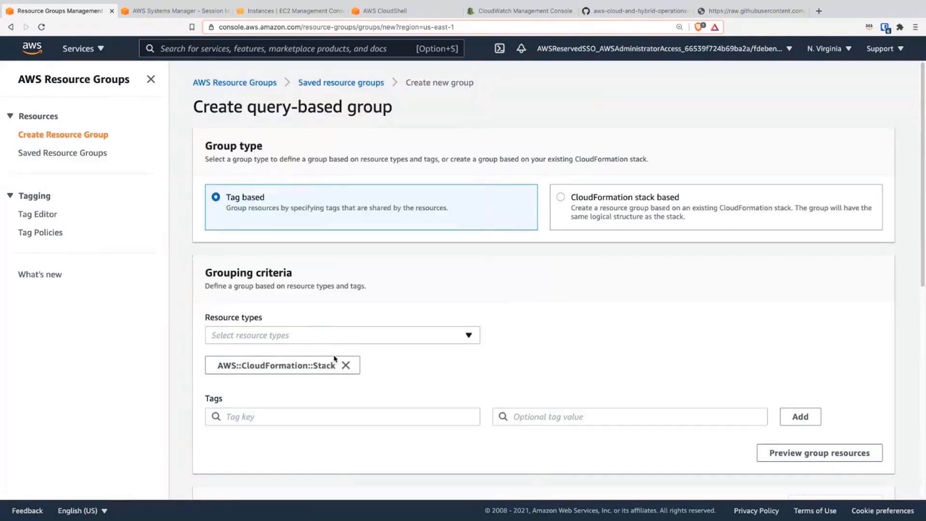
{"action": "left_click", "coordinate": [345, 365]}
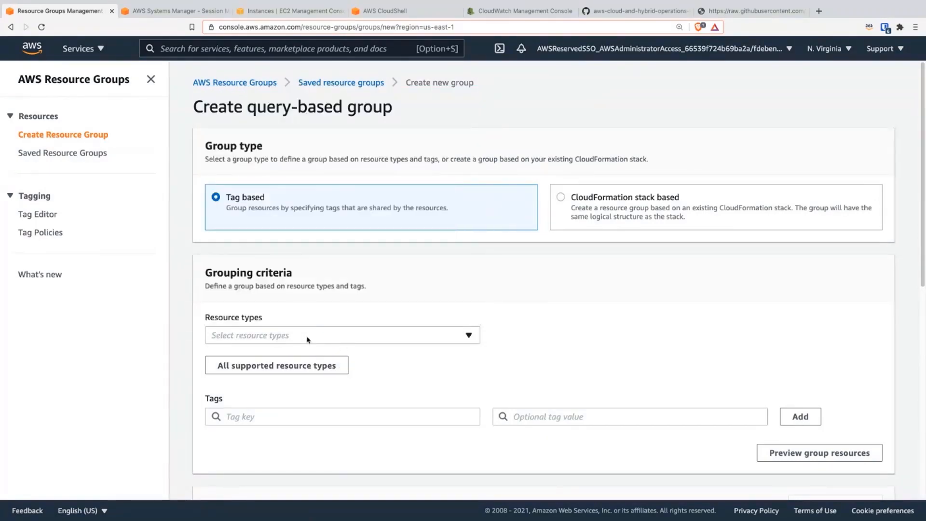
Step: Set the tag key in the new group's grouping criteria to SSMWorkshop
{"action": "scroll", "coordinate": [358, 385], "scroll_direction": "down", "scroll_amount": 3}
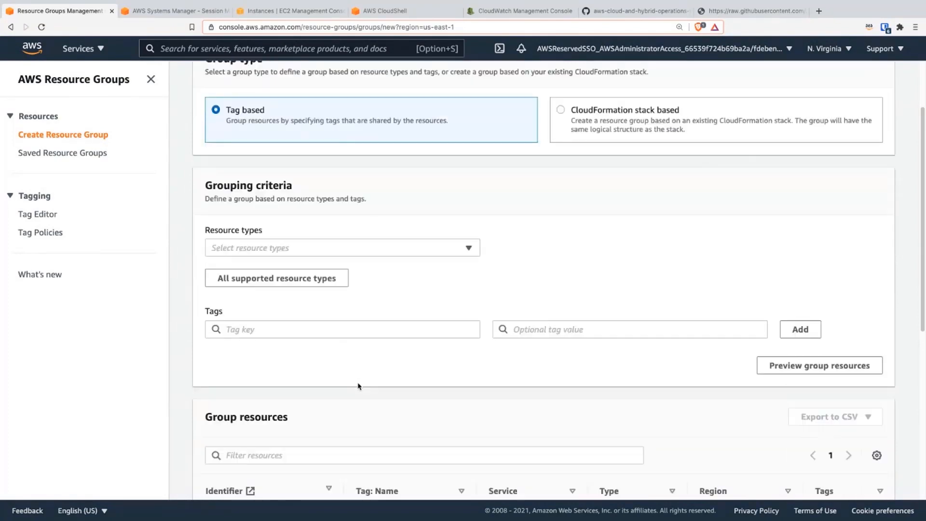
{"action": "left_click", "coordinate": [319, 333]}
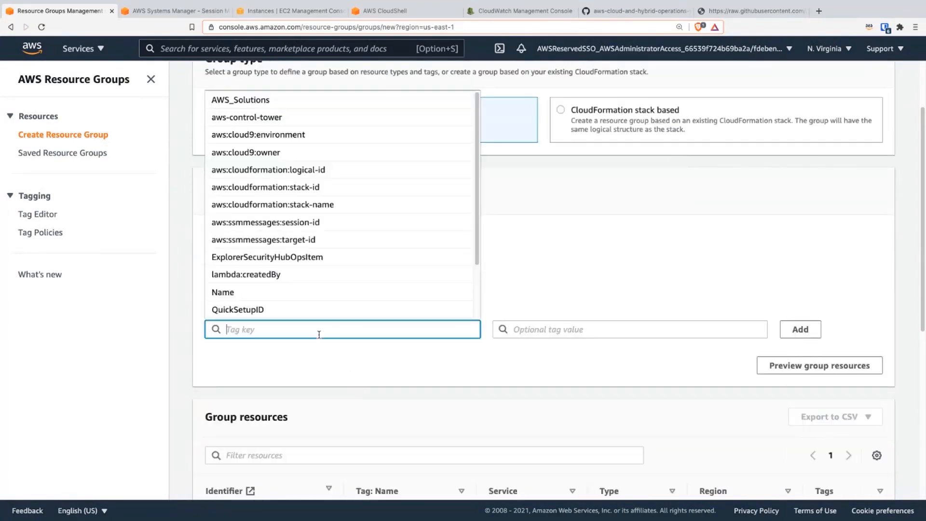
{"action": "type", "text": "SSM"}
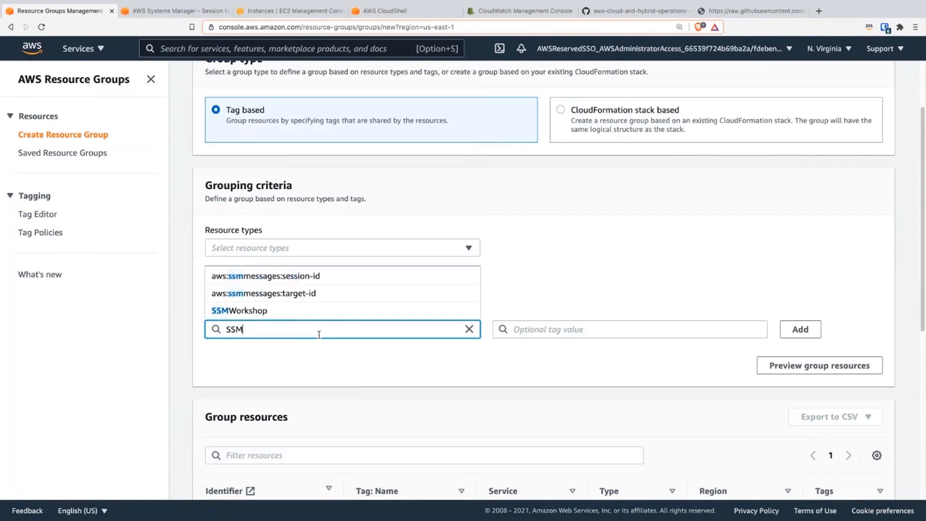
{"action": "left_click", "coordinate": [303, 312]}
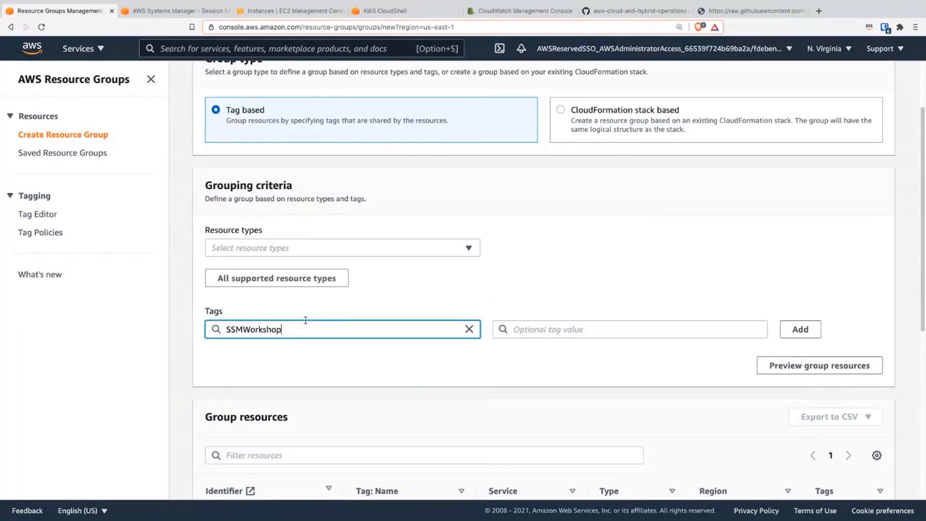
Step: Check the tags of TestWindowsInstance in the EC2 console for the SSMWorkshop key
{"action": "left_click", "coordinate": [144, 12]}
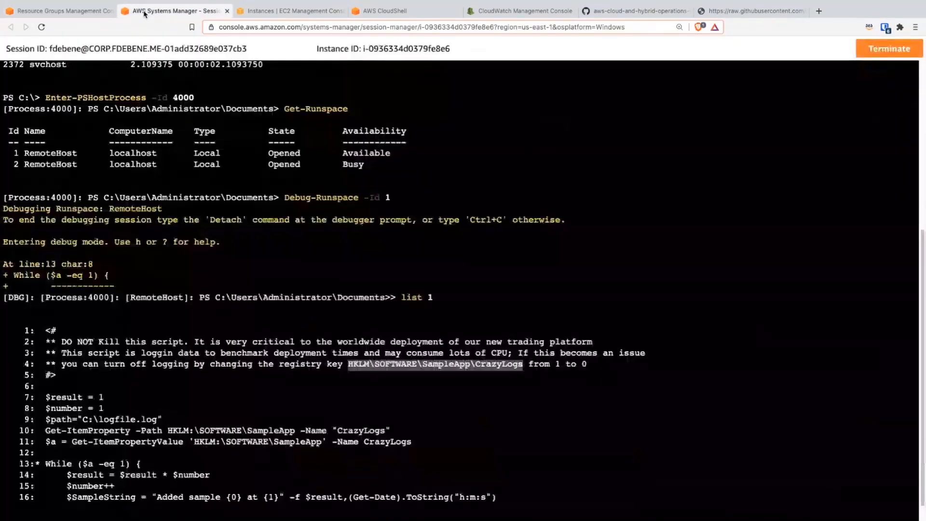
{"action": "right_click", "coordinate": [145, 13]}
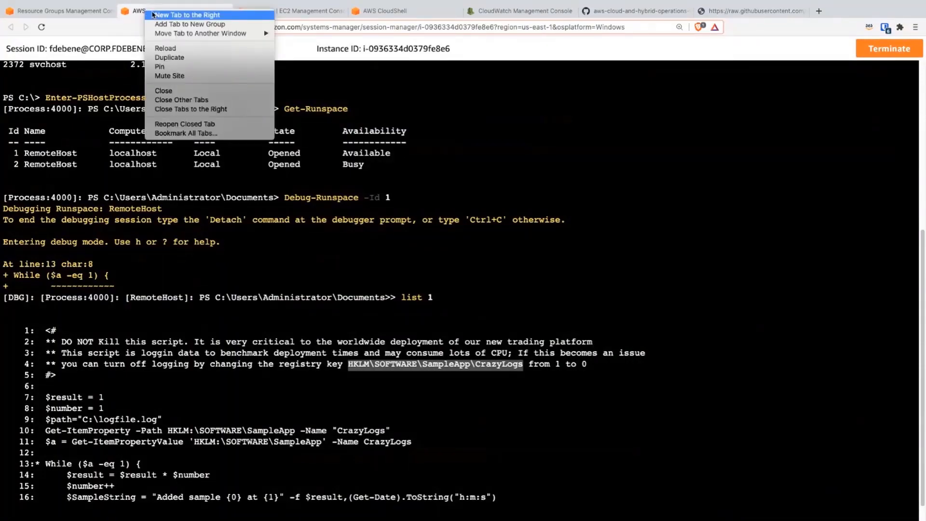
{"action": "left_click", "coordinate": [276, 12]}
{"action": "left_click", "coordinate": [276, 11]}
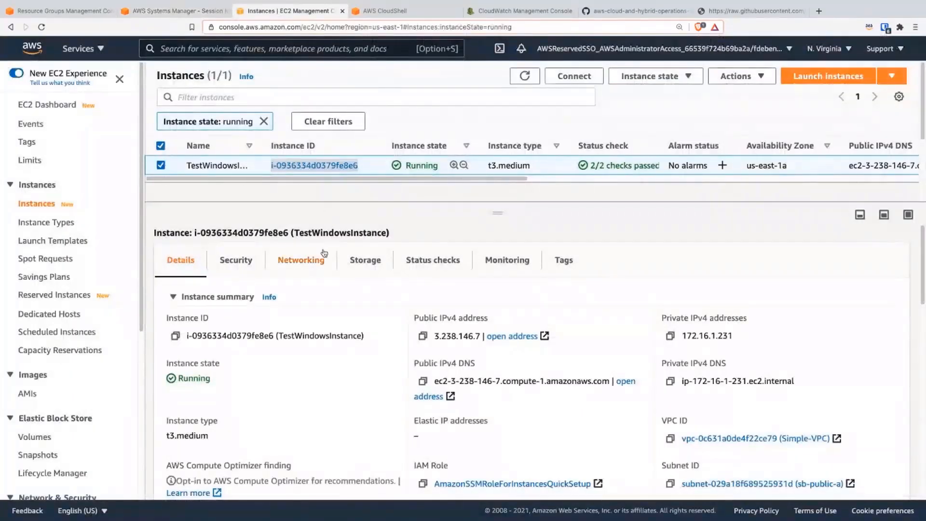
{"action": "left_click", "coordinate": [560, 260]}
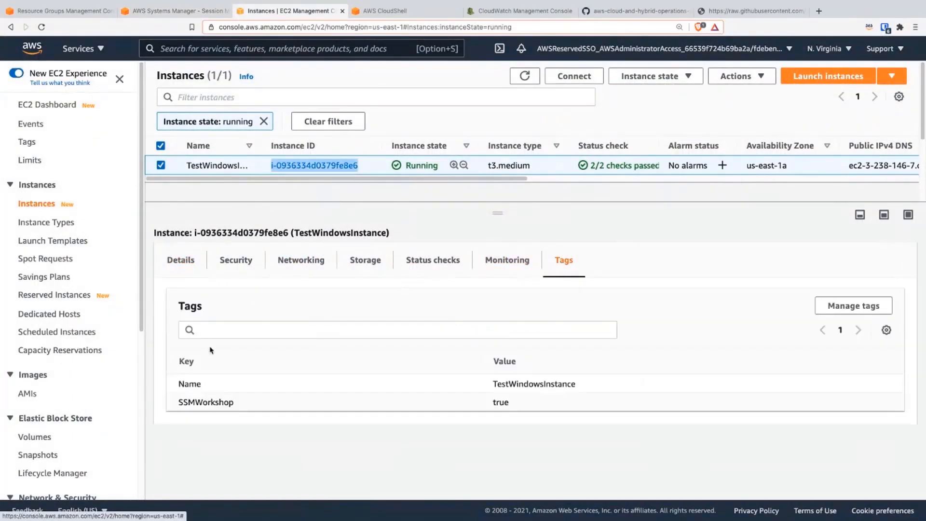
{"action": "double_click", "coordinate": [209, 401]}
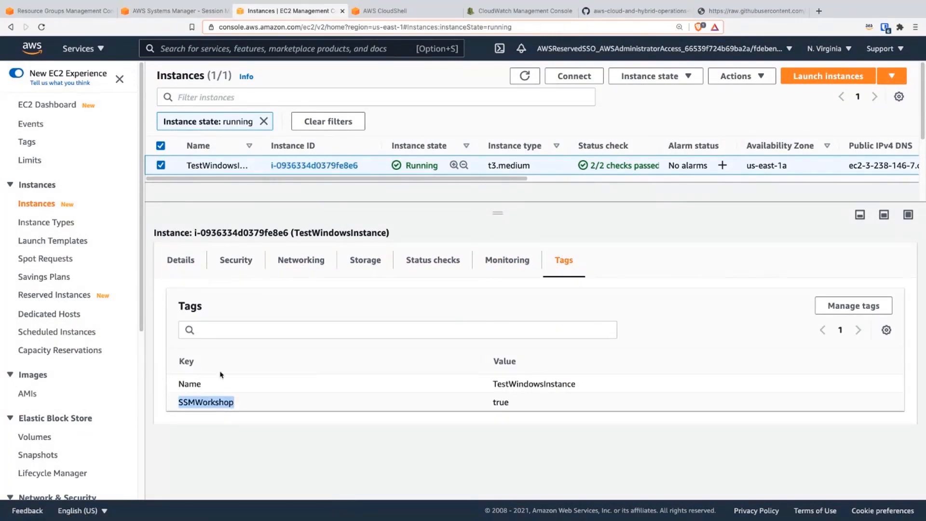
Step: Back in the new resource group, set the SSMWorkshop tag's value to true and add the tag to the grouping criteria
{"action": "left_click", "coordinate": [63, 10]}
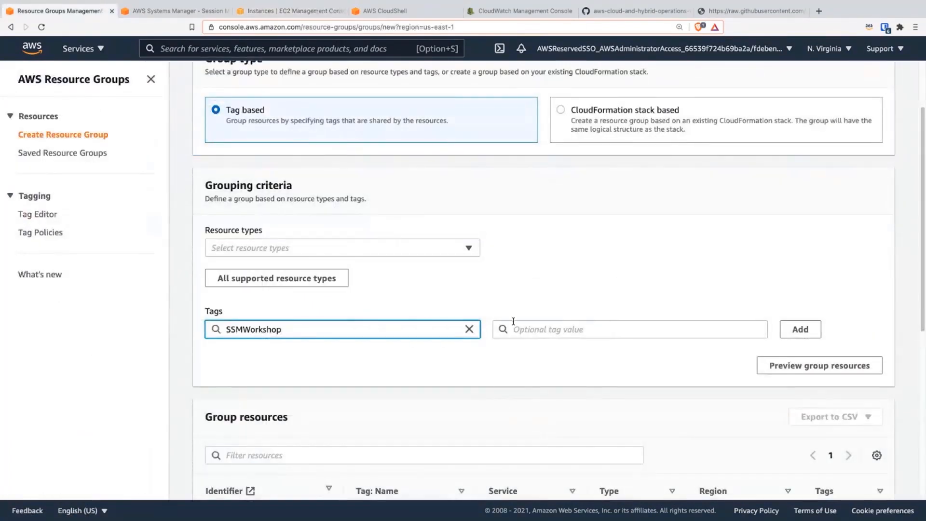
{"action": "left_click", "coordinate": [552, 327]}
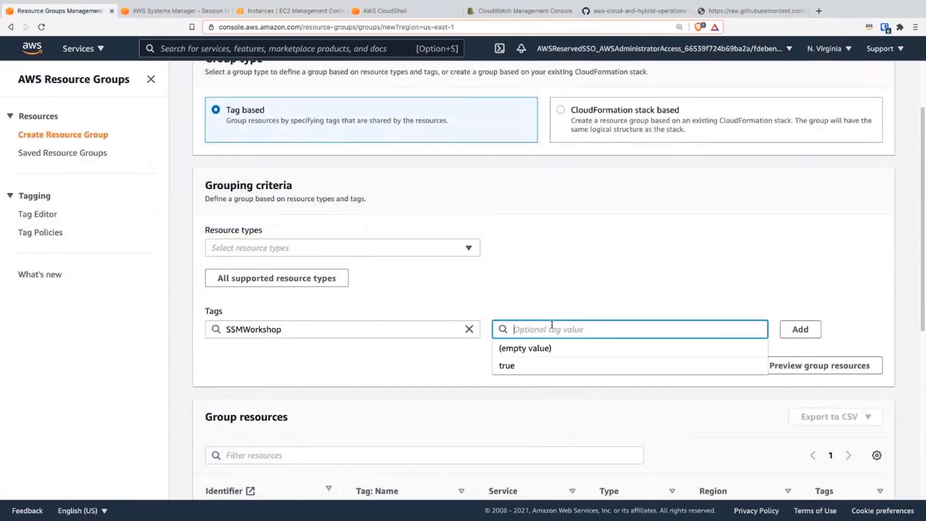
{"action": "left_click", "coordinate": [549, 365]}
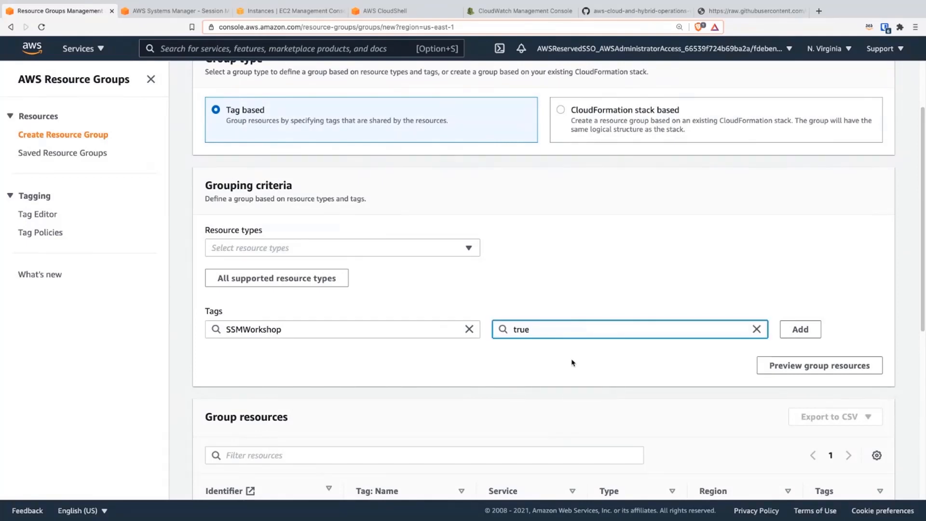
{"action": "left_click", "coordinate": [794, 332]}
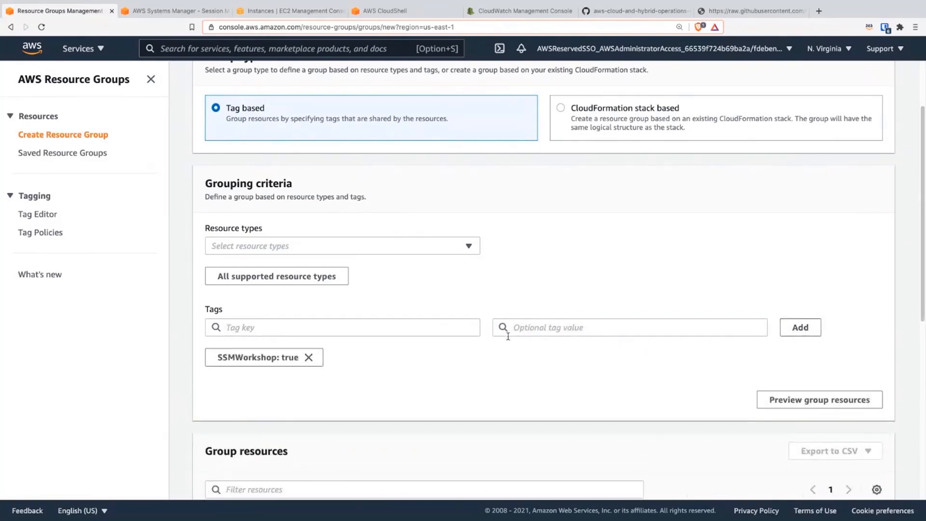
Step: Name the new resource group SSM-Workshop-2 in its group details
{"action": "scroll", "coordinate": [483, 335], "scroll_direction": "down", "scroll_amount": 2}
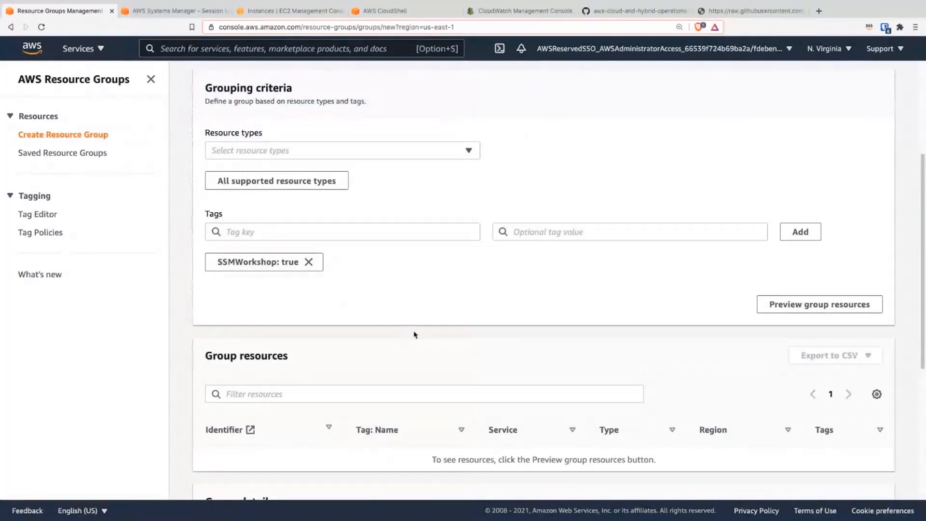
{"action": "scroll", "coordinate": [414, 334], "scroll_direction": "down", "scroll_amount": 3}
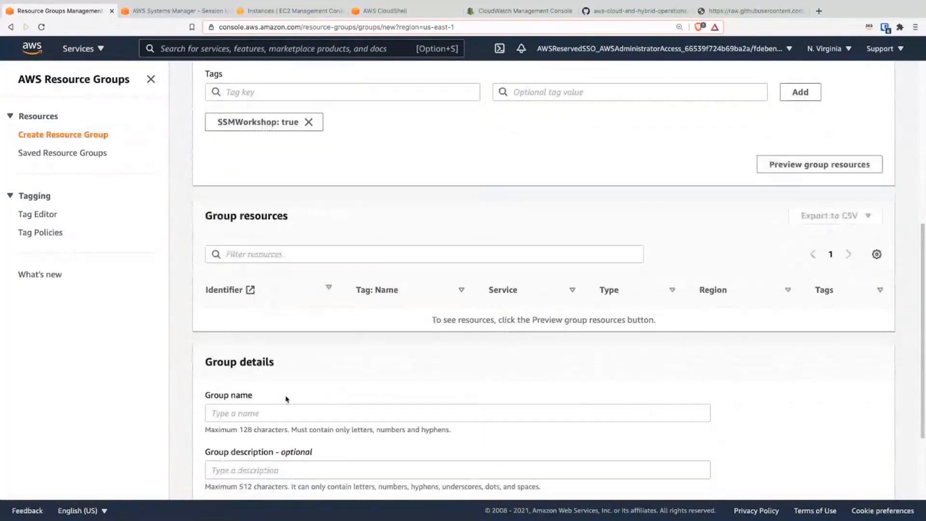
{"action": "left_click", "coordinate": [241, 415]}
{"action": "type", "text": "SSM-Workshop-2"}
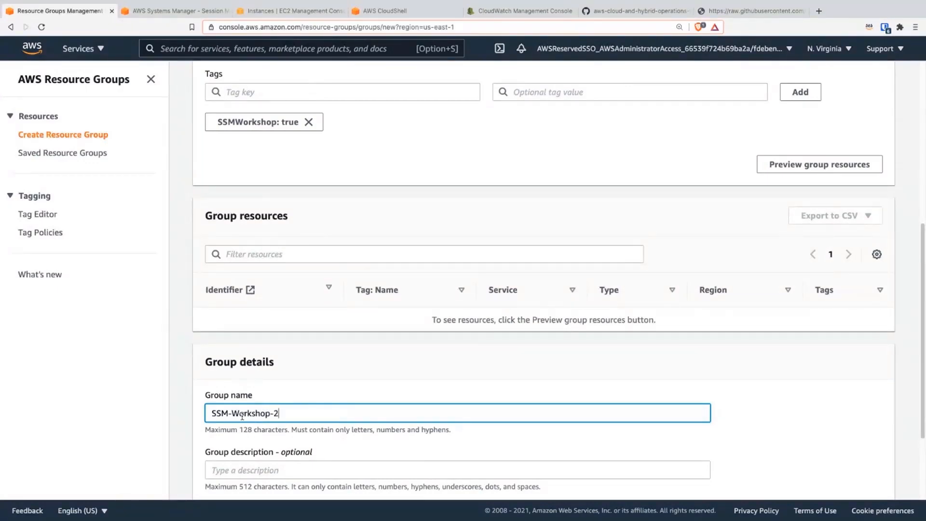
{"action": "scroll", "coordinate": [277, 346], "scroll_direction": "down", "scroll_amount": 3}
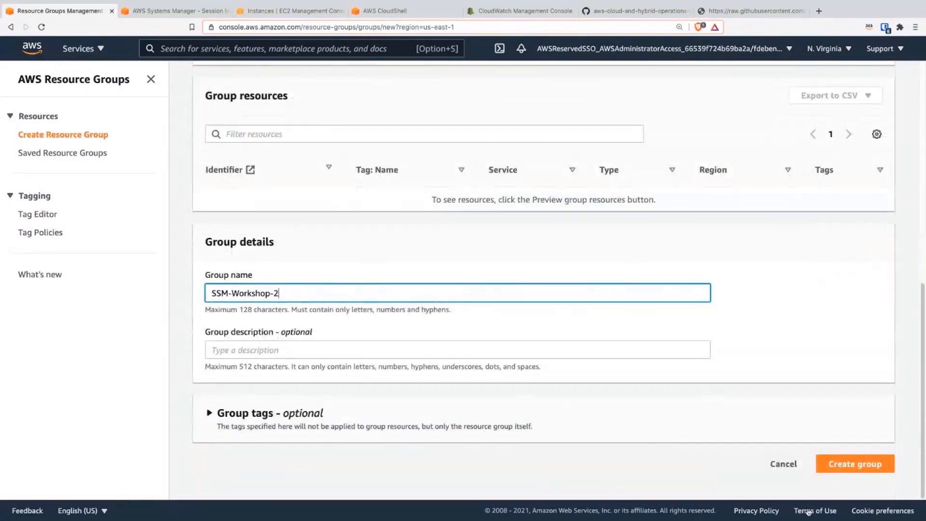
Step: Create the resource group SSM-Workshop-2 with the settings entered
{"action": "left_click", "coordinate": [826, 463]}
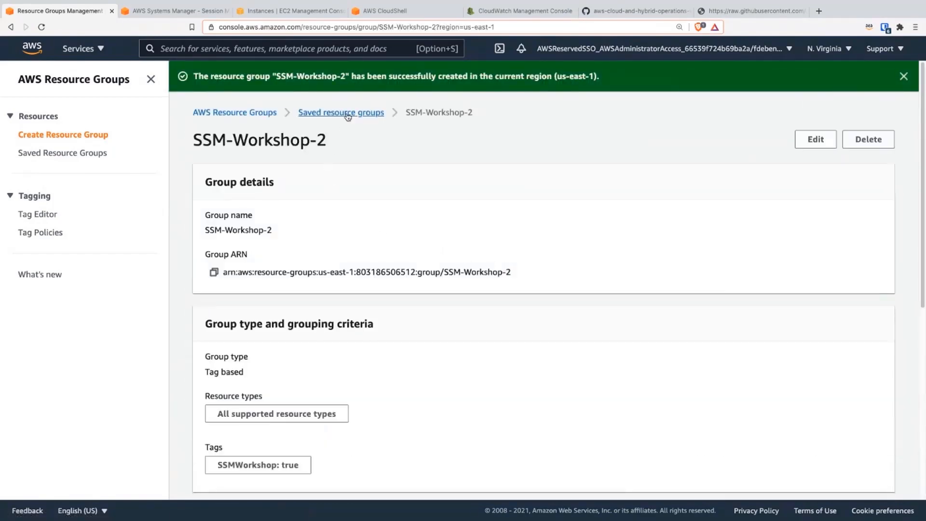
Step: Read the workshop guide on GitHub from the resource group steps through the instructions for viewing the custom application in Application Manager
{"action": "left_click", "coordinate": [608, 10]}
{"action": "scroll", "coordinate": [380, 386], "scroll_direction": "down", "scroll_amount": 5}
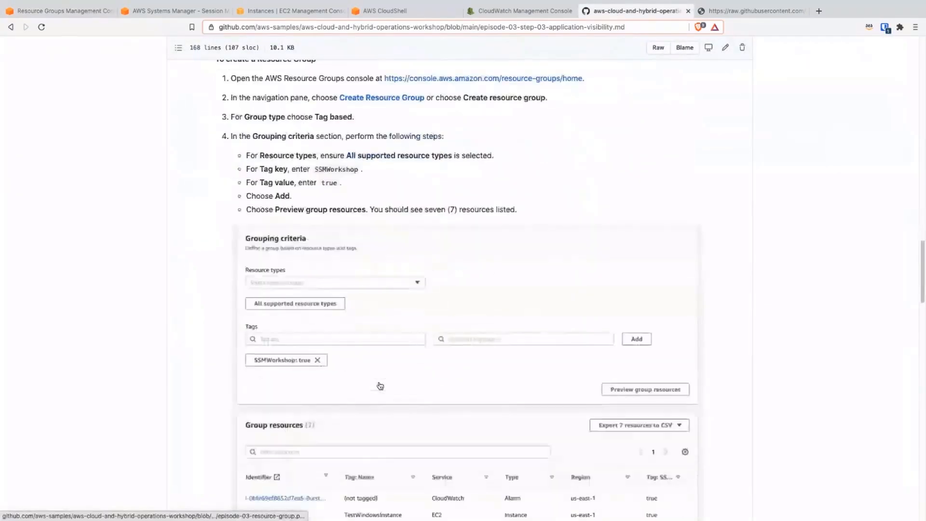
{"action": "scroll", "coordinate": [380, 386], "scroll_direction": "down", "scroll_amount": 2}
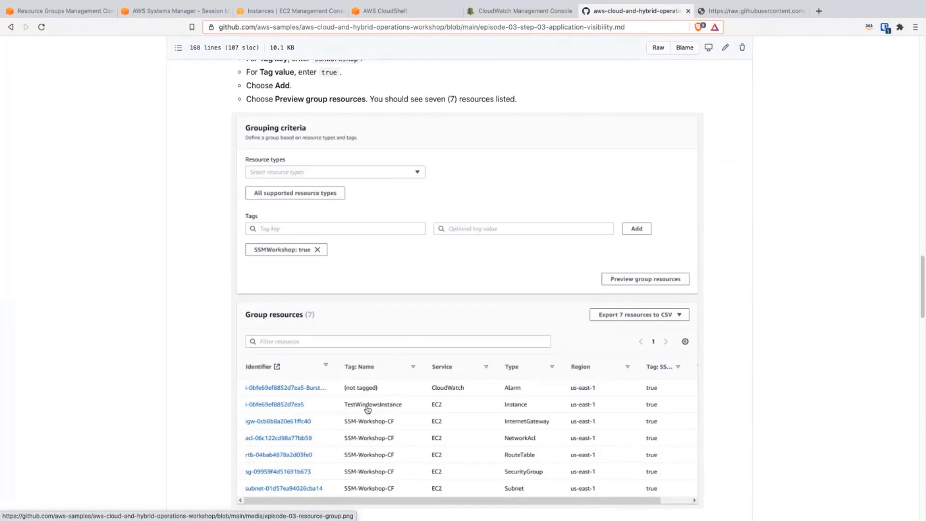
{"action": "scroll", "coordinate": [400, 436], "scroll_direction": "down", "scroll_amount": 1}
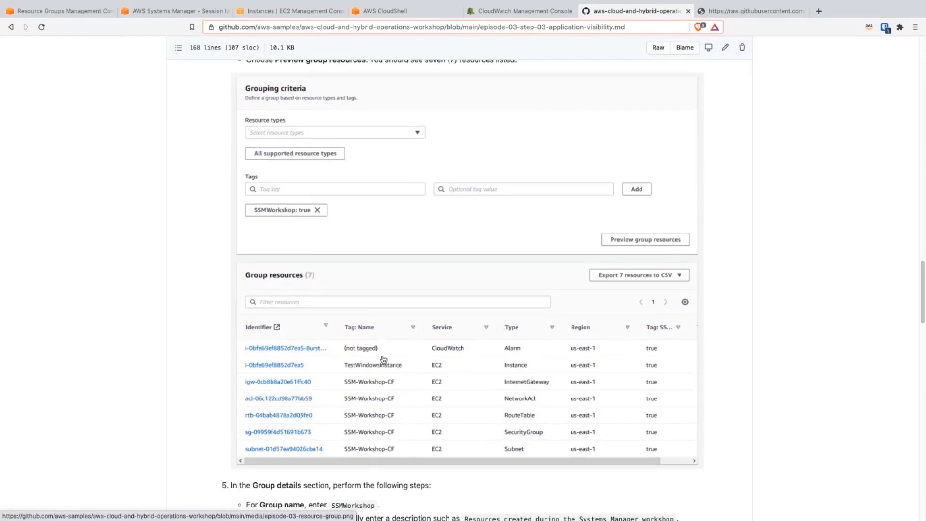
{"action": "scroll", "coordinate": [400, 394], "scroll_direction": "down", "scroll_amount": 2}
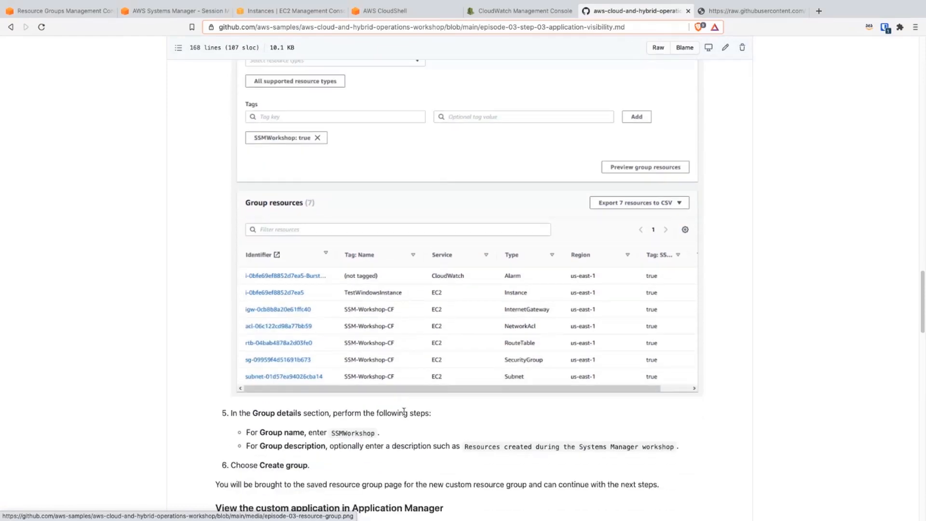
{"action": "scroll", "coordinate": [404, 412], "scroll_direction": "down", "scroll_amount": 1}
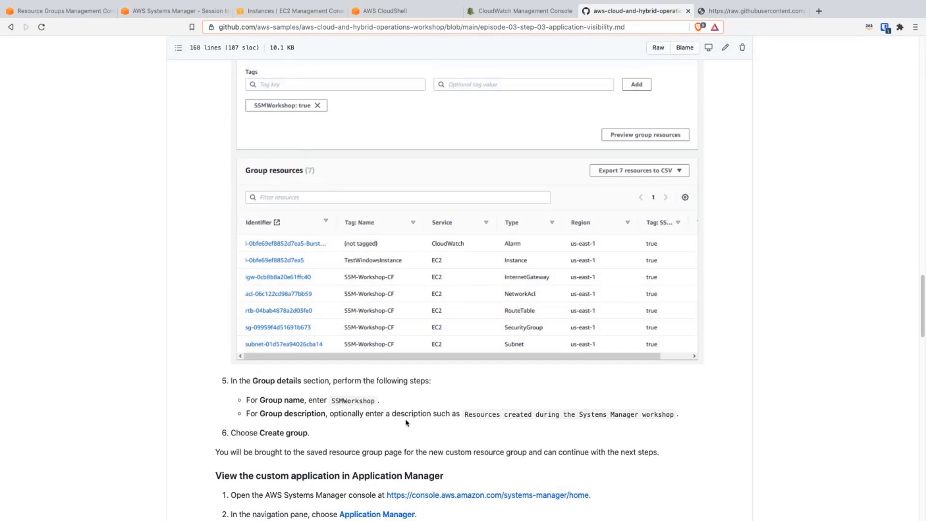
{"action": "scroll", "coordinate": [435, 416], "scroll_direction": "down", "scroll_amount": 2}
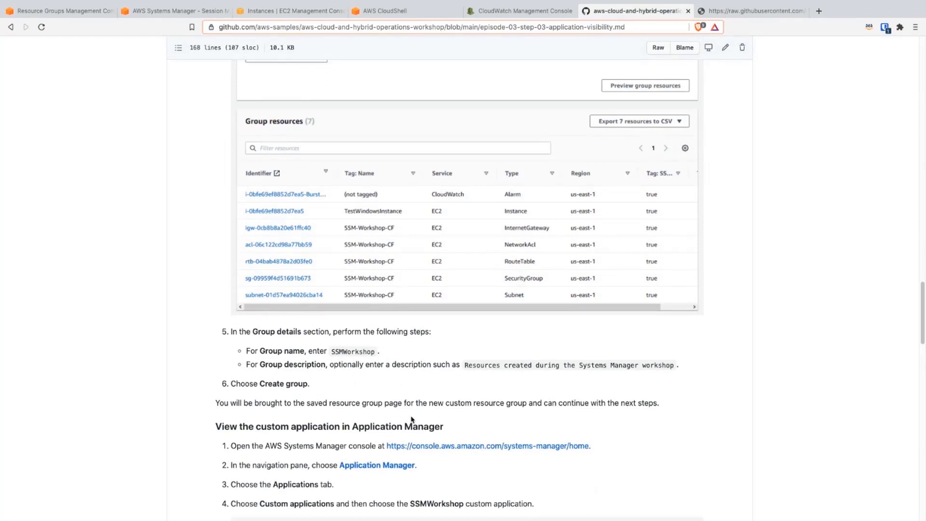
{"action": "scroll", "coordinate": [411, 419], "scroll_direction": "down", "scroll_amount": 2}
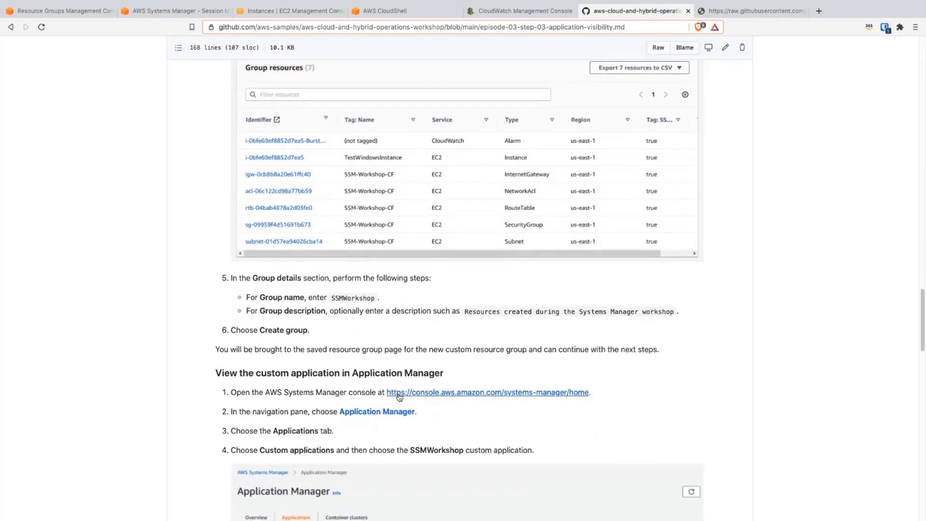
{"action": "scroll", "coordinate": [399, 396], "scroll_direction": "down", "scroll_amount": 2}
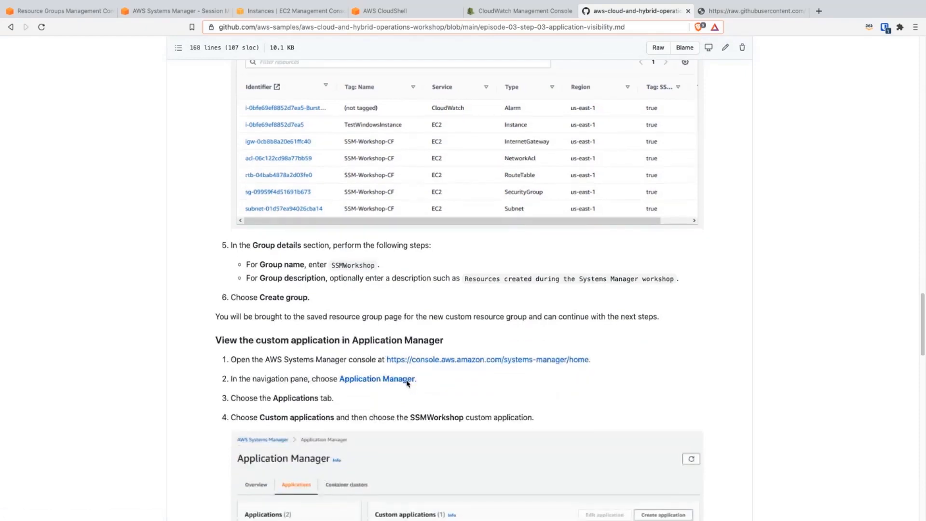
{"action": "scroll", "coordinate": [408, 382], "scroll_direction": "down", "scroll_amount": 6}
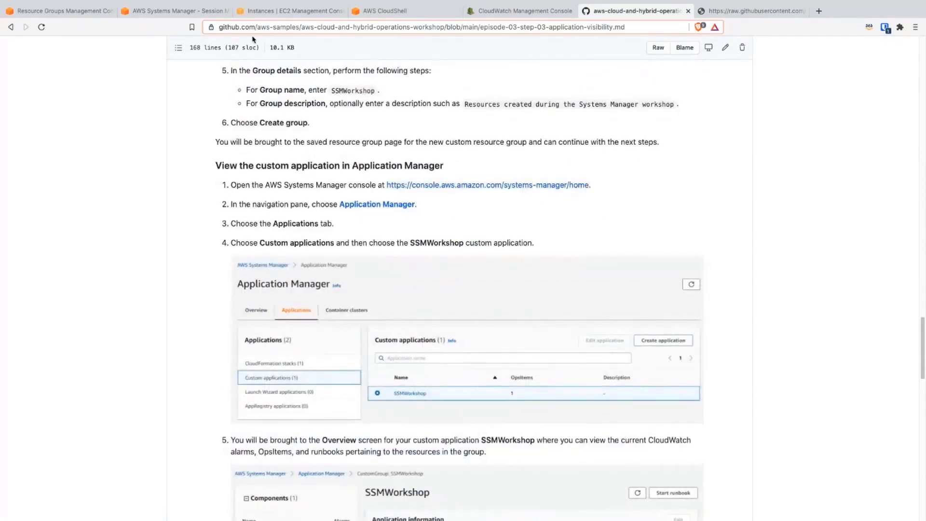
Step: Back in the AWS console, find the Systems Manager service and open its Application Manager
{"action": "left_click", "coordinate": [175, 10]}
{"action": "left_click", "coordinate": [73, 11]}
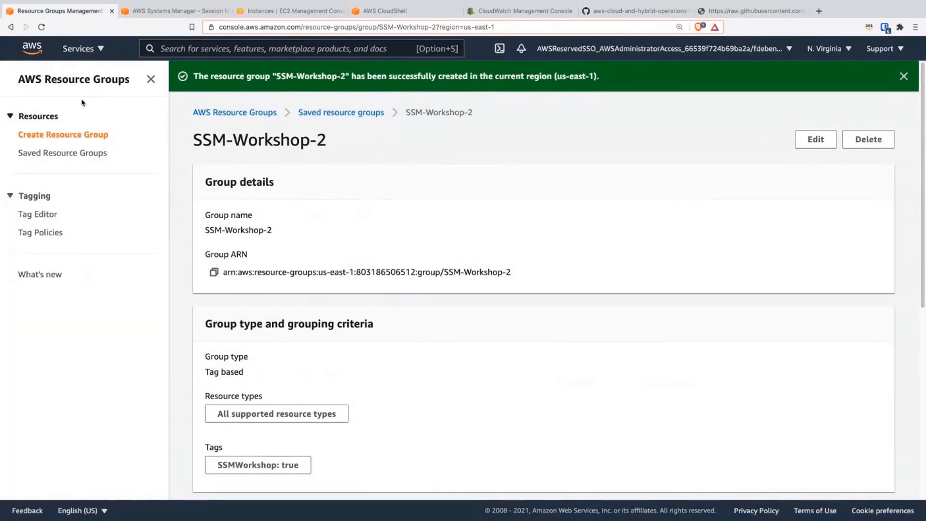
{"action": "left_click", "coordinate": [169, 46]}
{"action": "type", "text": "sys"}
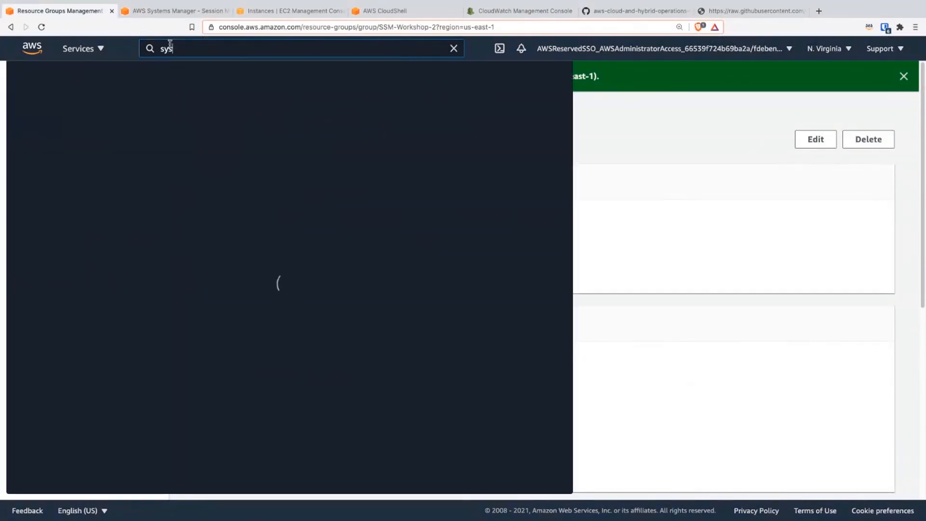
{"action": "left_click", "coordinate": [257, 139]}
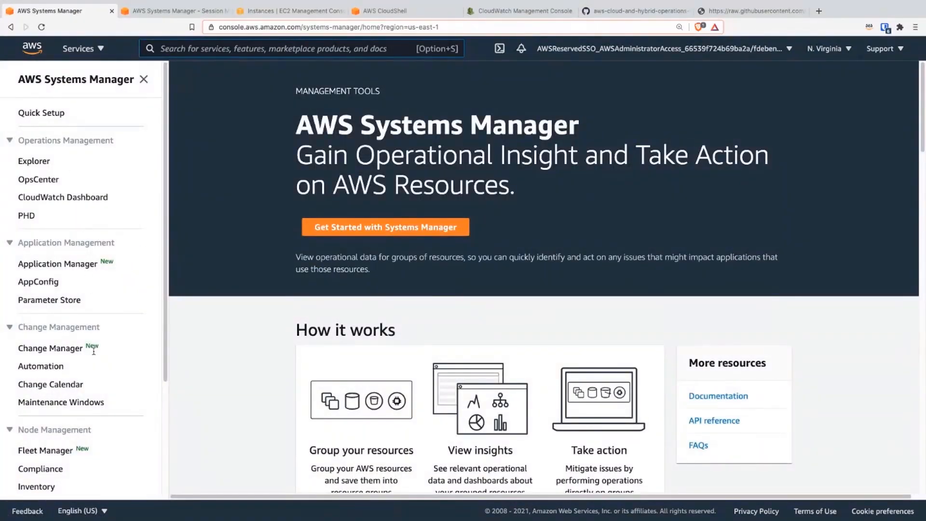
{"action": "left_click", "coordinate": [68, 261]}
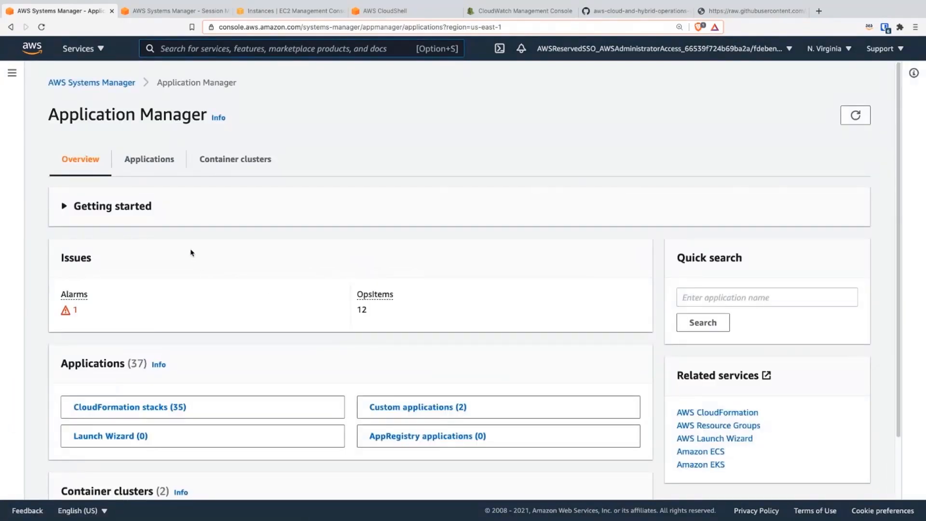
Step: List the custom applications in Application Manager and open SSM-Workshop-2
{"action": "scroll", "coordinate": [191, 254], "scroll_direction": "down", "scroll_amount": 1}
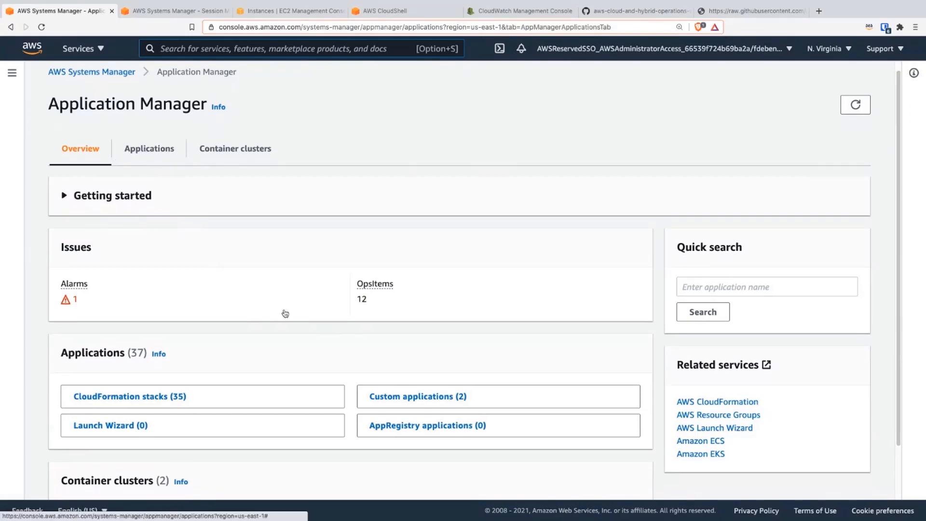
{"action": "scroll", "coordinate": [282, 312], "scroll_direction": "down", "scroll_amount": 3}
{"action": "left_click", "coordinate": [361, 332]}
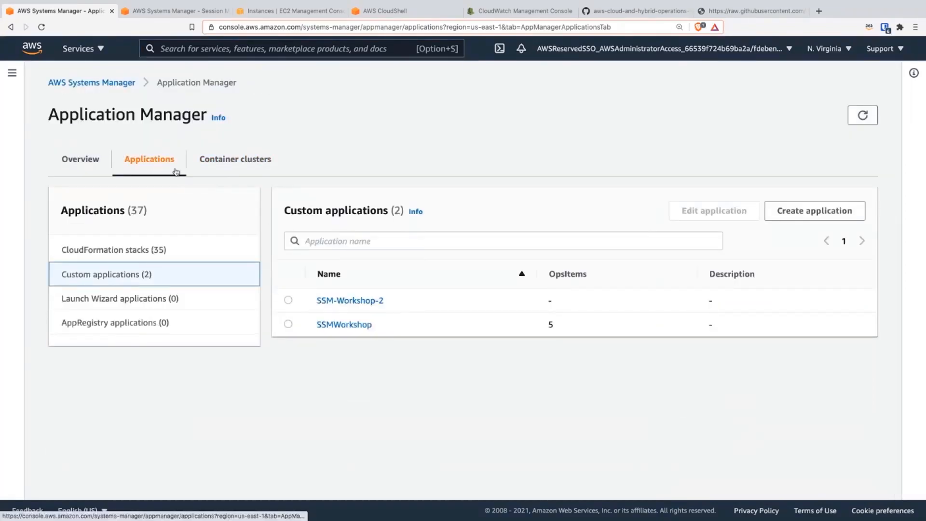
{"action": "left_click", "coordinate": [347, 304]}
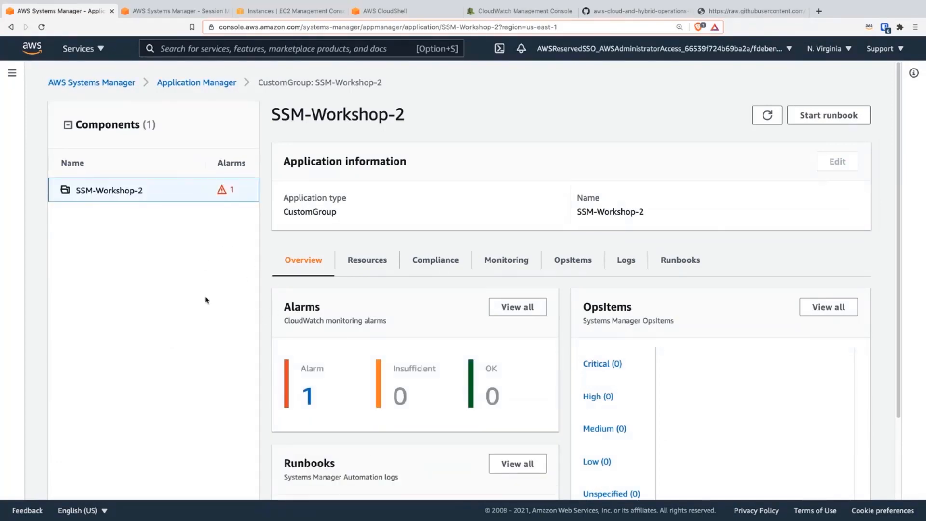
Step: Review the SSM-Workshop-2 application's overview, its list of resources and their Config compliance
{"action": "scroll", "coordinate": [335, 305], "scroll_direction": "down", "scroll_amount": 2}
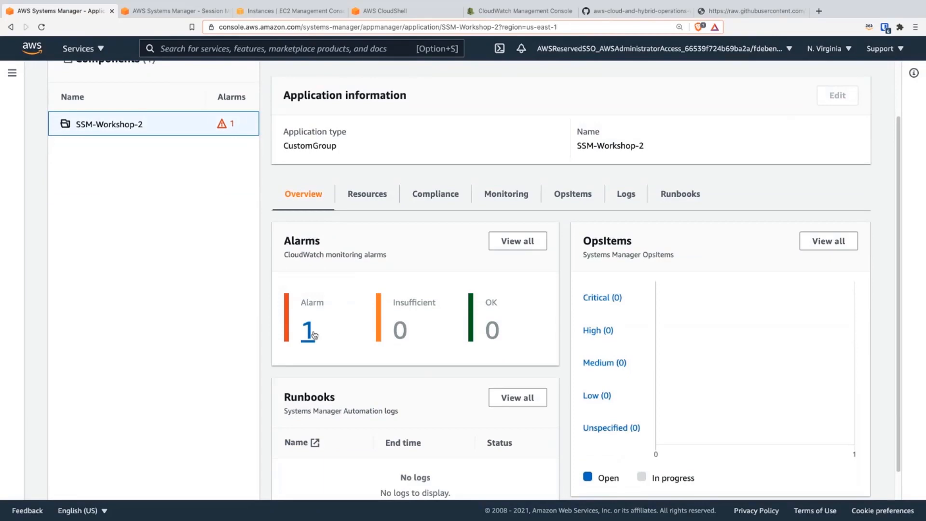
{"action": "scroll", "coordinate": [318, 316], "scroll_direction": "down", "scroll_amount": 1}
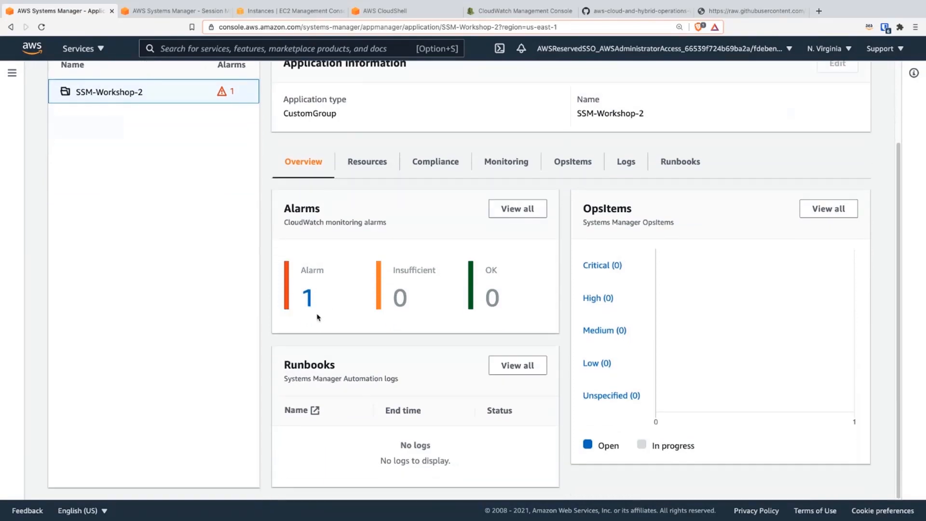
{"action": "scroll", "coordinate": [321, 317], "scroll_direction": "up", "scroll_amount": 1}
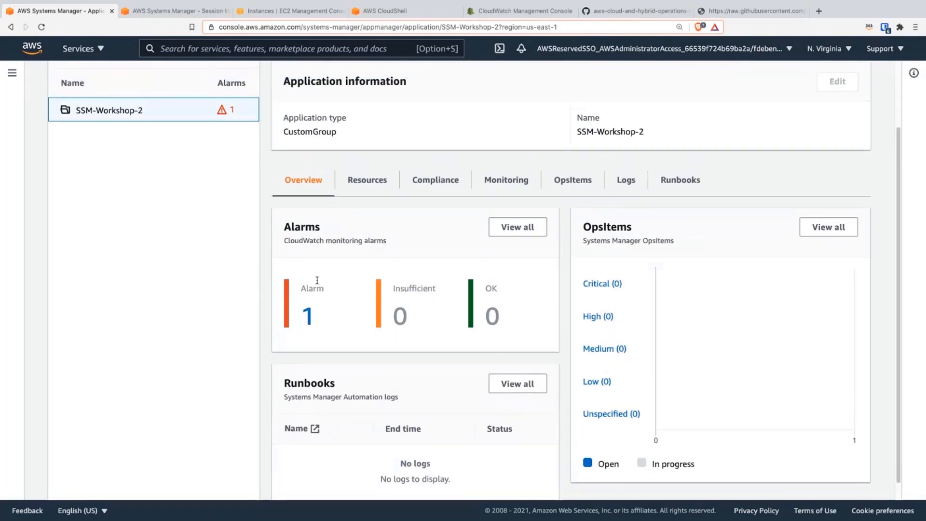
{"action": "left_click", "coordinate": [381, 189]}
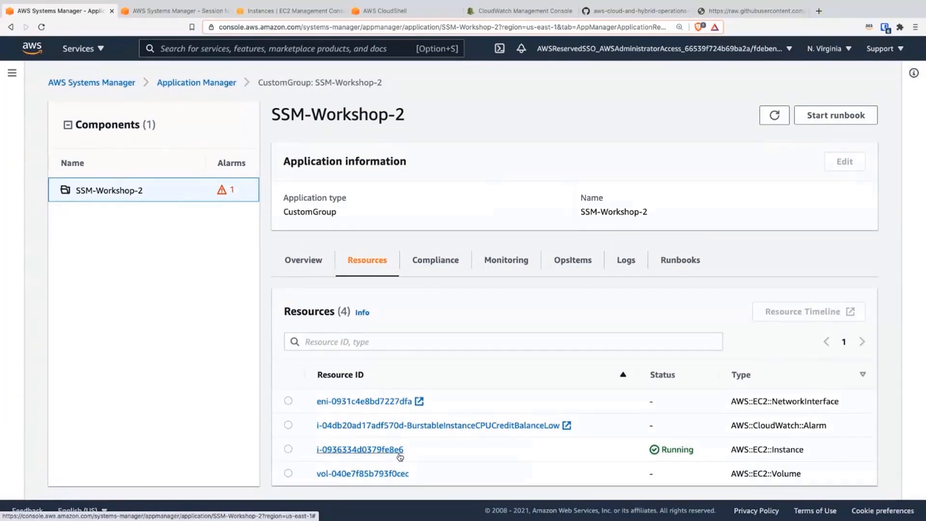
{"action": "left_click", "coordinate": [431, 273]}
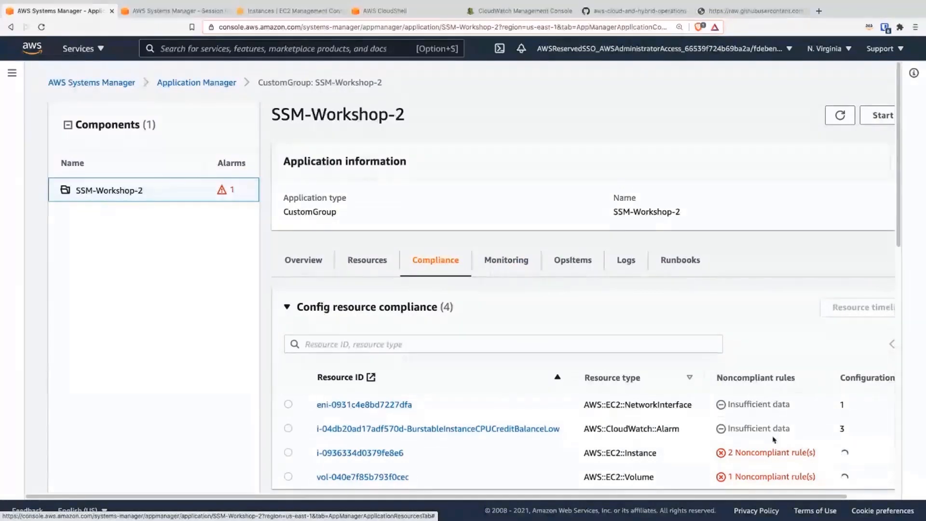
Step: Examine the SSM-Workshop-2 application's monitoring data, including alarms by AWS service and the recent CPUCreditBalance alarm graph
{"action": "left_click", "coordinate": [512, 267]}
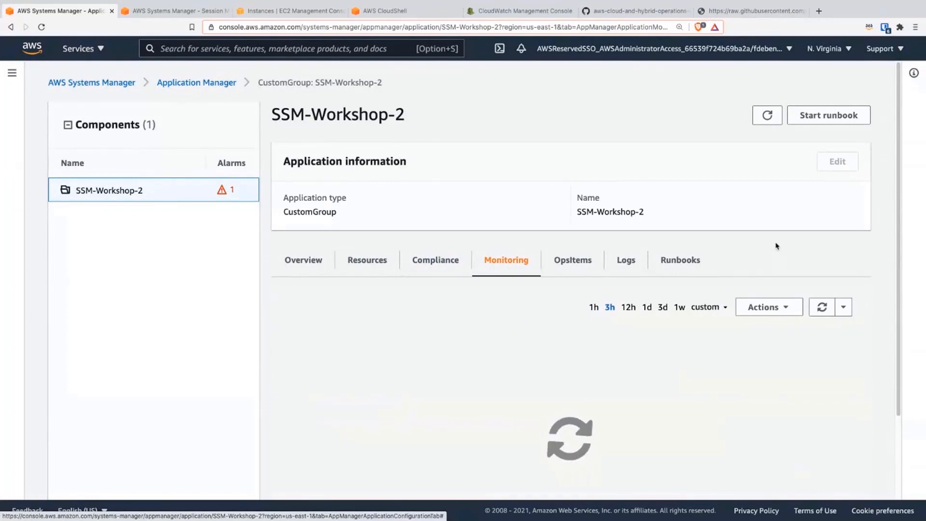
{"action": "scroll", "coordinate": [733, 270], "scroll_direction": "down", "scroll_amount": 1}
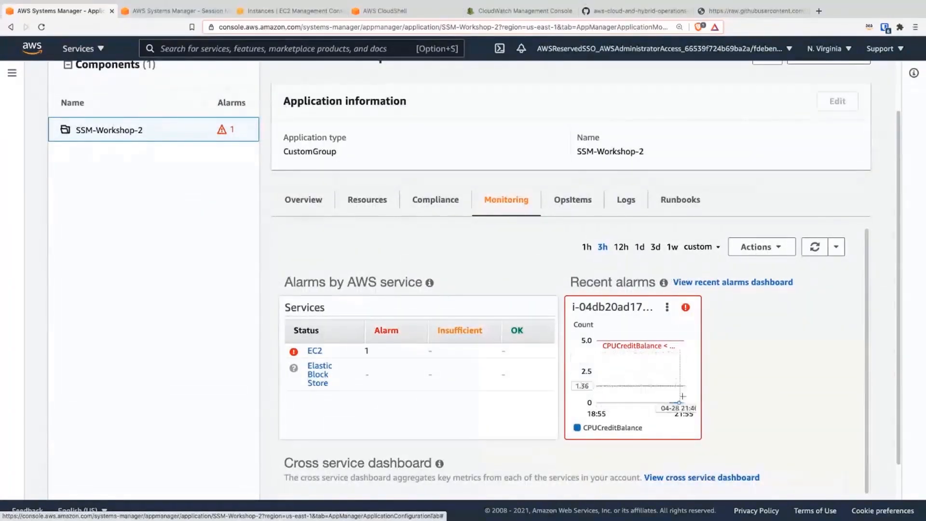
{"action": "mouse_move", "coordinate": [680, 402]}
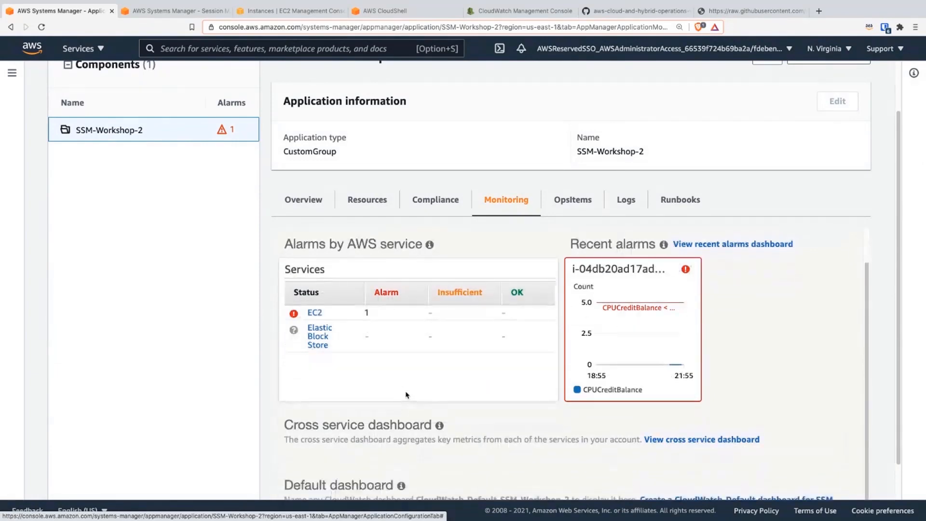
{"action": "scroll", "coordinate": [434, 410], "scroll_direction": "down", "scroll_amount": 2}
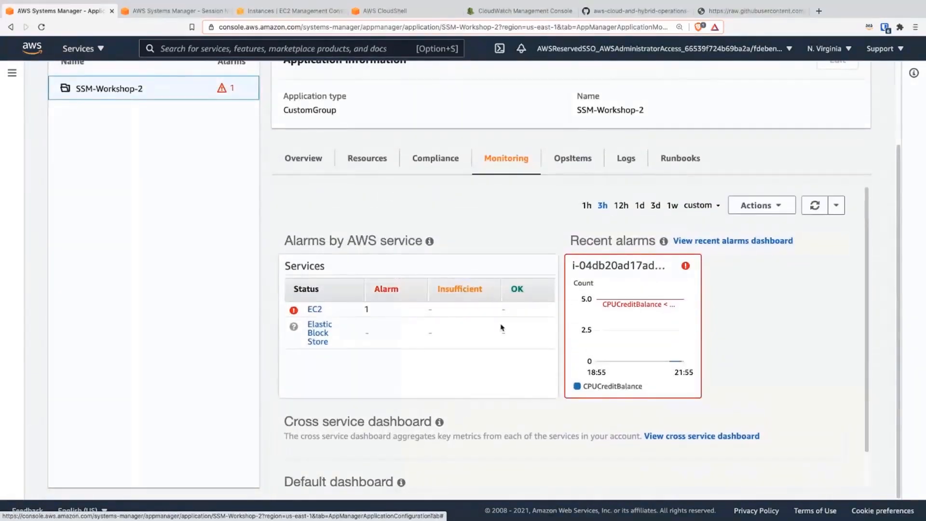
Step: Review the OpsItems, CloudWatch log groups and runbook logs of the SSM-Workshop-2 application
{"action": "left_click", "coordinate": [575, 162]}
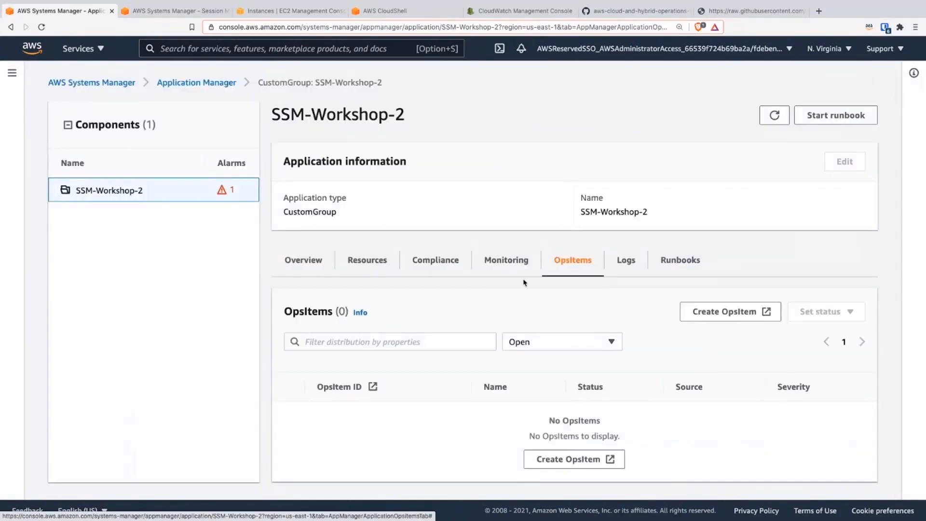
{"action": "left_click", "coordinate": [622, 271]}
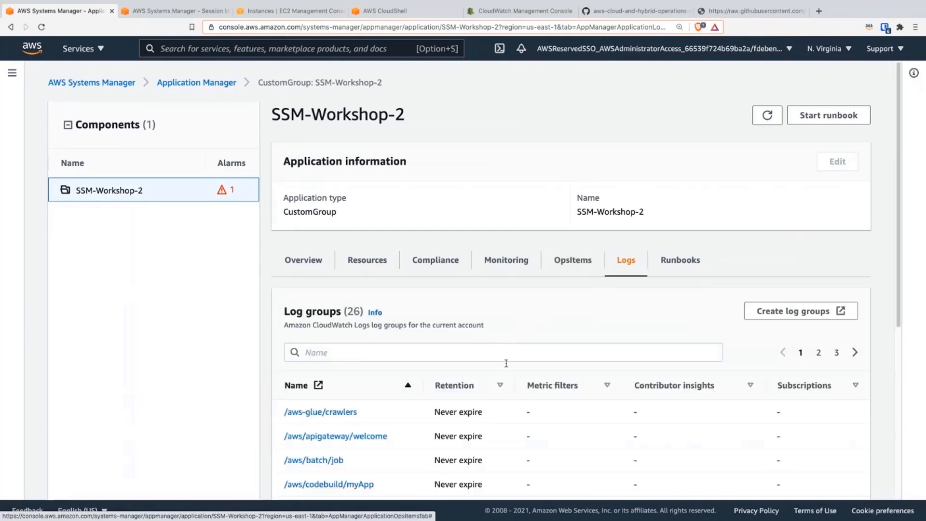
{"action": "scroll", "coordinate": [458, 385], "scroll_direction": "down", "scroll_amount": 1}
{"action": "scroll", "coordinate": [457, 385], "scroll_direction": "down", "scroll_amount": 1}
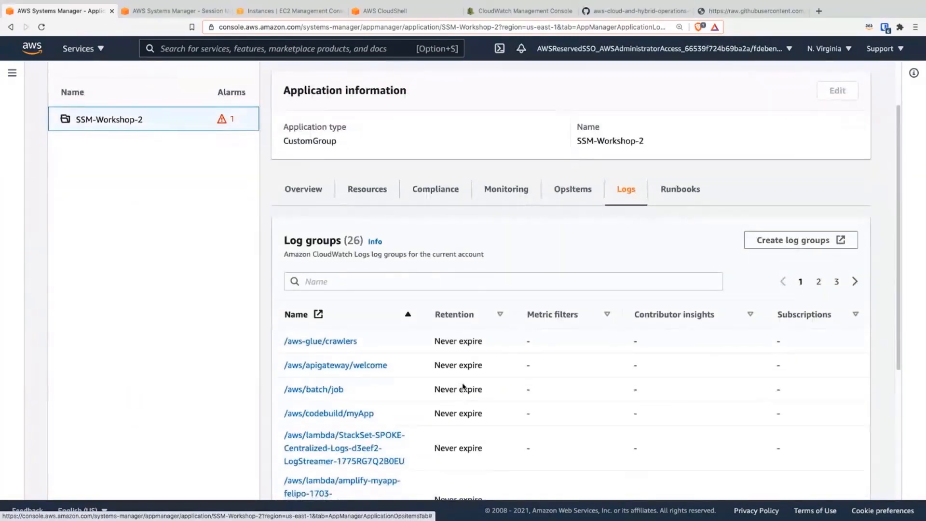
{"action": "scroll", "coordinate": [465, 382], "scroll_direction": "up", "scroll_amount": 2}
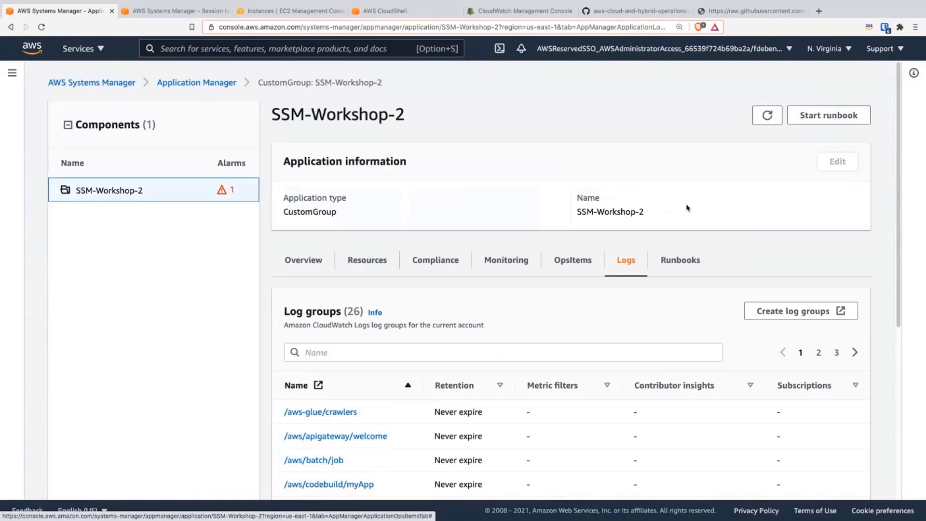
{"action": "left_click", "coordinate": [687, 261]}
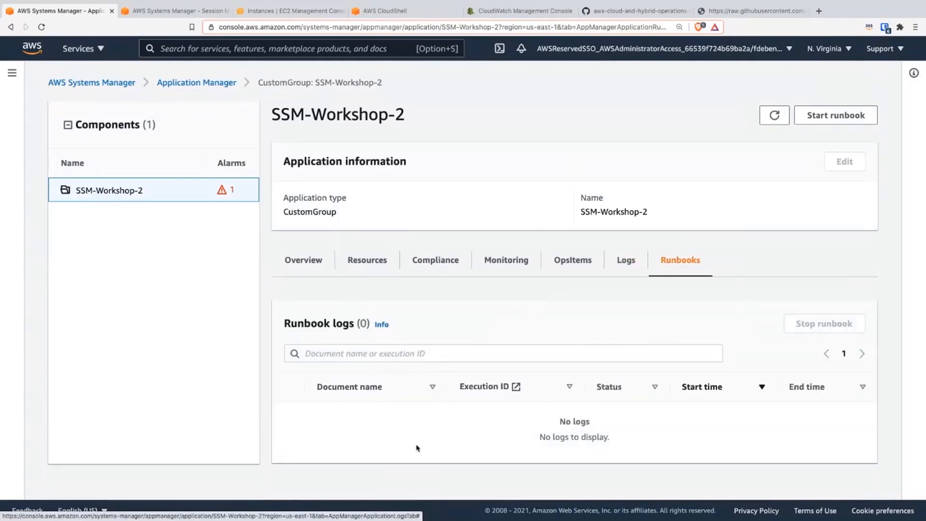
Step: Revisit the application's overview, then return to the Application Manager overview and open its ECS clusters
{"action": "left_click", "coordinate": [305, 265]}
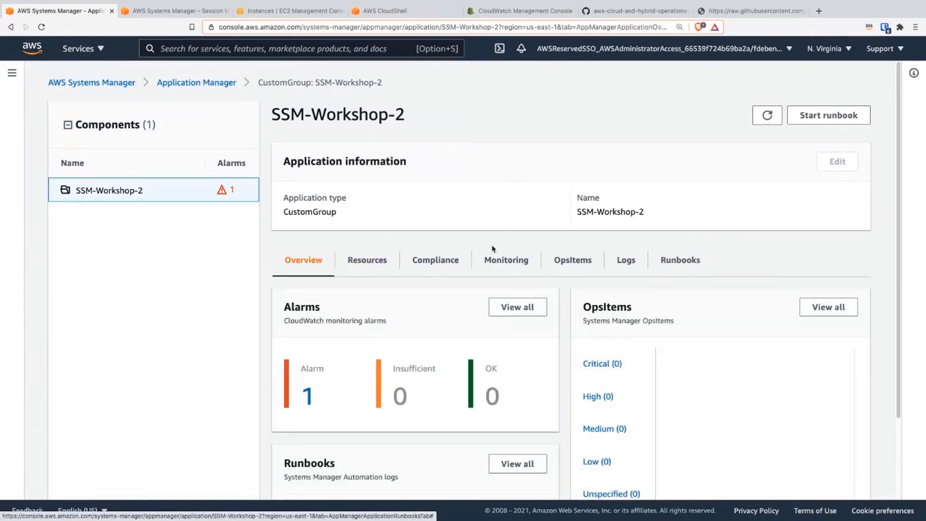
{"action": "scroll", "coordinate": [493, 248], "scroll_direction": "down", "scroll_amount": 2}
{"action": "scroll", "coordinate": [482, 265], "scroll_direction": "up", "scroll_amount": 2}
{"action": "left_click", "coordinate": [184, 86]}
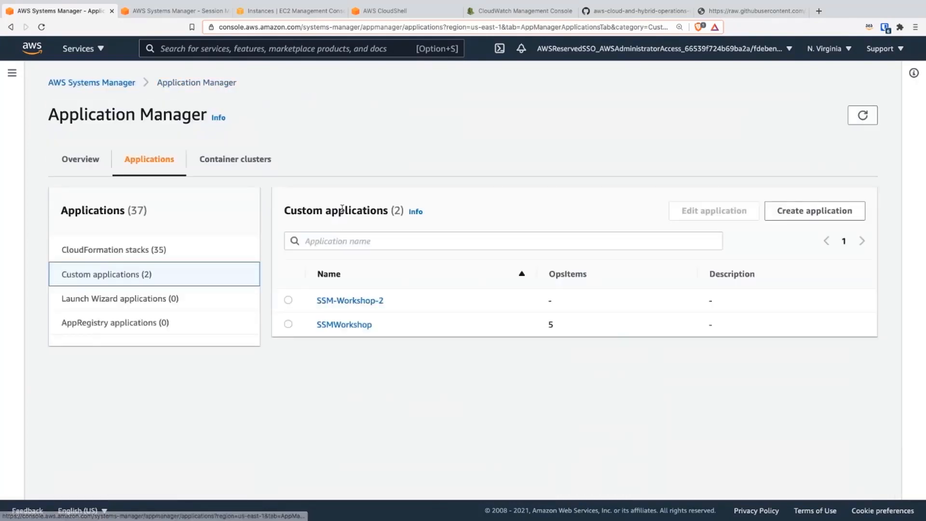
{"action": "left_click", "coordinate": [99, 170]}
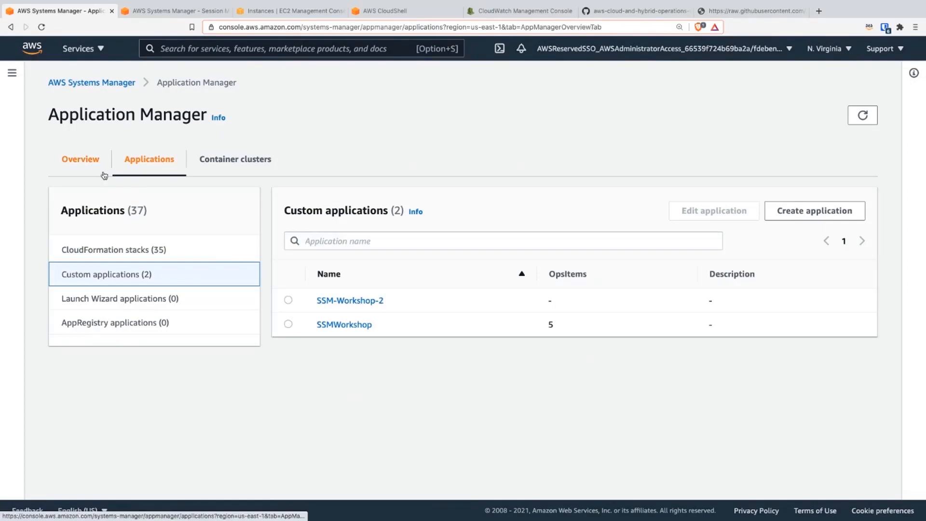
{"action": "scroll", "coordinate": [389, 410], "scroll_direction": "down", "scroll_amount": 2}
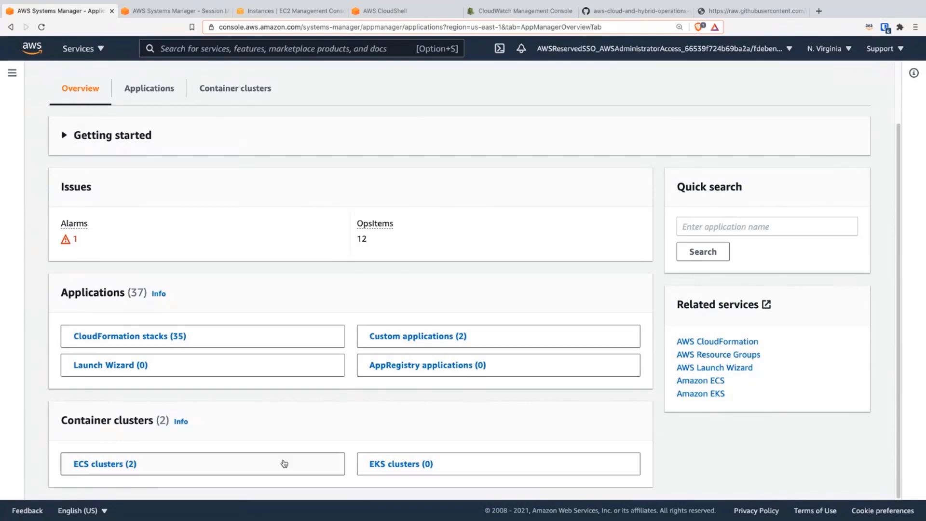
{"action": "left_click", "coordinate": [119, 464]}
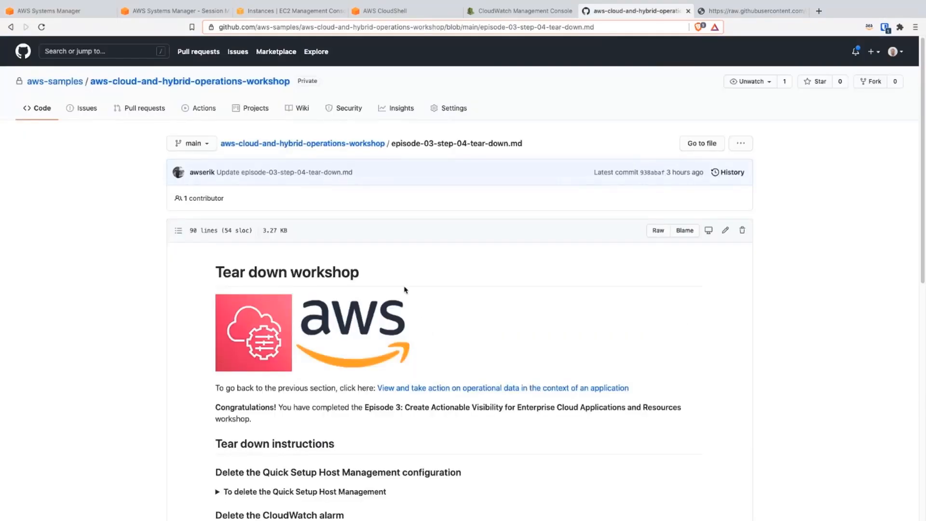
Step: Review the tear-down instructions on the workshop's episode-03-step-04-tear-down.md page on GitHub
{"action": "scroll", "coordinate": [434, 309], "scroll_direction": "down", "scroll_amount": 4}
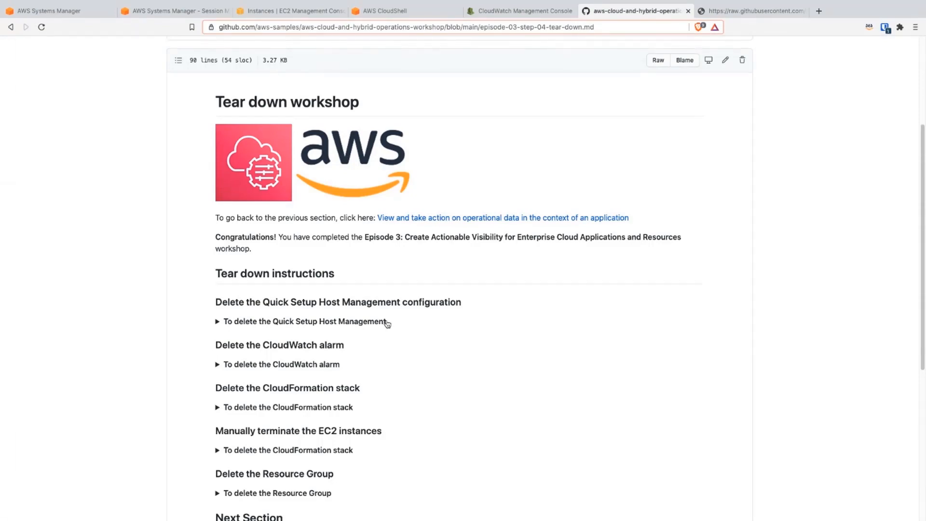
Step: Expand the Quick Setup Host Management tear-down instructions, then open Quick Setup in the Systems Manager console
{"action": "scroll", "coordinate": [374, 387], "scroll_direction": "down", "scroll_amount": 1}
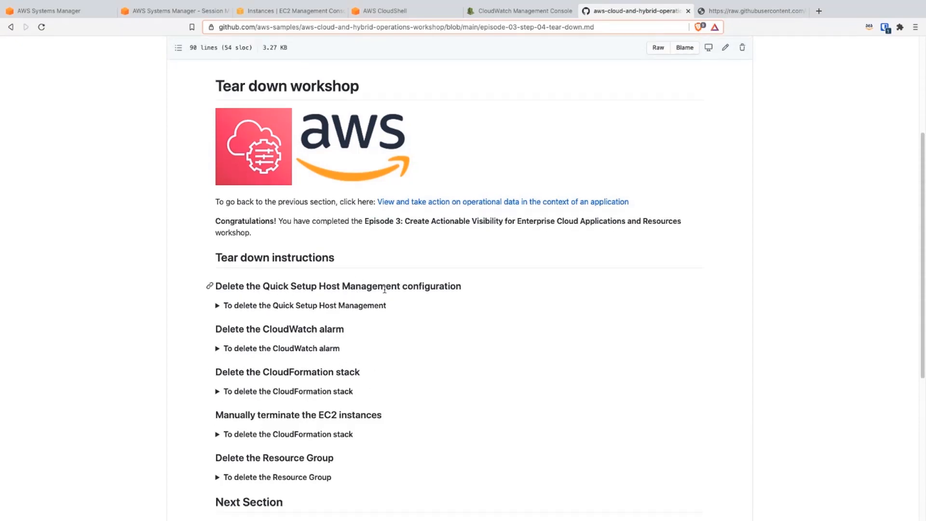
{"action": "left_click", "coordinate": [379, 306]}
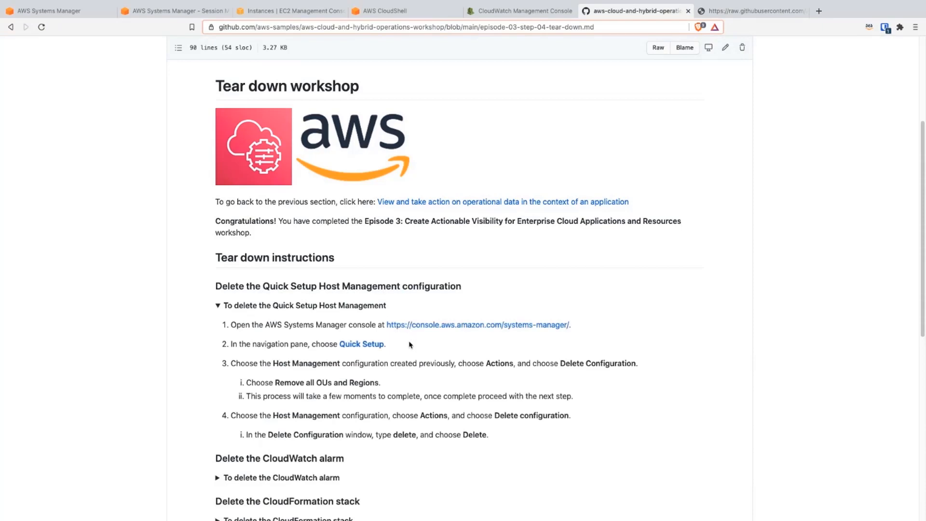
{"action": "left_click", "coordinate": [48, 11]}
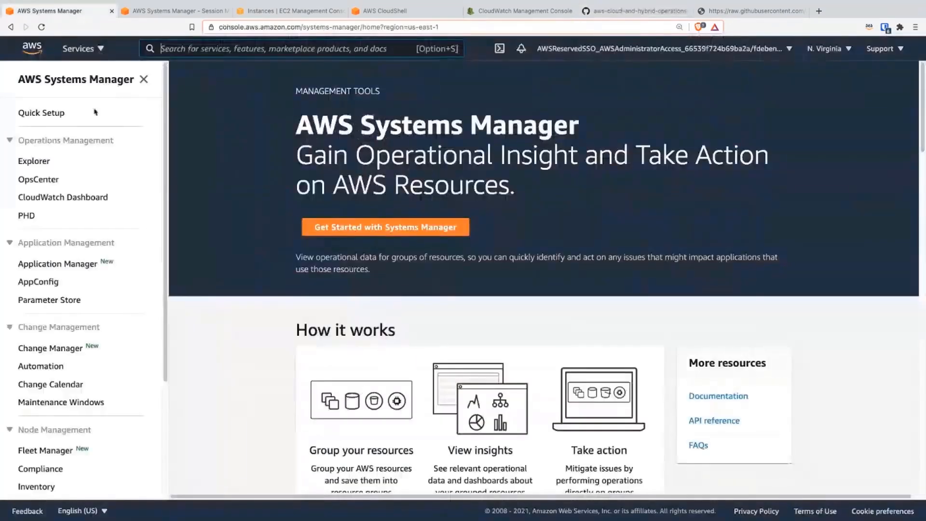
{"action": "left_click", "coordinate": [53, 113]}
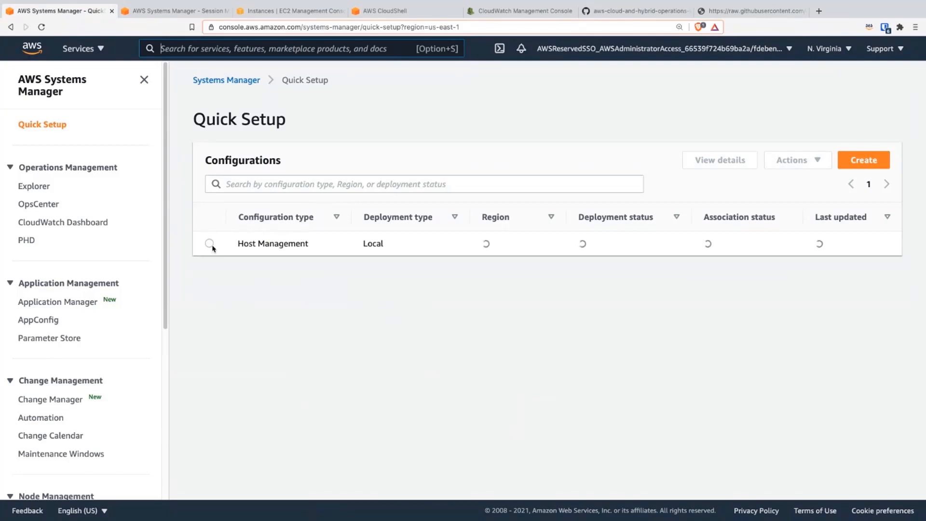
Step: Delete the Host Management configuration from Quick Setup via its details page, confirming with "delete"
{"action": "left_click", "coordinate": [210, 243]}
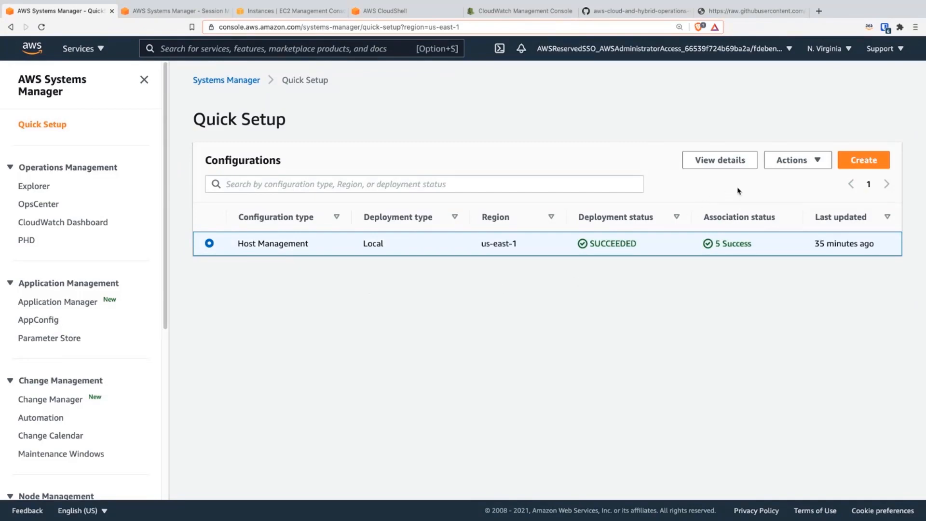
{"action": "left_click", "coordinate": [790, 161]}
{"action": "left_click", "coordinate": [789, 178]}
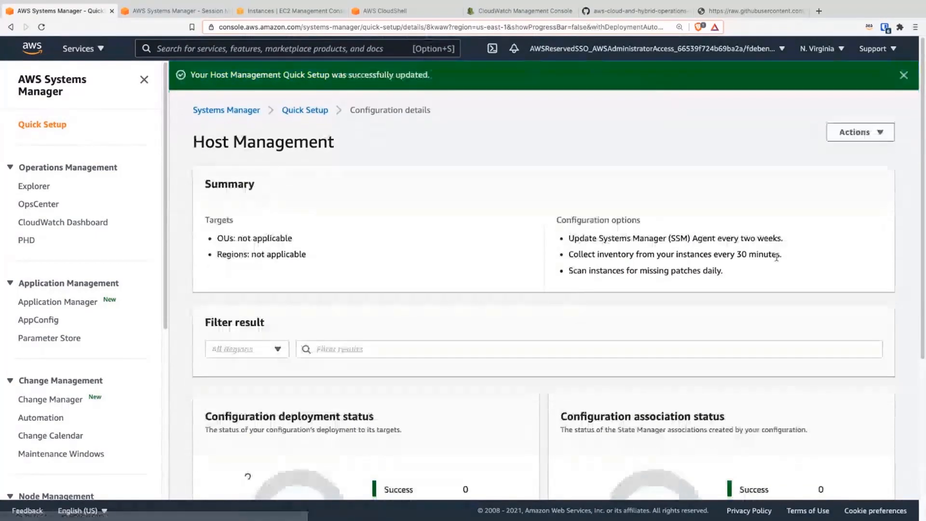
{"action": "left_click", "coordinate": [857, 140]}
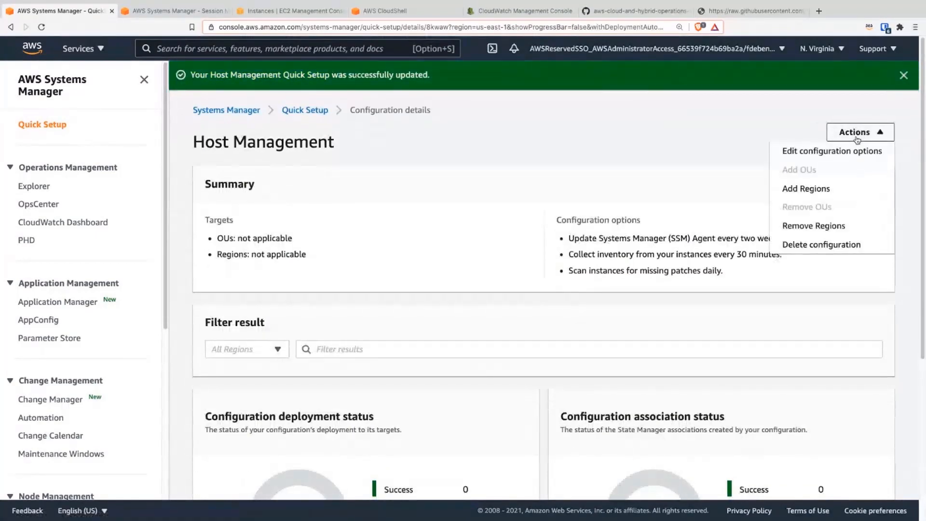
{"action": "left_click", "coordinate": [839, 245]}
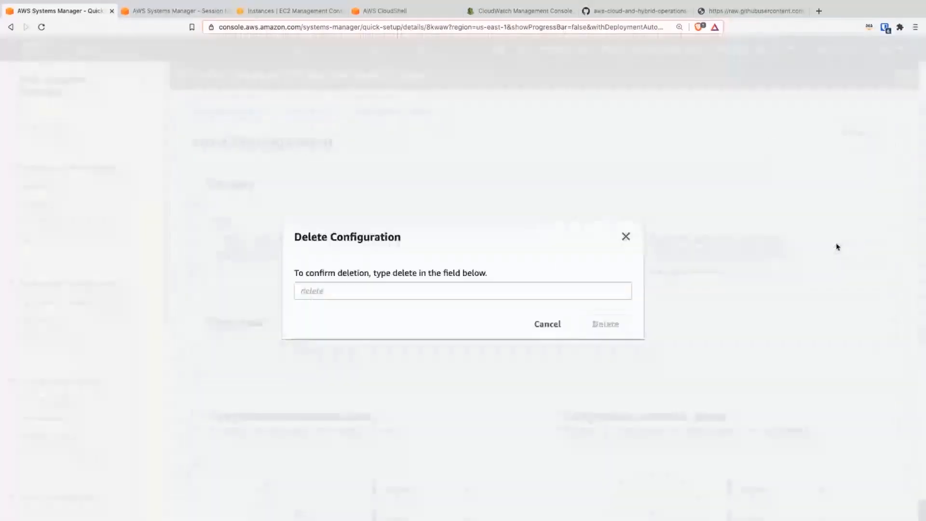
{"action": "left_click", "coordinate": [467, 294]}
{"action": "type", "text": "de"}
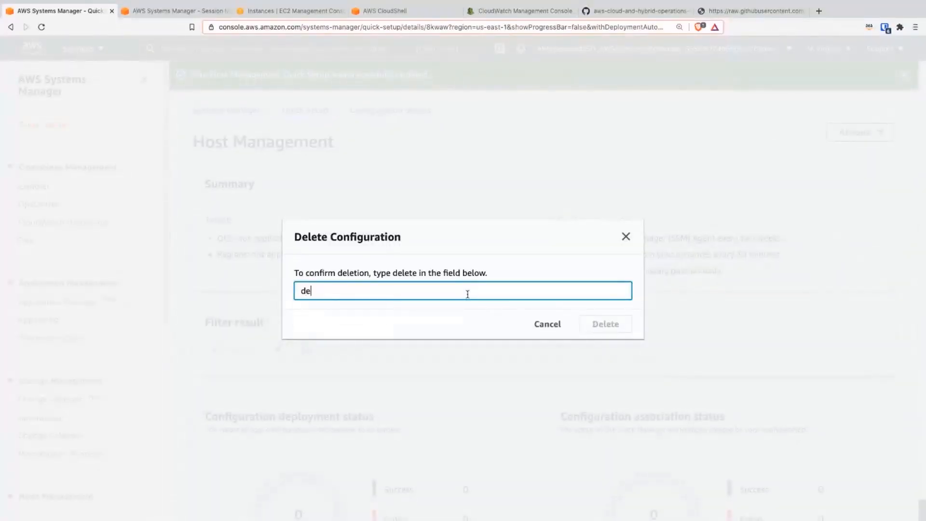
{"action": "type", "text": "lete"}
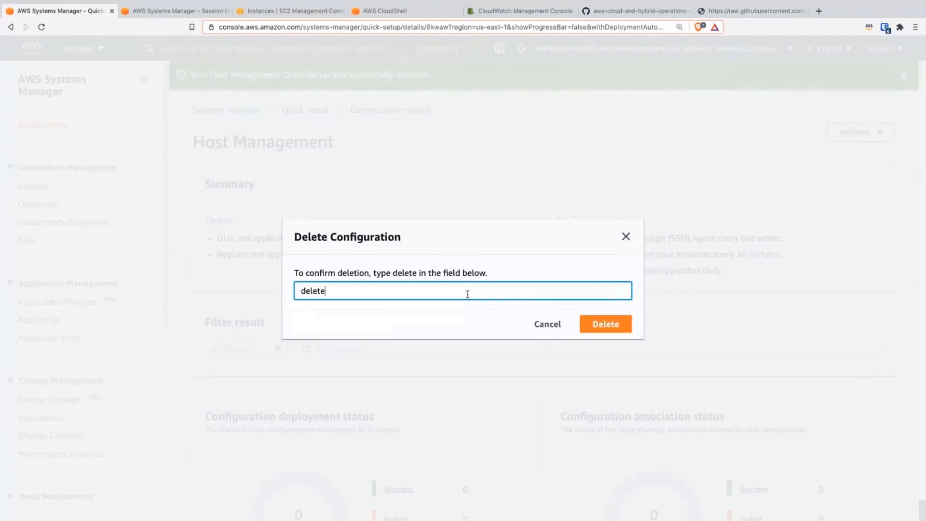
{"action": "left_click", "coordinate": [592, 325]}
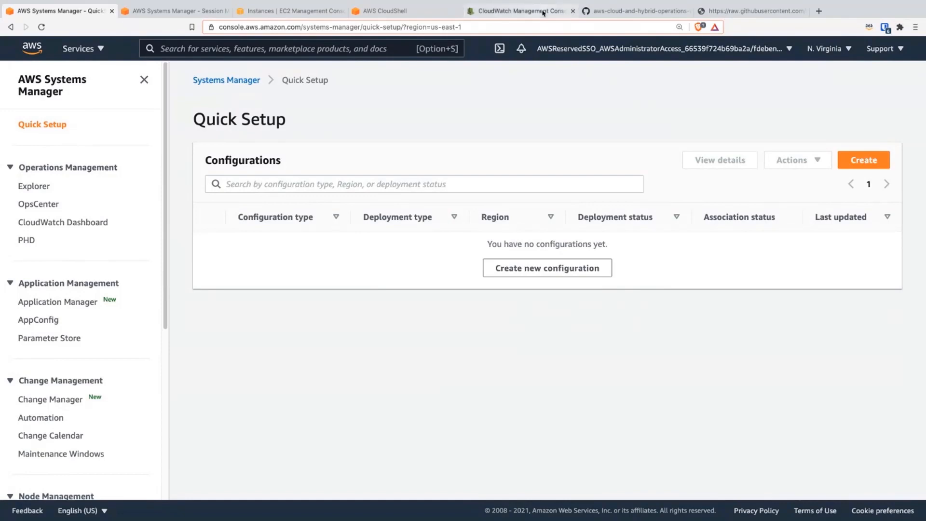
Step: Return to the GitHub tear-down page, collapse the Host Management section and review the instructions for deleting the CloudWatch alarm
{"action": "left_click", "coordinate": [626, 11]}
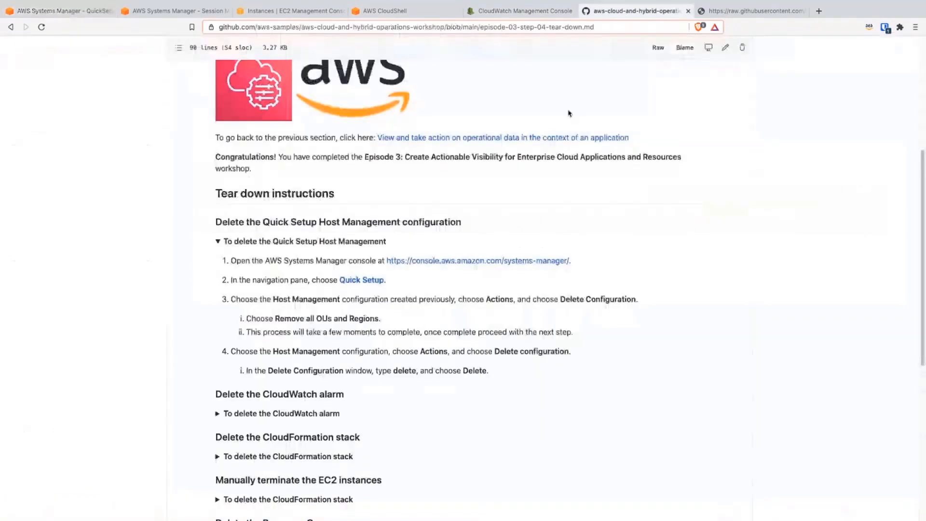
{"action": "scroll", "coordinate": [268, 200], "scroll_direction": "up", "scroll_amount": 1}
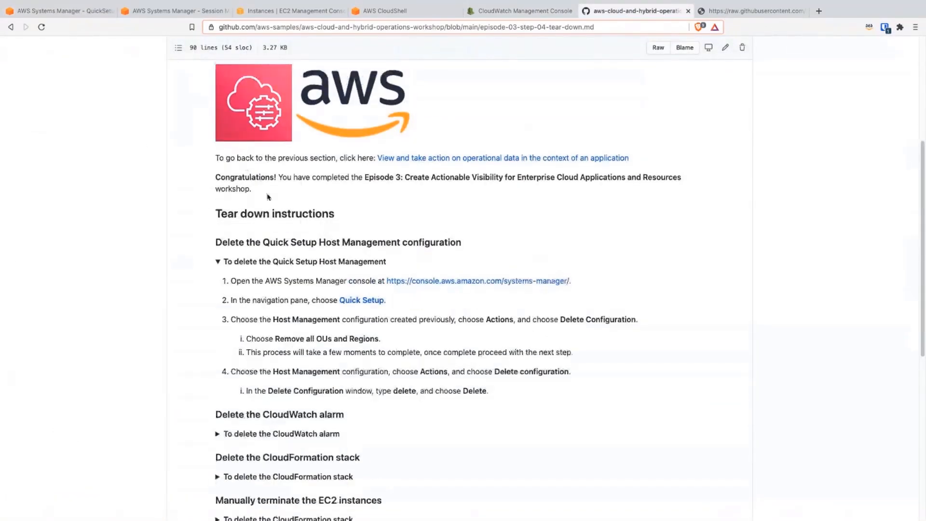
{"action": "scroll", "coordinate": [289, 227], "scroll_direction": "down", "scroll_amount": 2}
{"action": "left_click", "coordinate": [284, 198]}
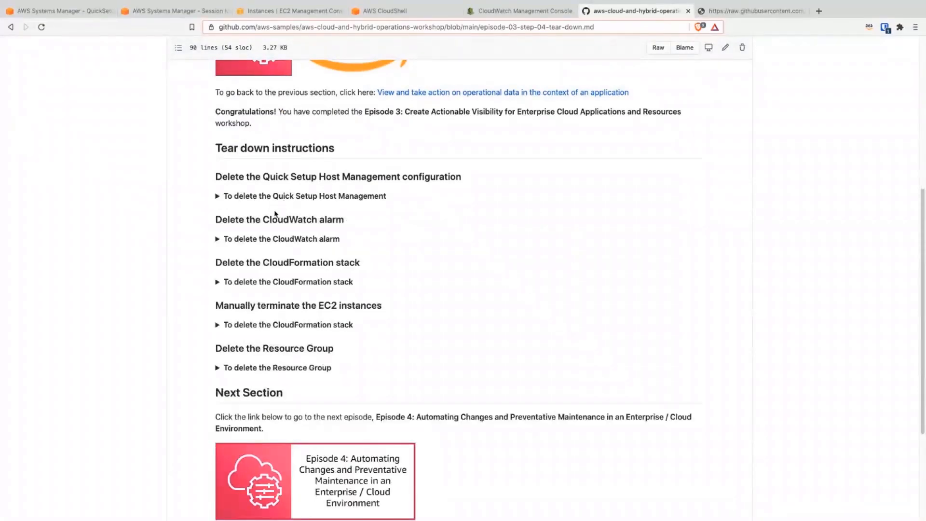
{"action": "left_click", "coordinate": [293, 240]}
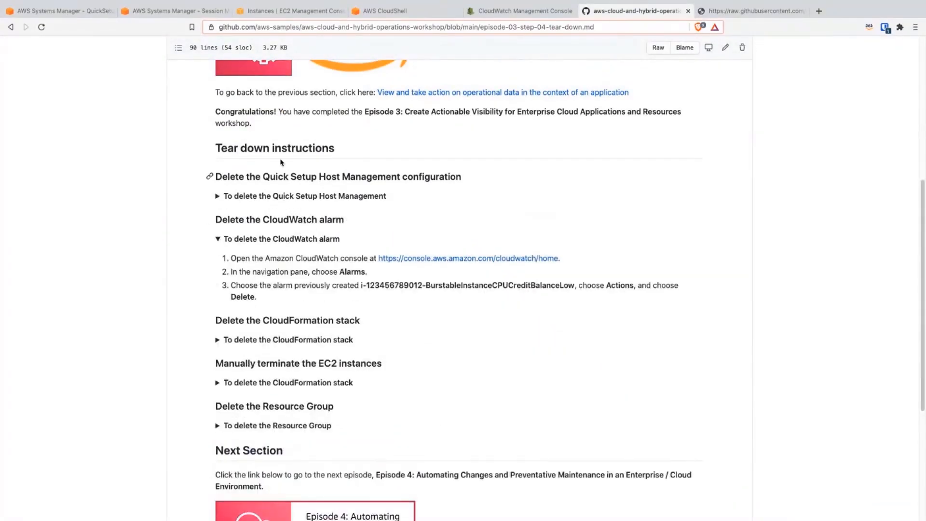
Step: Find the CloudWatch service from the EC2 console and load its overview page
{"action": "left_click", "coordinate": [270, 11]}
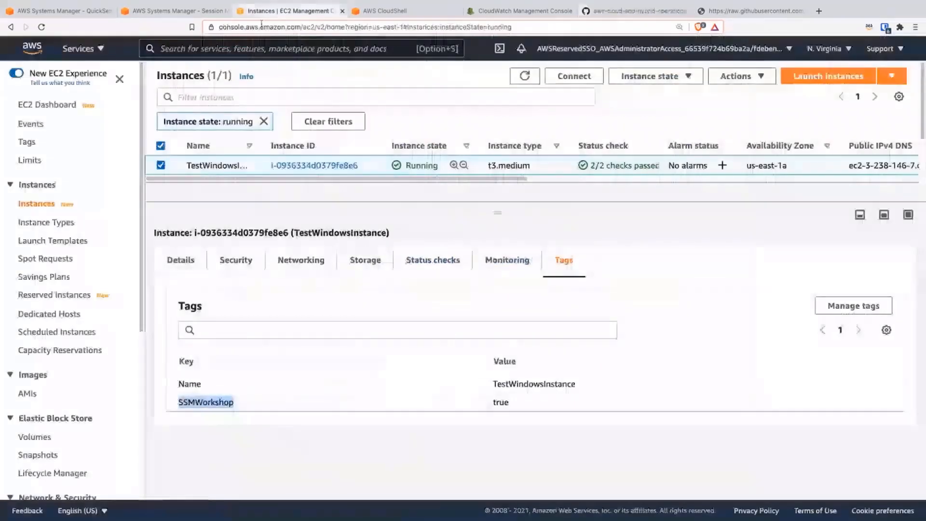
{"action": "left_click", "coordinate": [210, 54]}
{"action": "type", "text": "cloud"}
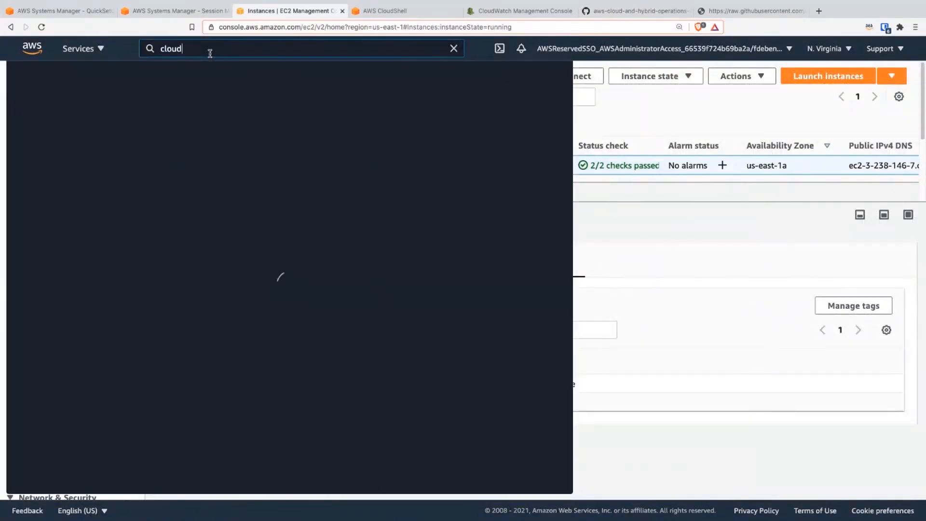
{"action": "type", "text": "9"}
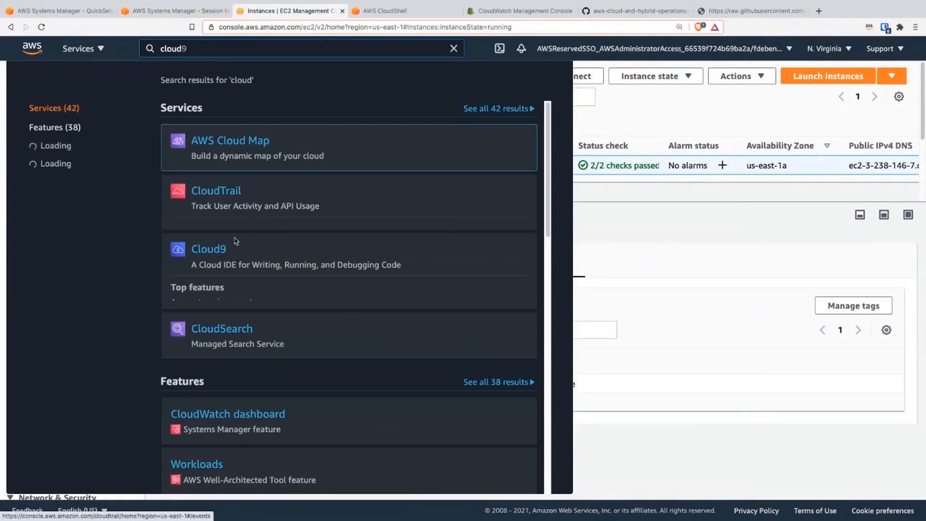
{"action": "key", "text": "BackSpace"}
{"action": "type", "text": "wq"}
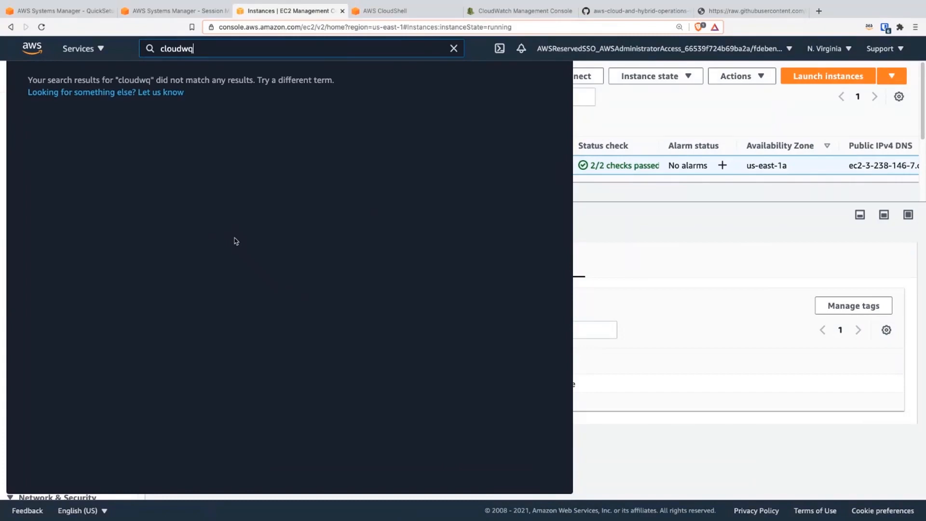
{"action": "key", "text": "BackSpace"}
{"action": "type", "text": "at"}
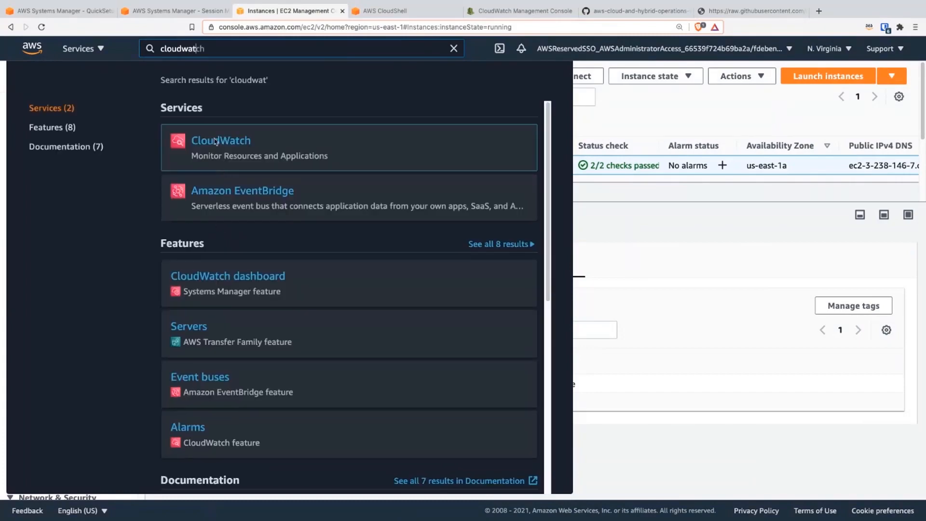
{"action": "left_click", "coordinate": [215, 142]}
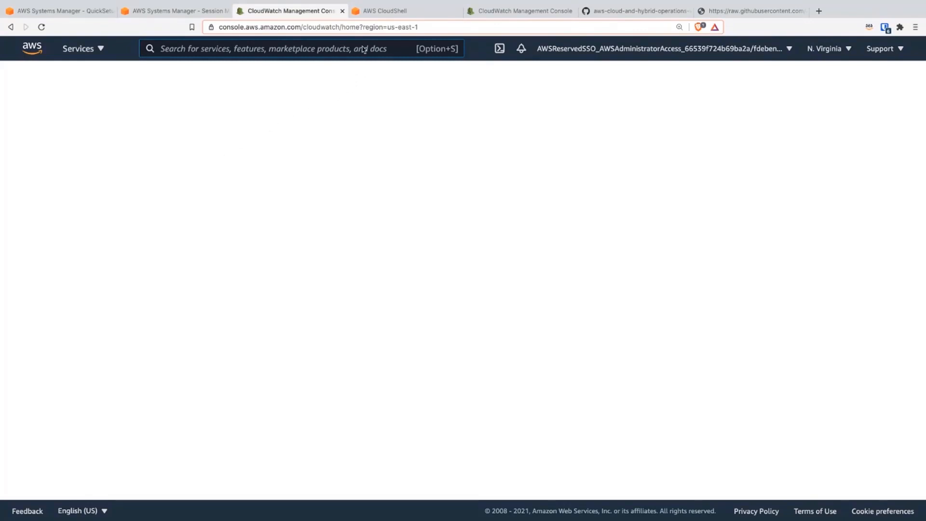
{"action": "left_click", "coordinate": [364, 28]}
{"action": "key", "text": "Return"}
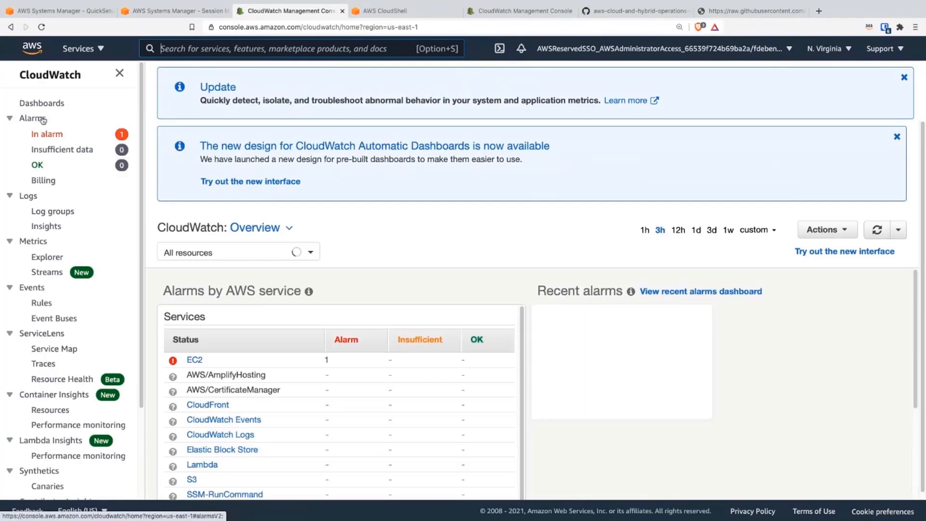
Step: Delete the BurstableInstanceCPUCreditBalanceLow alarm from the CloudWatch alarms list
{"action": "left_click", "coordinate": [44, 119]}
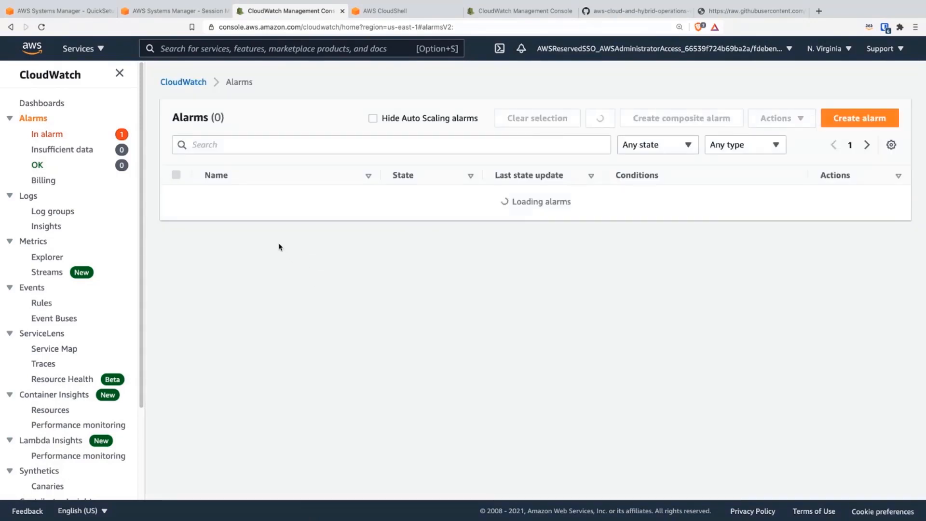
{"action": "left_click", "coordinate": [176, 201]}
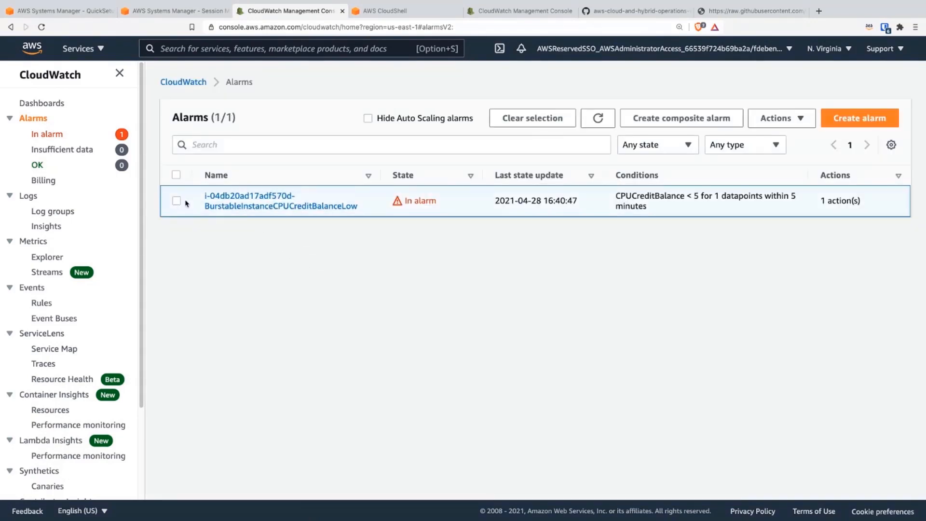
{"action": "left_click", "coordinate": [782, 124]}
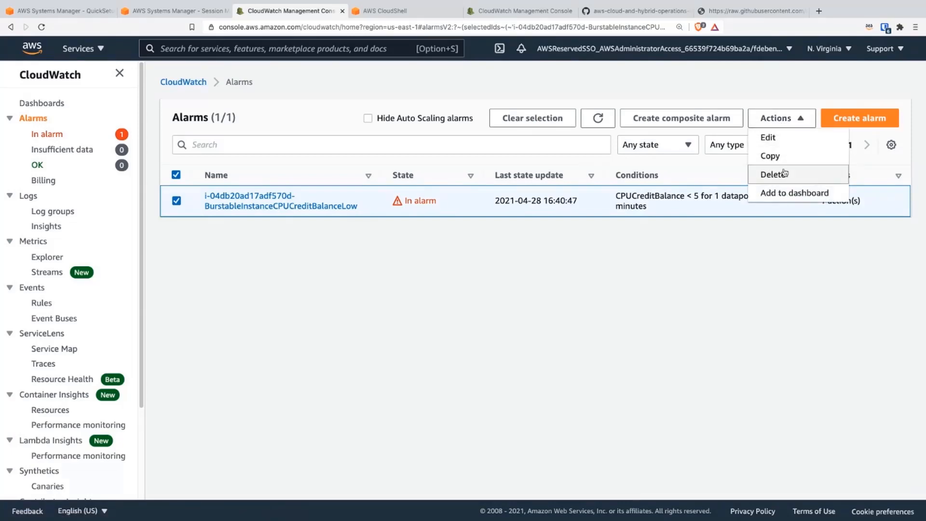
{"action": "left_click", "coordinate": [782, 175]}
{"action": "left_click", "coordinate": [682, 330]}
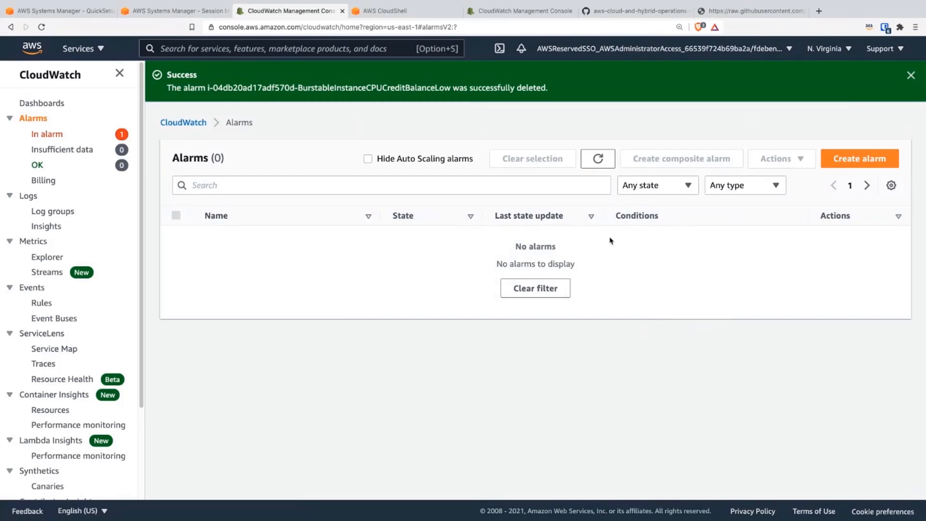
Step: Review the GitHub tear-down instructions for deleting the CloudFormation stack and manually terminating the EC2 instances
{"action": "left_click", "coordinate": [669, 12]}
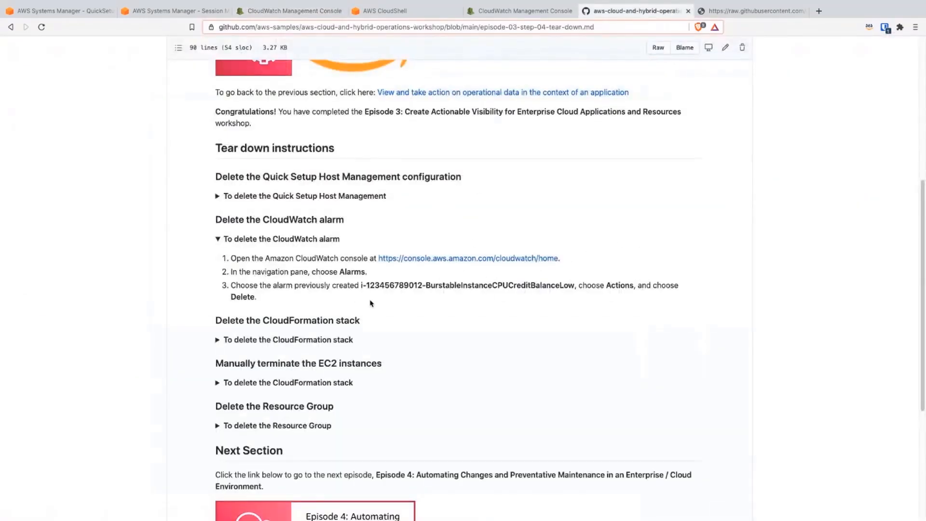
{"action": "scroll", "coordinate": [272, 255], "scroll_direction": "down", "scroll_amount": 1}
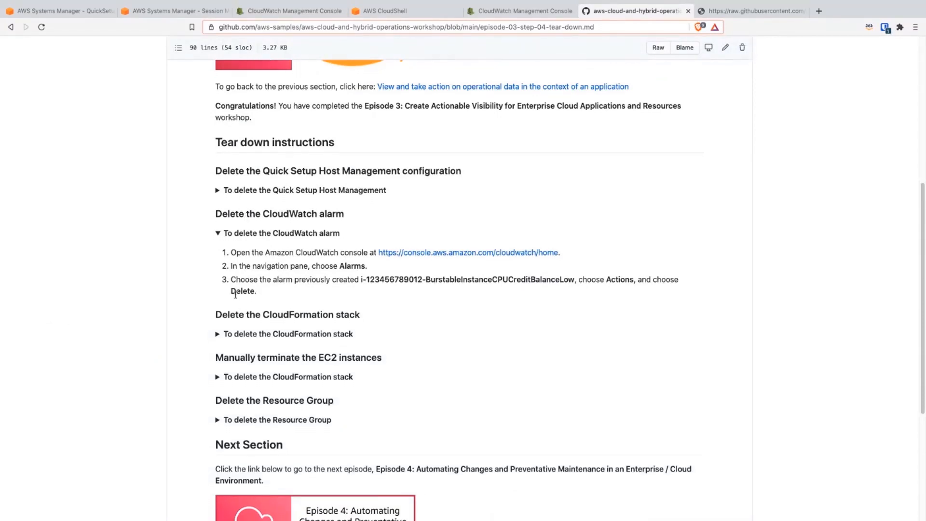
{"action": "left_click", "coordinate": [217, 234]}
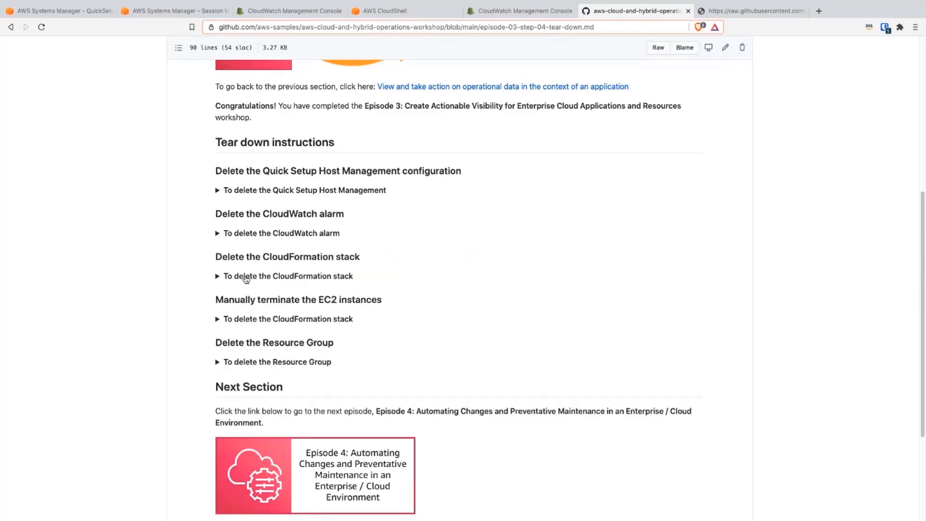
{"action": "left_click", "coordinate": [246, 278]}
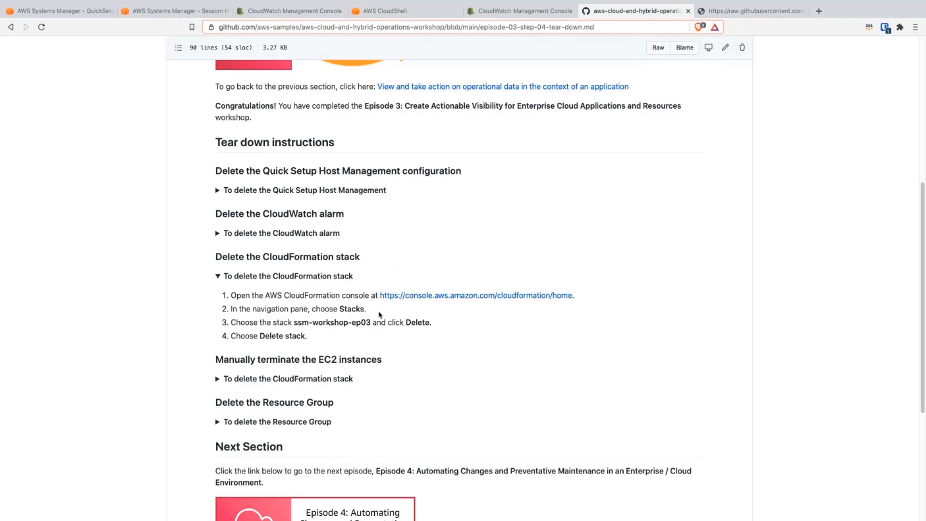
{"action": "left_click", "coordinate": [286, 276]}
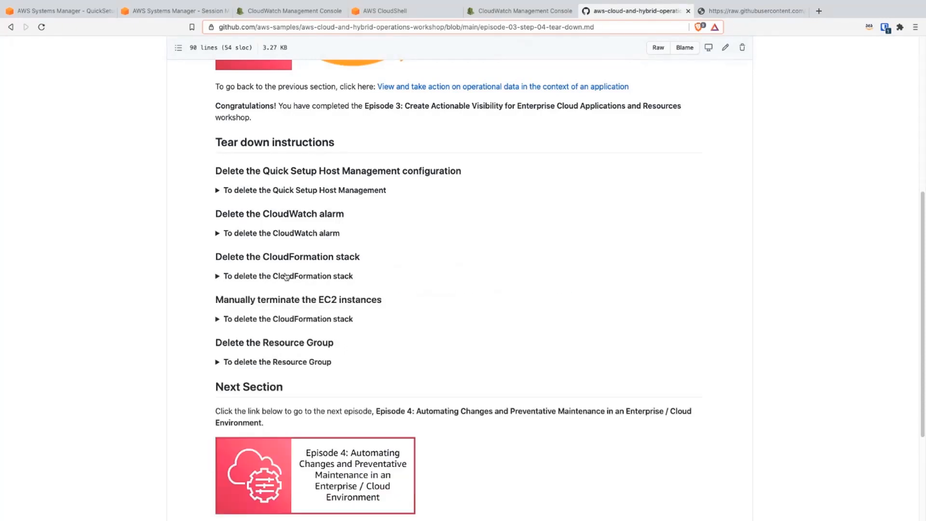
{"action": "left_click", "coordinate": [299, 321]}
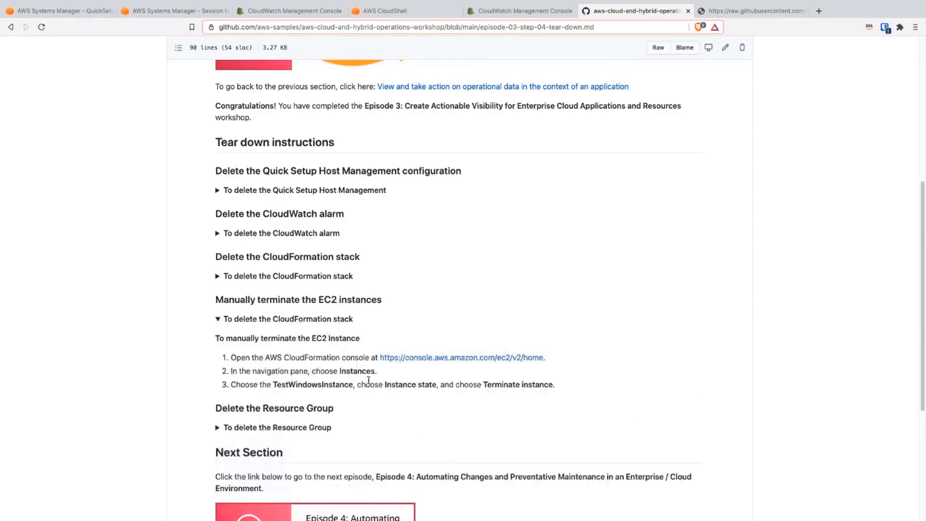
Step: Return to the AWS console, search its services for "ec2" and open the EC2 dashboard
{"action": "left_click", "coordinate": [298, 11]}
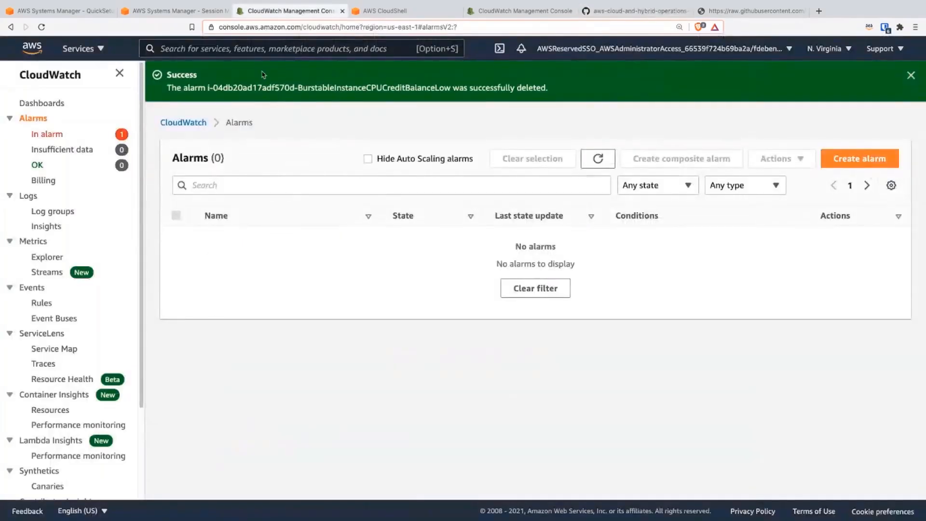
{"action": "left_click", "coordinate": [239, 50]}
{"action": "type", "text": "ec2"}
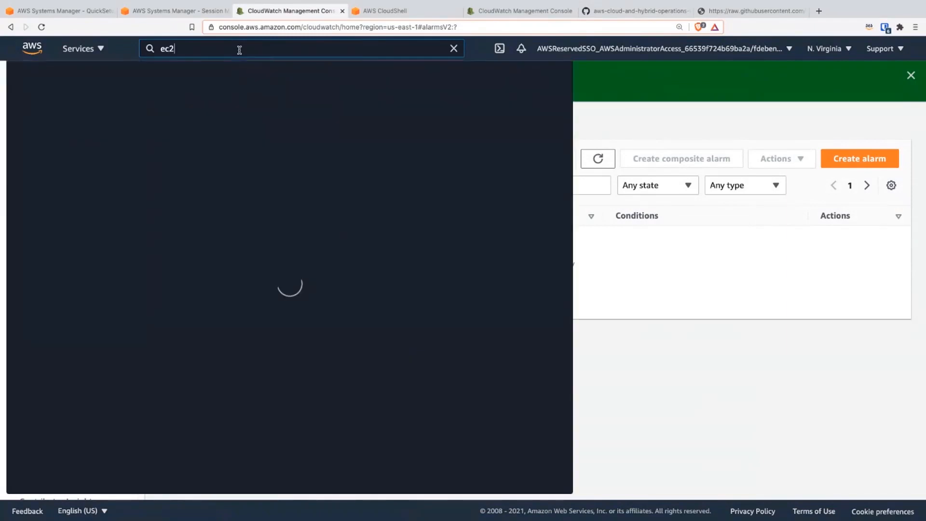
{"action": "left_click", "coordinate": [204, 141]}
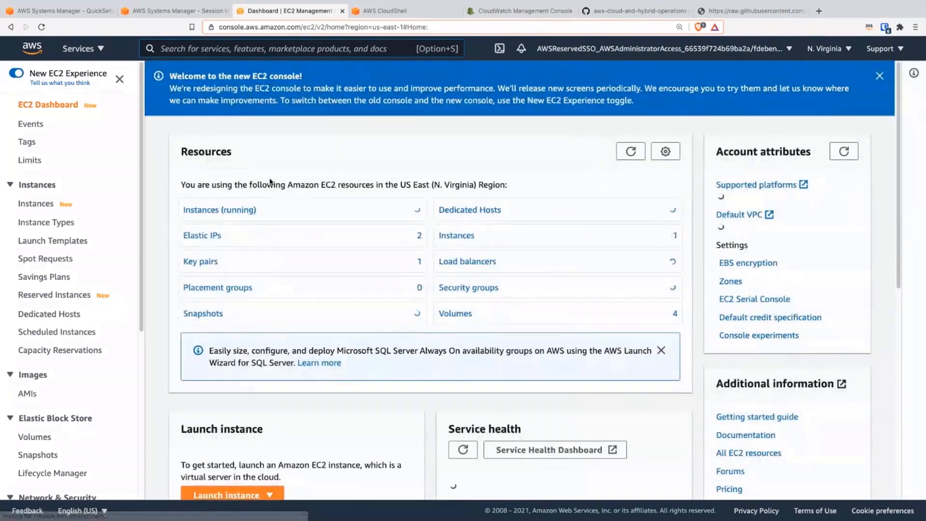
Step: Open the list of running EC2 instances and terminate TestWindowsInstance
{"action": "left_click", "coordinate": [240, 211]}
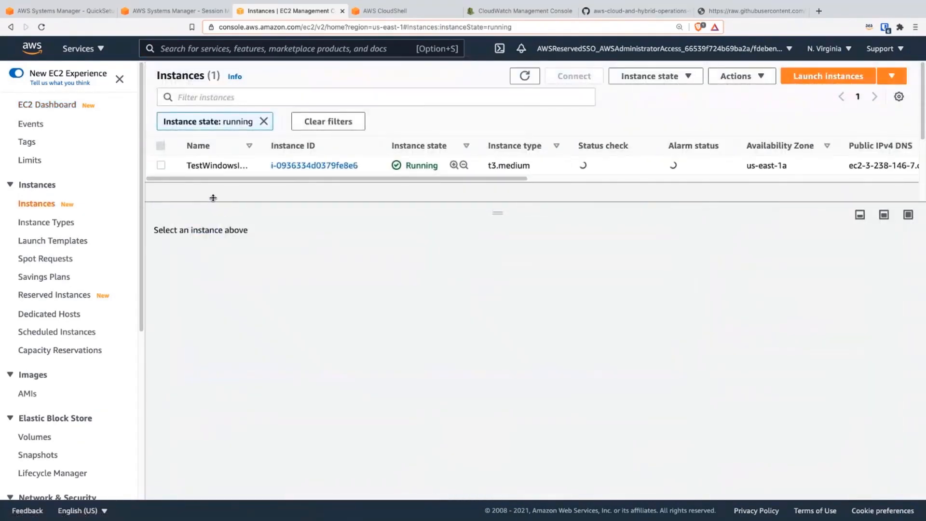
{"action": "left_click", "coordinate": [211, 164]}
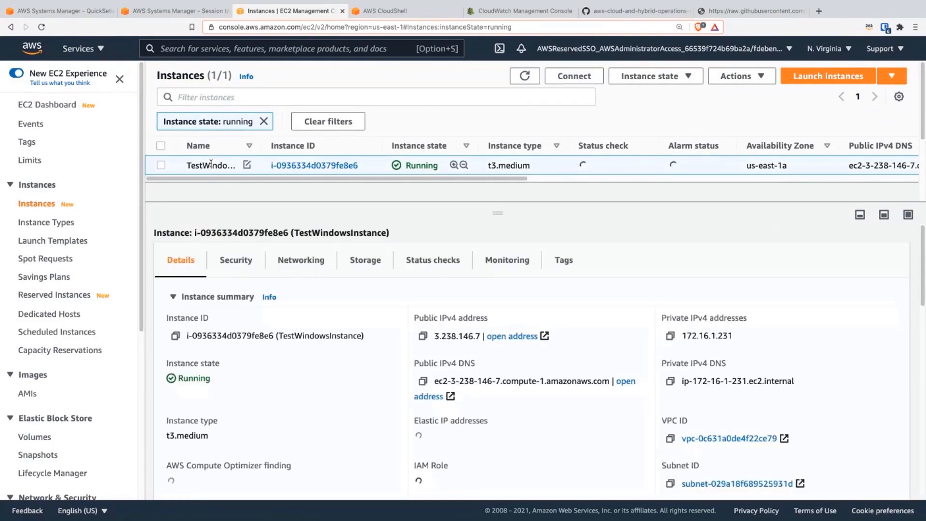
{"action": "right_click", "coordinate": [211, 164]}
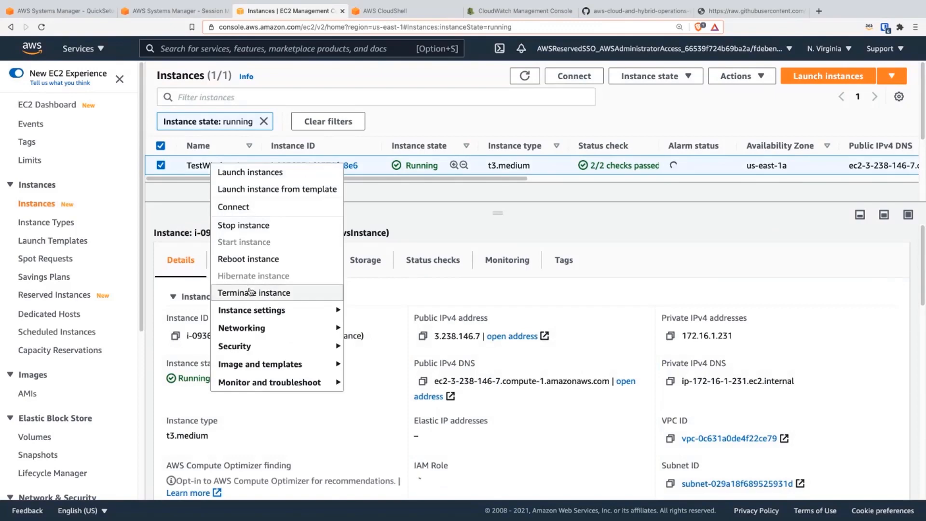
{"action": "left_click", "coordinate": [249, 292]}
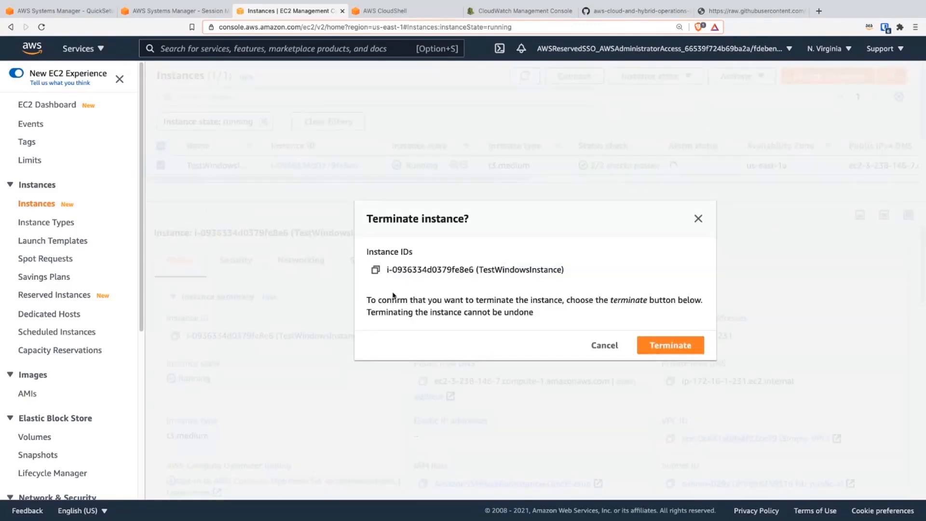
{"action": "left_click", "coordinate": [667, 352]}
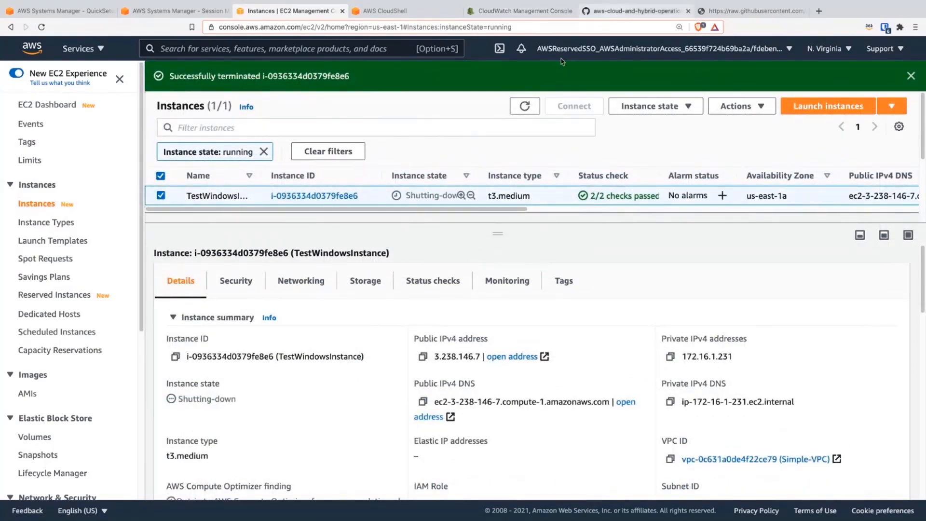
Step: Check the GitHub tear-down instructions for the section that follows manually terminating the EC2 instances
{"action": "left_click", "coordinate": [636, 11]}
{"action": "scroll", "coordinate": [353, 365], "scroll_direction": "down", "scroll_amount": 1}
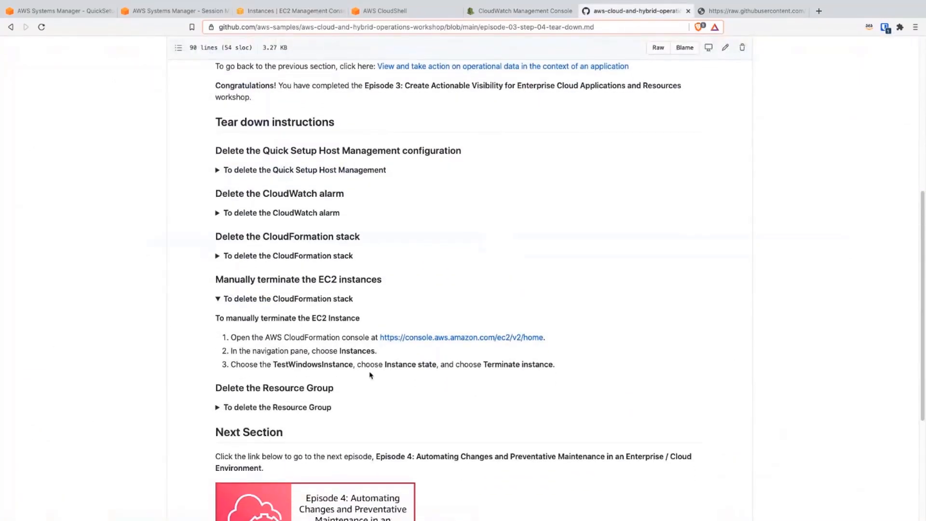
{"action": "scroll", "coordinate": [291, 383], "scroll_direction": "down", "scroll_amount": 1}
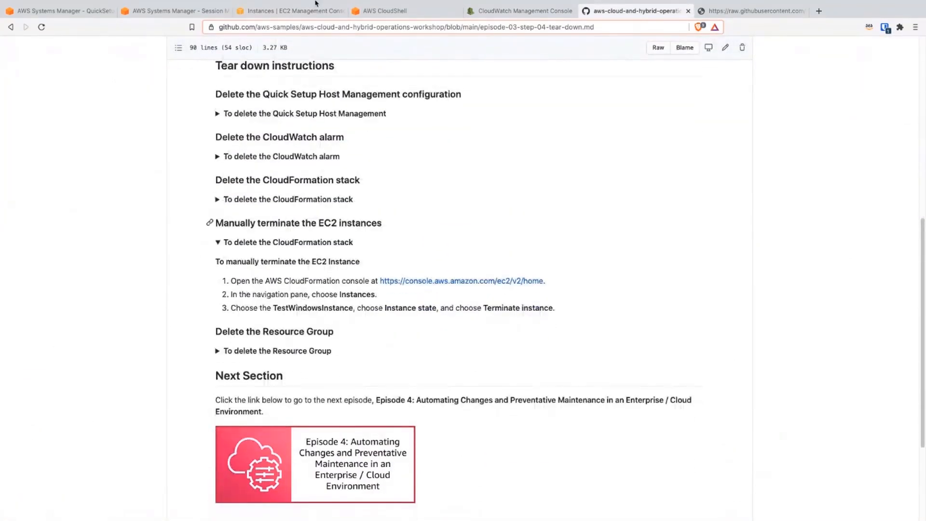
Step: Return to the AWS Systems Manager console, search its services for "resource" and open Resource Groups & Tag Editor
{"action": "left_click", "coordinate": [179, 11]}
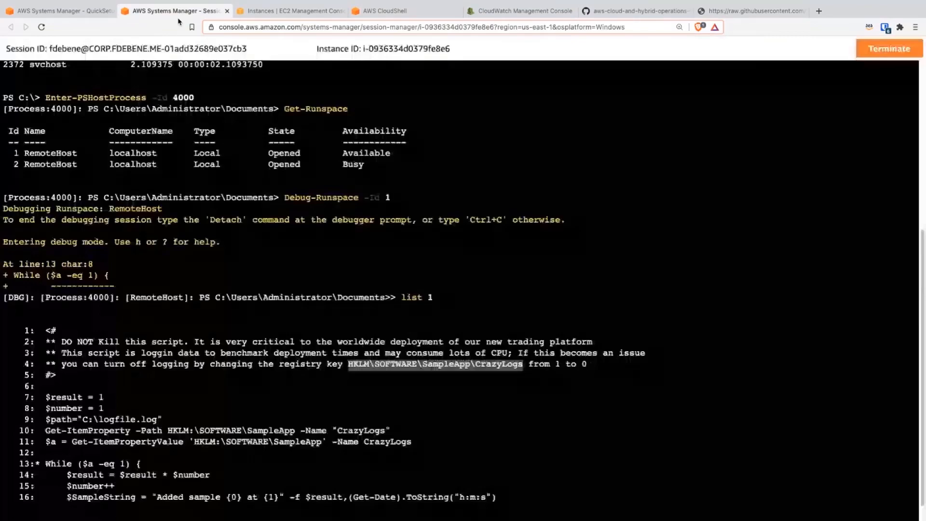
{"action": "left_click", "coordinate": [87, 10]}
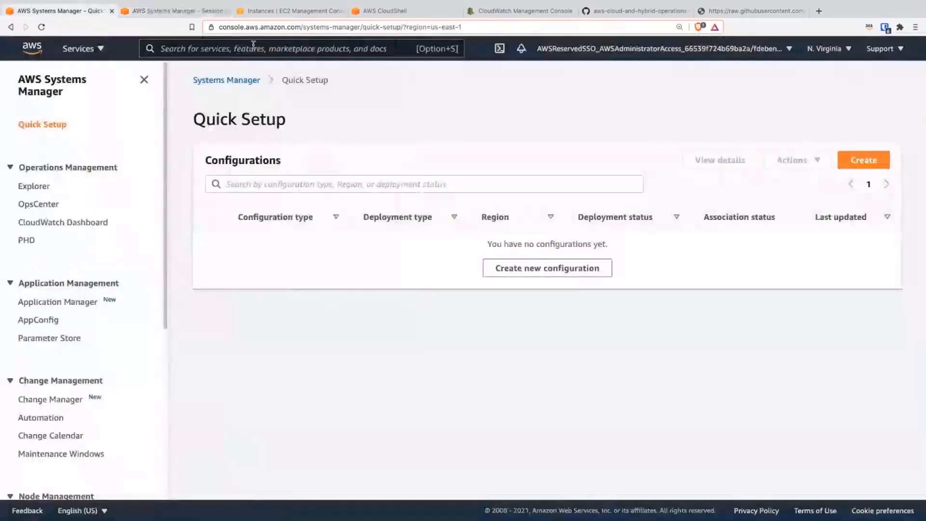
{"action": "left_click", "coordinate": [253, 44]}
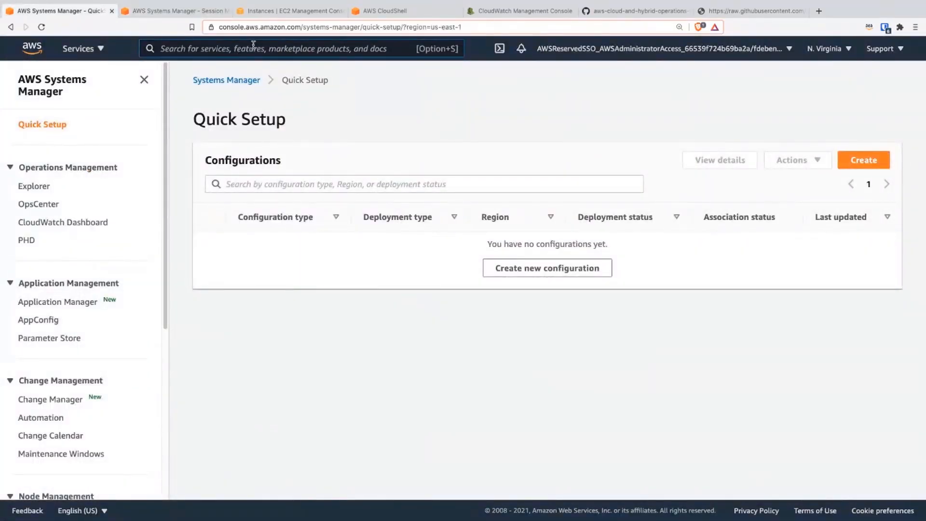
{"action": "type", "text": "resource"}
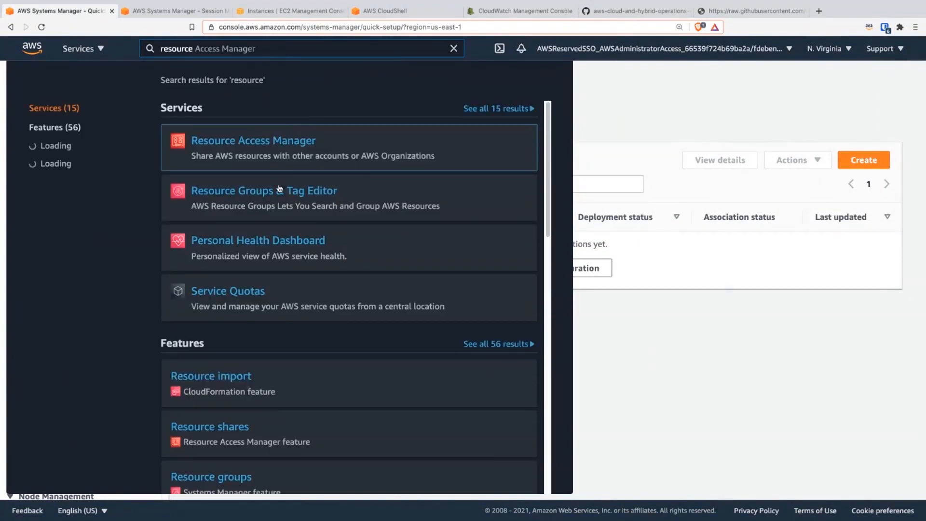
{"action": "mouse_move", "coordinate": [279, 191]}
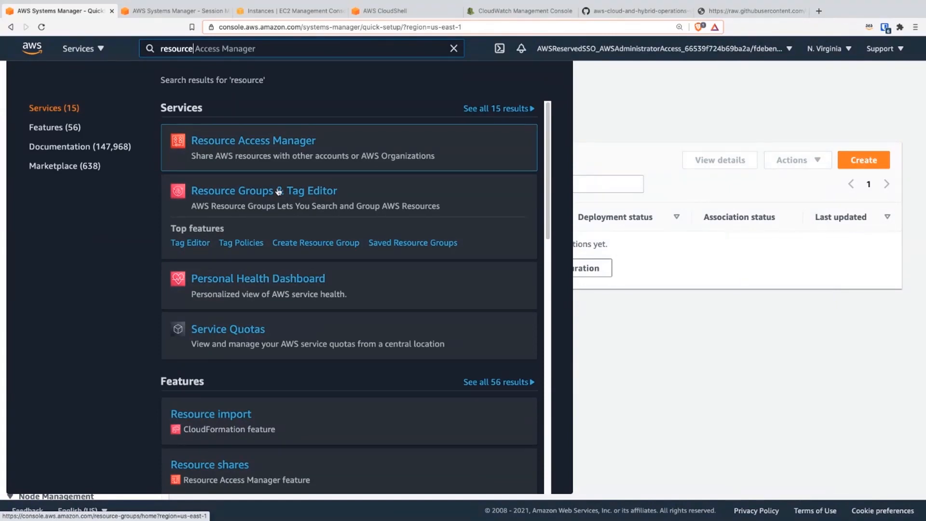
{"action": "left_click", "coordinate": [278, 191]}
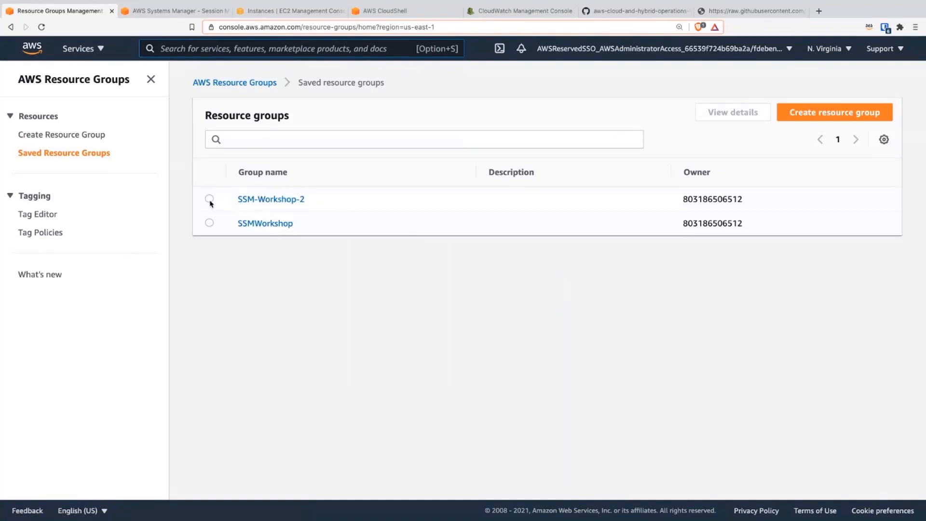
Step: Open the SSM-Workshop-2 group from the saved resource groups and delete it
{"action": "left_click", "coordinate": [209, 199]}
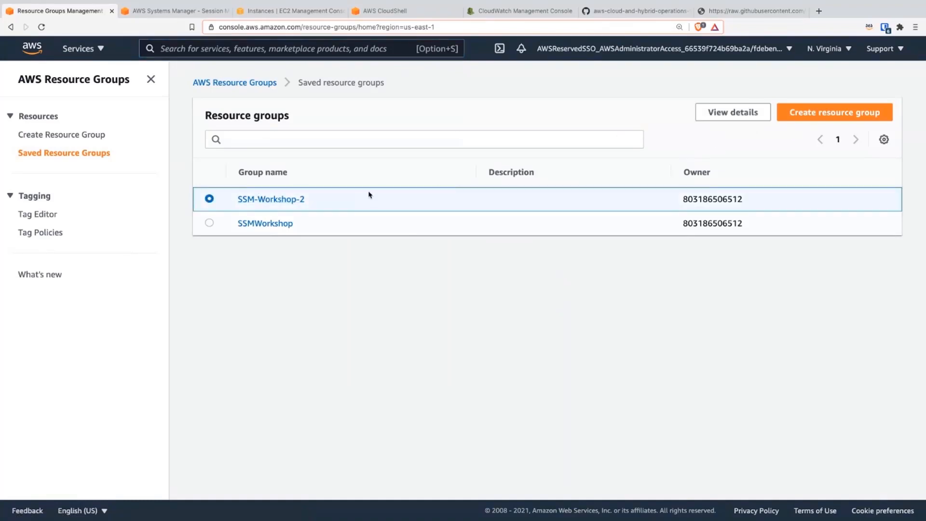
{"action": "left_click", "coordinate": [301, 198]}
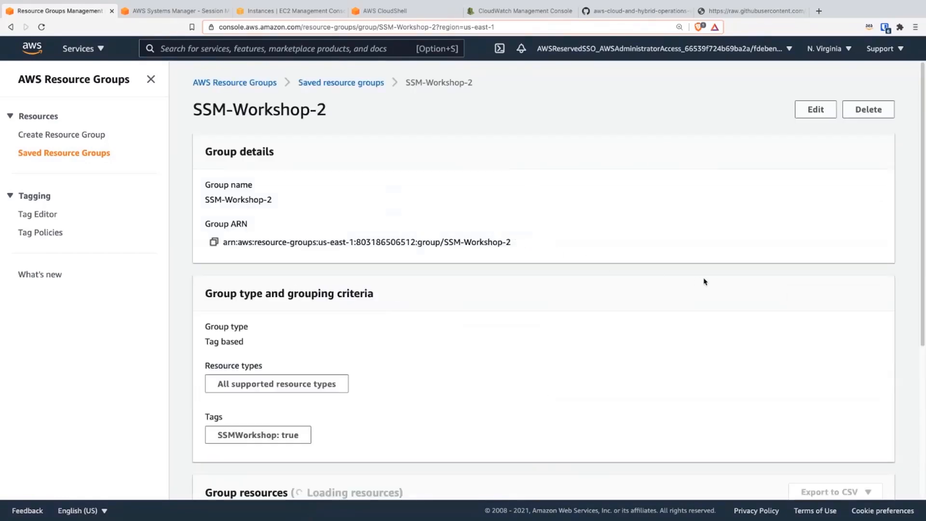
{"action": "left_click", "coordinate": [865, 111]}
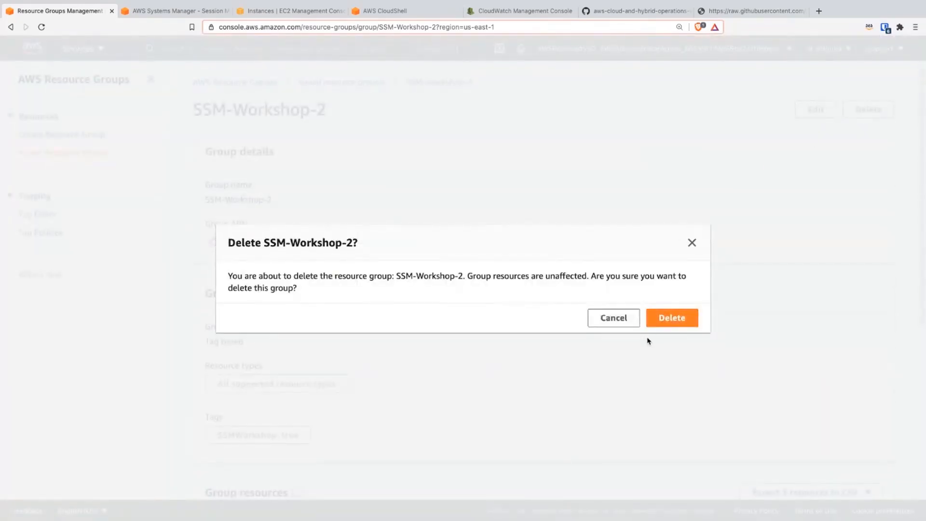
{"action": "left_click", "coordinate": [675, 324]}
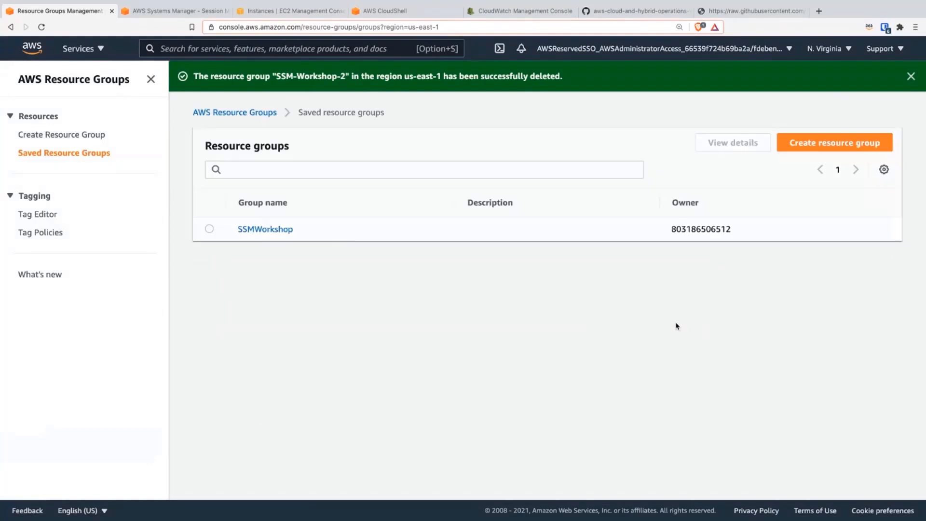
Step: Return to the GitHub tear-down page and review its closing sections, Next Section and Special Thanks
{"action": "left_click", "coordinate": [641, 11]}
{"action": "scroll", "coordinate": [436, 310], "scroll_direction": "down", "scroll_amount": 2}
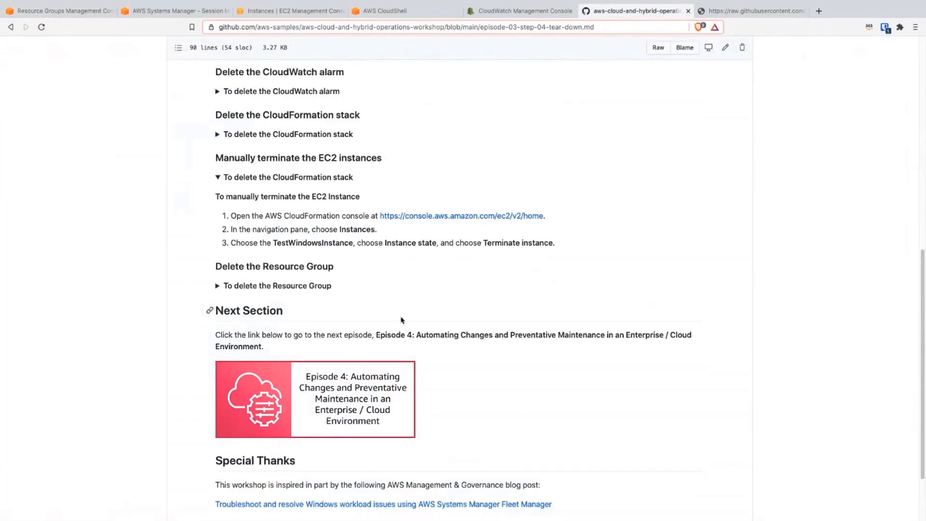
{"action": "scroll", "coordinate": [459, 382], "scroll_direction": "down", "scroll_amount": 1}
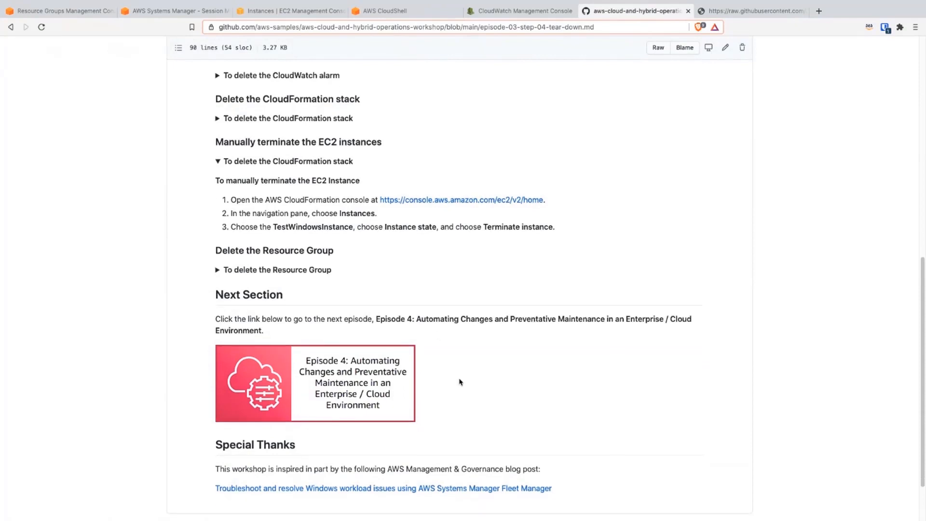